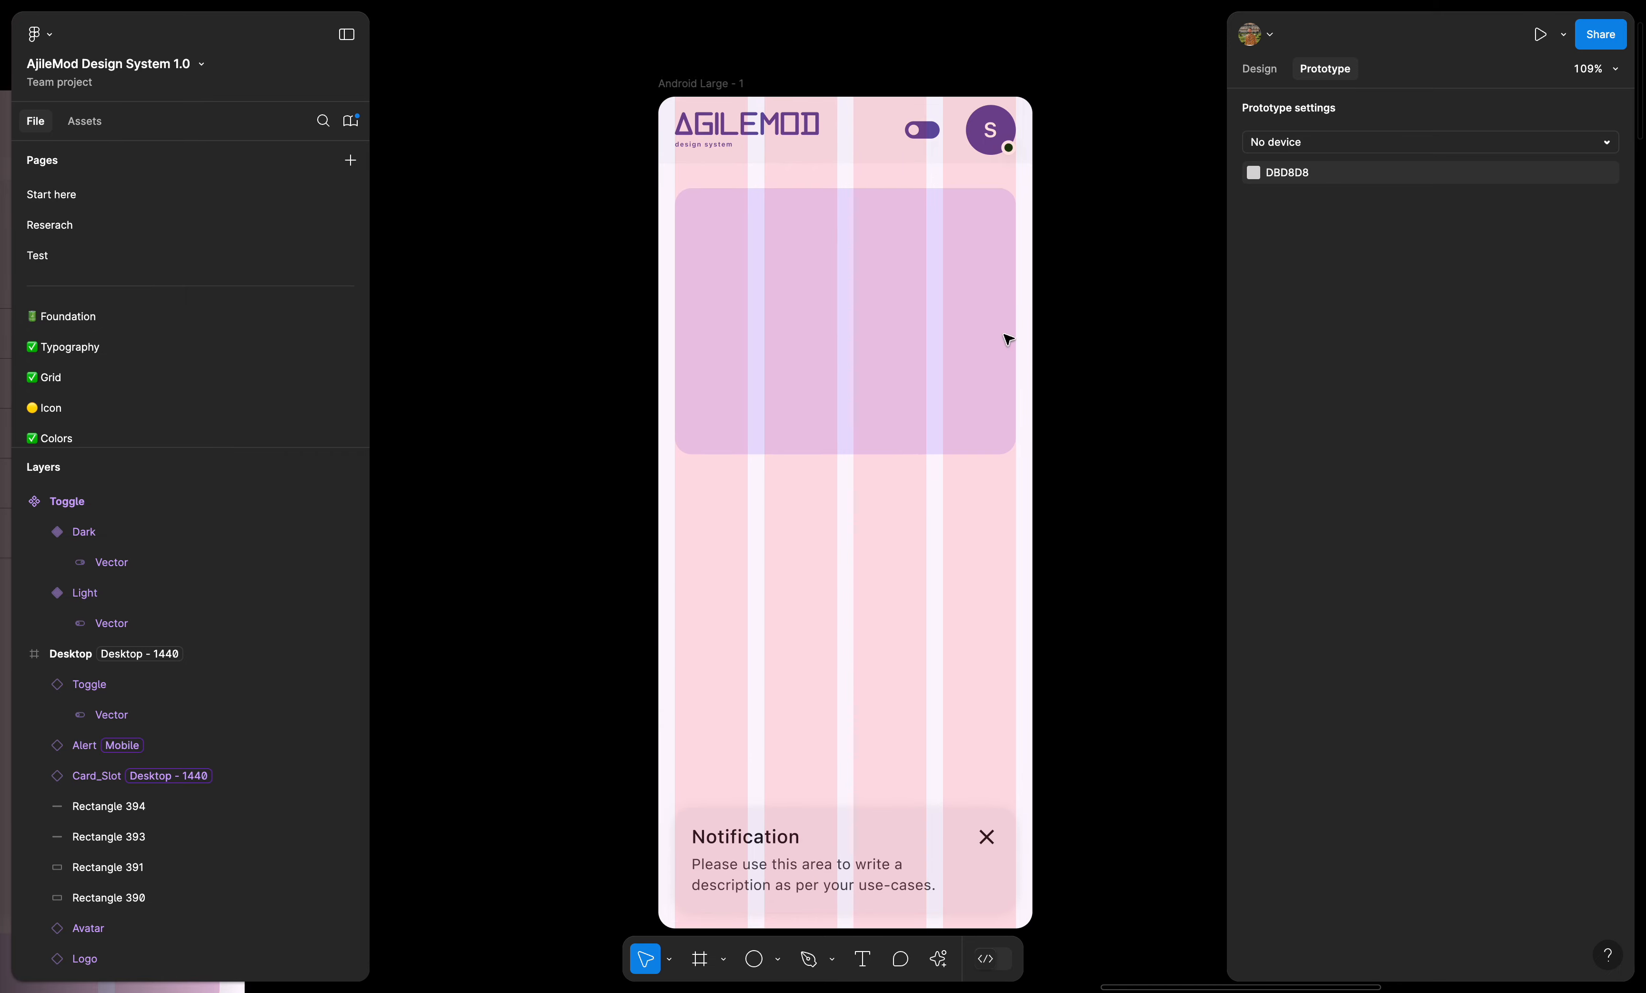
# - Examine the design properties of the existing toggle instance in the header of the Android Large - 1 frame
pyautogui.click(846, 280)
pyautogui.click(718, 87)
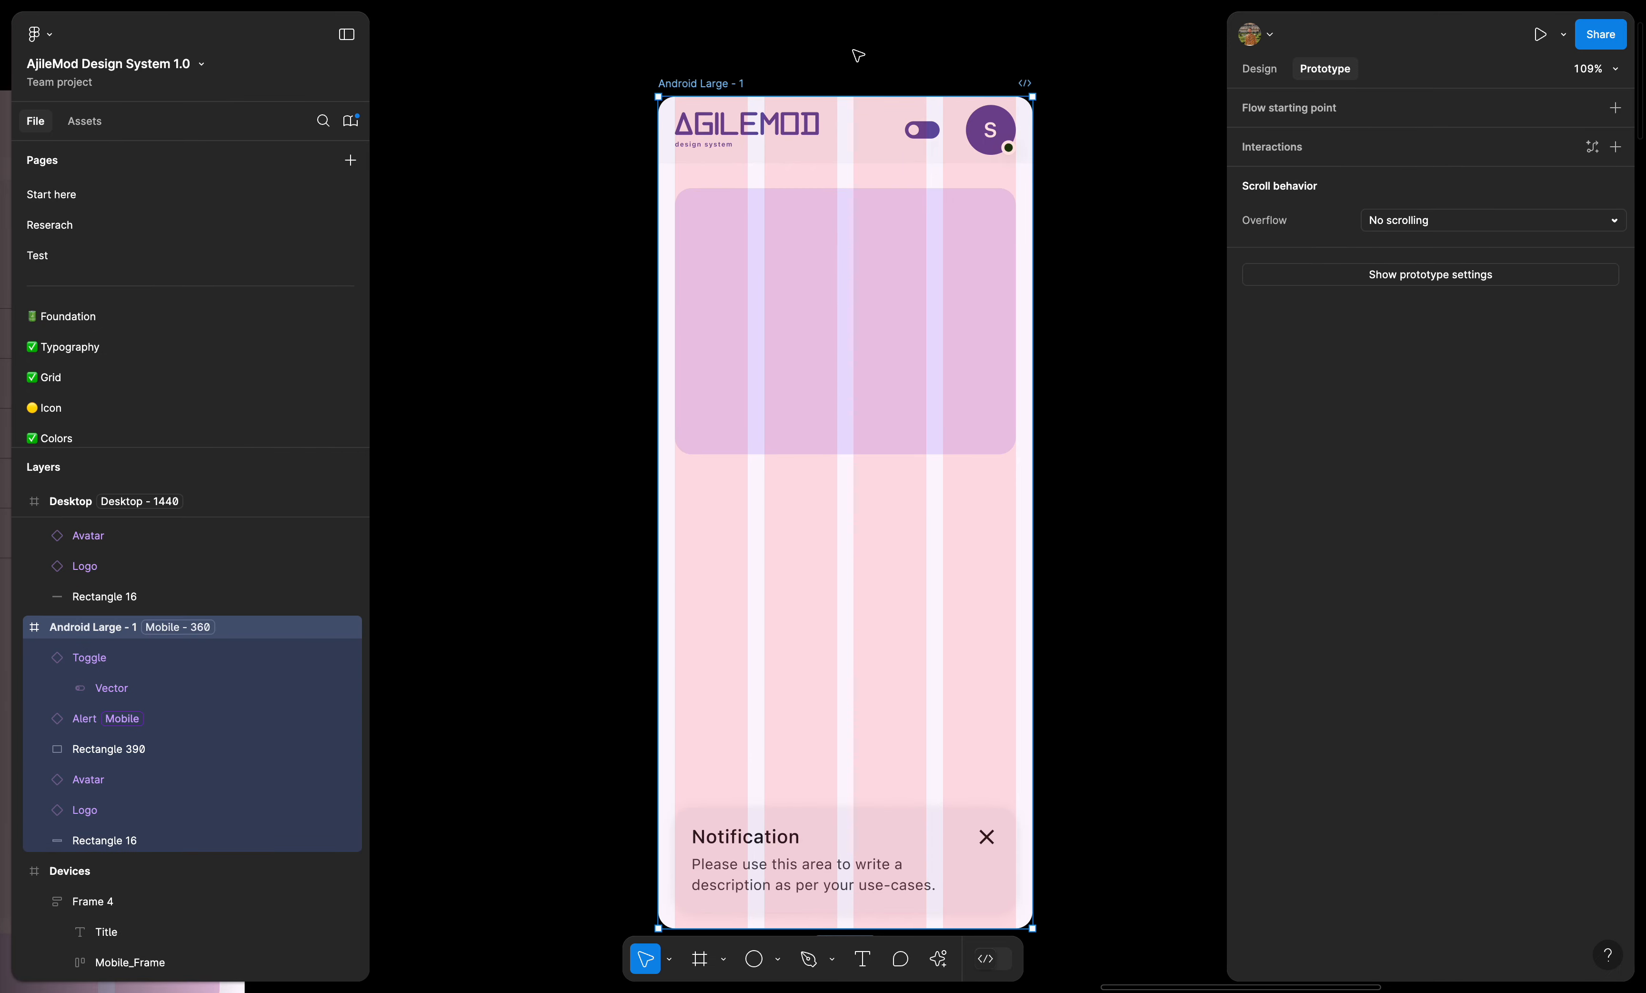
pyautogui.click(1251, 34)
pyautogui.click(1093, 227)
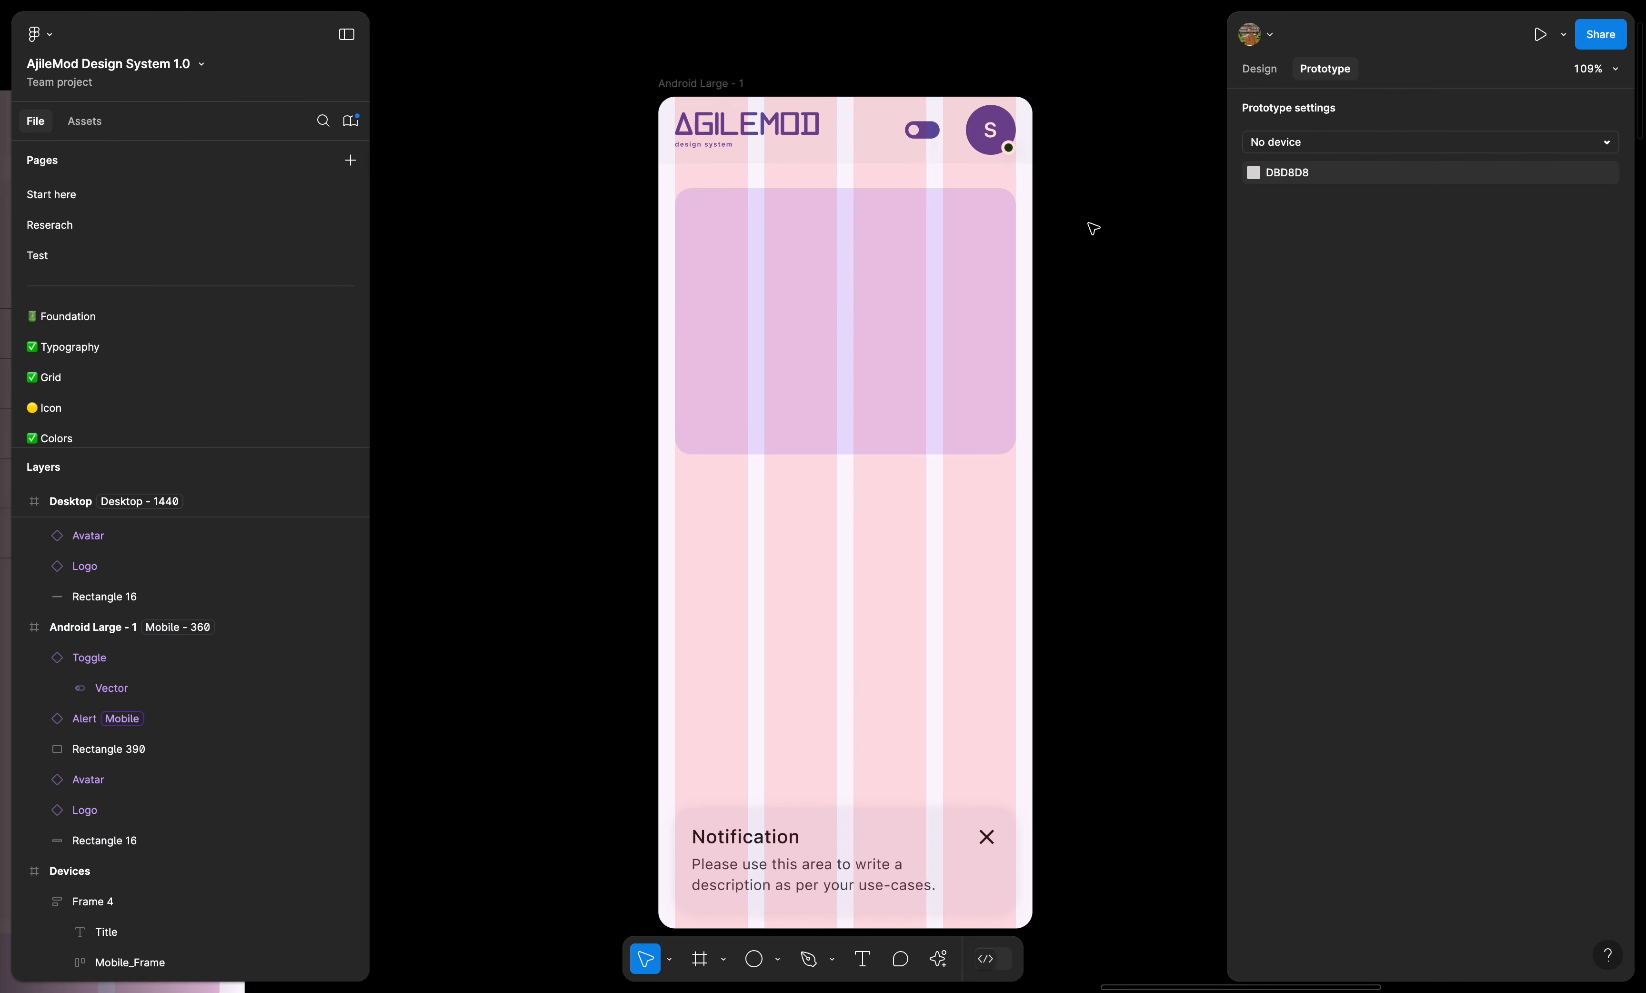
pyautogui.click(923, 129)
pyautogui.click(1259, 69)
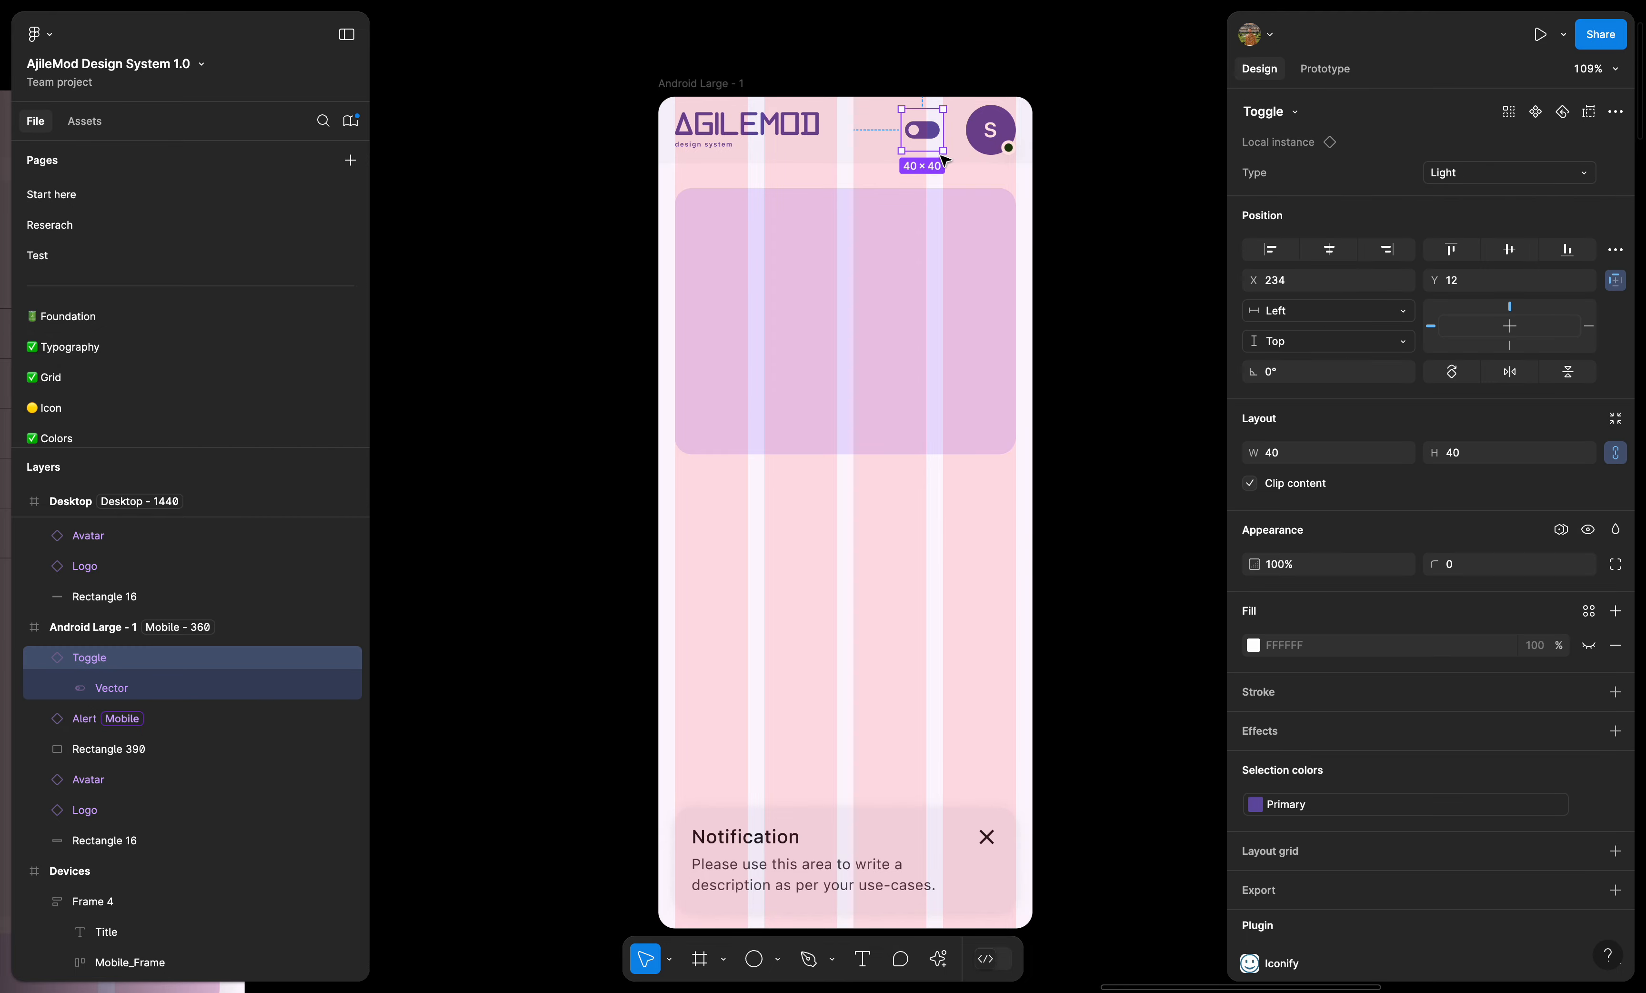
pyautogui.click(863, 349)
pyautogui.scroll(-2, 864, 349)
pyautogui.click(863, 460)
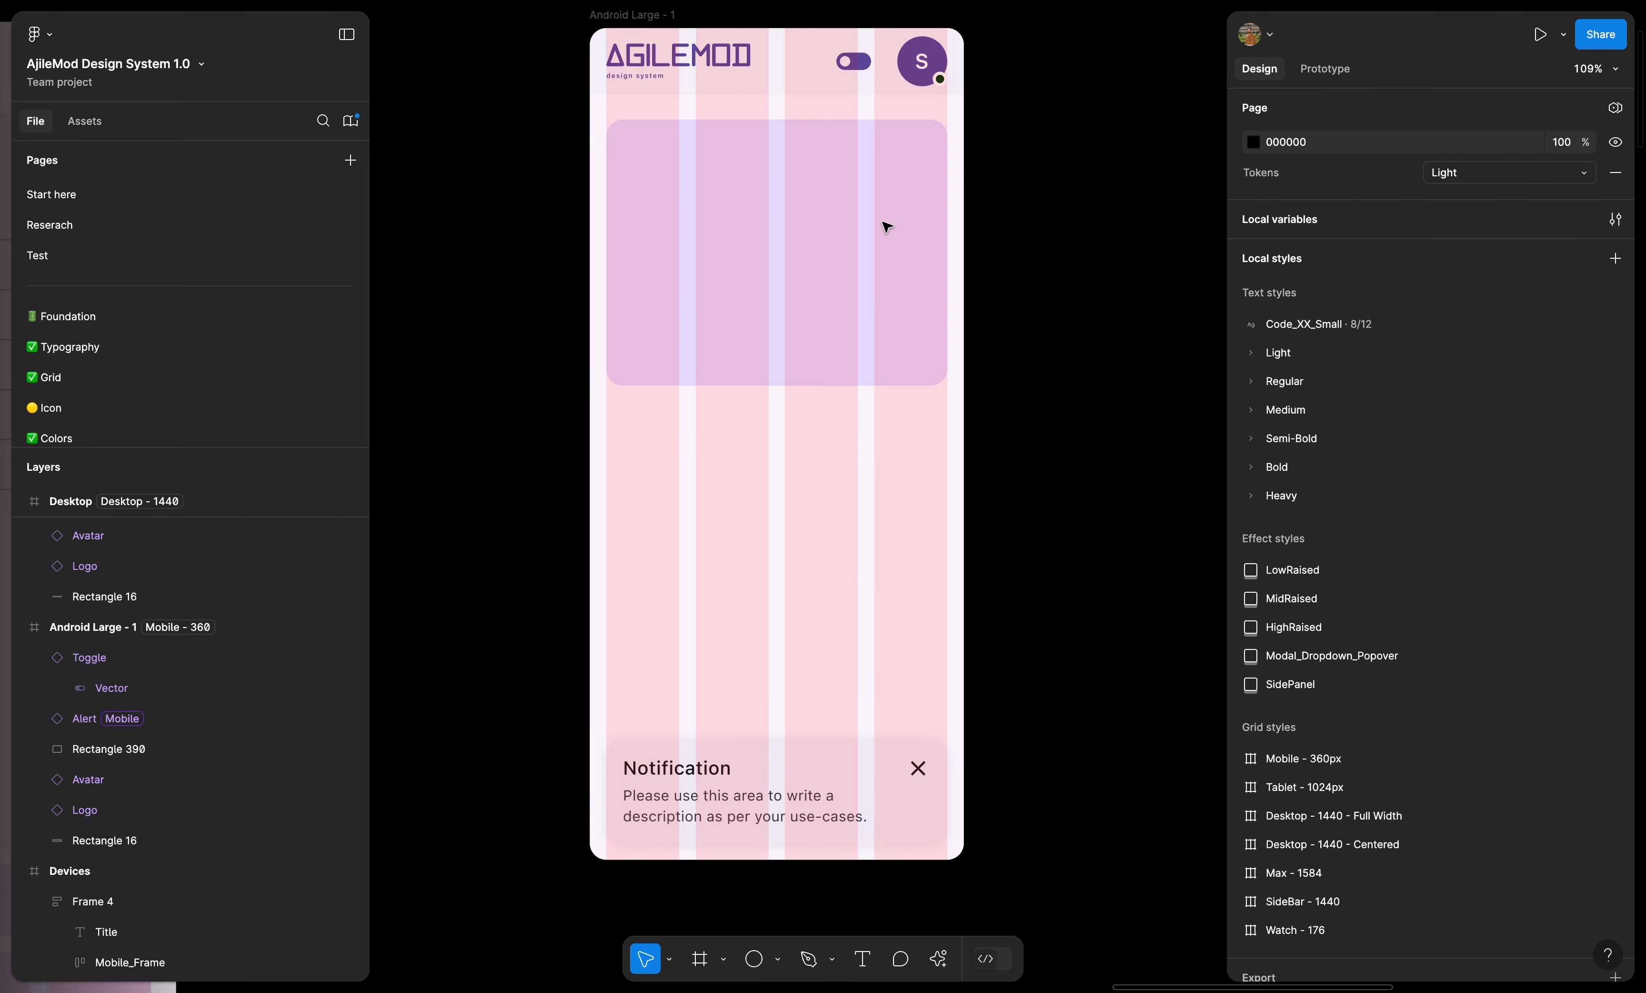
pyautogui.moveTo(865, 61); pyautogui.dragTo(1195, 222)
pyautogui.hscroll(7, 1197, 224)
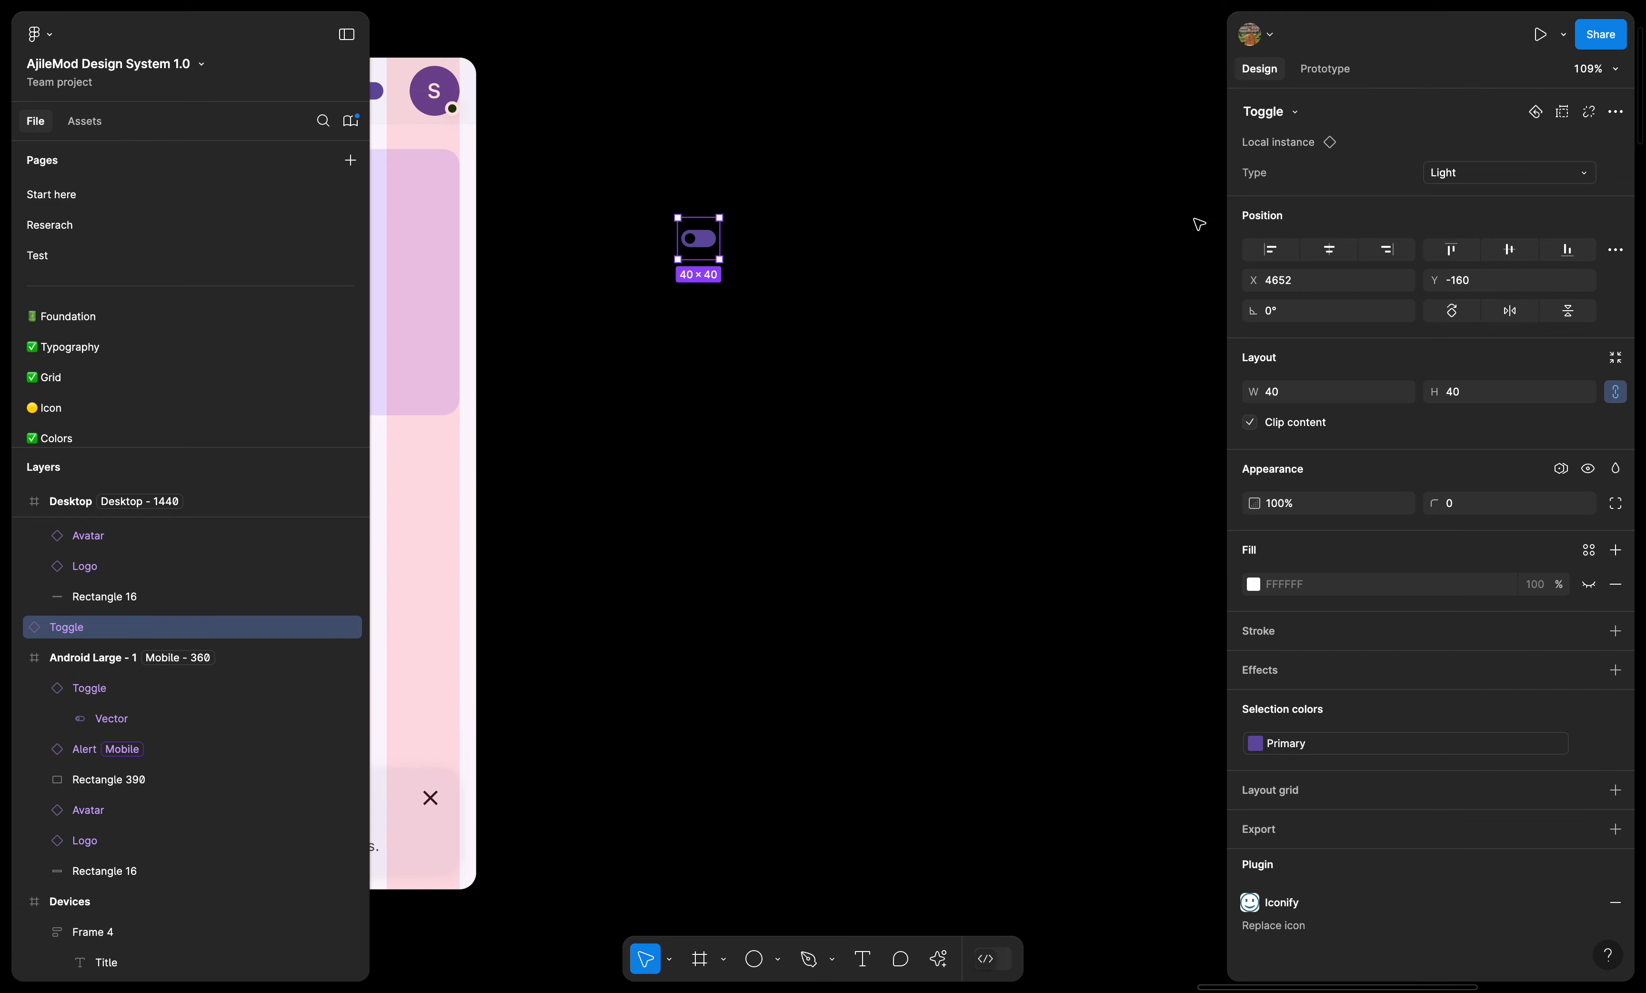
pyautogui.scroll(4, 643, 220)
pyautogui.scroll(4, 646, 223)
pyautogui.press('Delete')
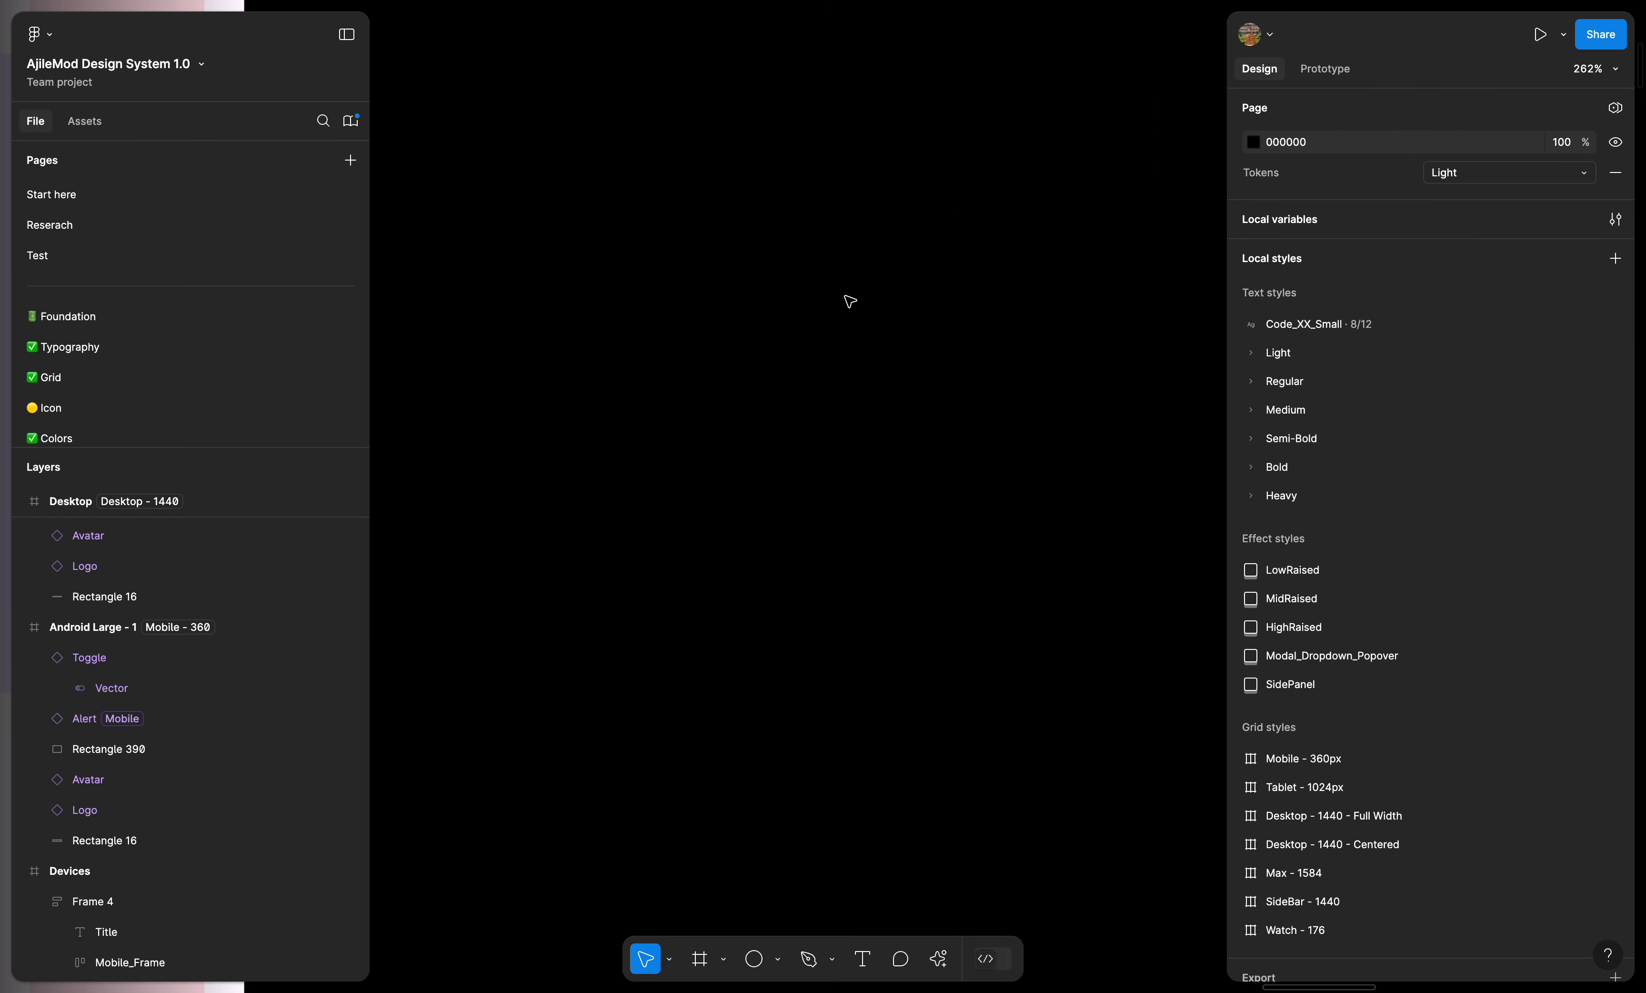
# - Draw a new frame about 155 × 58 on the empty canvas
pyautogui.press('r')
pyautogui.press('f')
pyautogui.moveTo(714, 283); pyautogui.dragTo(1101, 428)
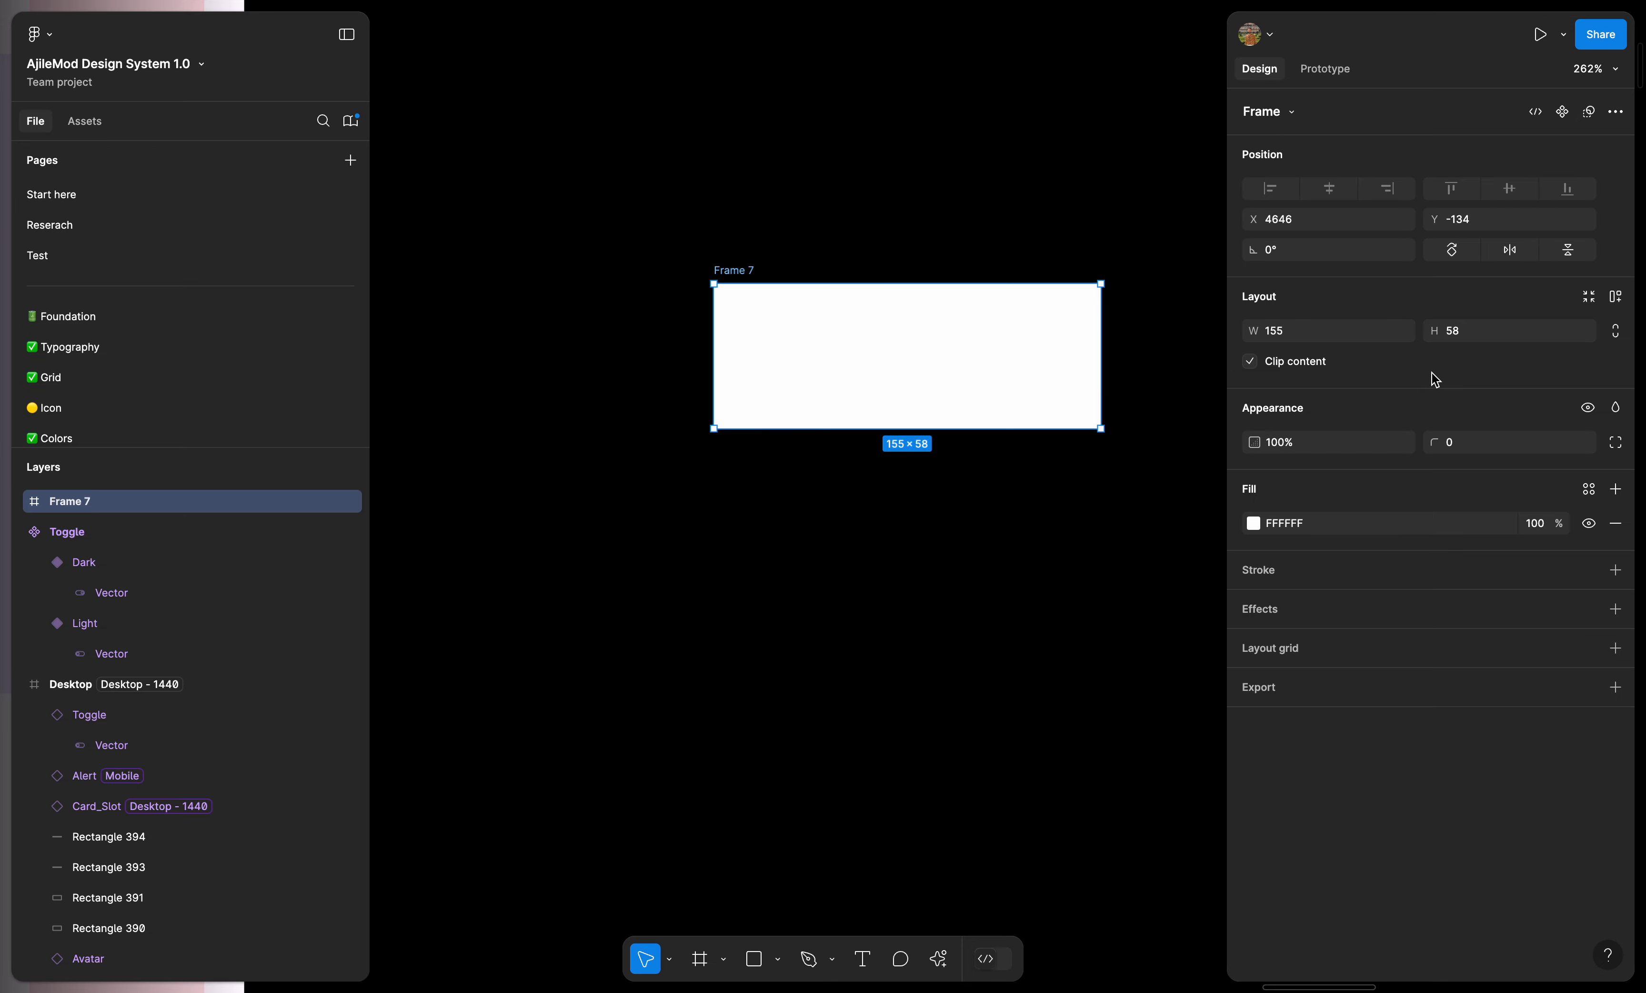
pyautogui.click(976, 646)
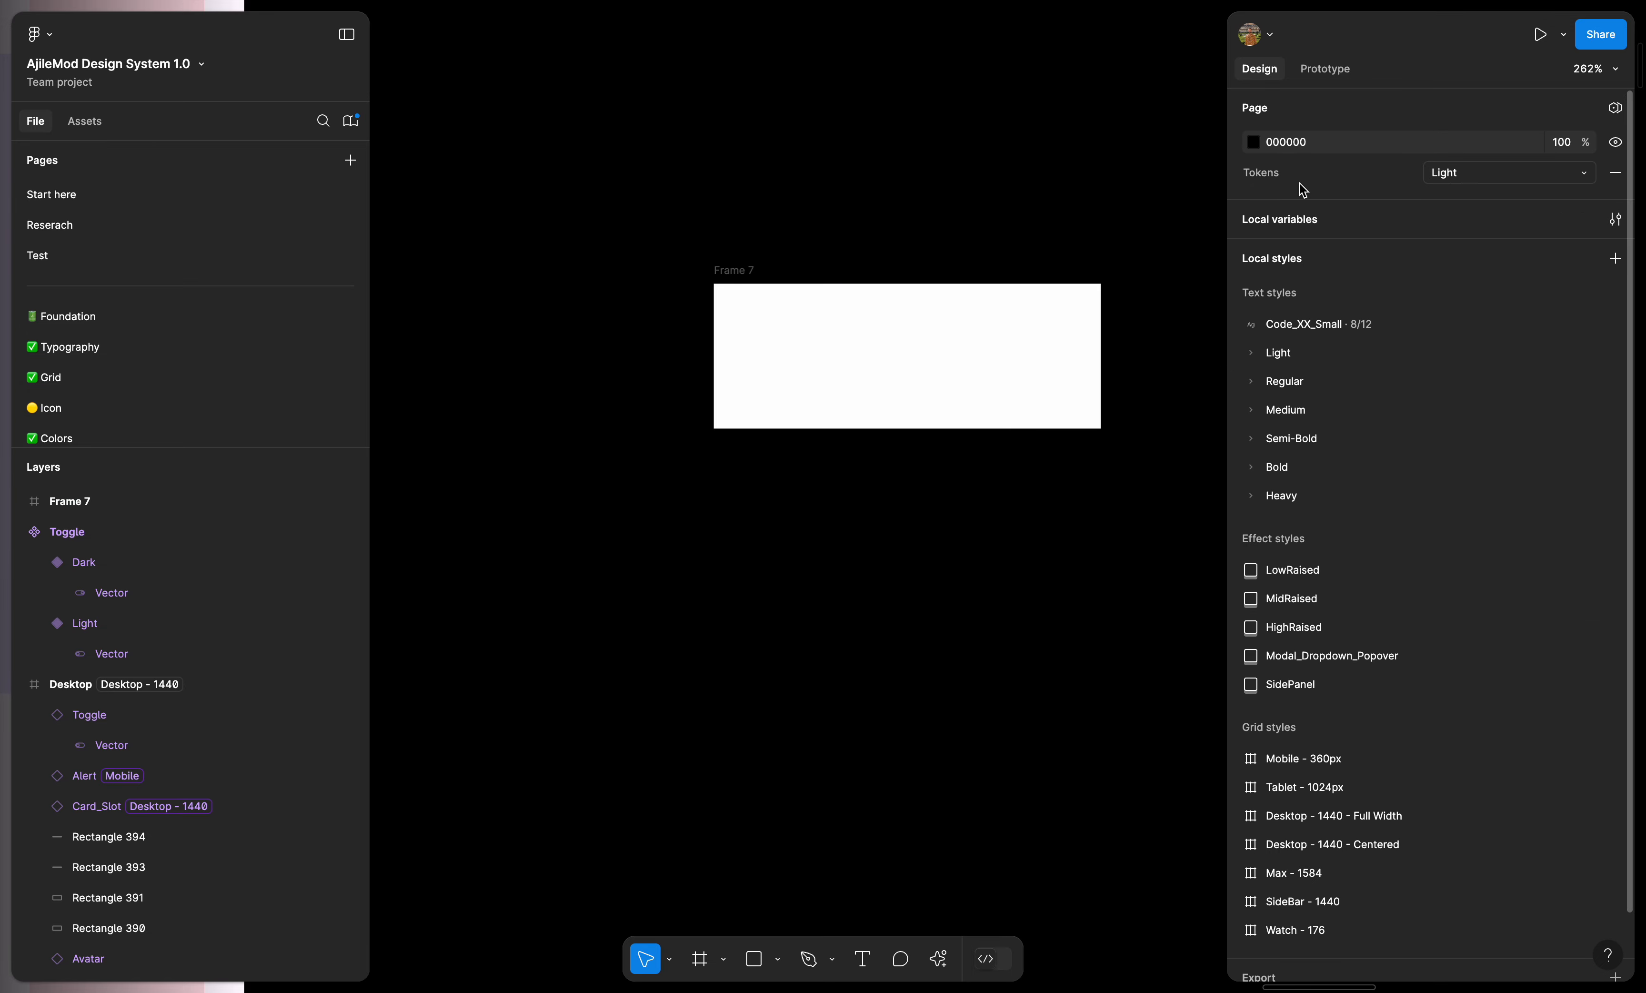
# - Round the new frame's corners with a radius of 1000 and narrow it to about 107 wide
pyautogui.click(1059, 342)
pyautogui.click(1459, 457)
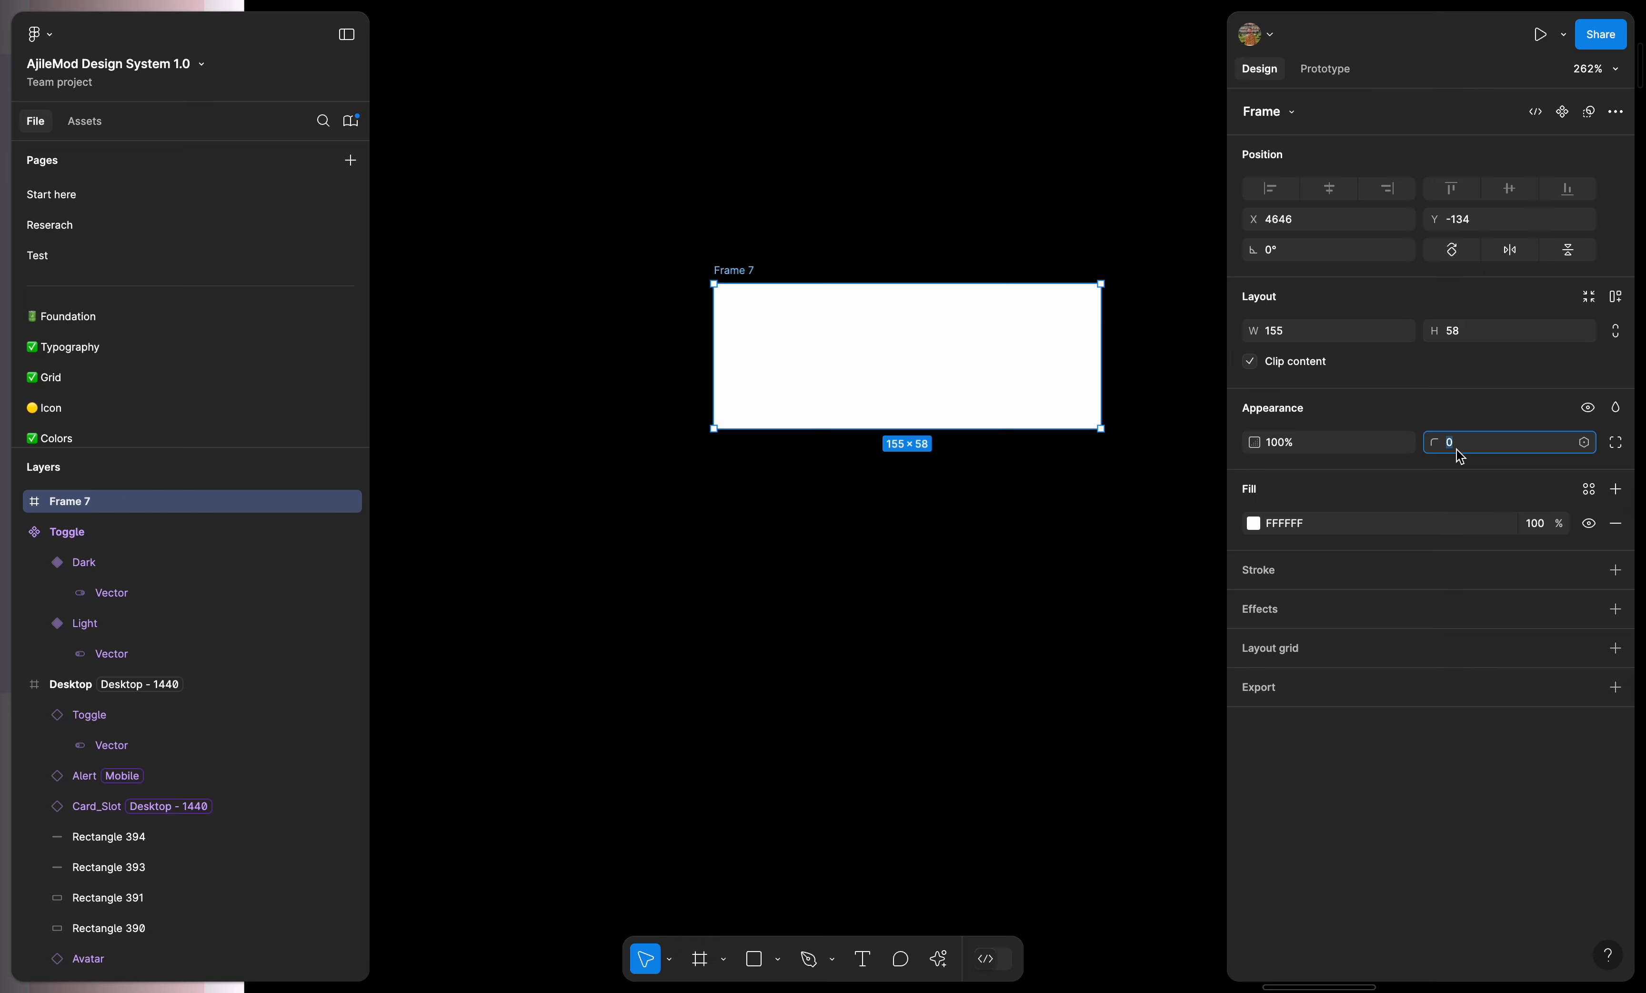
pyautogui.press('Return')
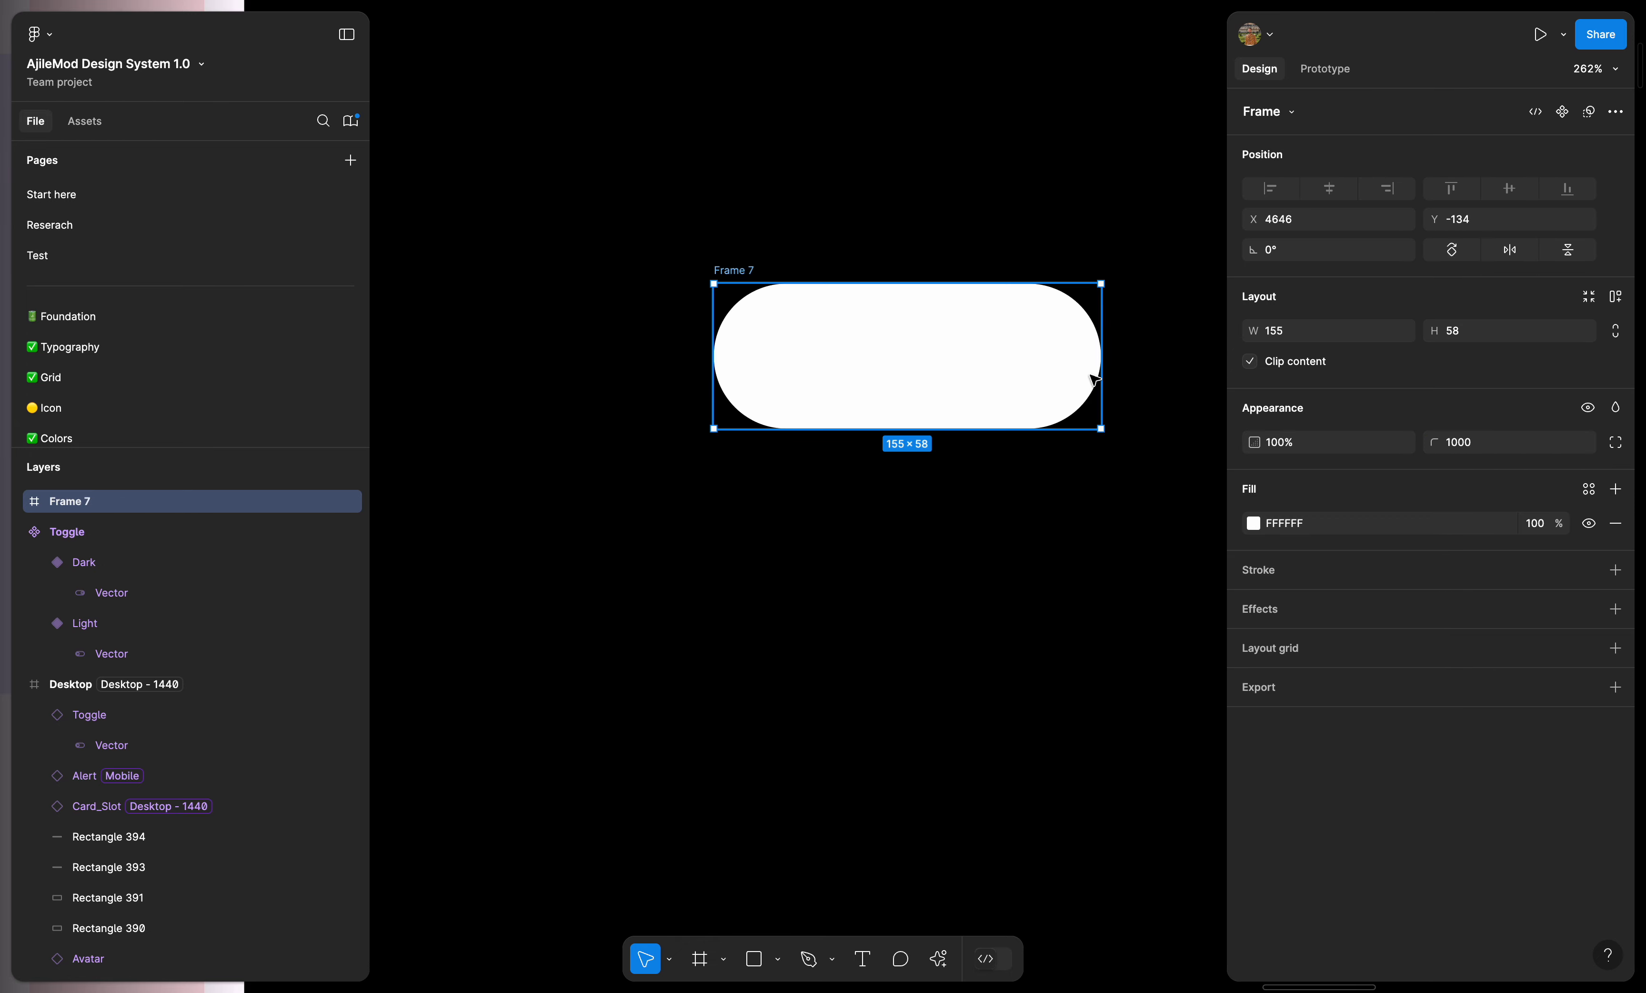
pyautogui.moveTo(1101, 367); pyautogui.dragTo(980, 365)
pyautogui.click(912, 648)
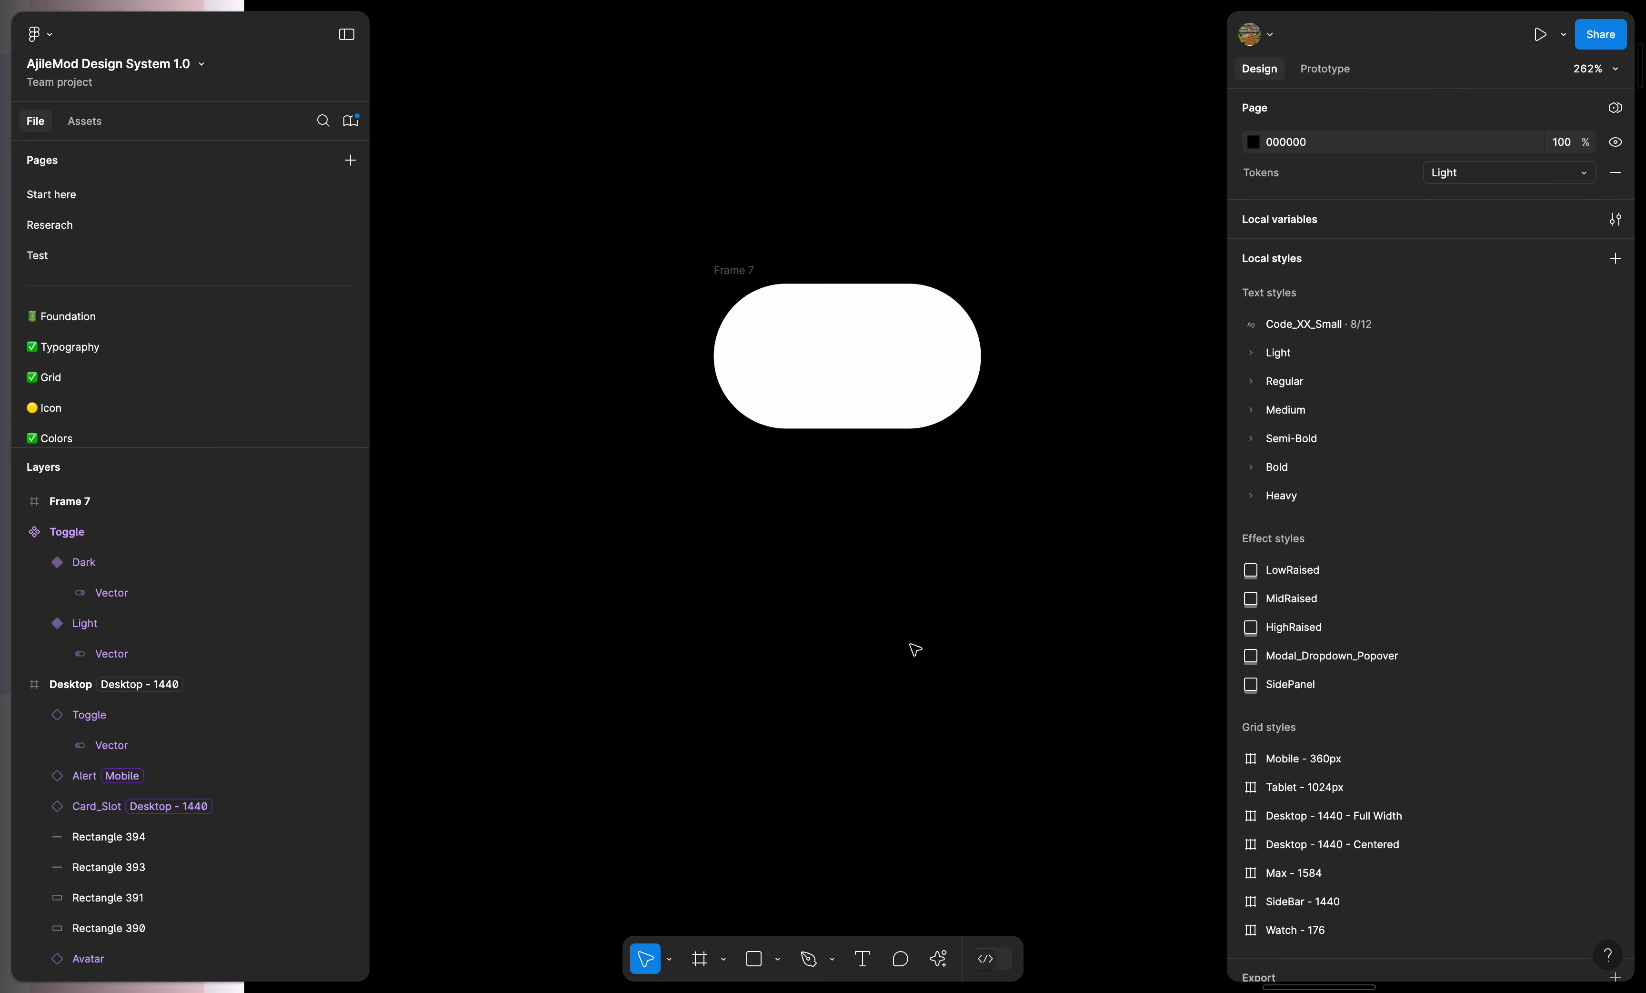
# - Place a 100 × 100 ellipse on the empty canvas below the pill-shaped frame
pyautogui.scroll(-3, 912, 647)
pyautogui.hscroll(-1, 912, 647)
pyautogui.press('o')
pyautogui.click(715, 586)
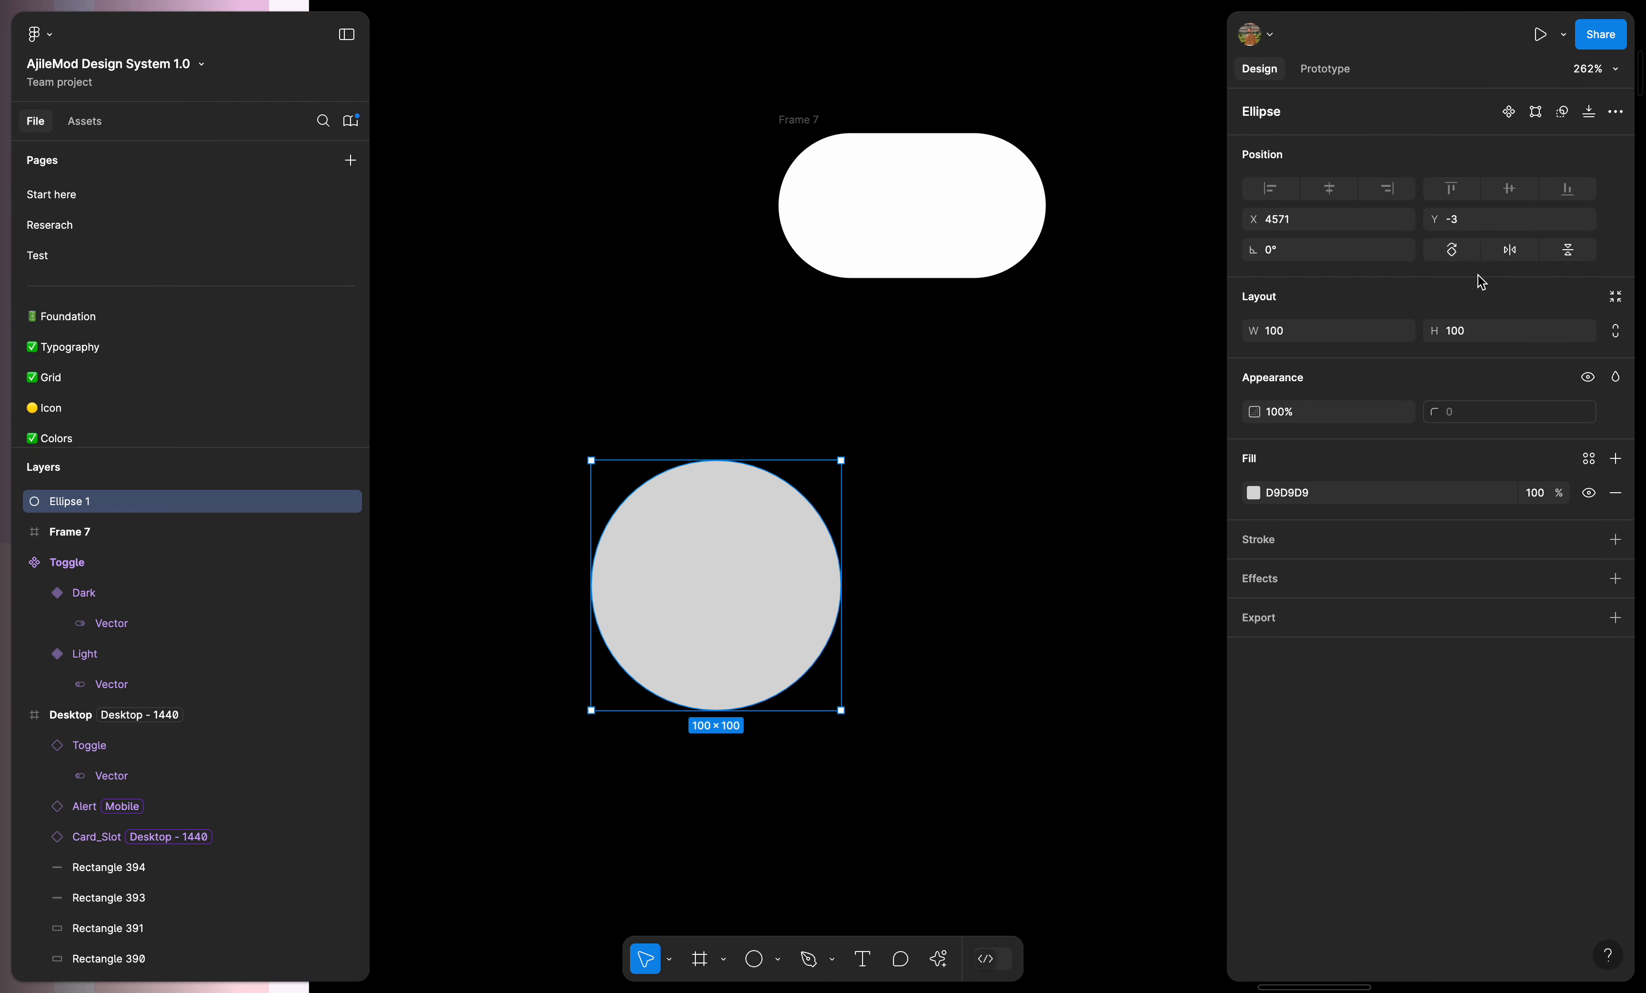
# - Set the pill frame's height to 32 and narrow its width to about 72
pyautogui.click(1002, 200)
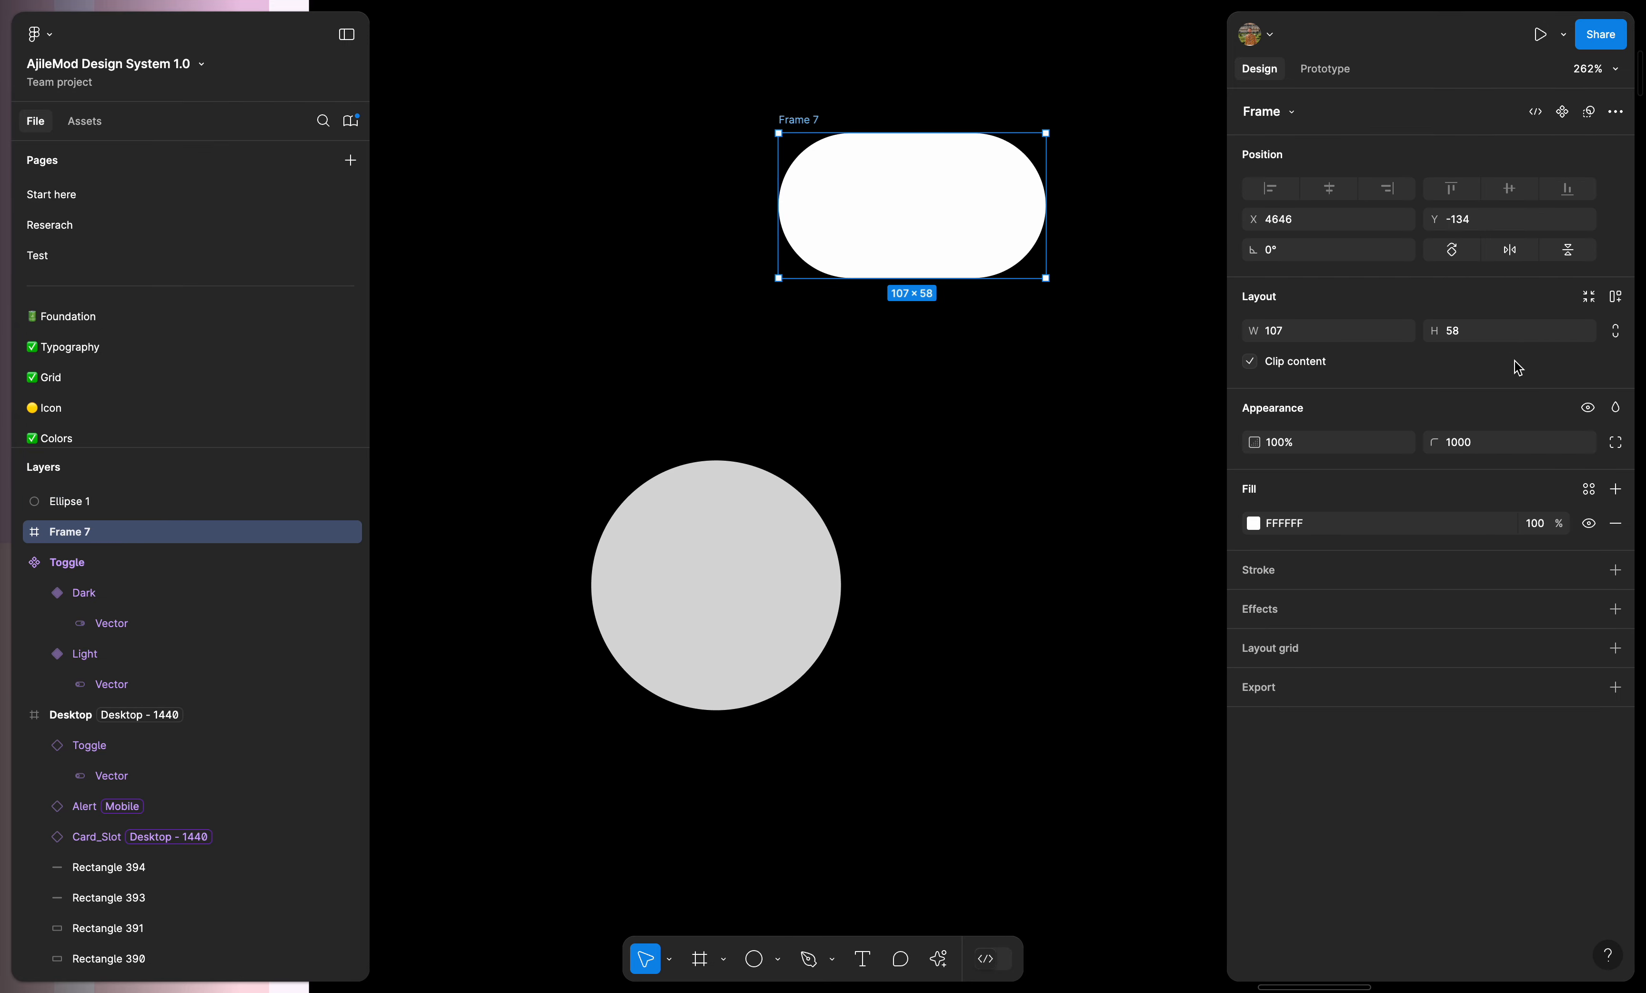
pyautogui.click(1469, 331)
pyautogui.write('32')
pyautogui.press('Return')
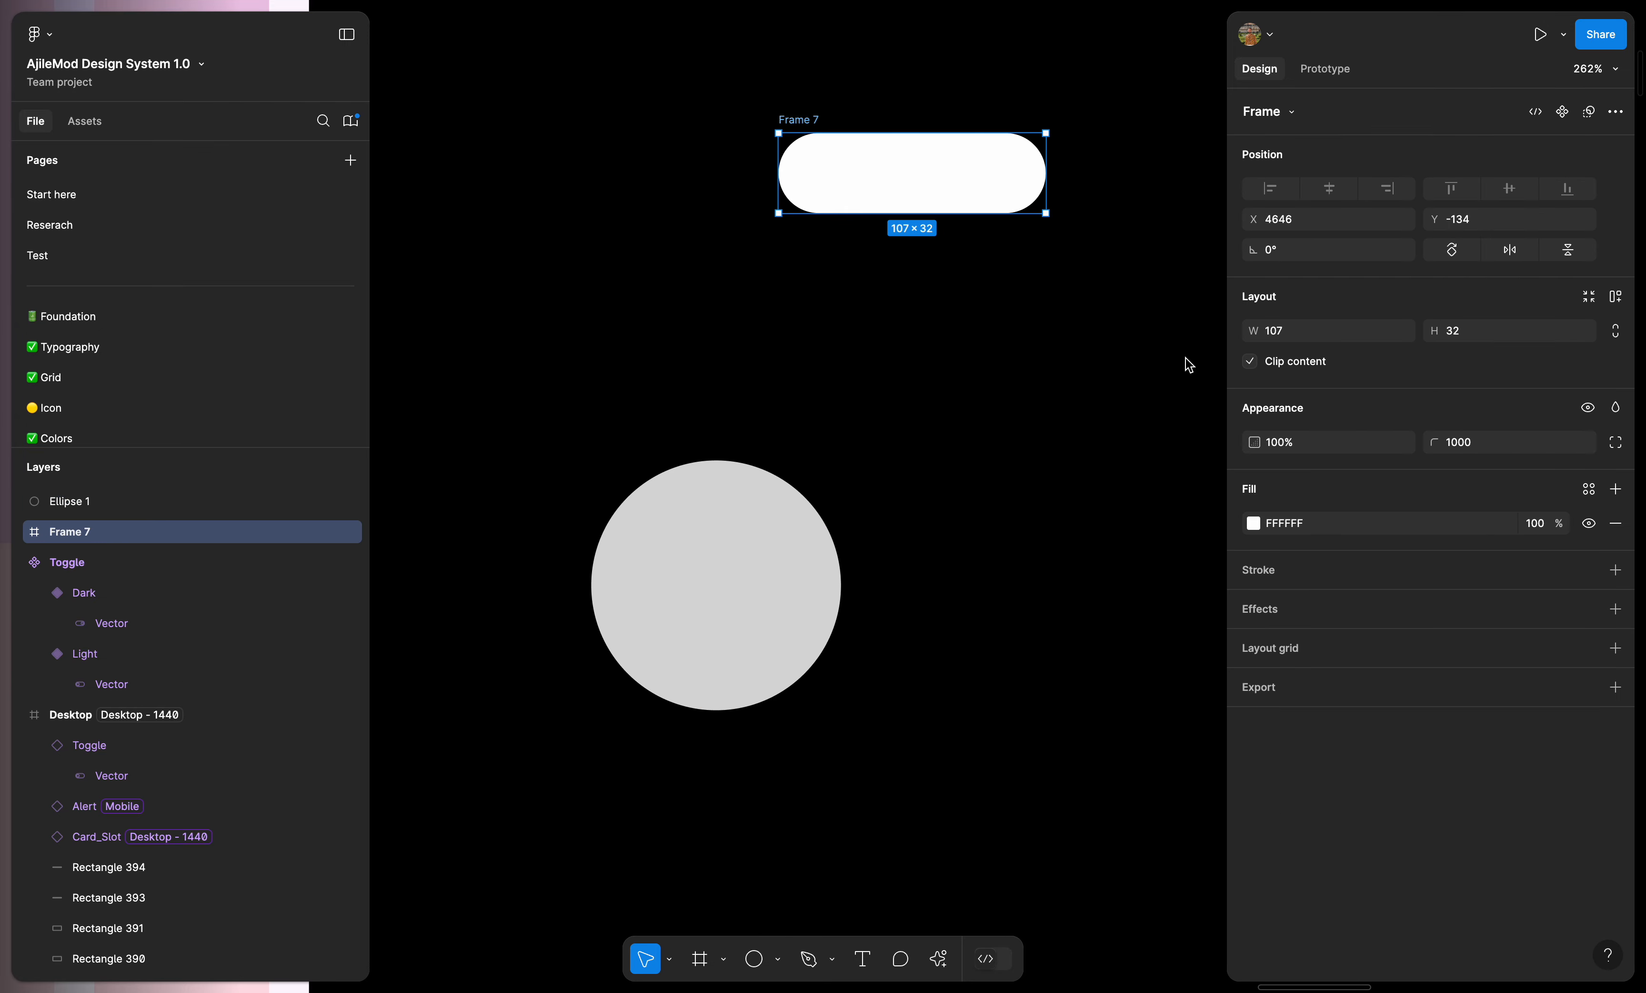
pyautogui.click(1469, 331)
pyautogui.click(1122, 196)
pyautogui.click(1045, 175)
pyautogui.moveTo(1045, 176); pyautogui.dragTo(958, 176)
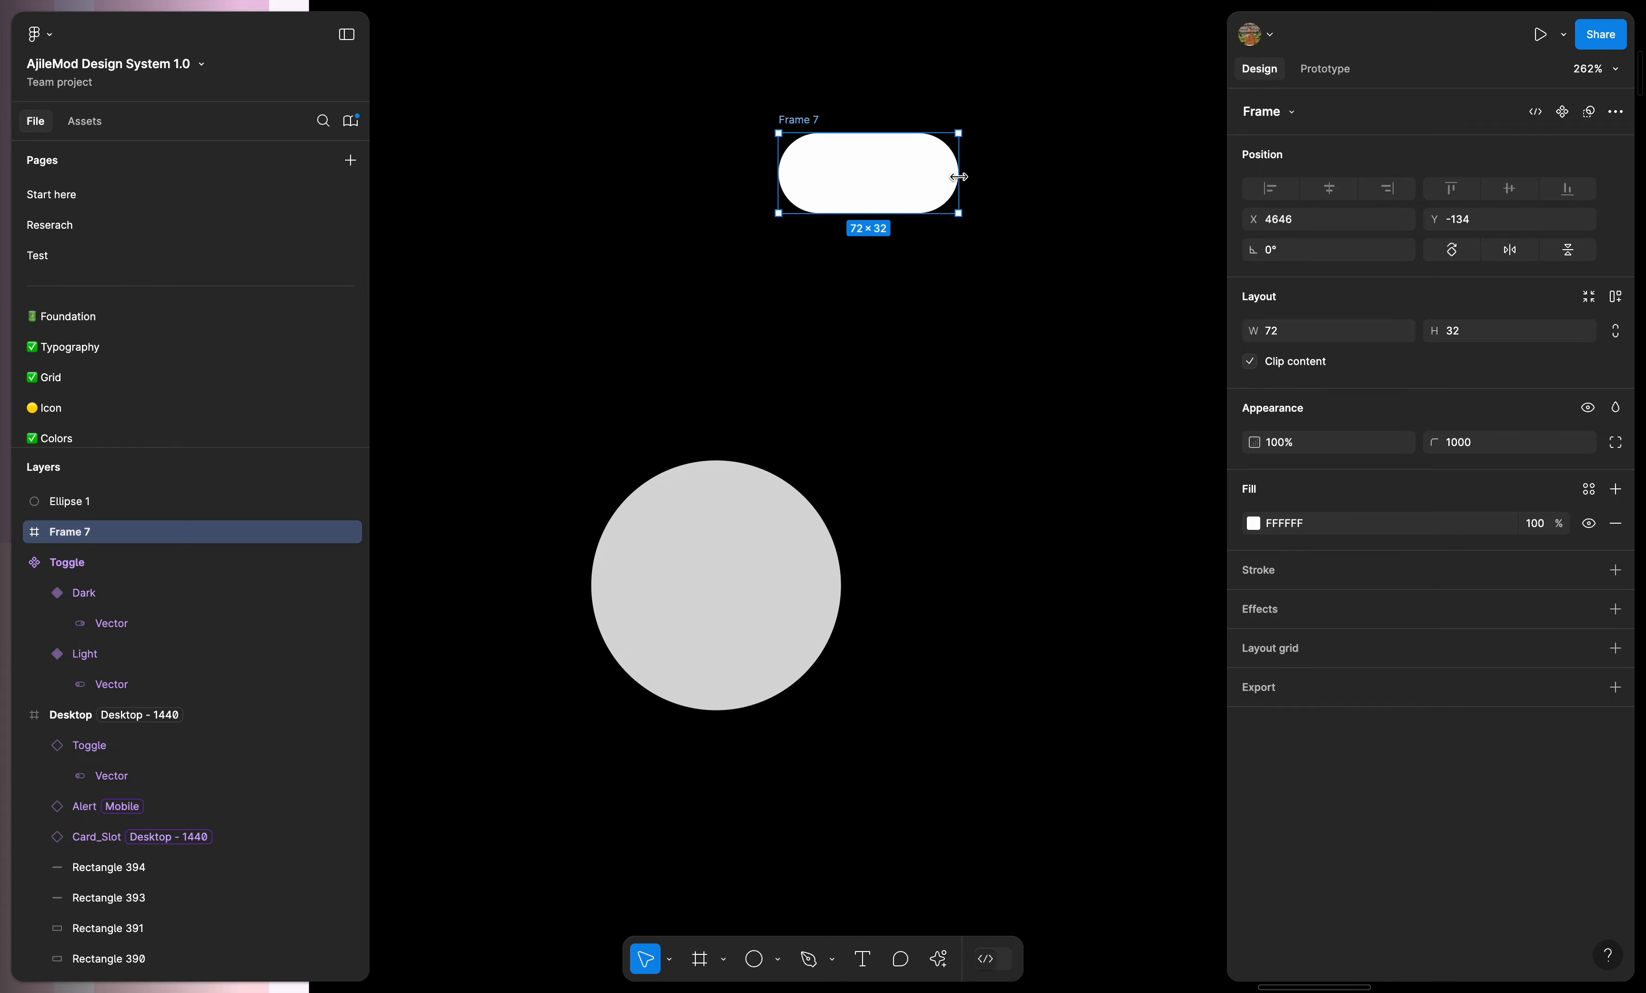
# - Move the circle closer to the pill frame and set its size to 16 × 16 with locked proportions
pyautogui.click(735, 632)
pyautogui.moveTo(735, 633); pyautogui.dragTo(930, 400)
pyautogui.scroll(5, 929, 401)
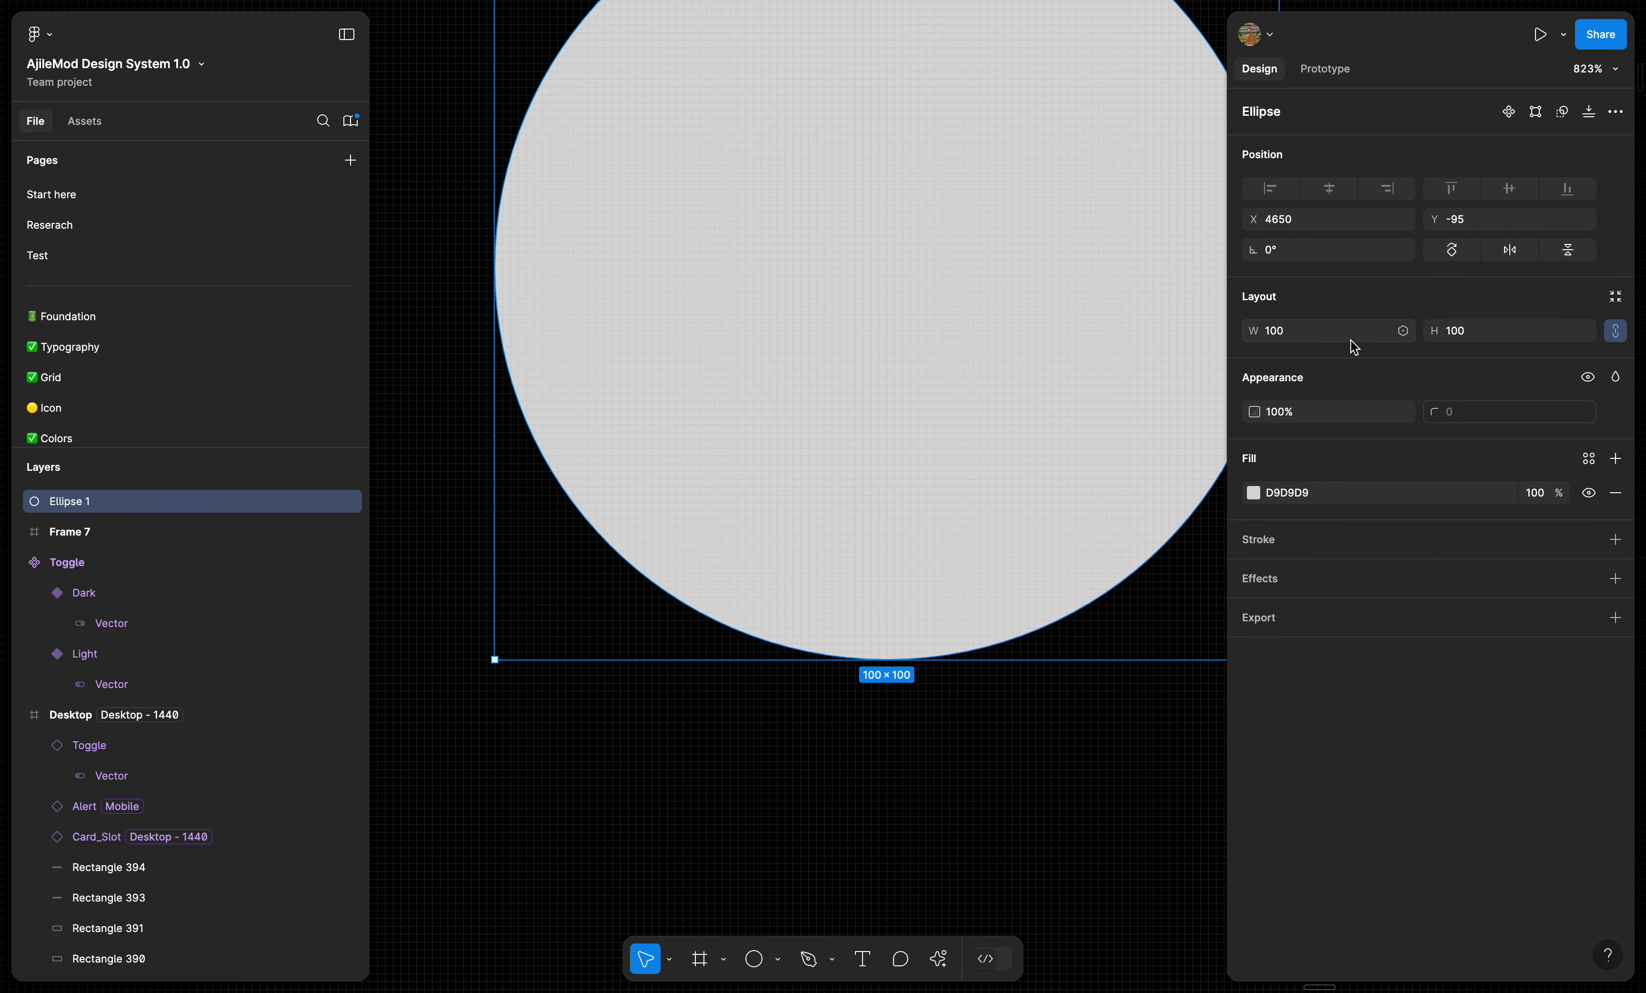
pyautogui.click(1308, 338)
pyautogui.write('16')
pyautogui.press('Return')
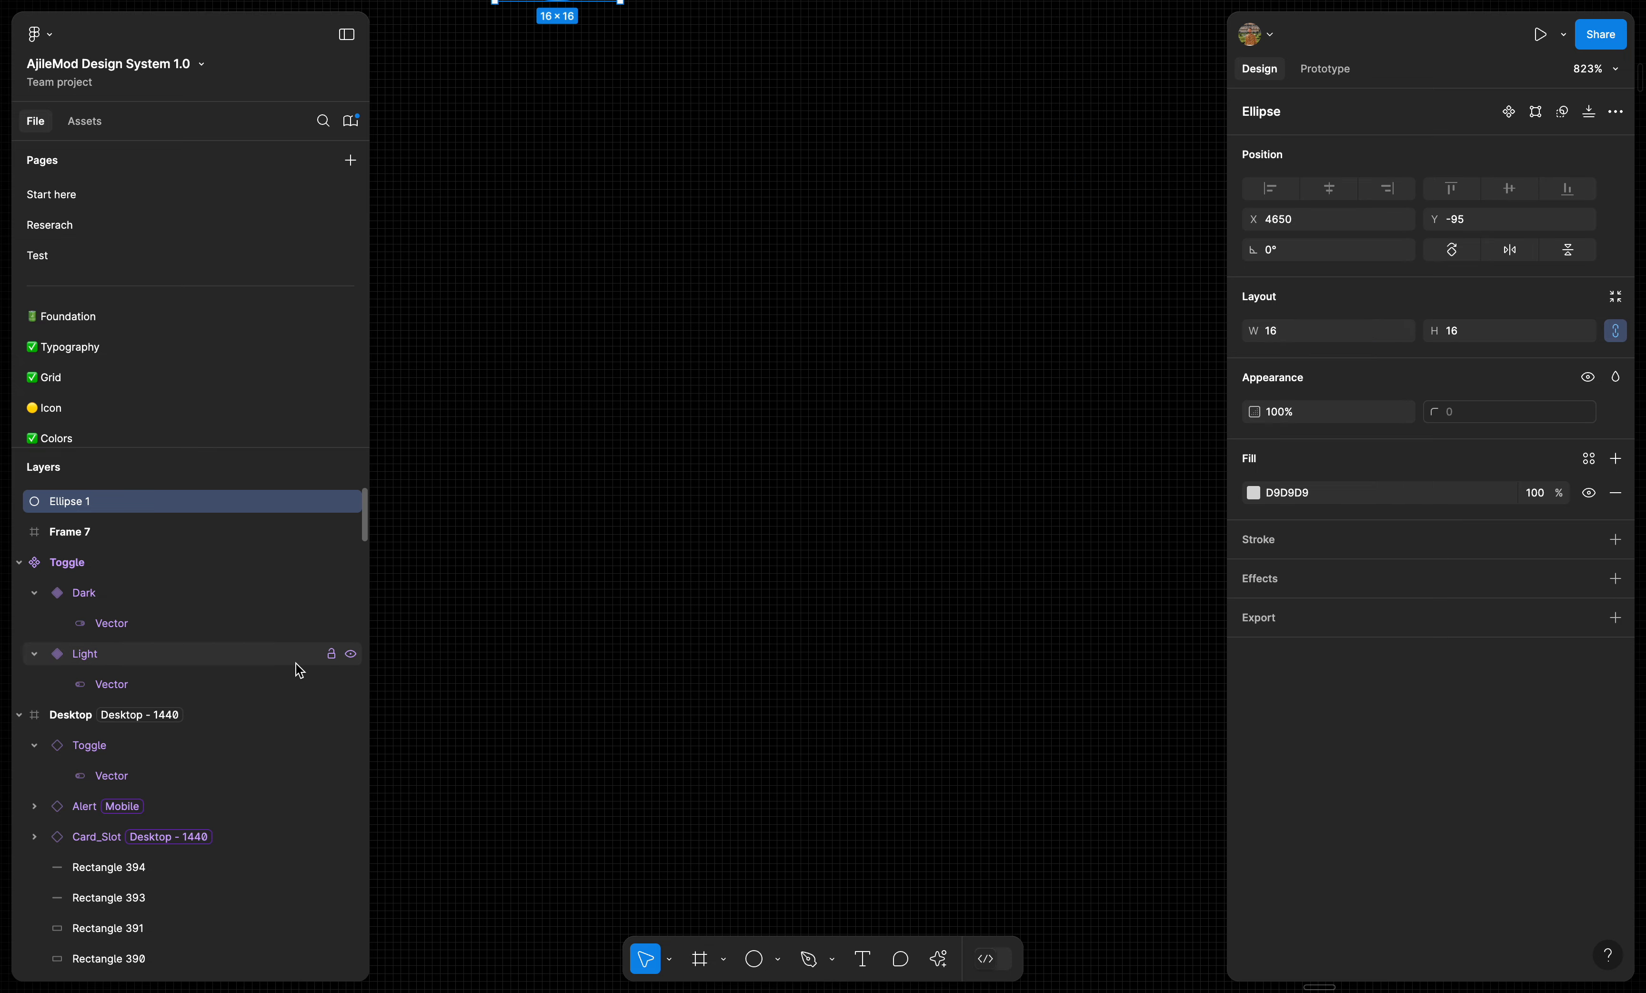
# - Place the circle inside the left end of the pill frame and set its size to 24 × 24
pyautogui.scroll(5, 746, 324)
pyautogui.scroll(-1, 747, 327)
pyautogui.moveTo(635, 434); pyautogui.dragTo(652, 210)
pyautogui.click(1482, 392)
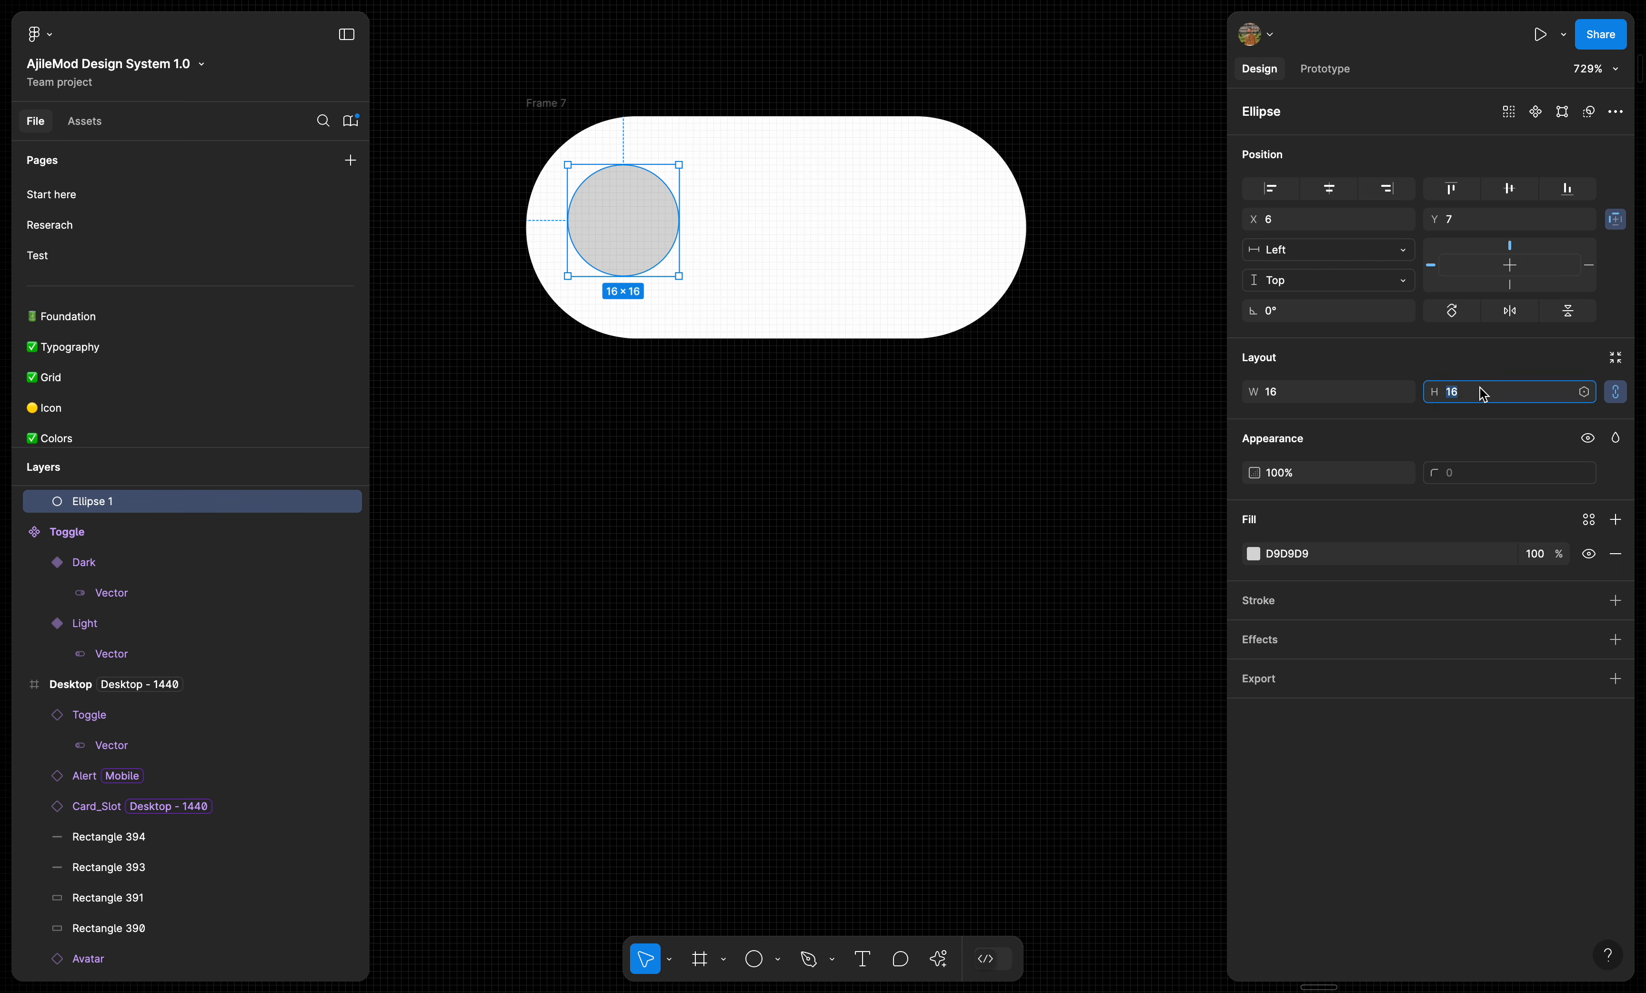
pyautogui.write('24')
pyautogui.press('Return')
# - Position the circle 4 px from the pill's left and top edges and narrow the pill frame to about 57 wide
pyautogui.moveTo(687, 294); pyautogui.dragTo(680, 265)
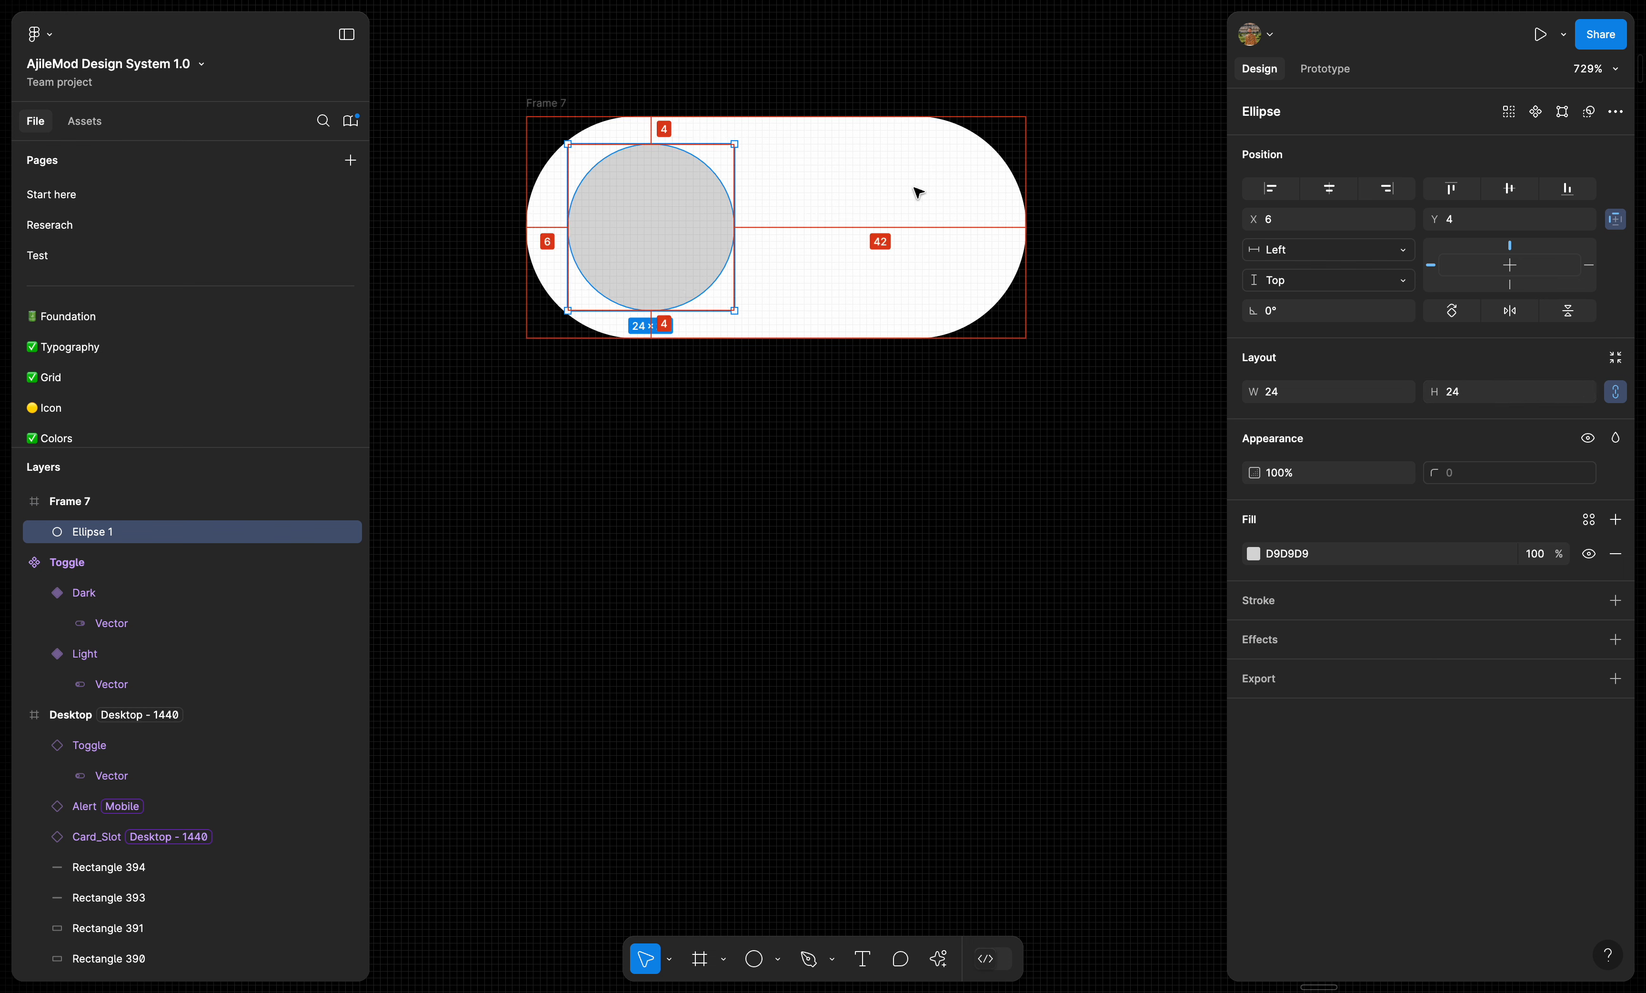
pyautogui.press('Left')
pyautogui.press('Left')
pyautogui.click(917, 192)
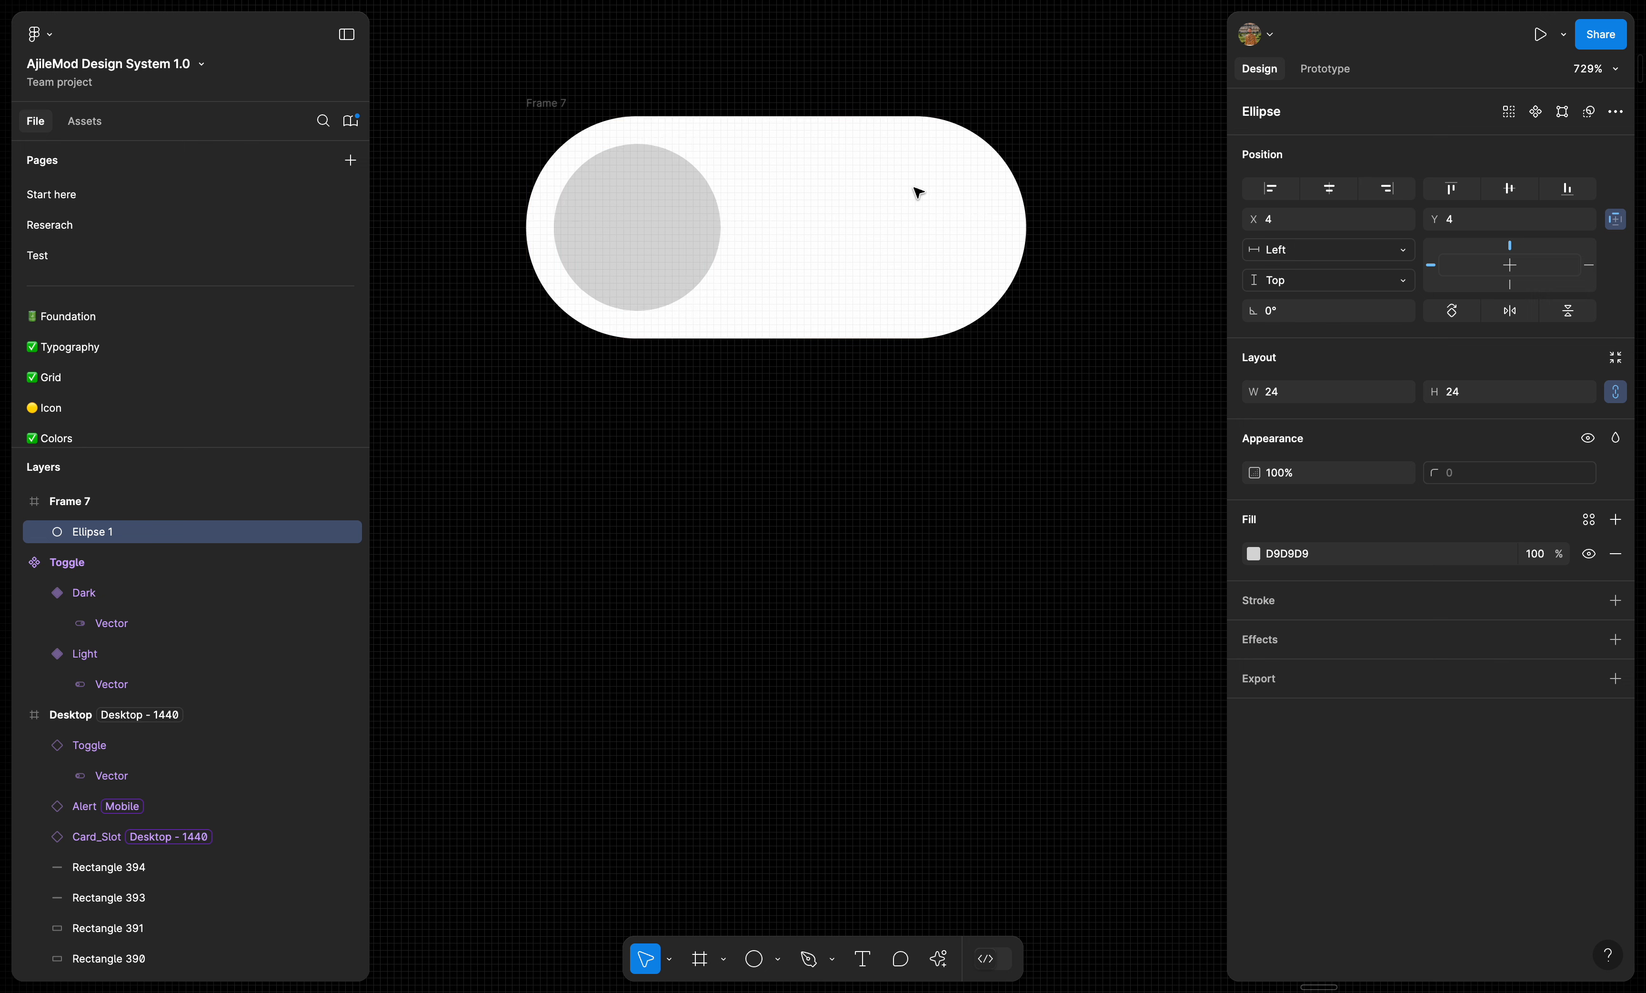
pyautogui.click(952, 206)
pyautogui.moveTo(1026, 217); pyautogui.dragTo(922, 221)
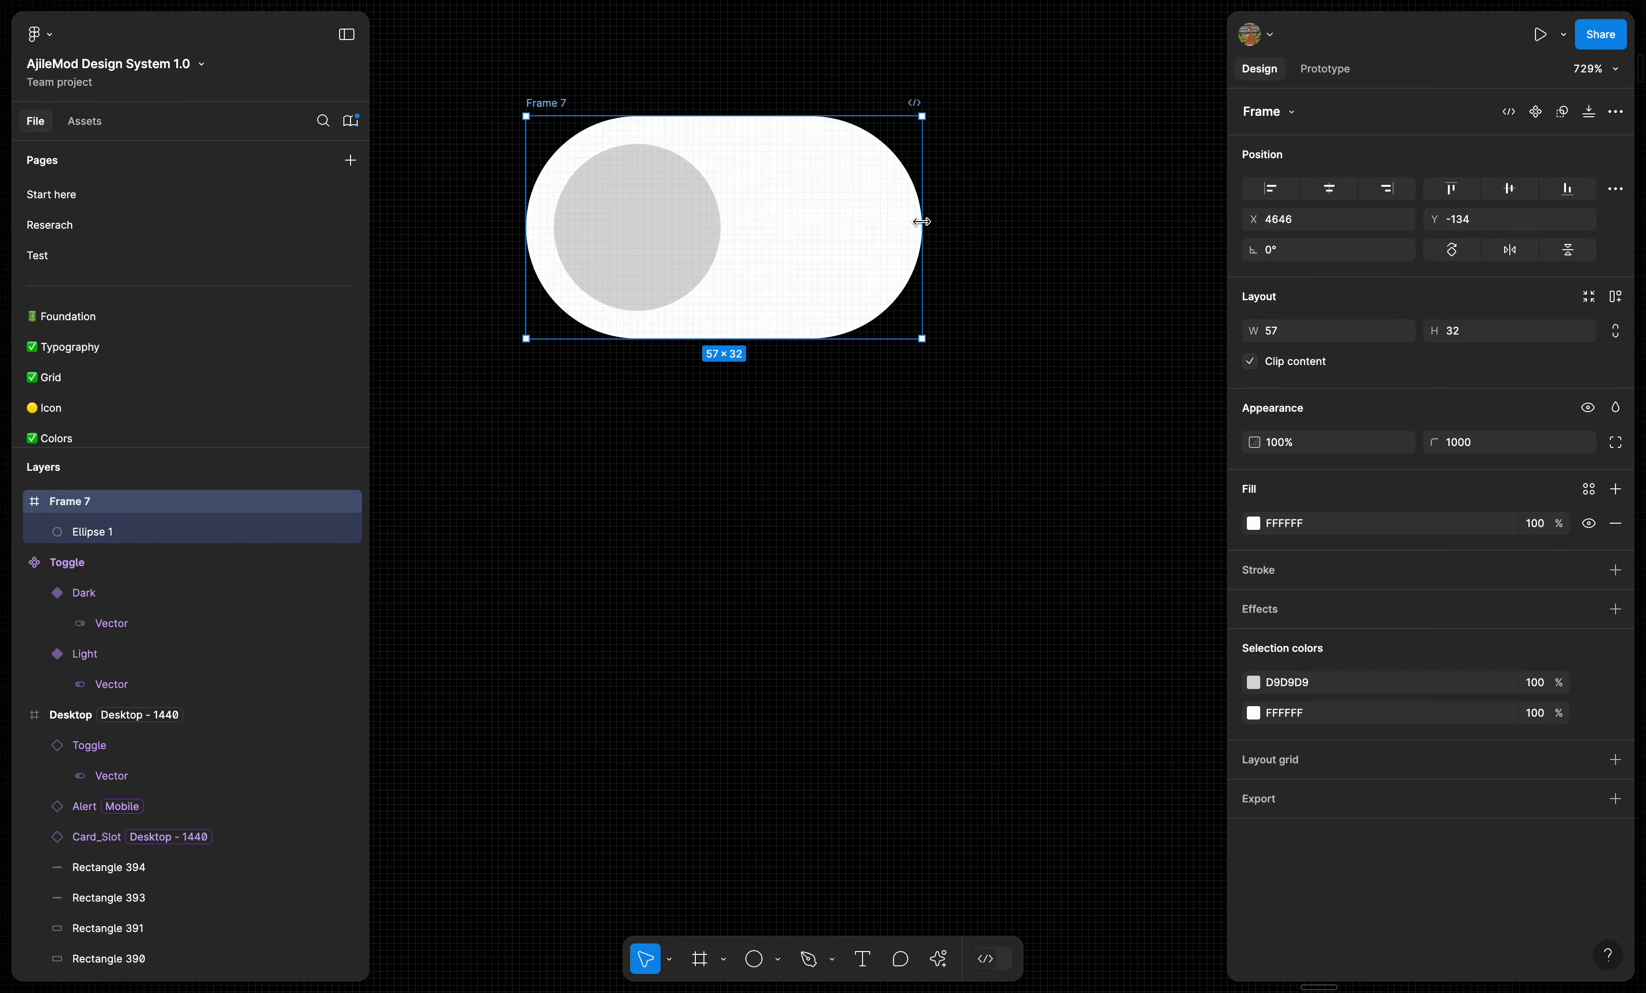
pyautogui.scroll(-5, 923, 224)
pyautogui.scroll(-3, 923, 226)
pyautogui.scroll(3, 922, 227)
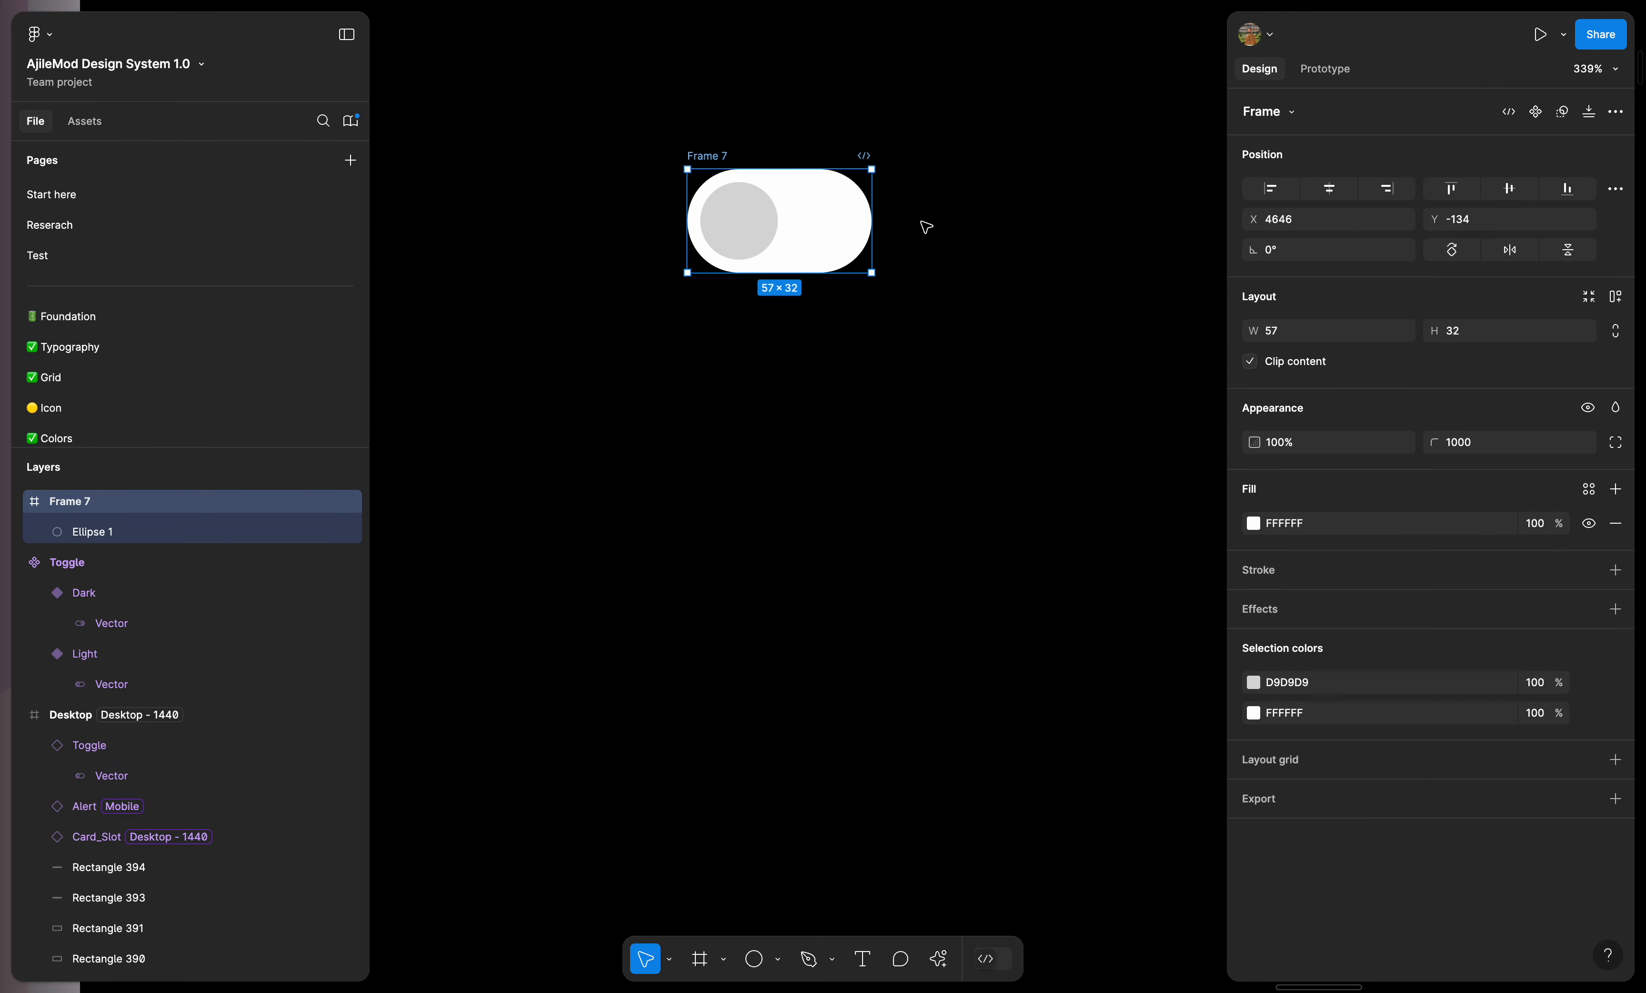
pyautogui.scroll(4, 808, 287)
pyautogui.scroll(1, 808, 288)
pyautogui.scroll(2, 783, 305)
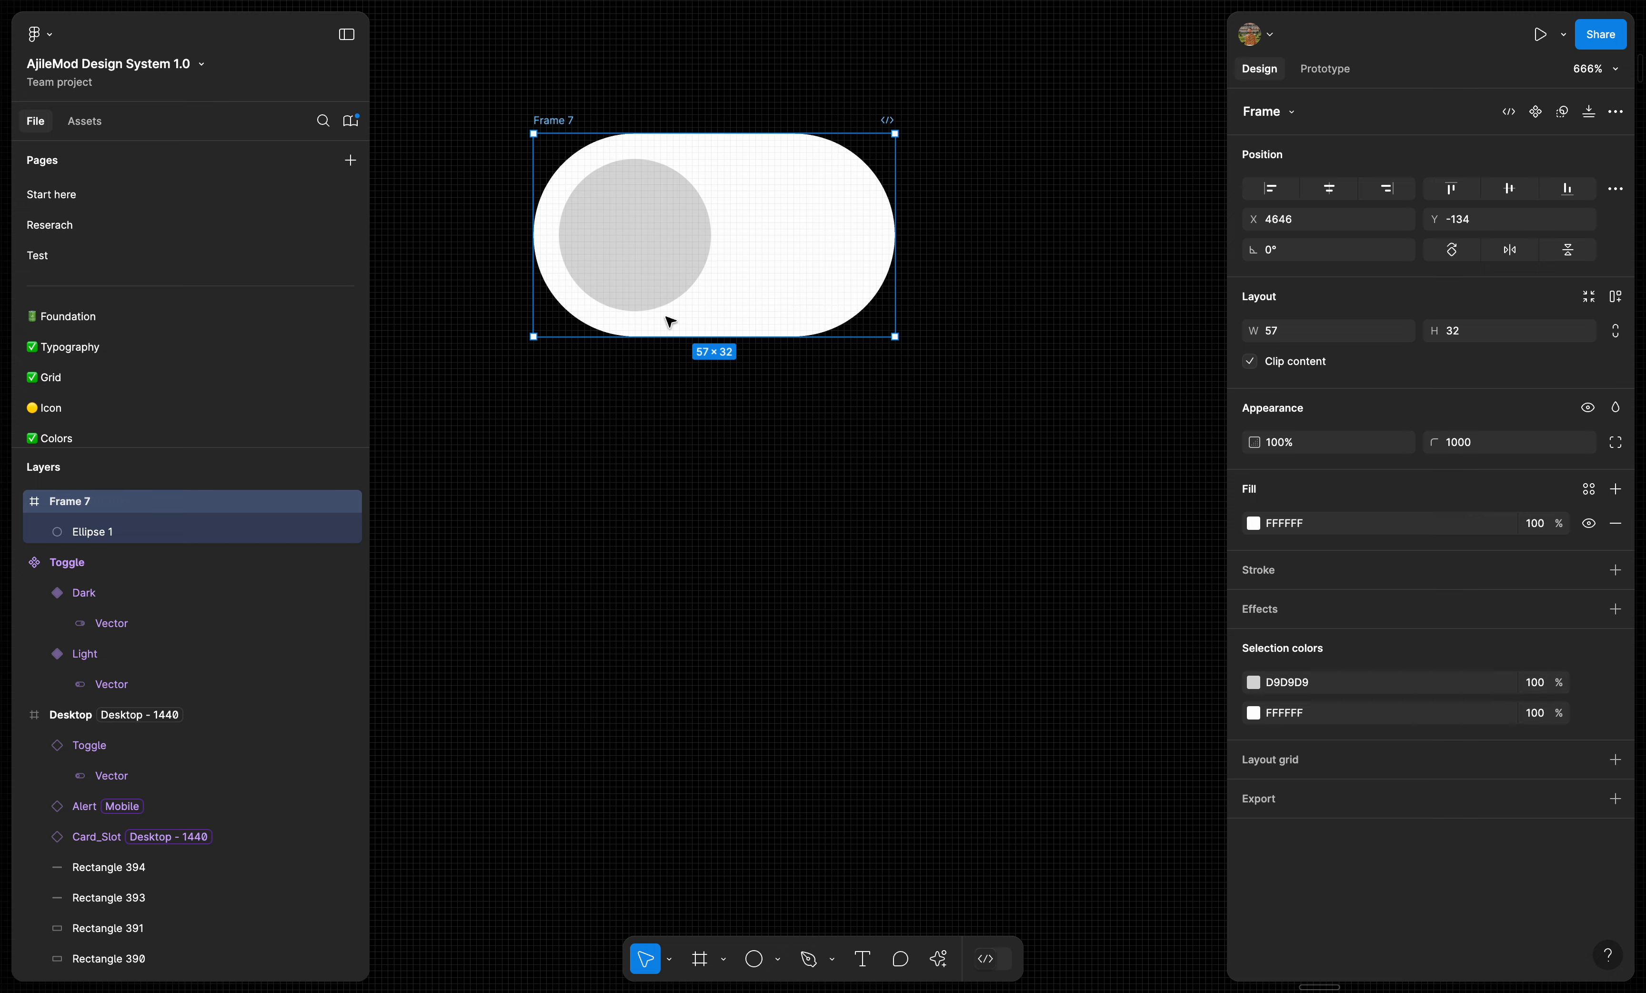
pyautogui.scroll(1, 788, 231)
pyautogui.scroll(-3, 789, 231)
pyautogui.click(783, 220)
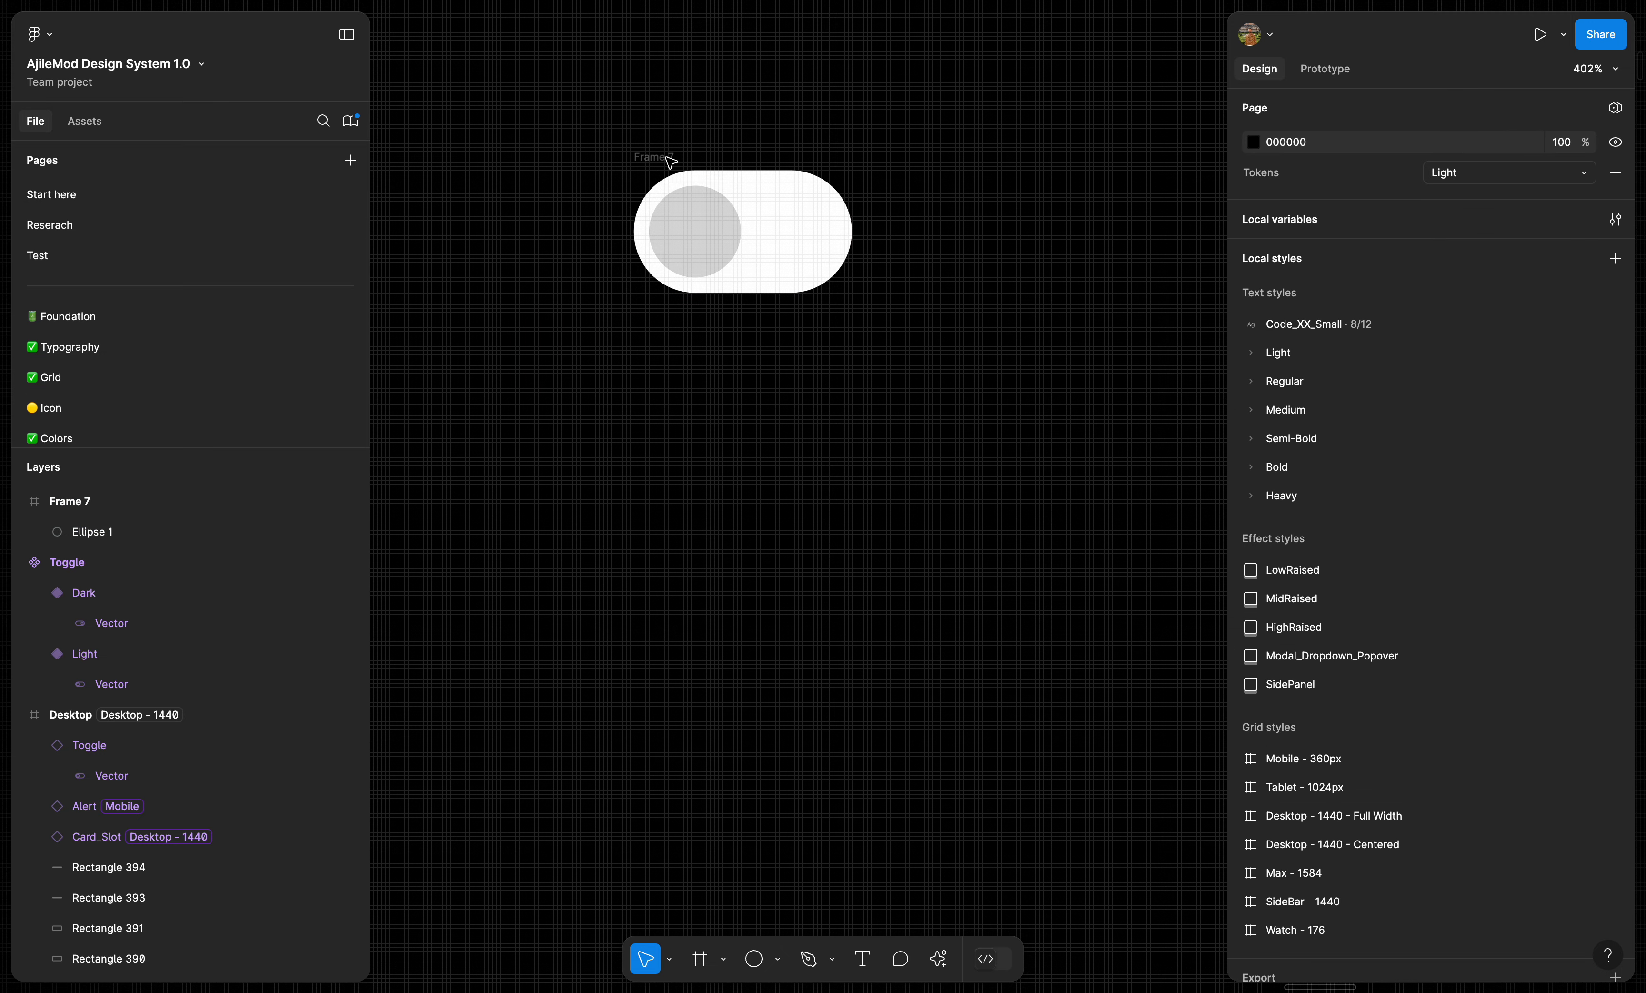
# - Duplicate the pill frame with its circle and place the copy to the right at the same height
pyautogui.click(655, 158)
pyautogui.moveTo(829, 236); pyautogui.dragTo(1135, 238)
pyautogui.scroll(-1, 1134, 238)
pyautogui.hscroll(1, 1134, 238)
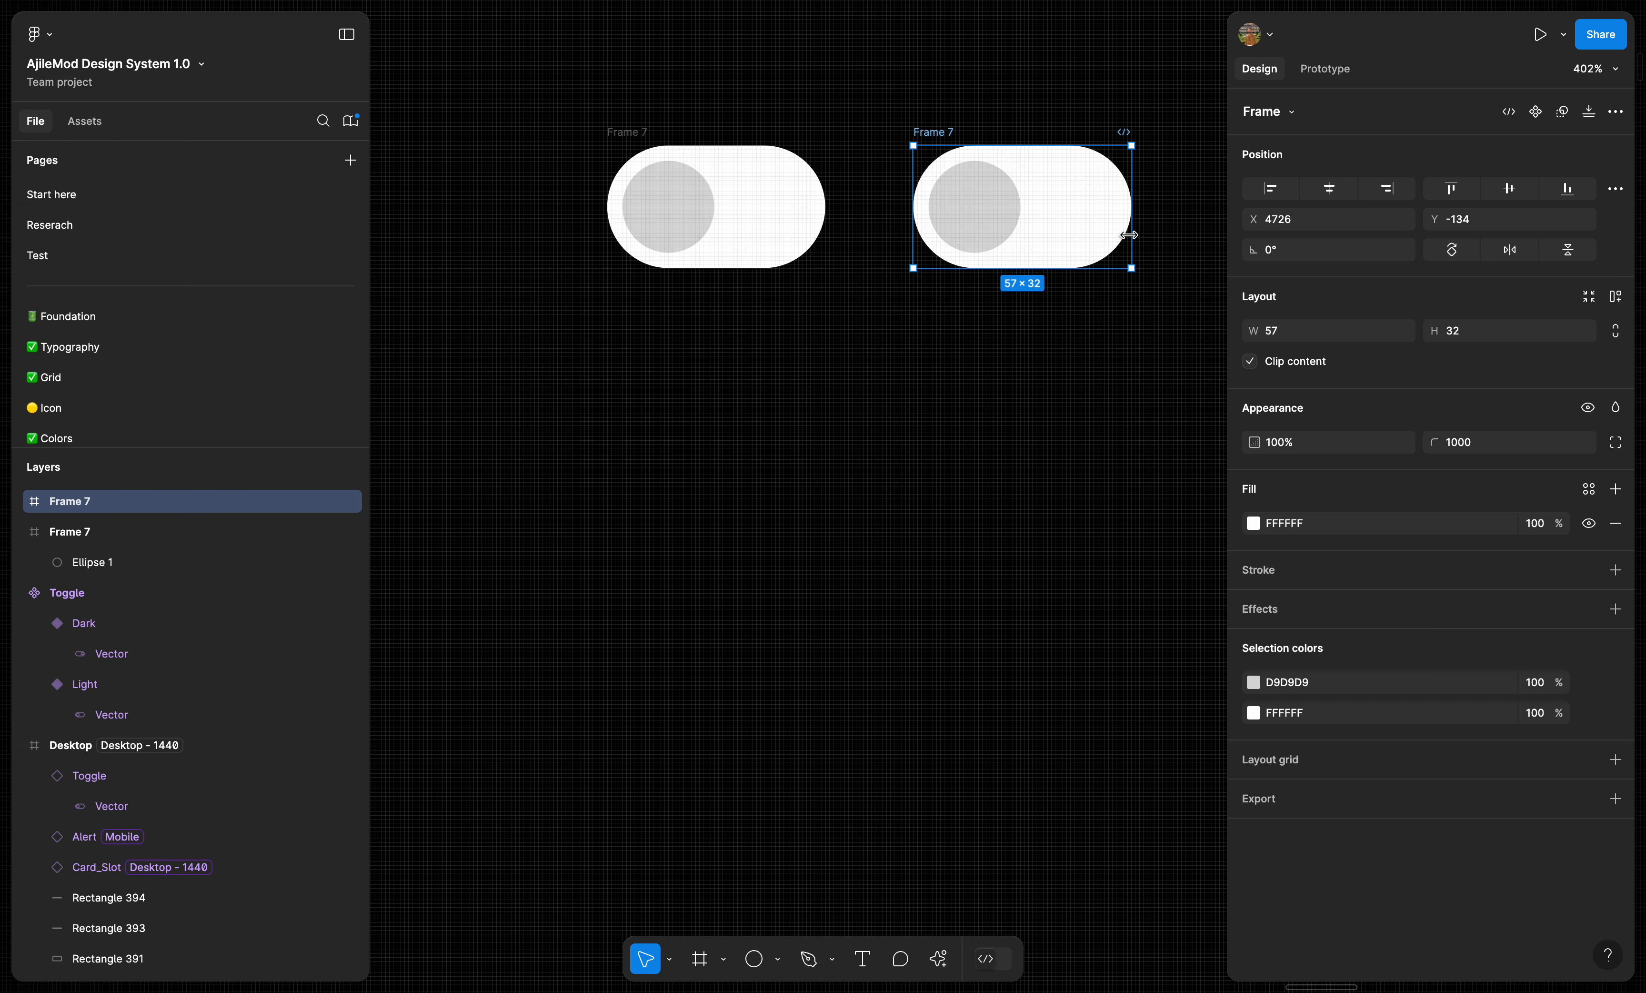
# - Move the circle in the duplicated frame to its right end, at X 29 and Y 4
pyautogui.hscroll(2, 876, 251)
pyautogui.click(929, 224)
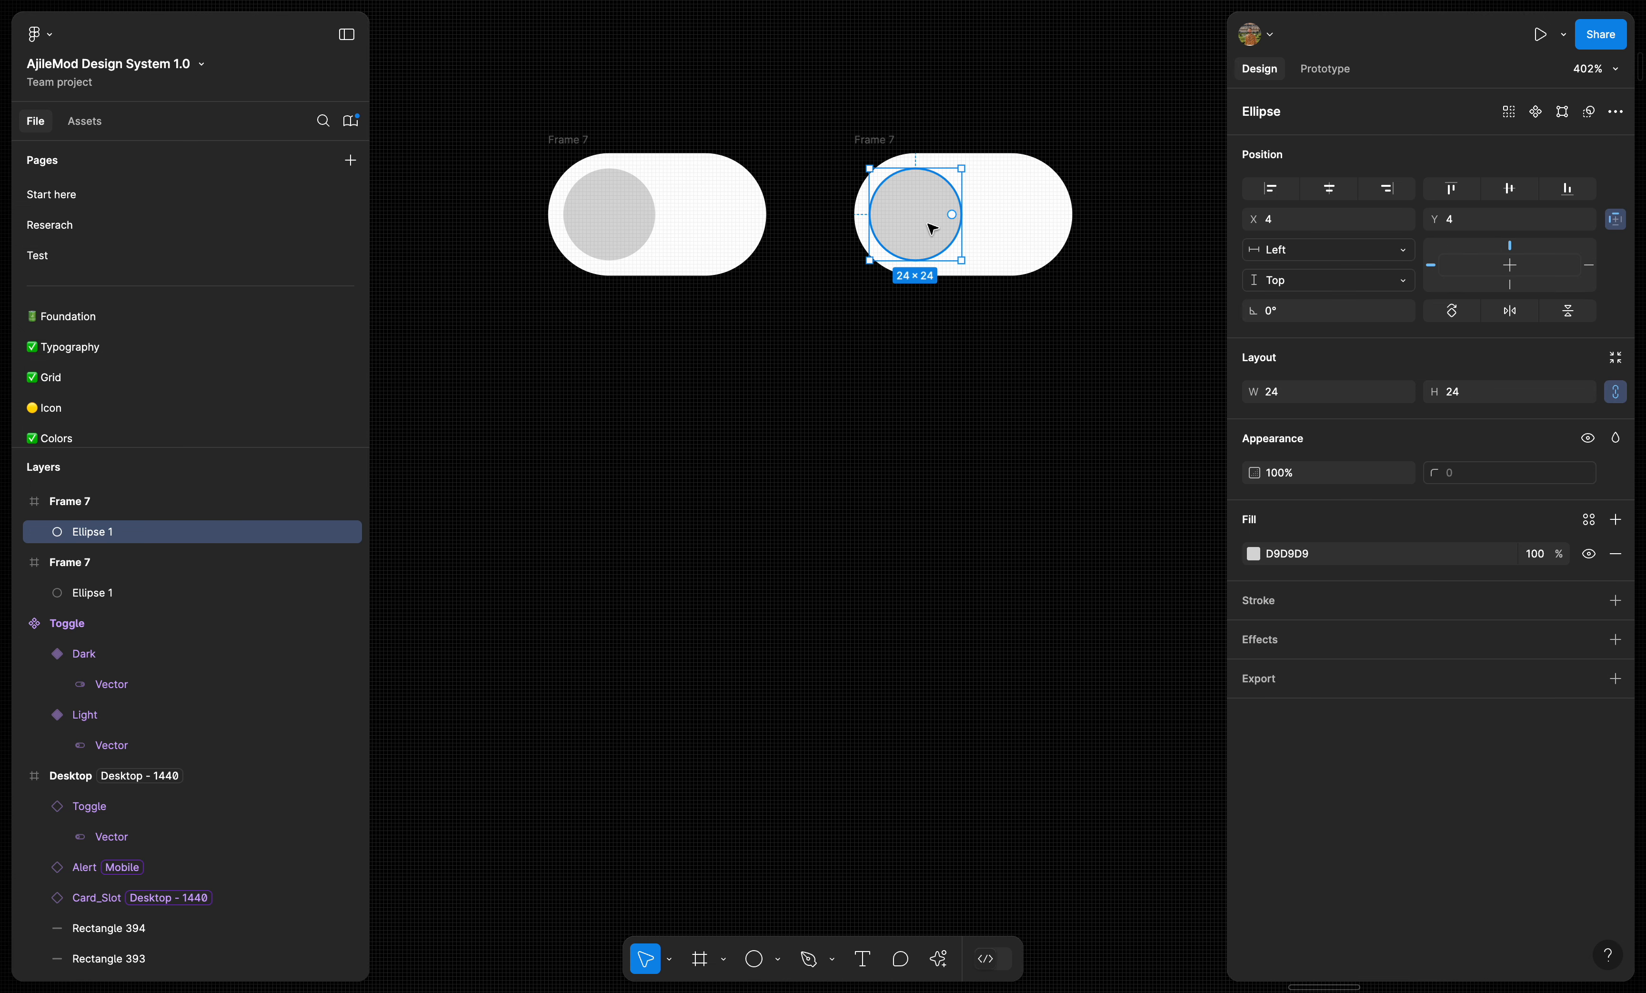
pyautogui.moveTo(930, 224); pyautogui.dragTo(1028, 221)
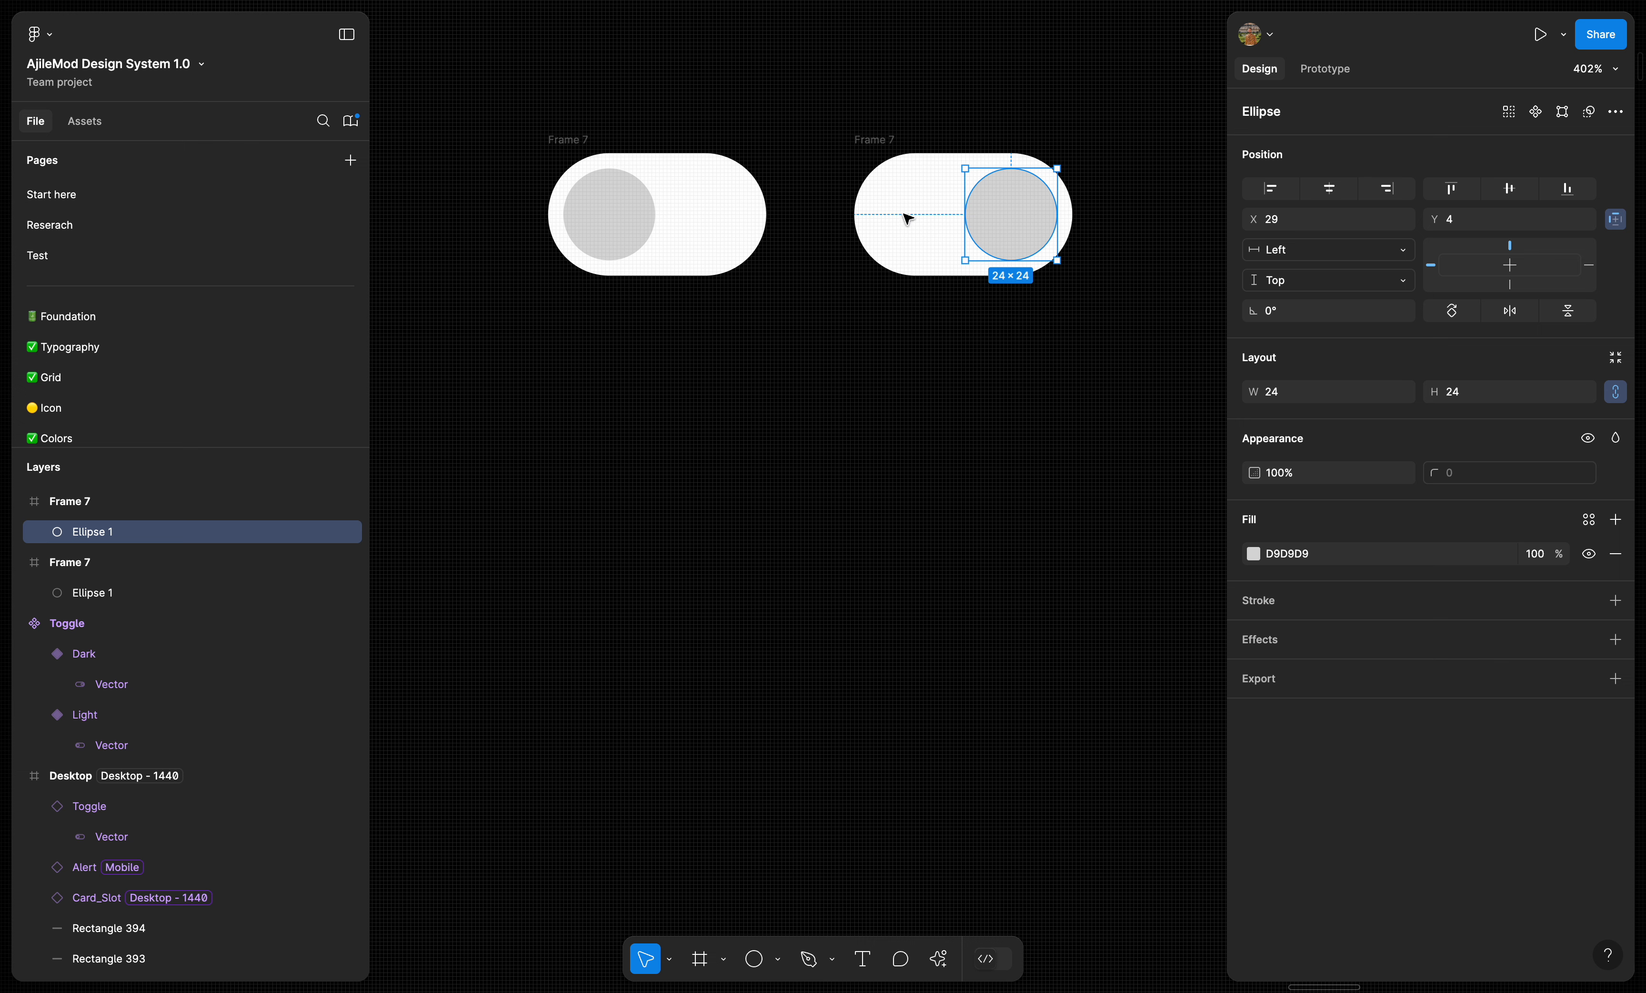
# - Rename the duplicated frame as Toggle2 and copy the name
pyautogui.click(883, 139)
pyautogui.doubleClick(887, 141)
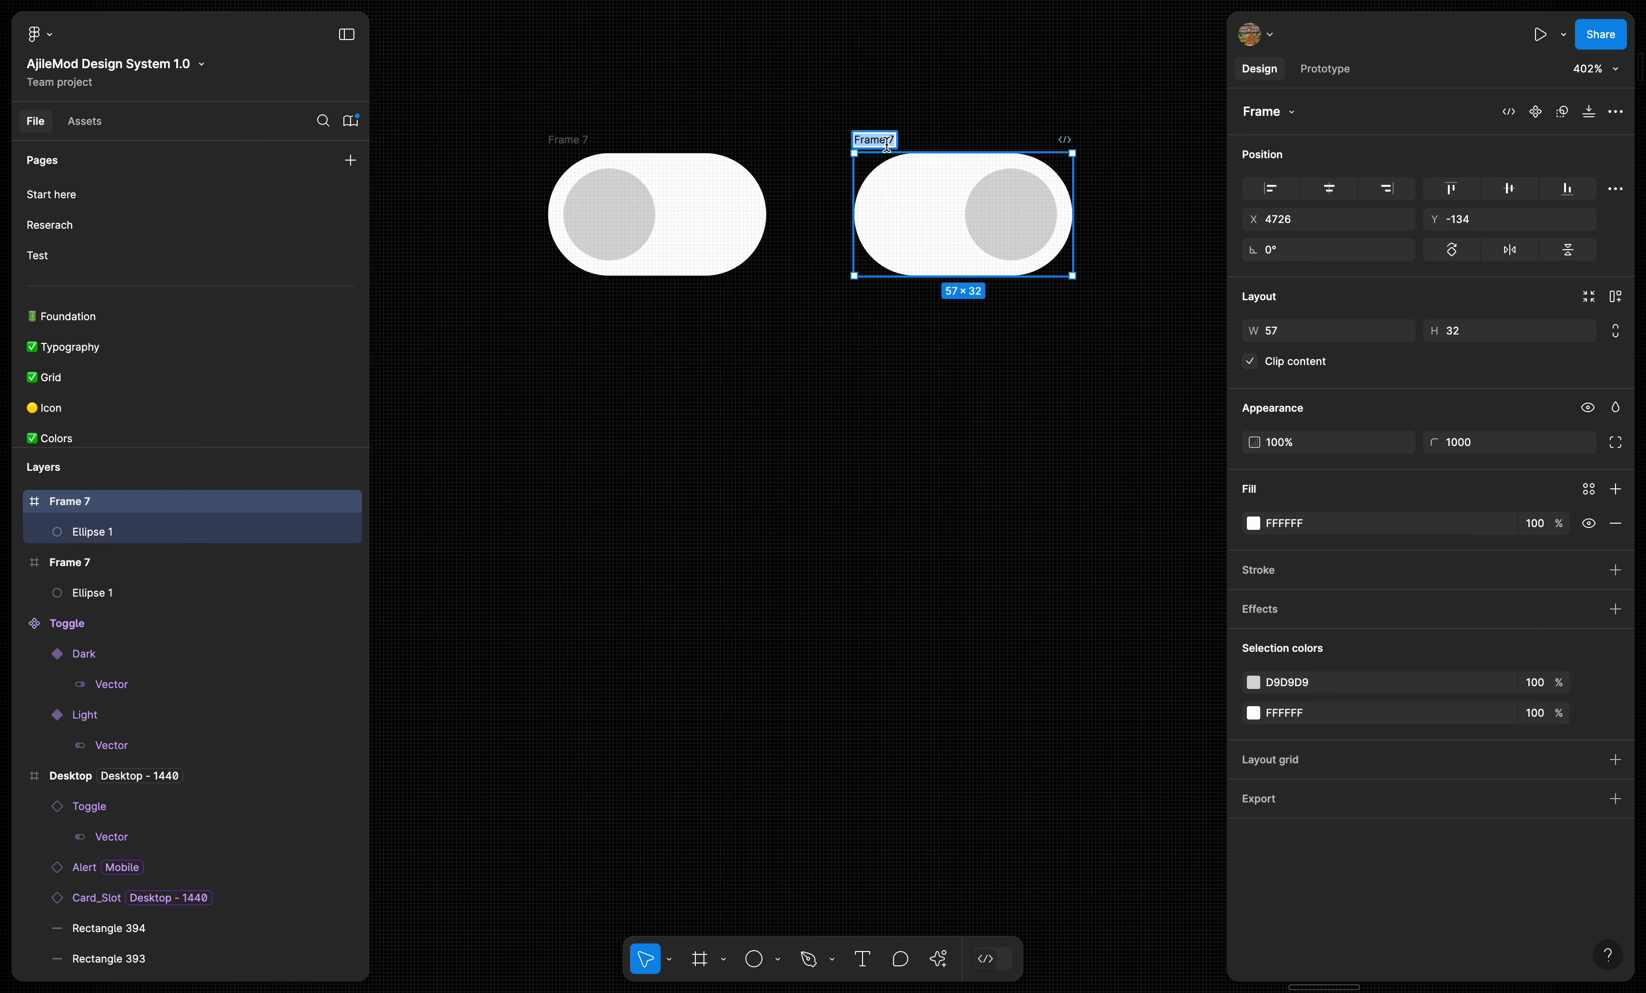
pyautogui.write('Toggle')
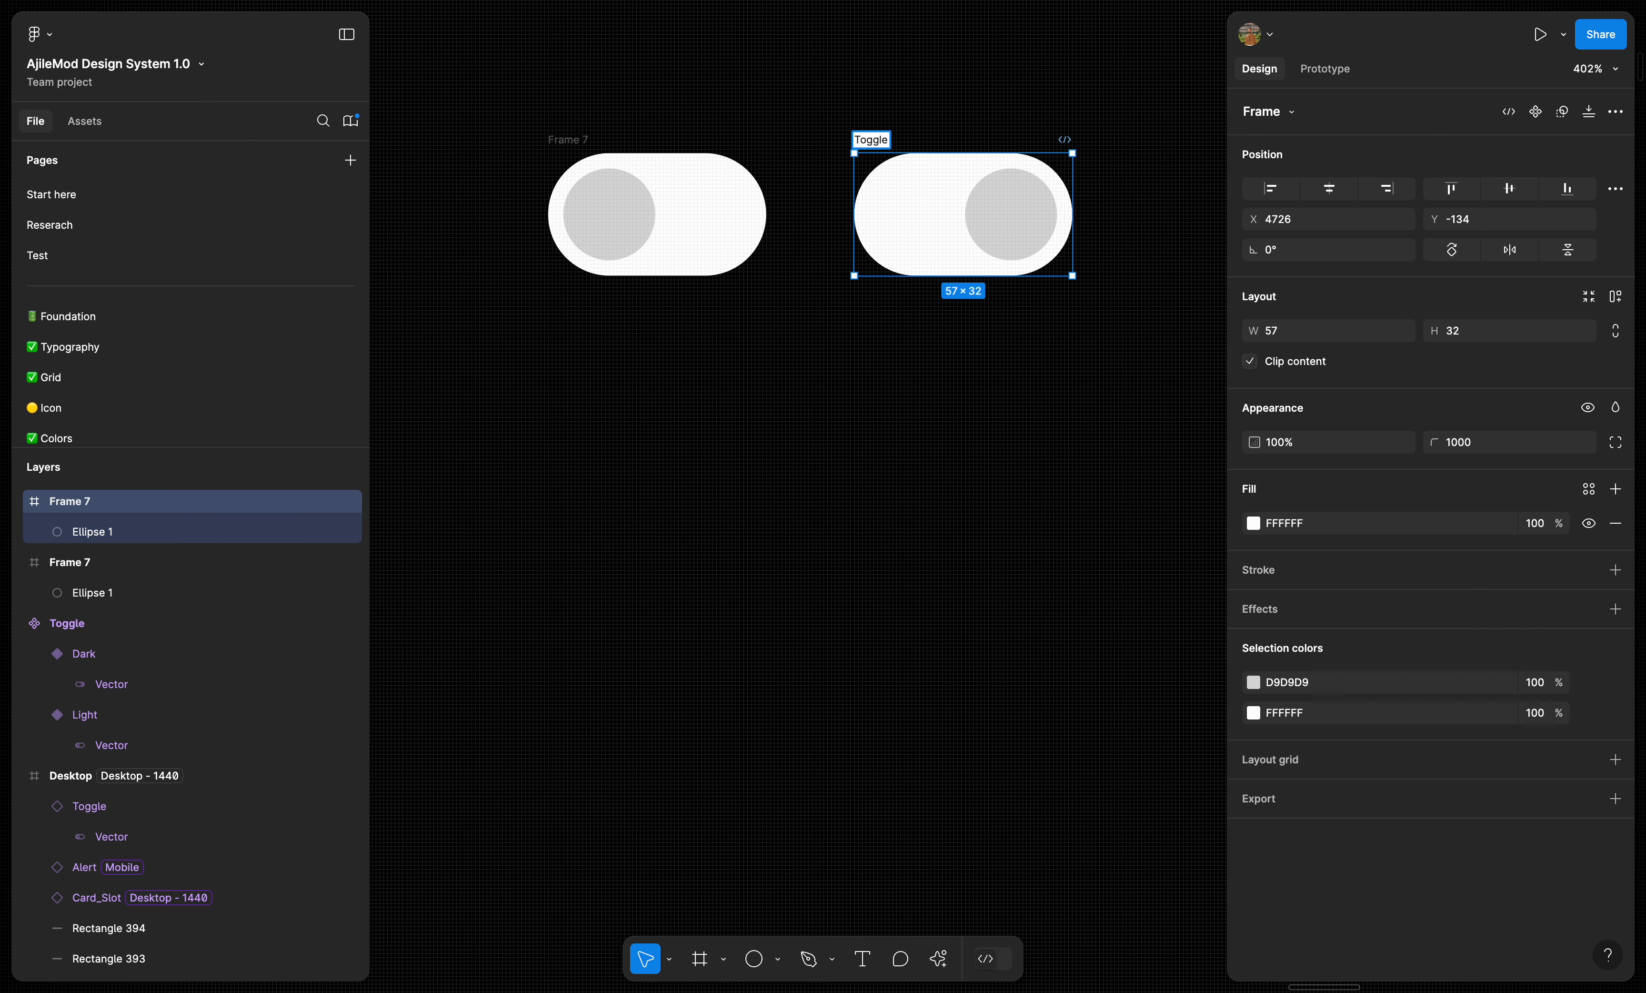
pyautogui.hotkey('ctrl', 'a')
pyautogui.hotkey('ctrl', 'c')
# - Rename the original frame, whose circle is at the left end, as Toggle1
pyautogui.doubleClick(581, 142)
pyautogui.hotkey('ctrl', 'v')
pyautogui.press('BackSpace')
pyautogui.write('1')
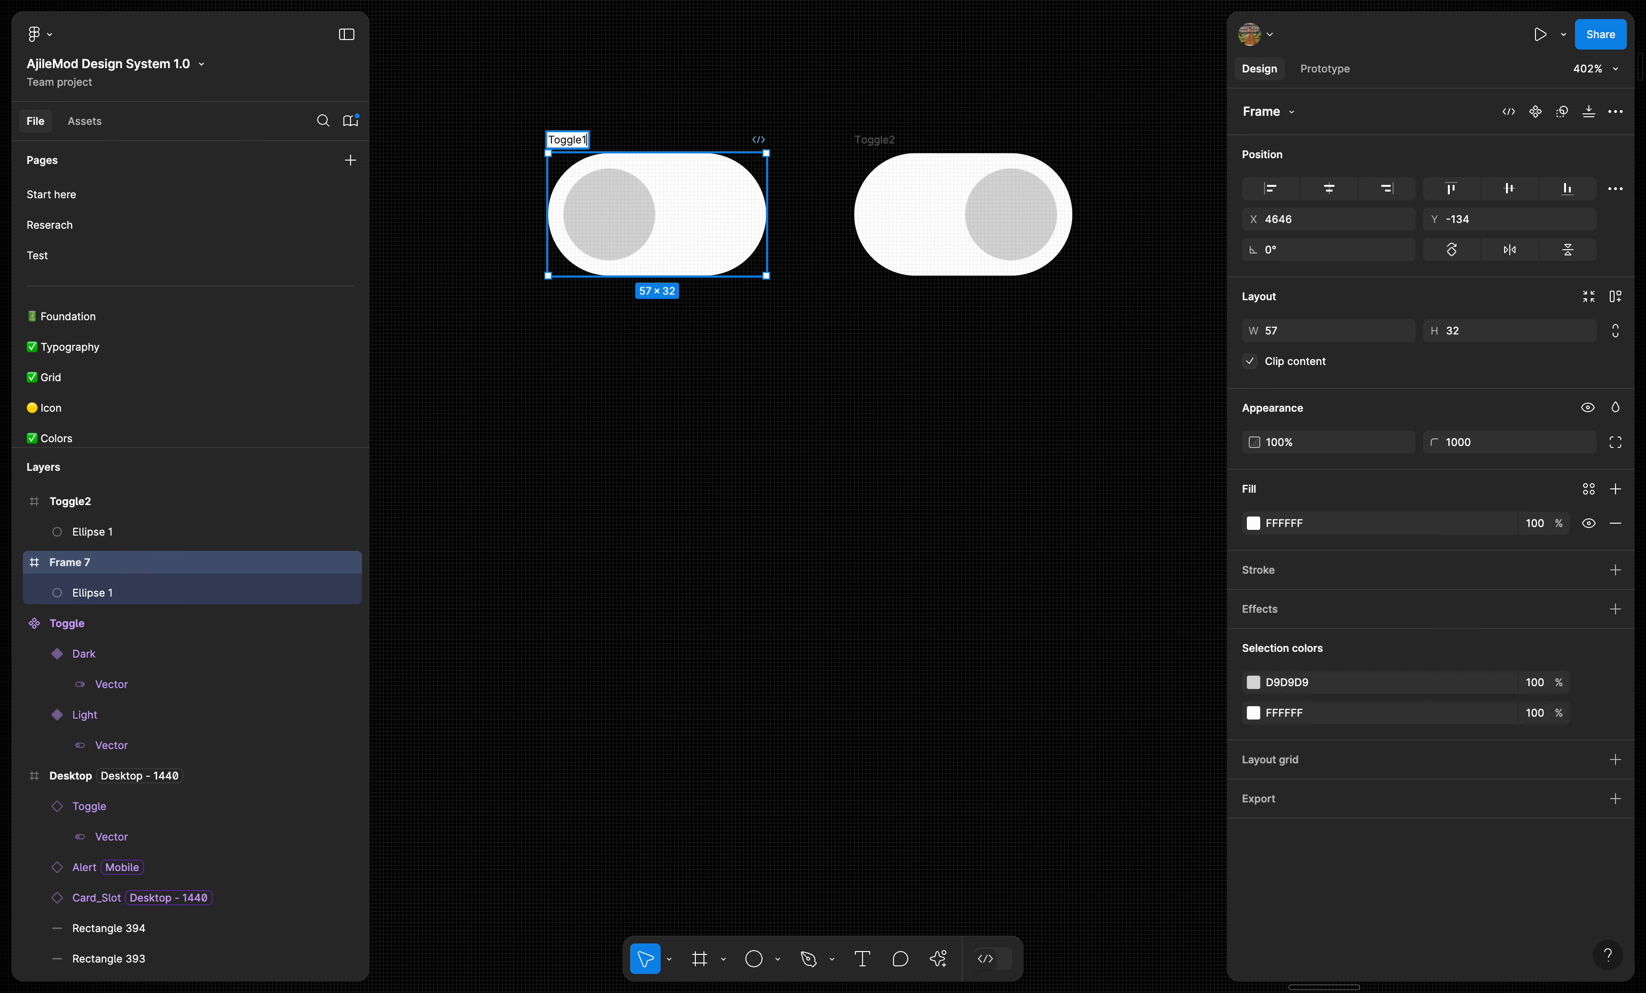
pyautogui.click(742, 111)
pyautogui.click(891, 150)
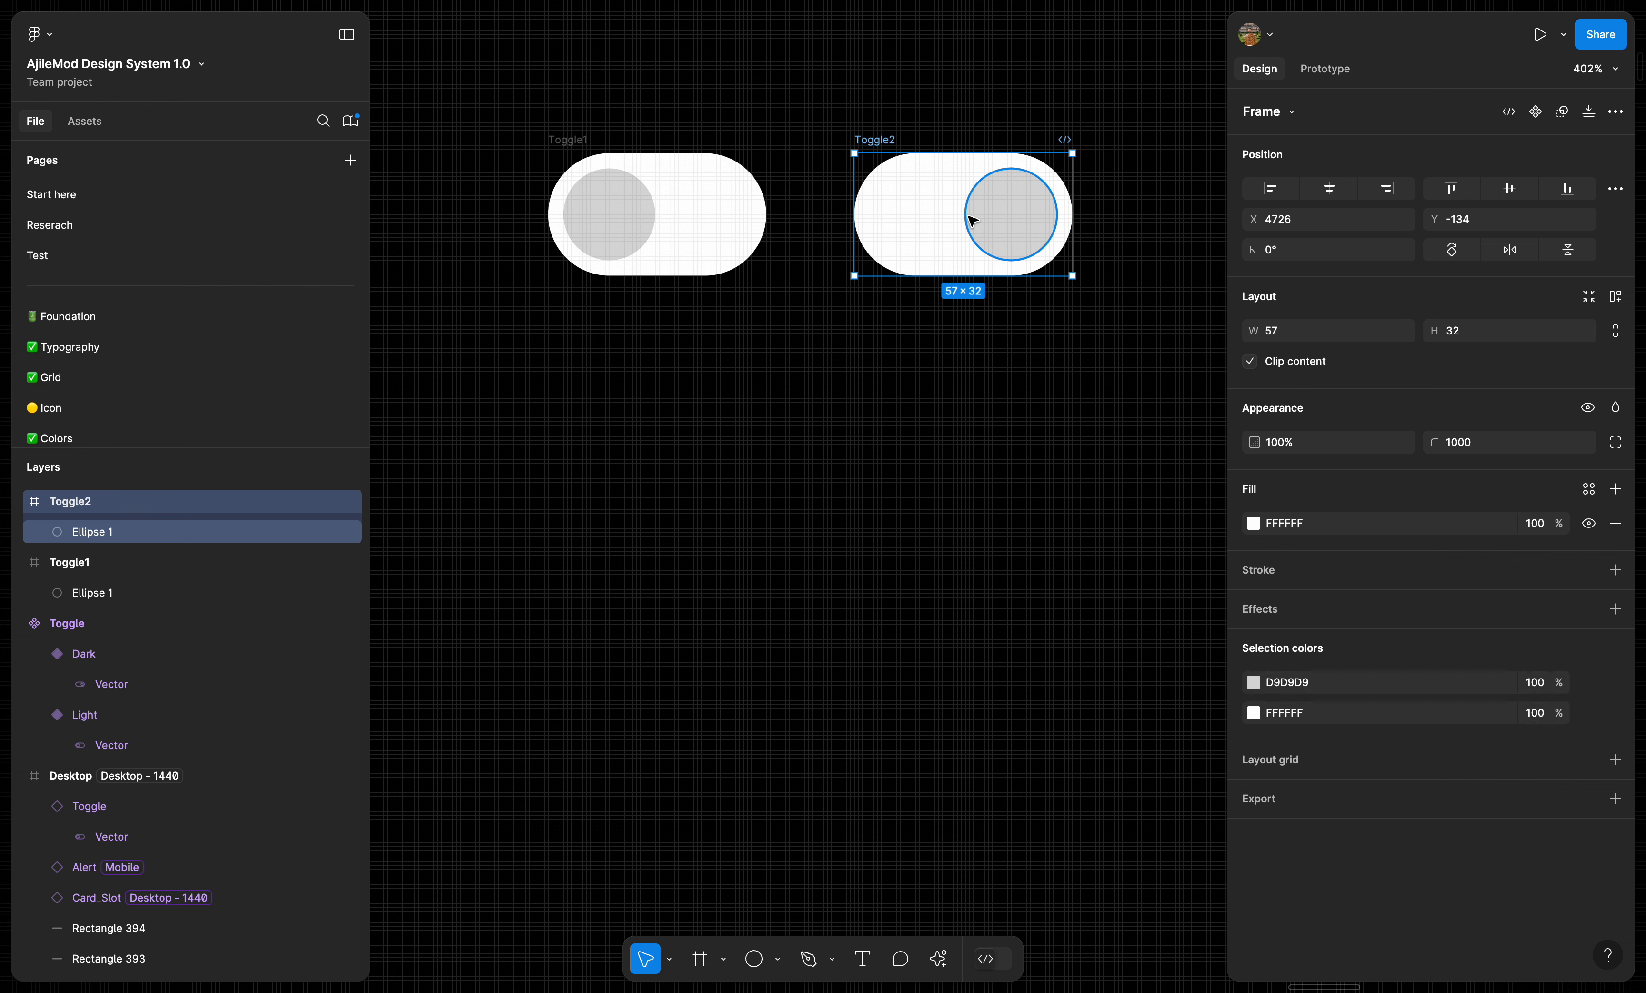
pyautogui.click(871, 355)
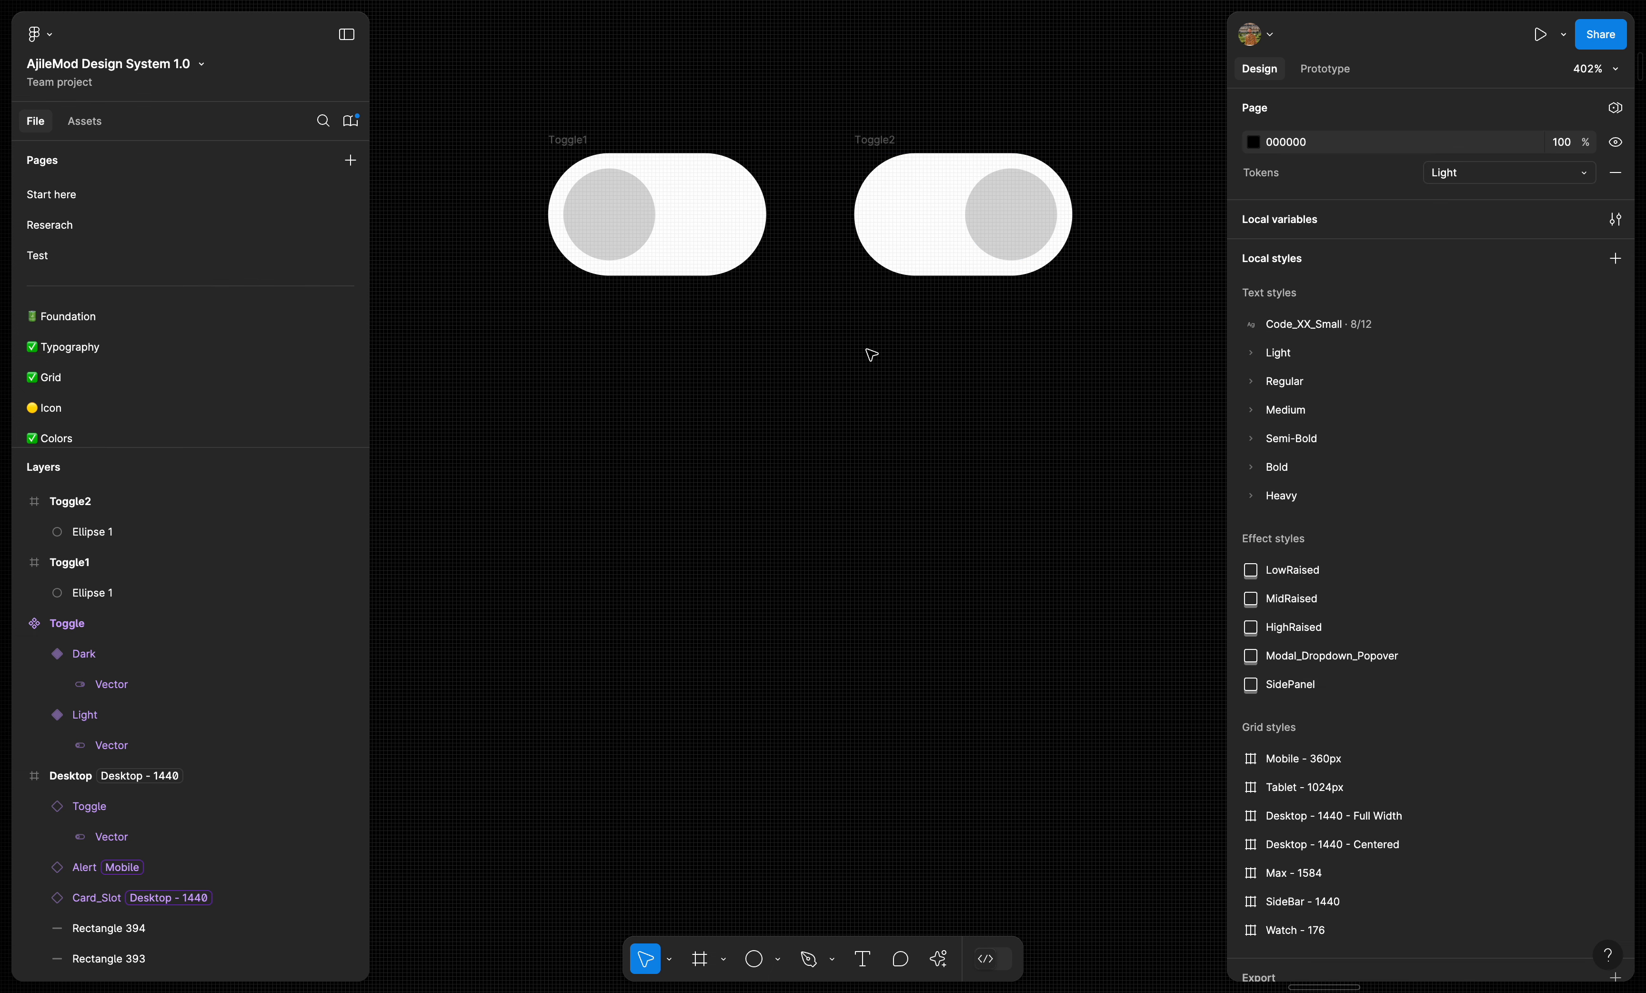
pyautogui.click(873, 141)
# - Fill the Toggle1 frame with the Primary colour token from the library
pyautogui.scroll(-5, 724, 187)
pyautogui.click(720, 199)
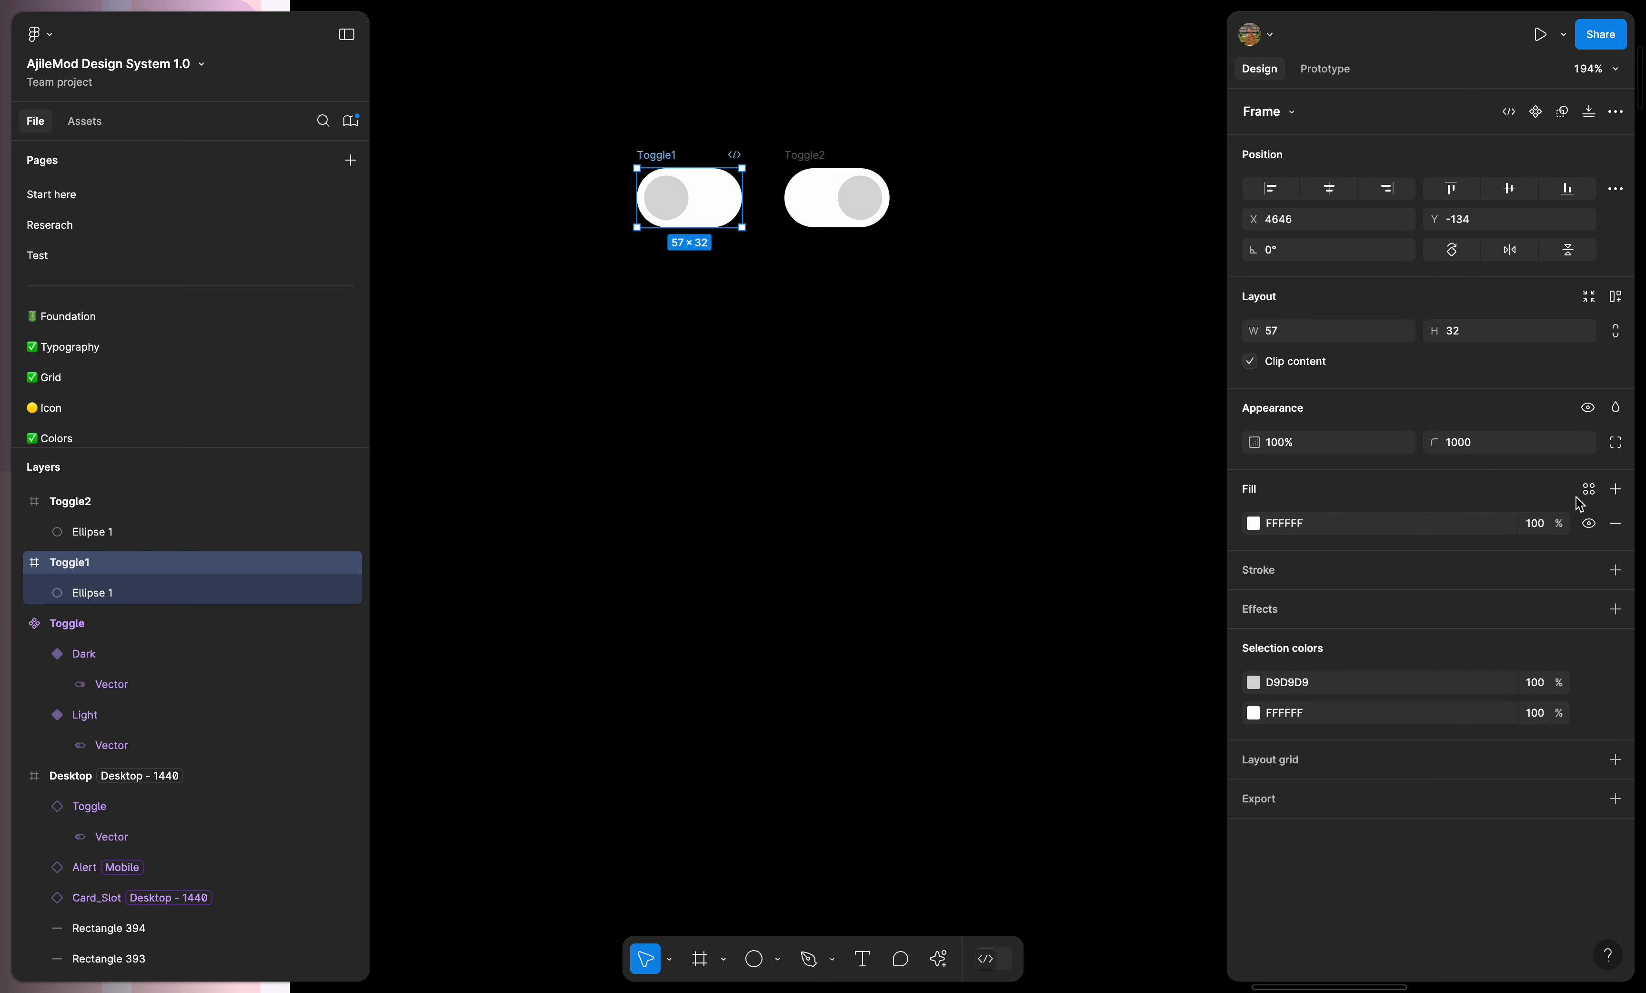
pyautogui.click(1588, 489)
pyautogui.write('primary')
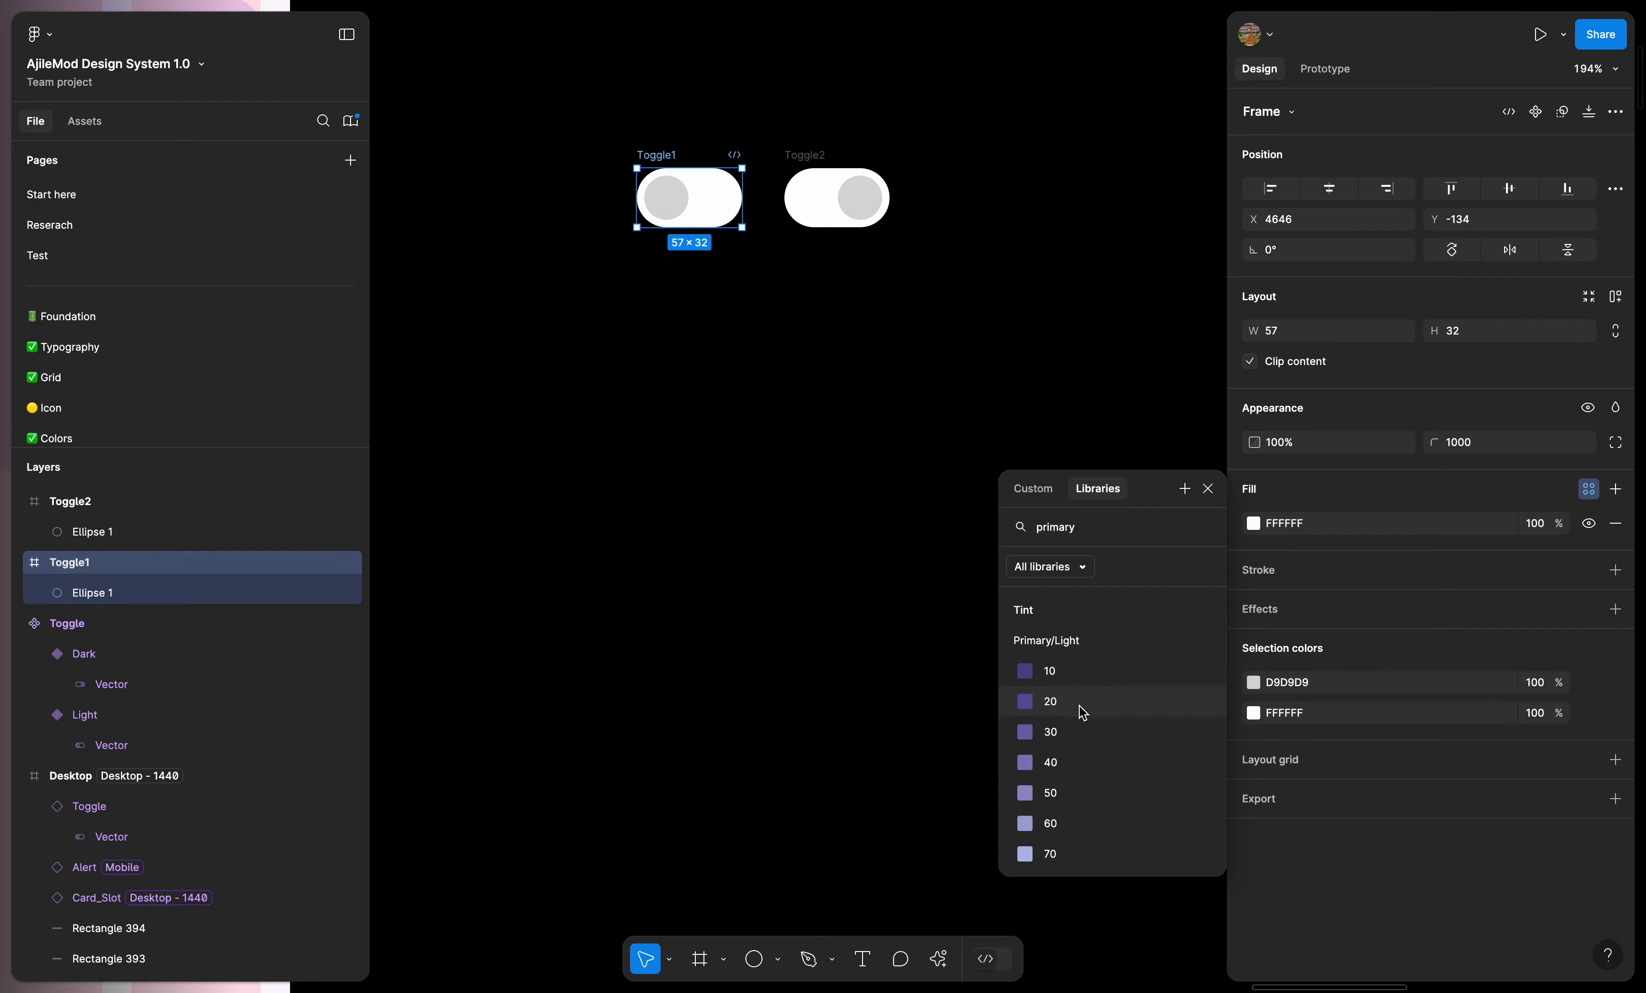
pyautogui.scroll(-5, 1078, 709)
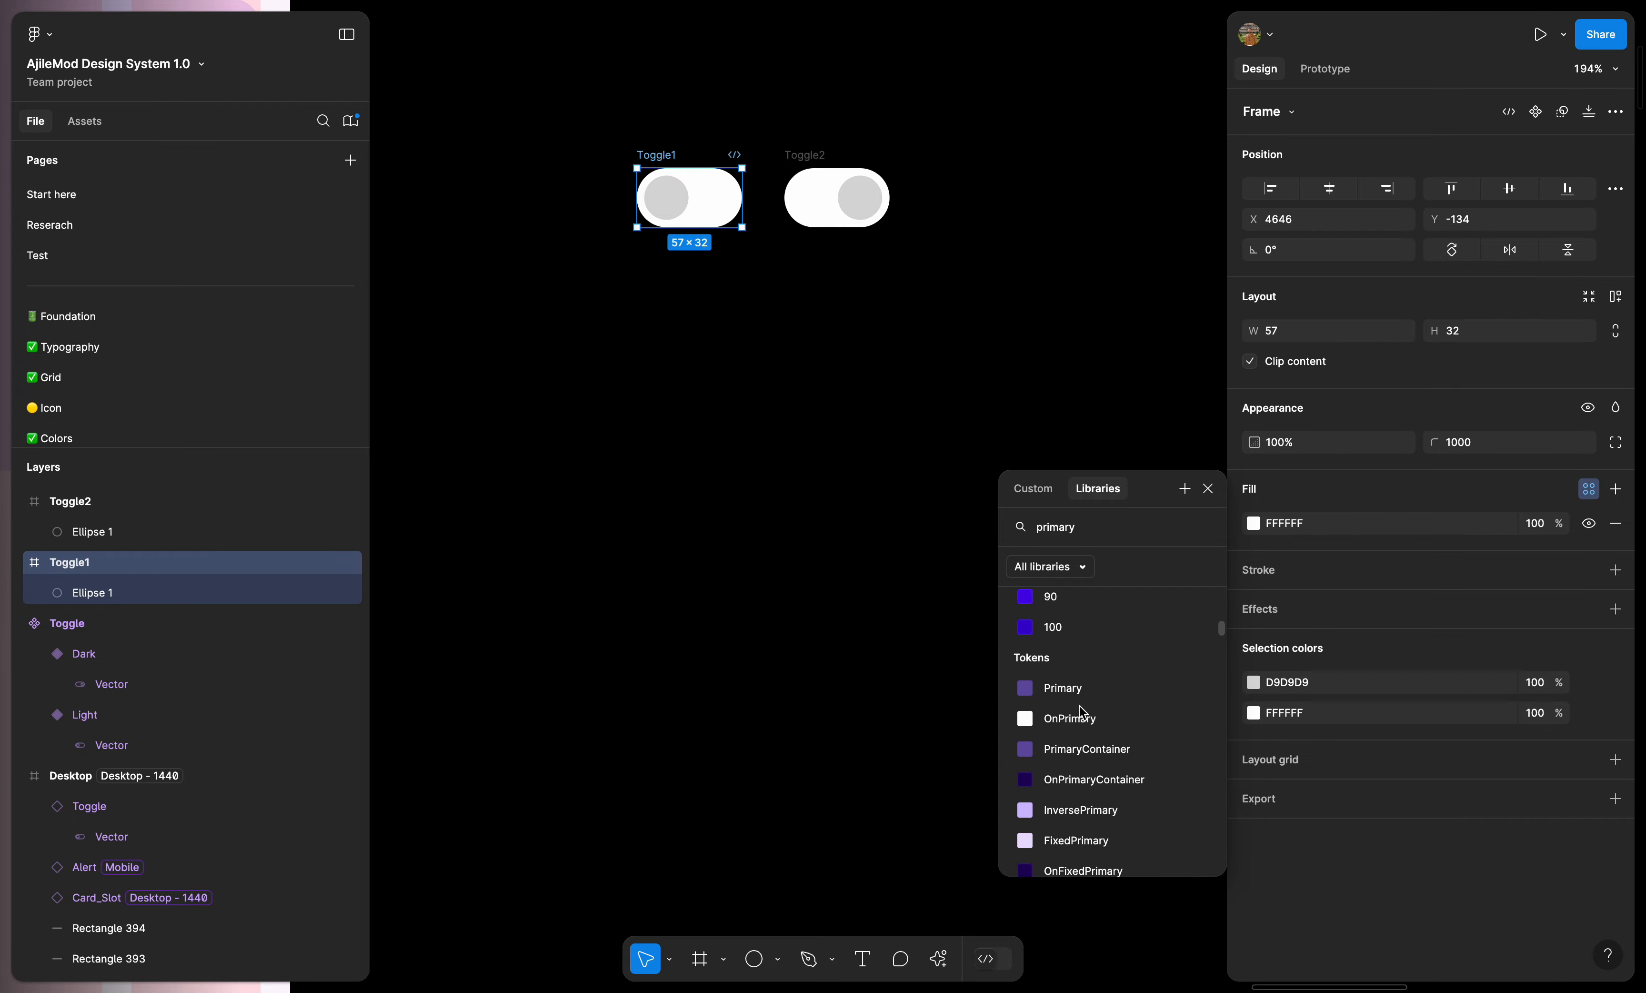
pyautogui.click(1080, 688)
# - Fill the circle inside Toggle1 with the OnPrimary colour token
pyautogui.scroll(5, 673, 186)
pyautogui.click(680, 242)
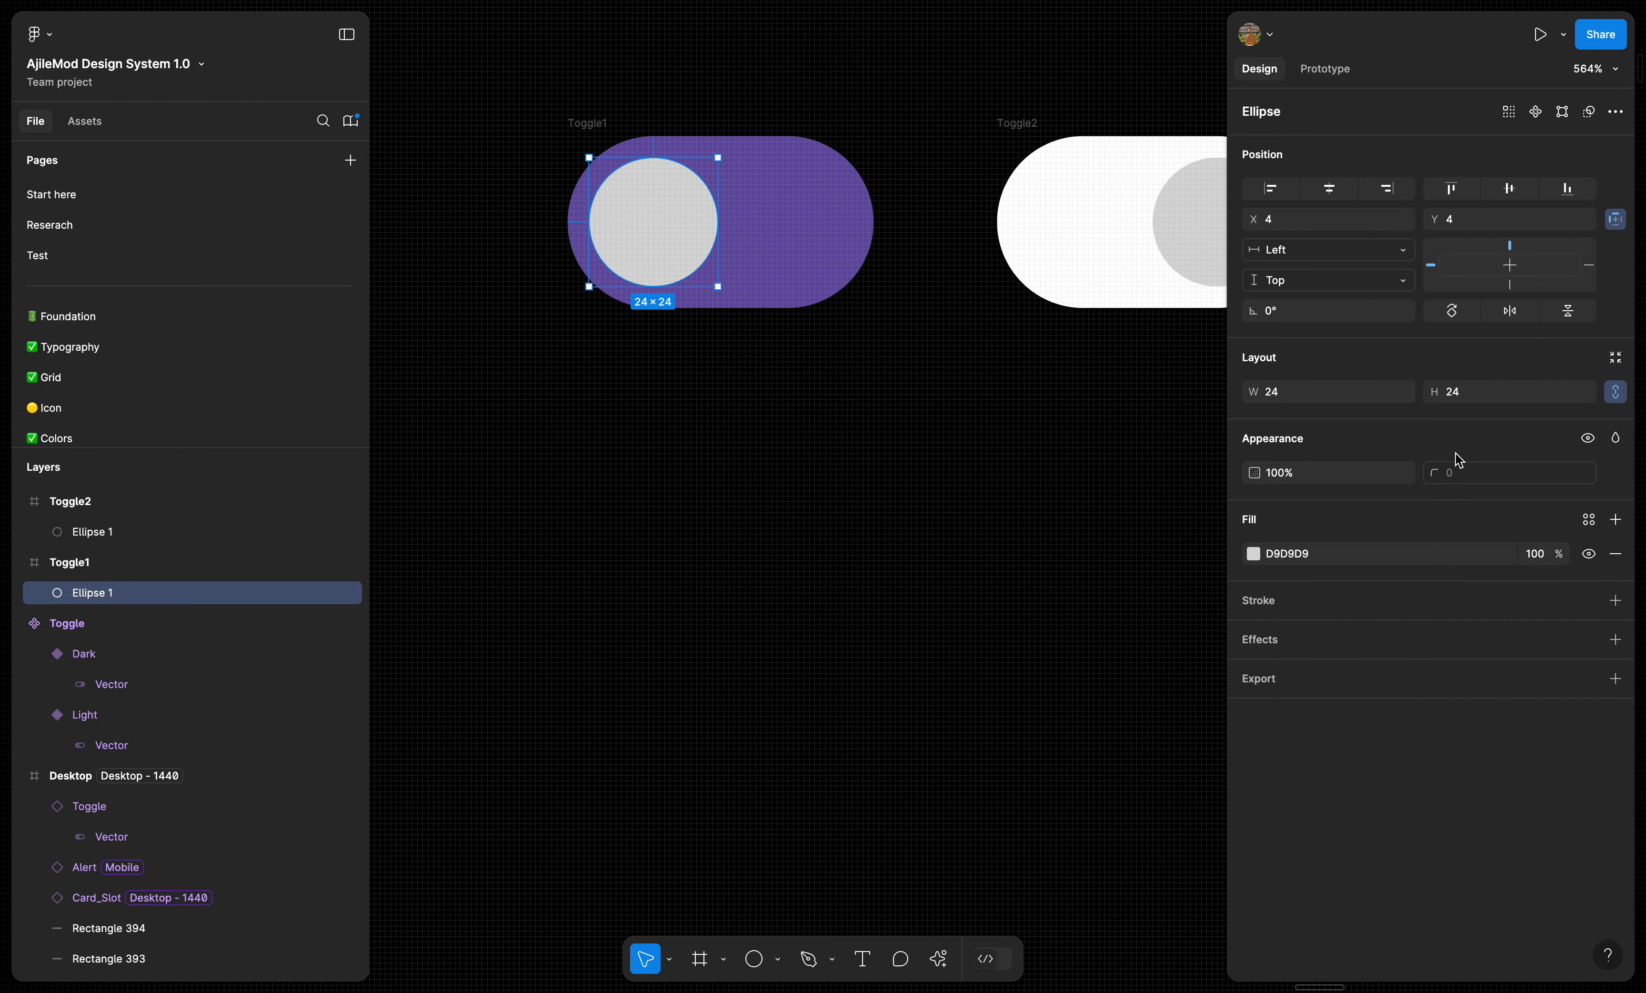
pyautogui.click(1595, 525)
pyautogui.write('primary')
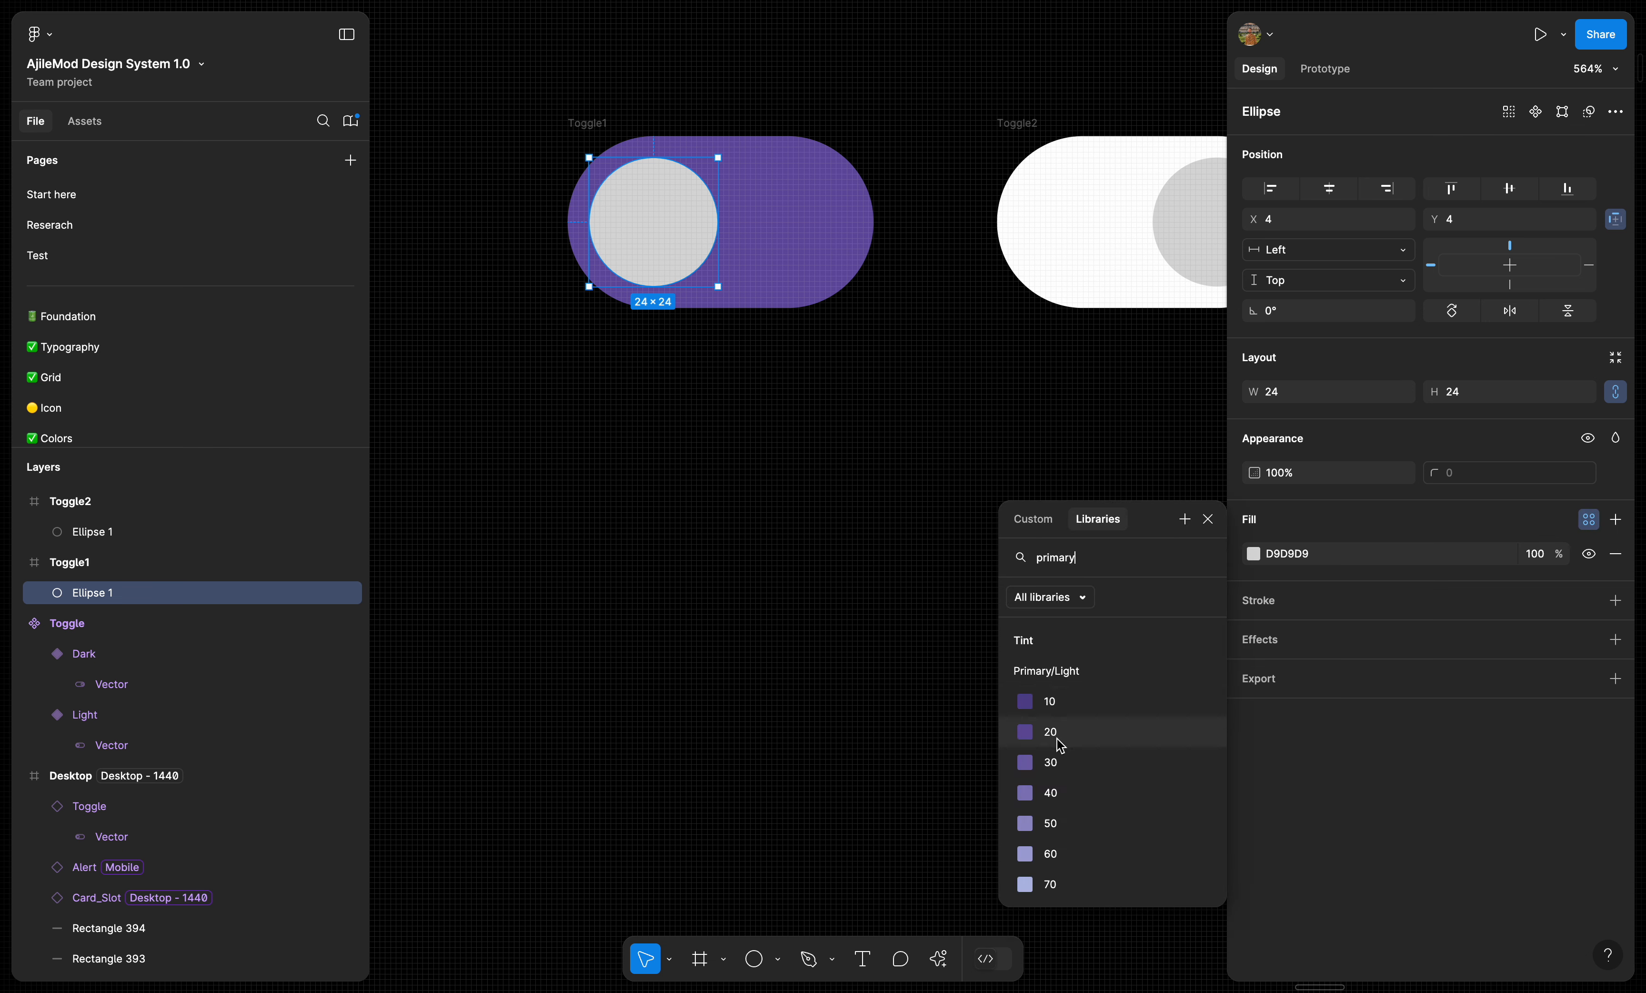
pyautogui.scroll(-5, 1068, 734)
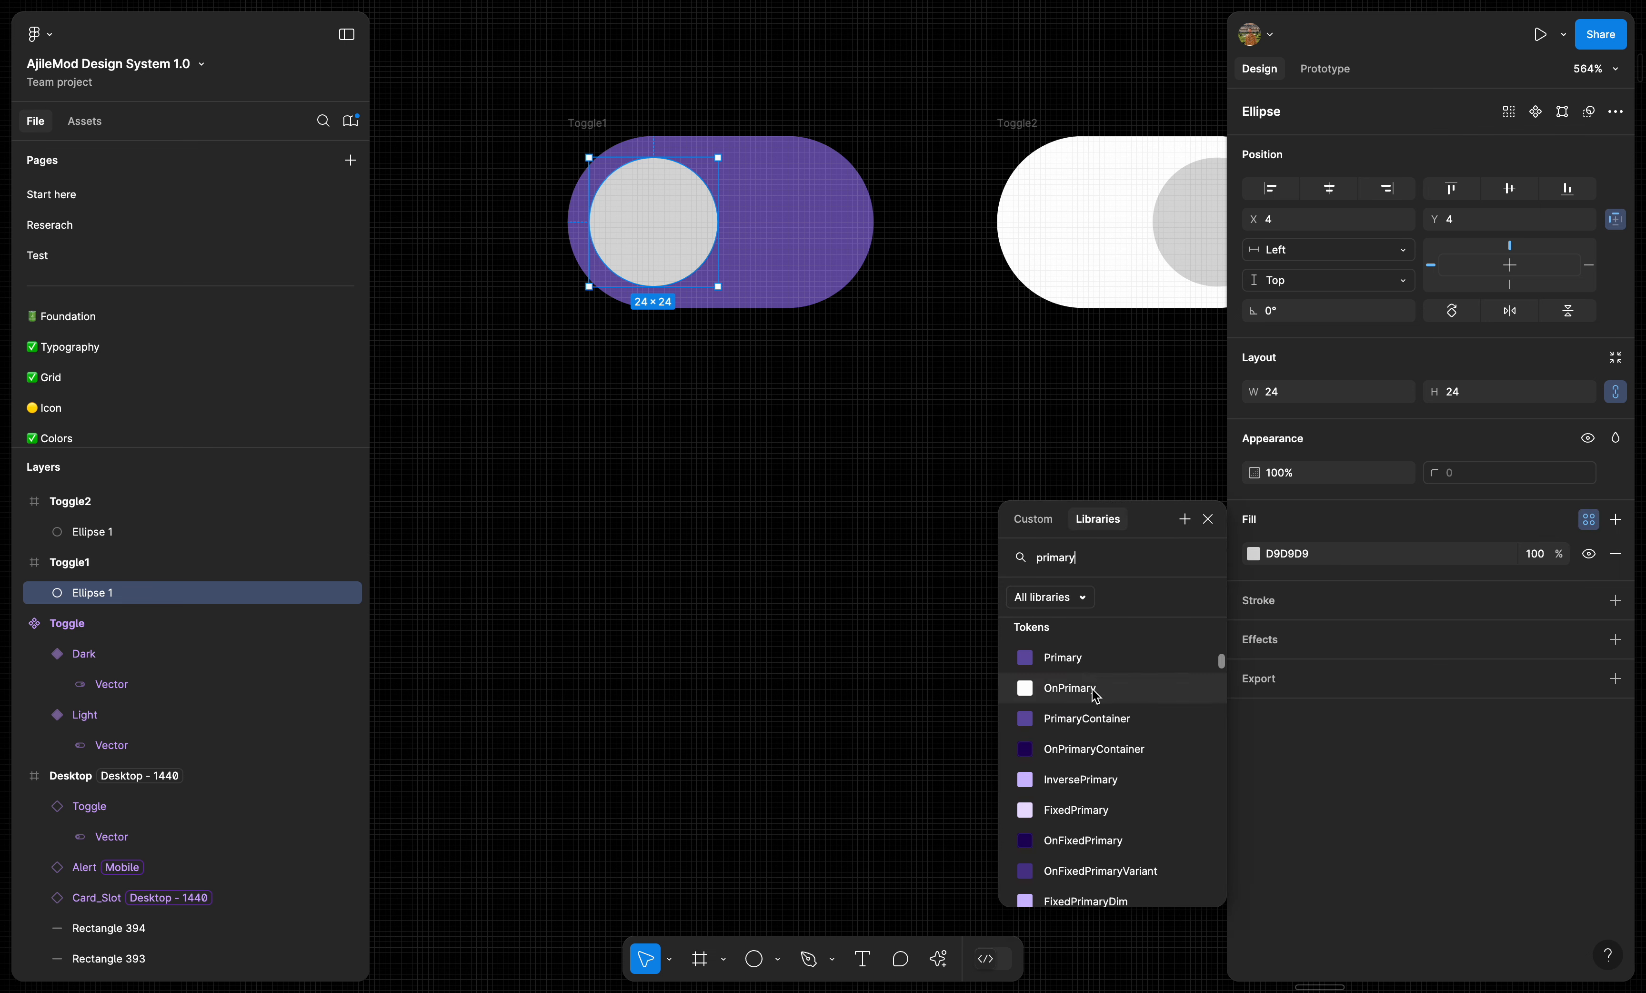
pyautogui.click(1070, 689)
pyautogui.click(802, 339)
# - Copy the properties of the Toggle1 frame and paste them onto the Toggle2 frame
pyautogui.click(556, 121)
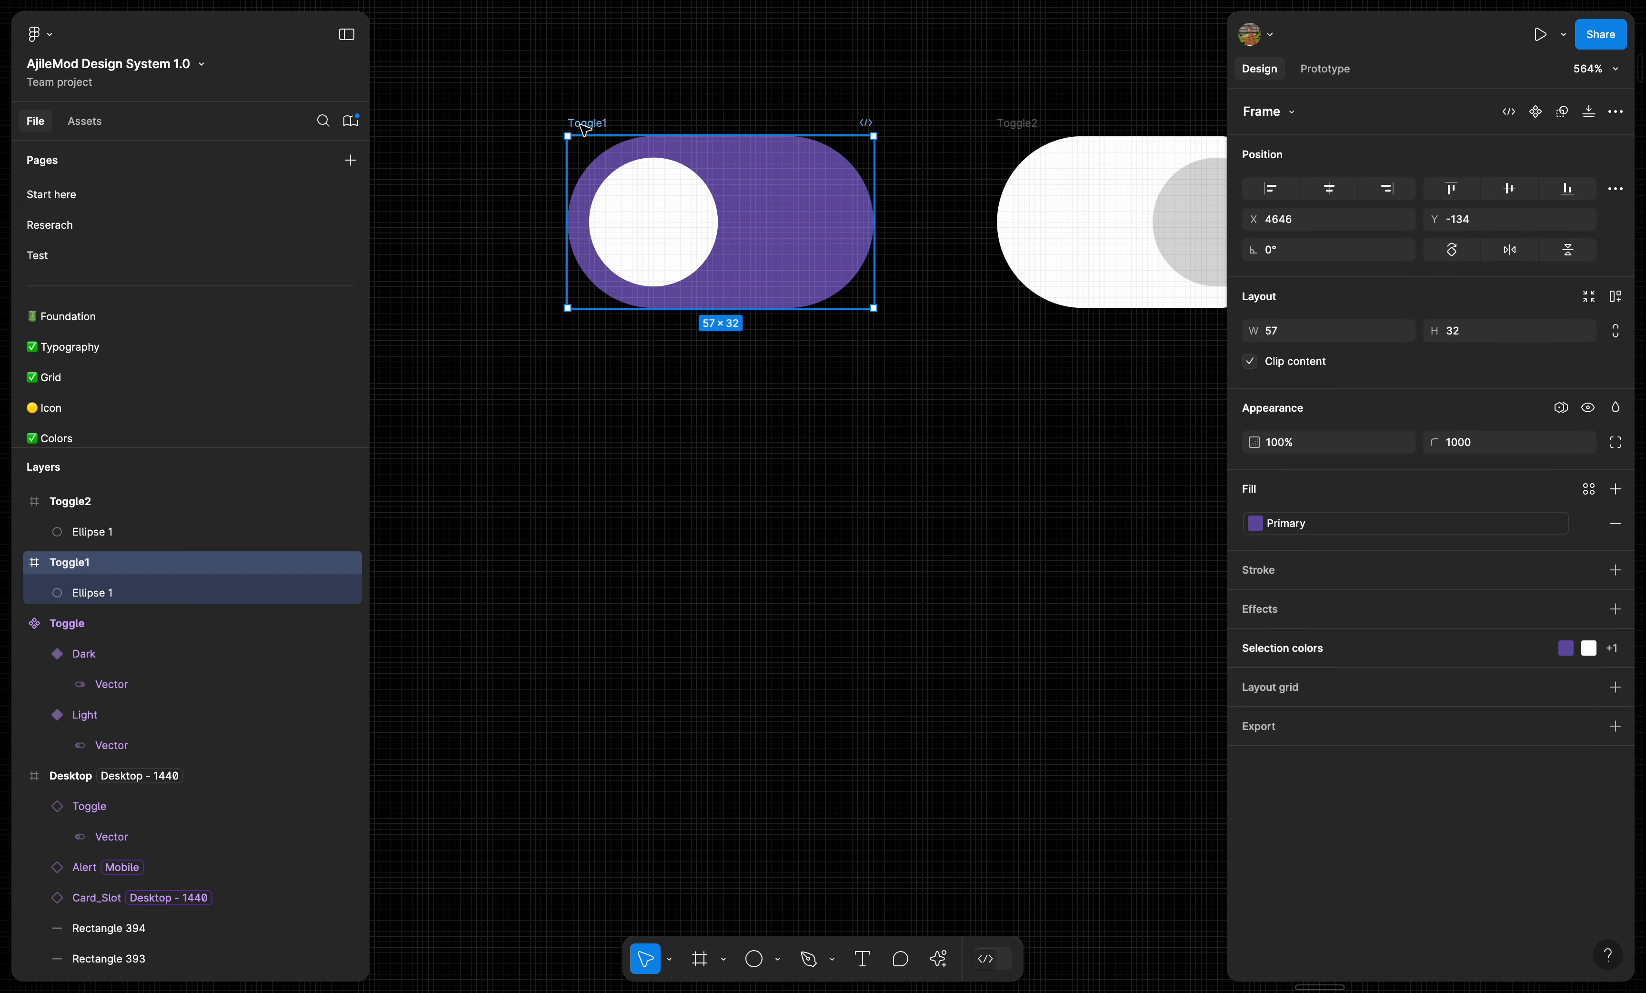
pyautogui.scroll(-5, 976, 251)
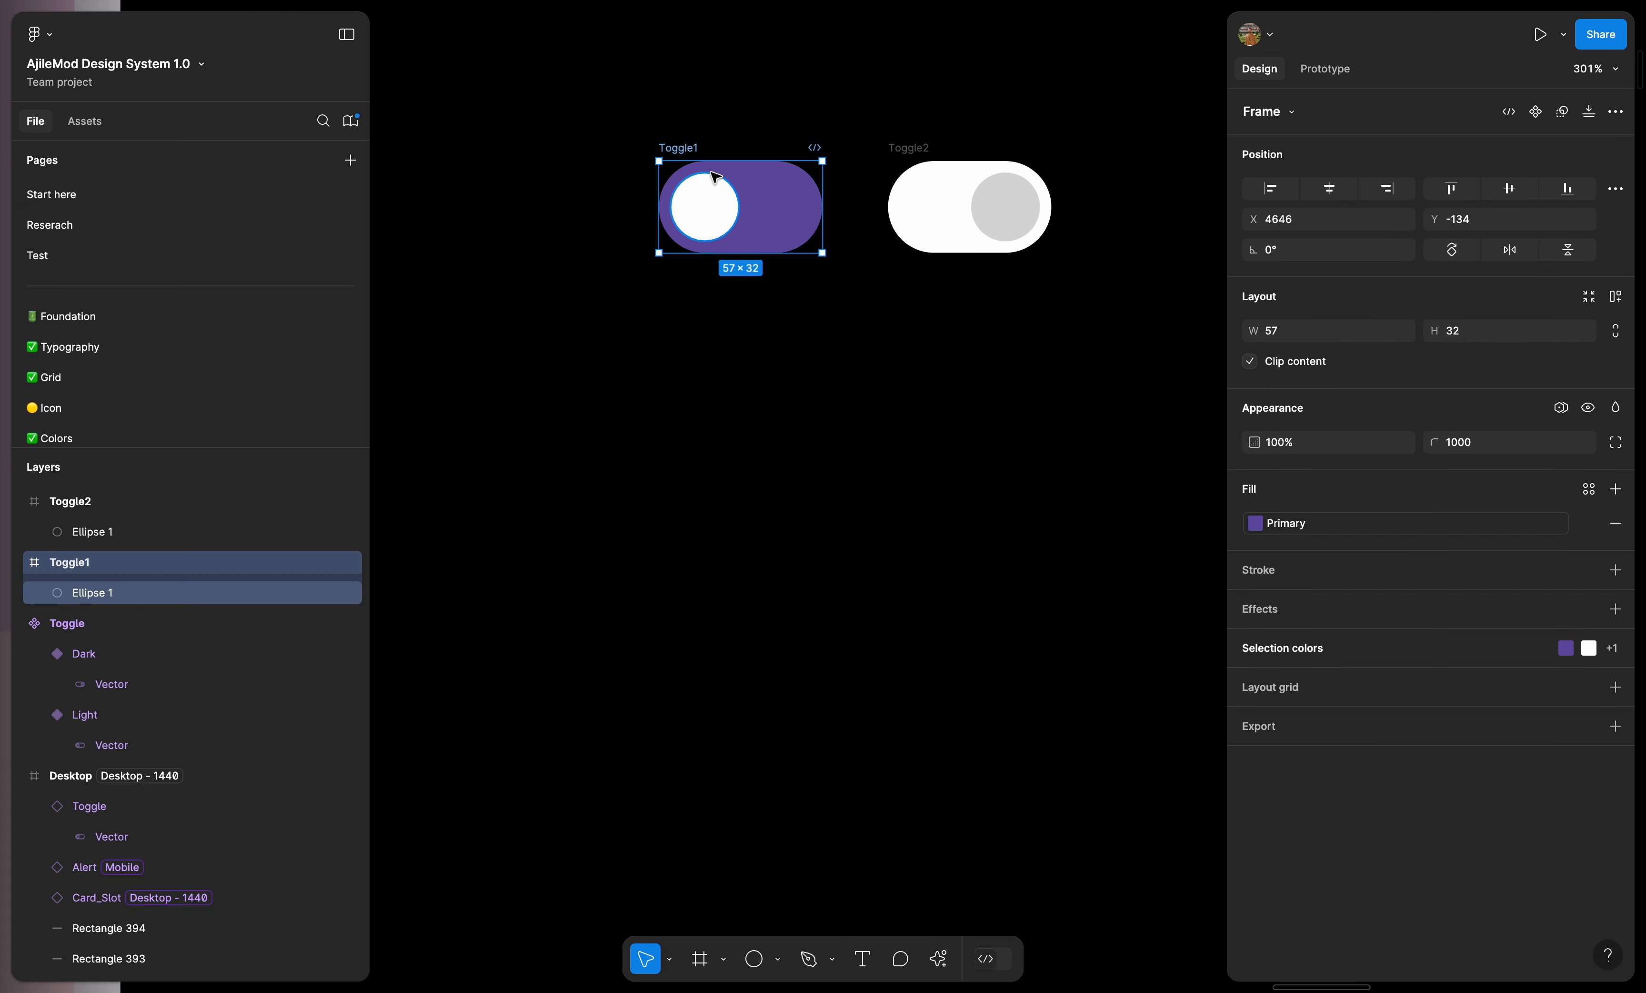
pyautogui.press('alt')
pyautogui.click(917, 151)
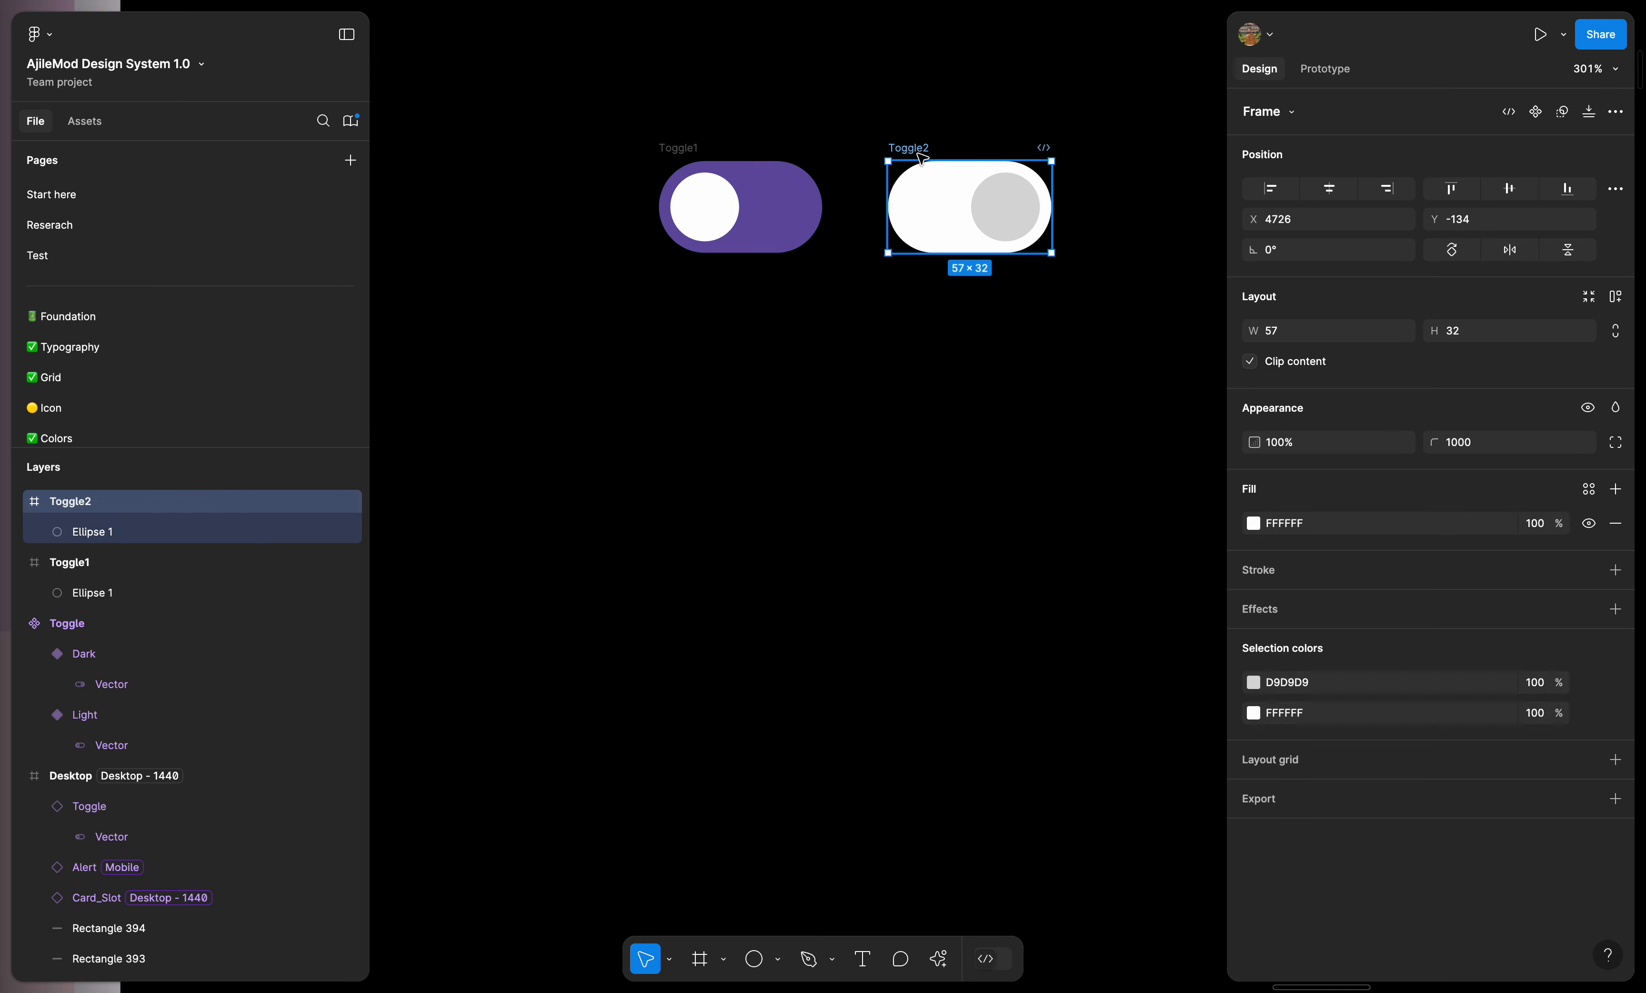
pyautogui.press('super+alt+v')
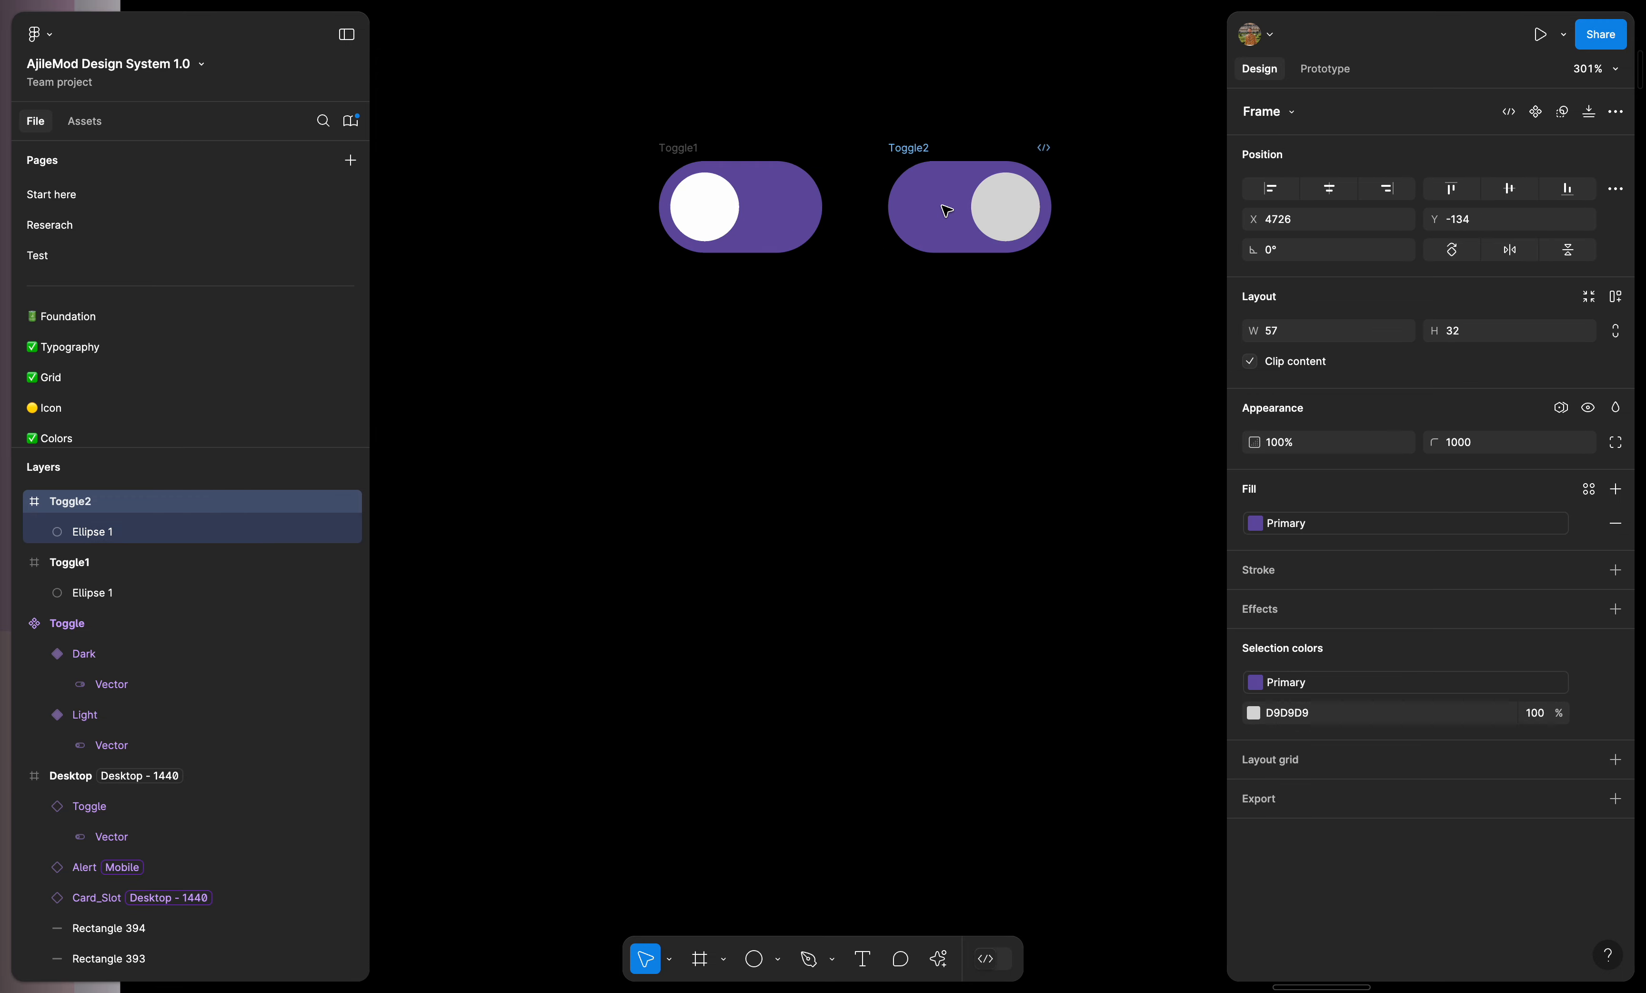
# - Fill the circle inside Toggle2 with the OnPrimary colour token
pyautogui.scroll(-5, 941, 204)
pyautogui.click(1002, 313)
pyautogui.click(977, 215)
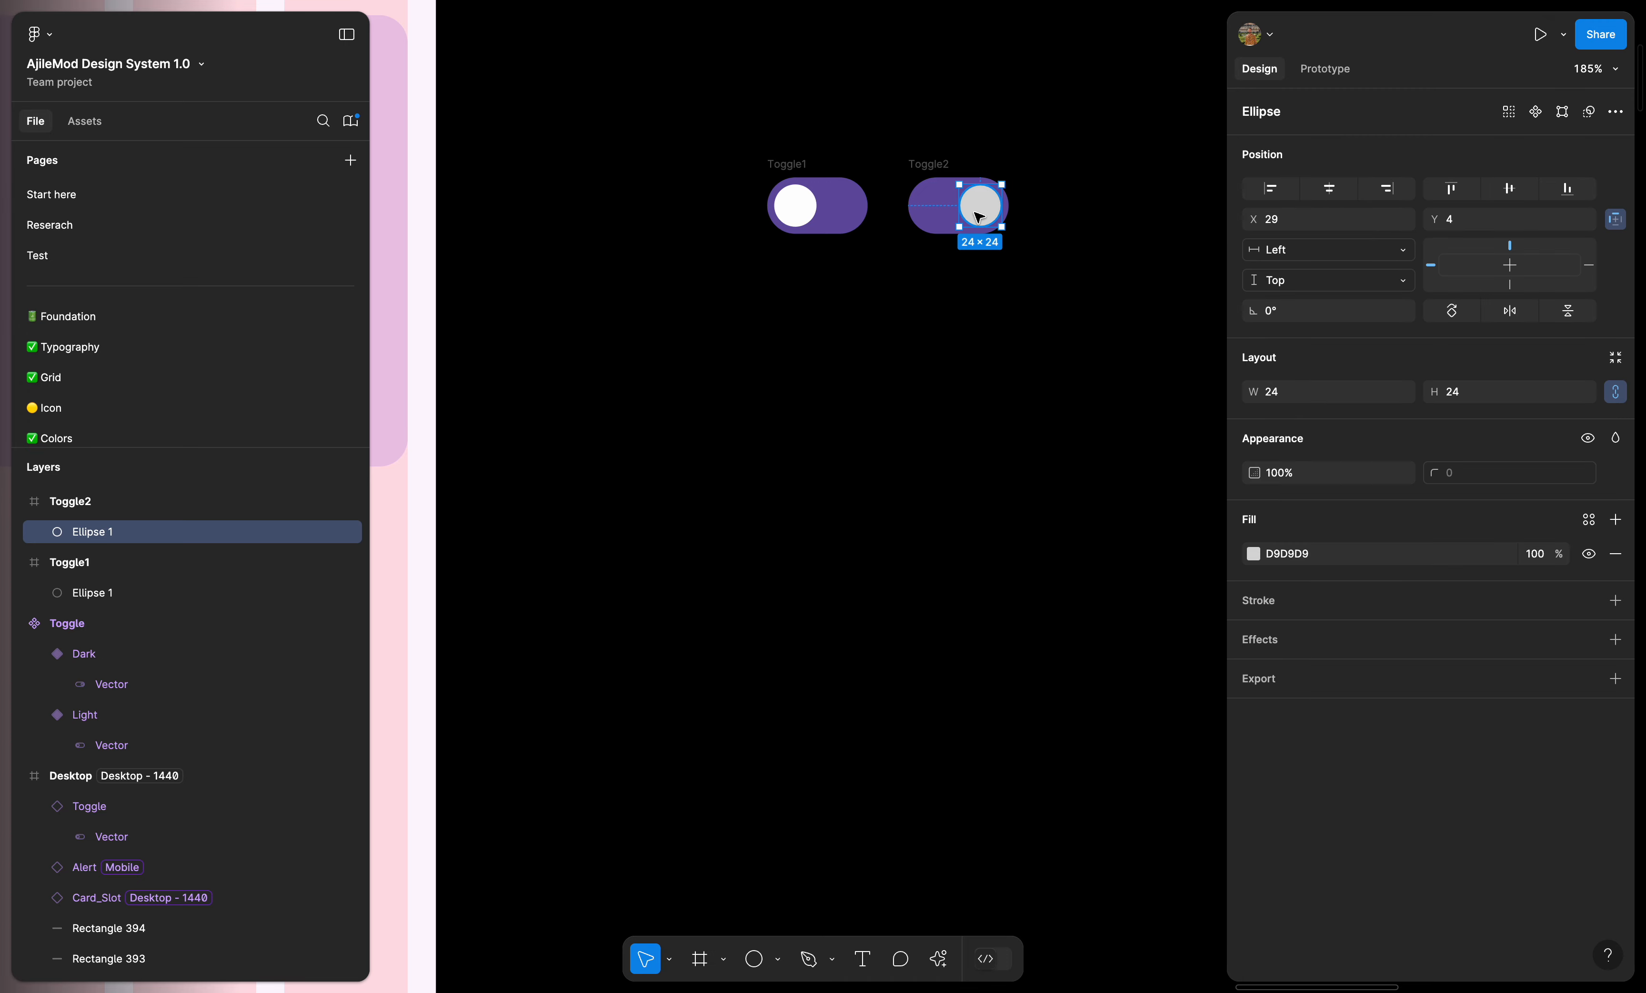
pyautogui.click(1589, 519)
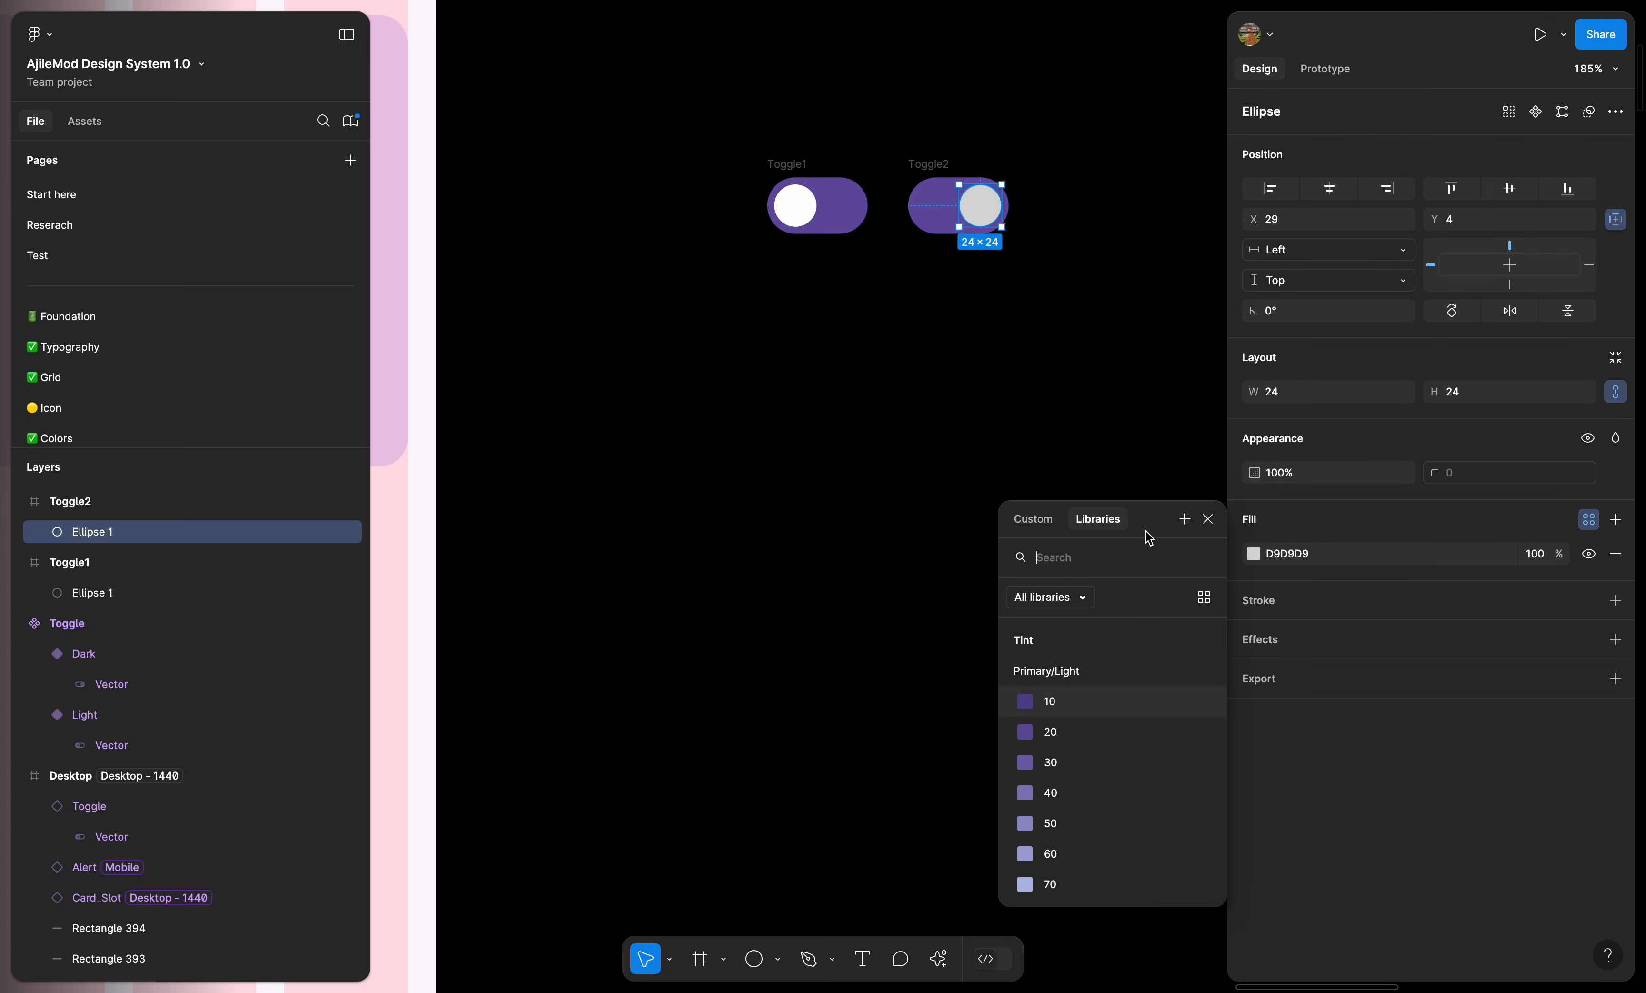
pyautogui.write('primary')
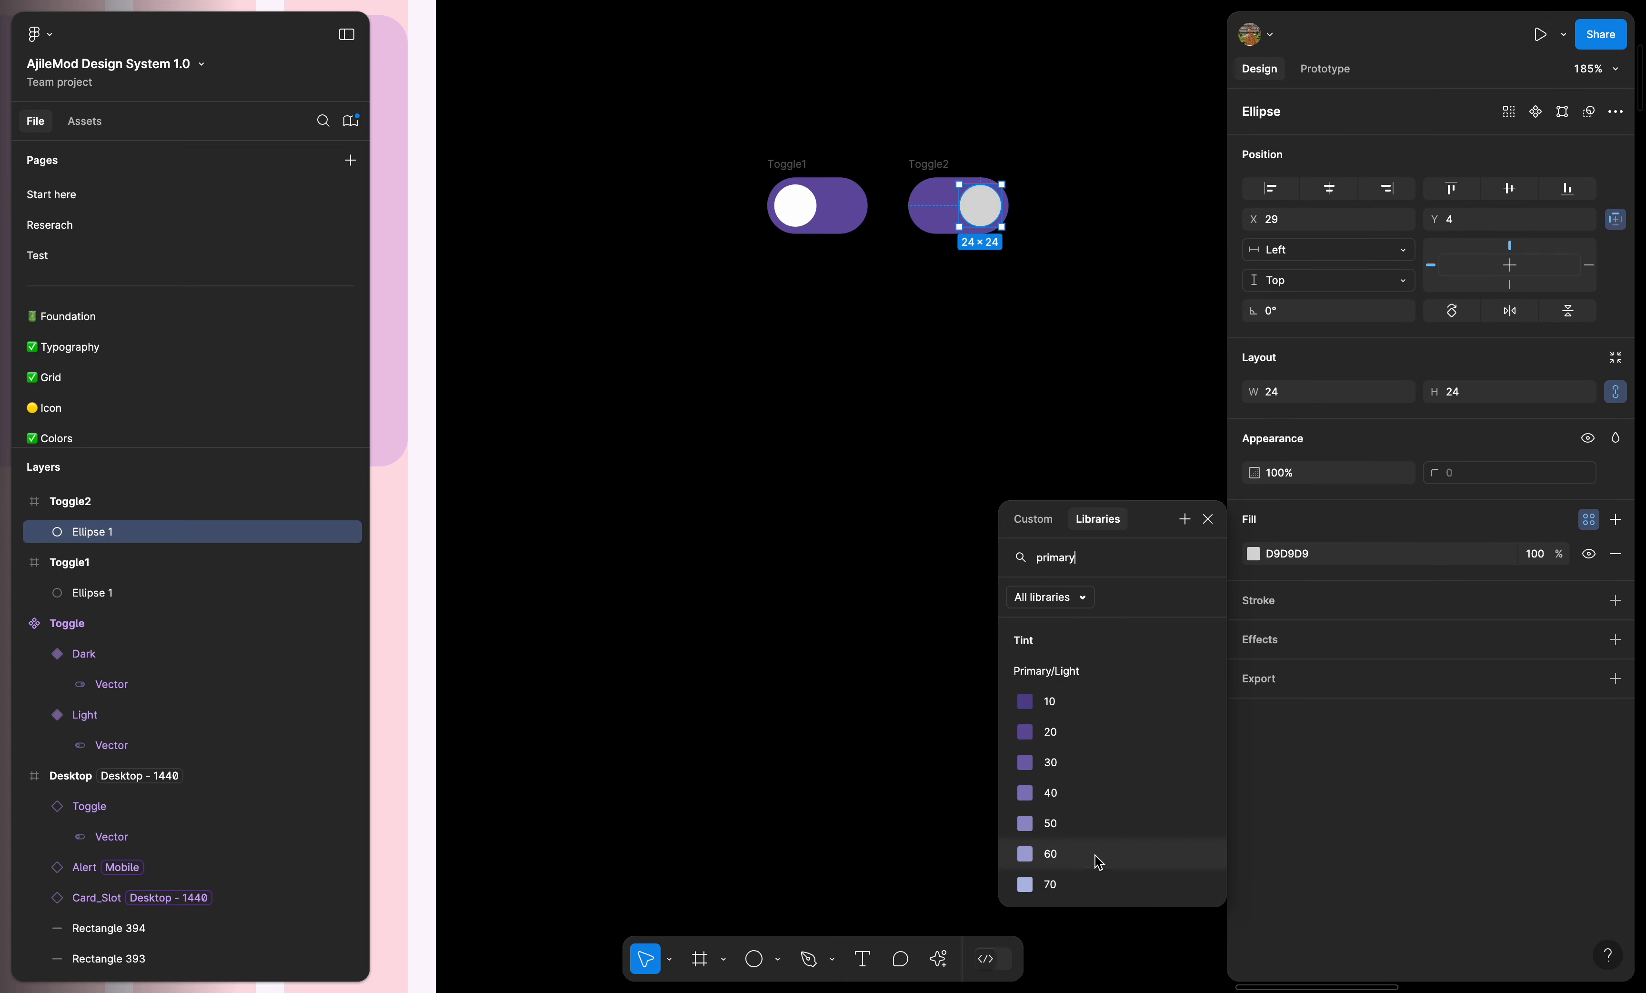
pyautogui.scroll(-10, 1093, 803)
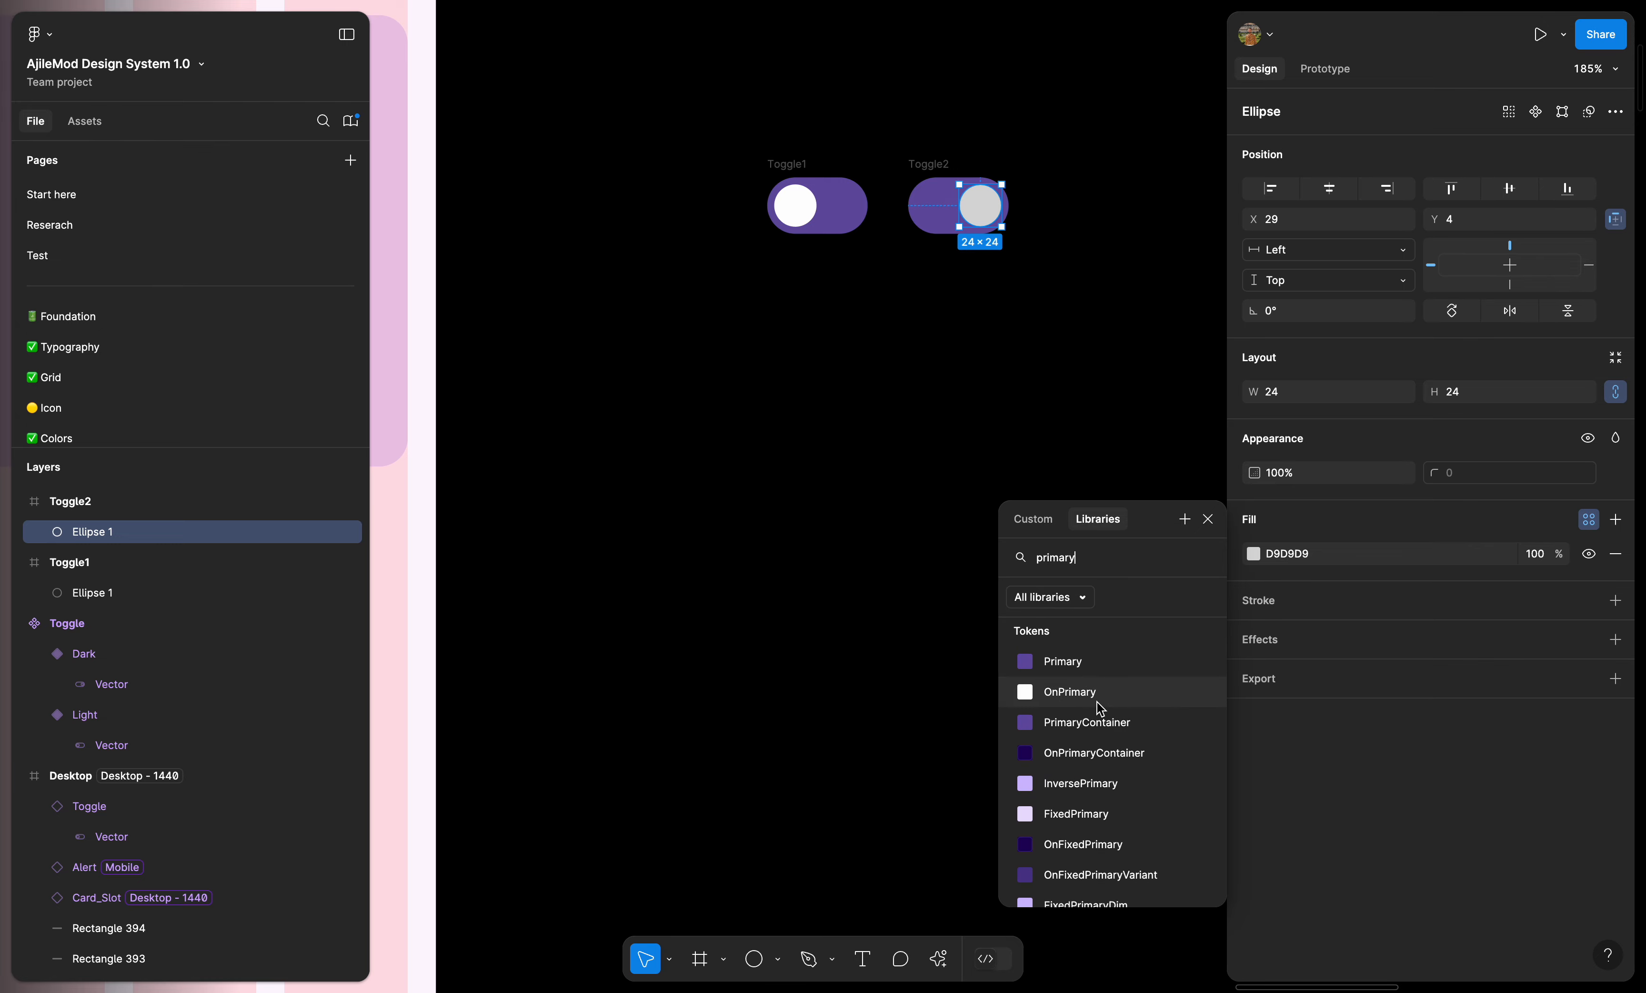
pyautogui.click(1097, 699)
pyautogui.click(1055, 301)
pyautogui.click(894, 200)
pyautogui.click(936, 203)
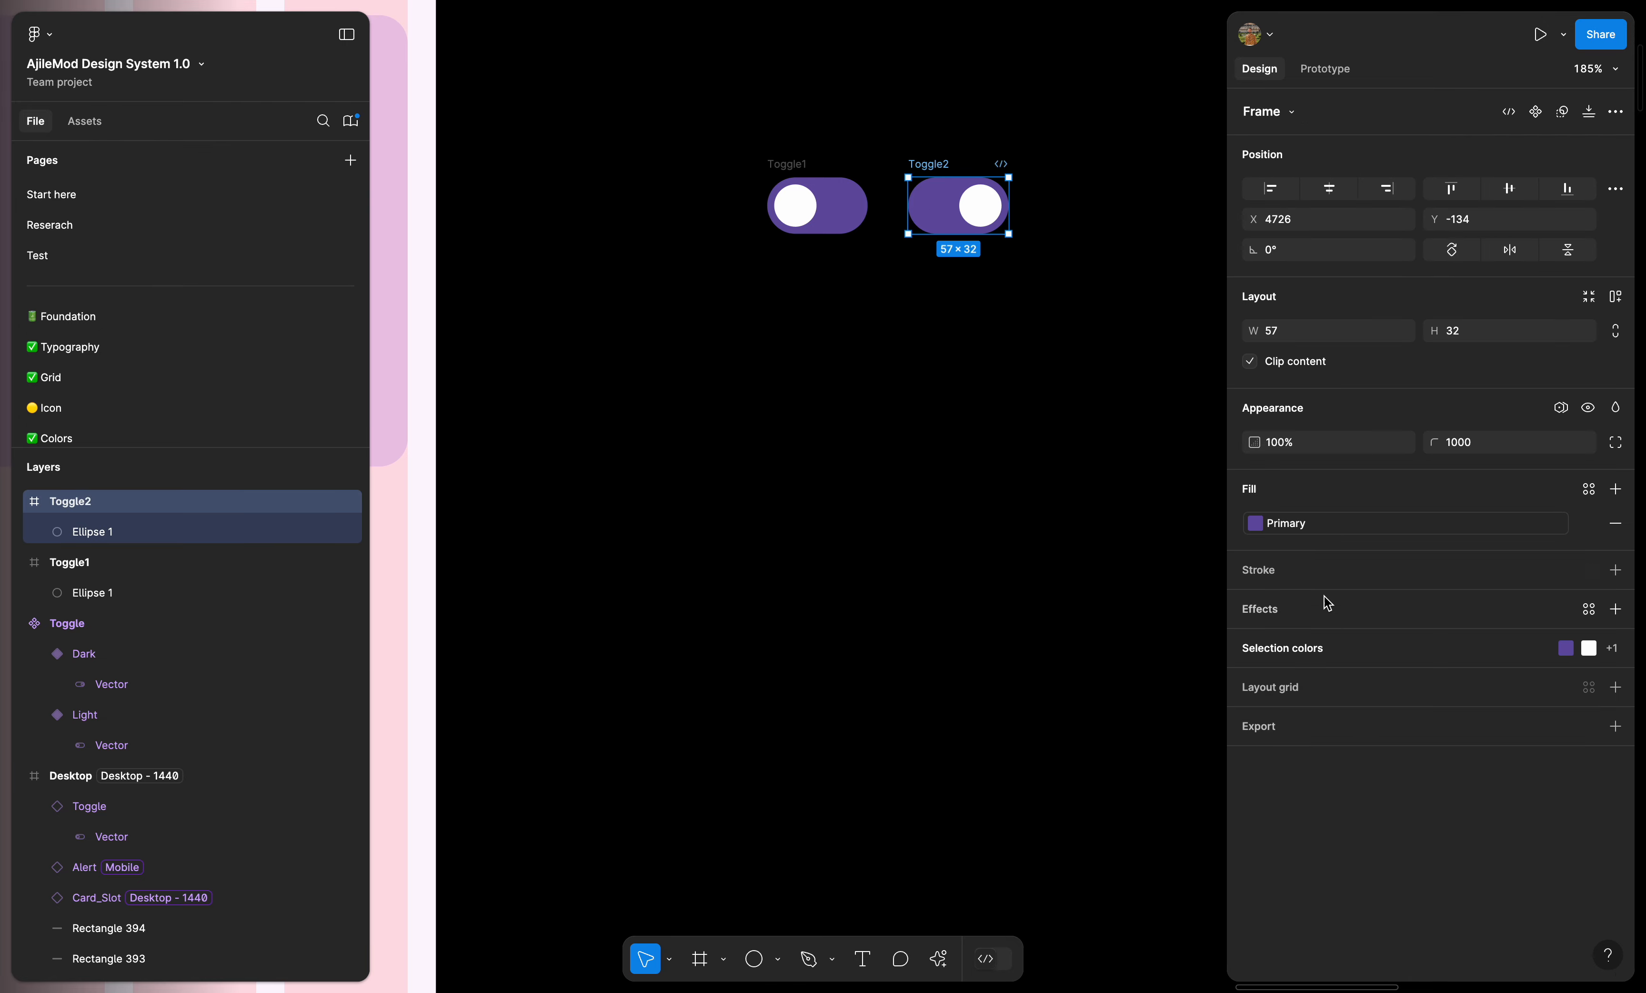
pyautogui.click(992, 520)
pyautogui.scroll(-5, 992, 520)
pyautogui.click(897, 317)
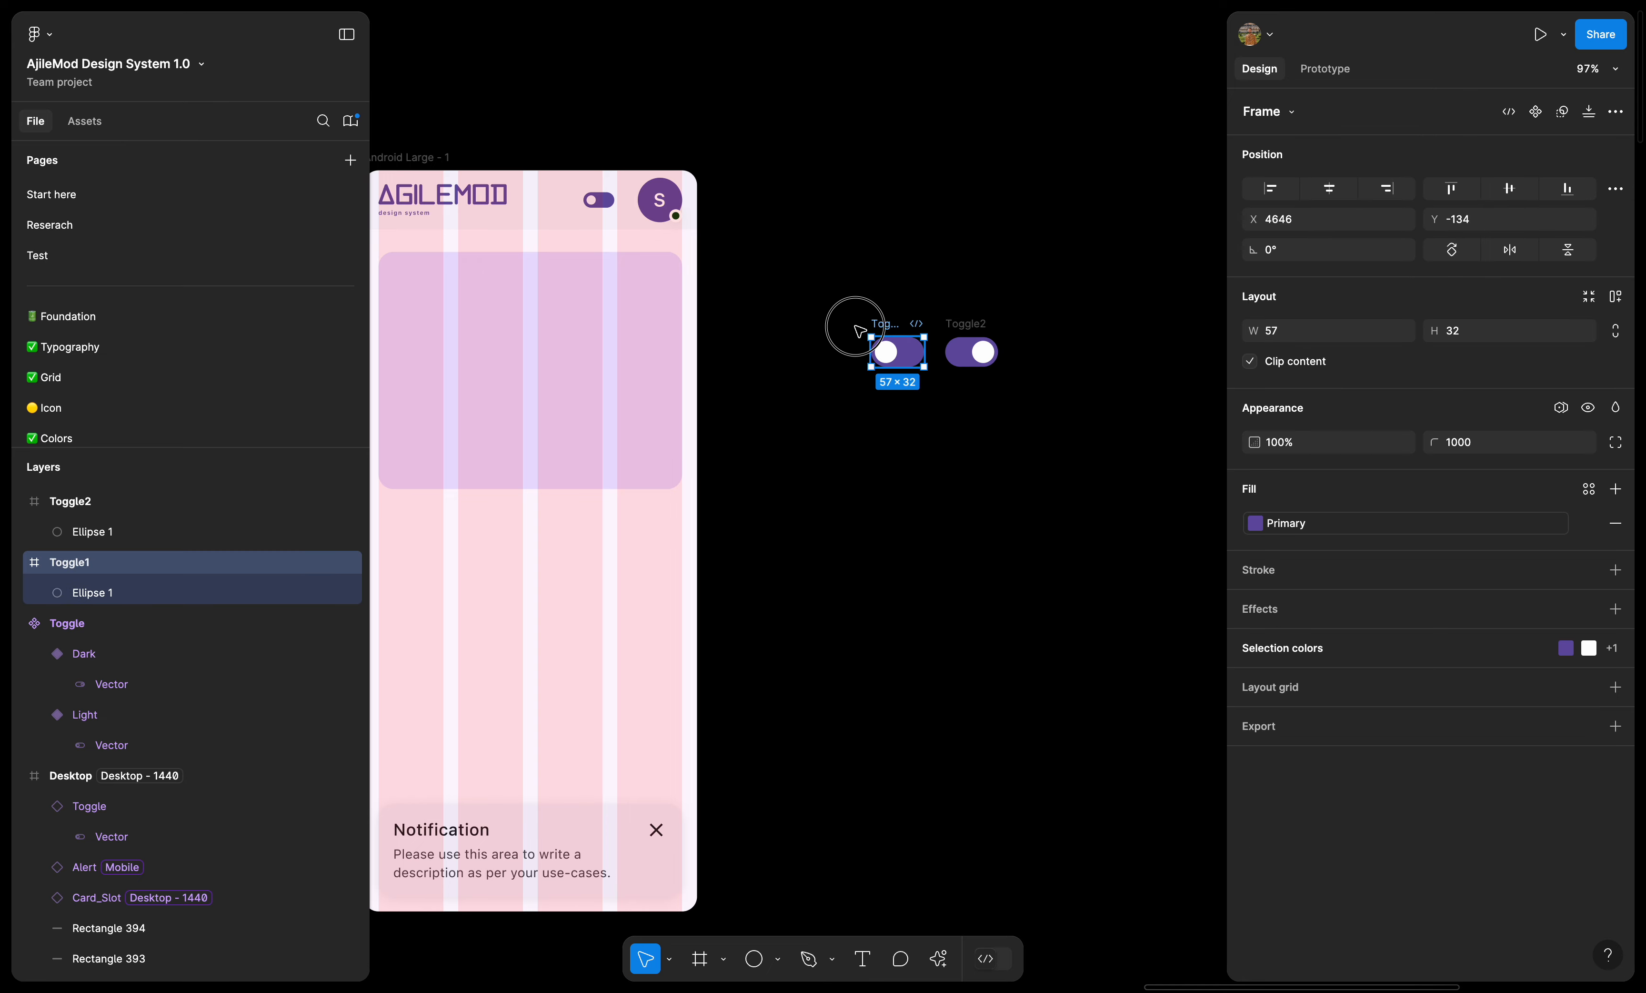
pyautogui.scroll(5, 883, 328)
pyautogui.click(887, 294)
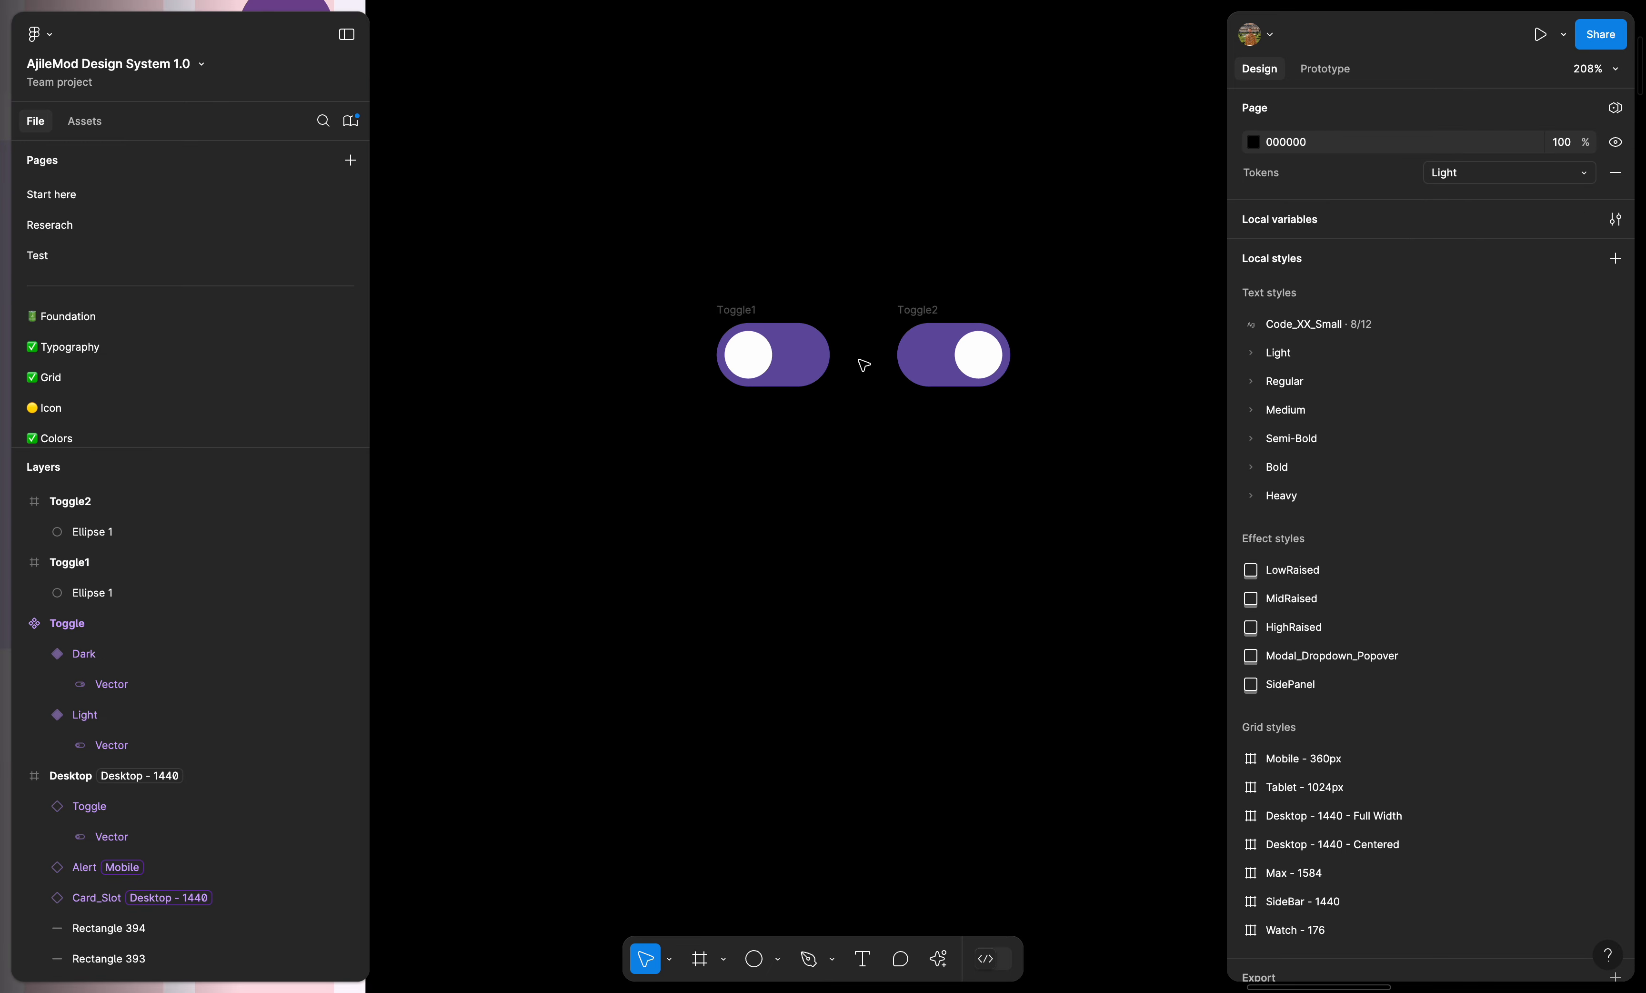
pyautogui.scroll(-5, 863, 365)
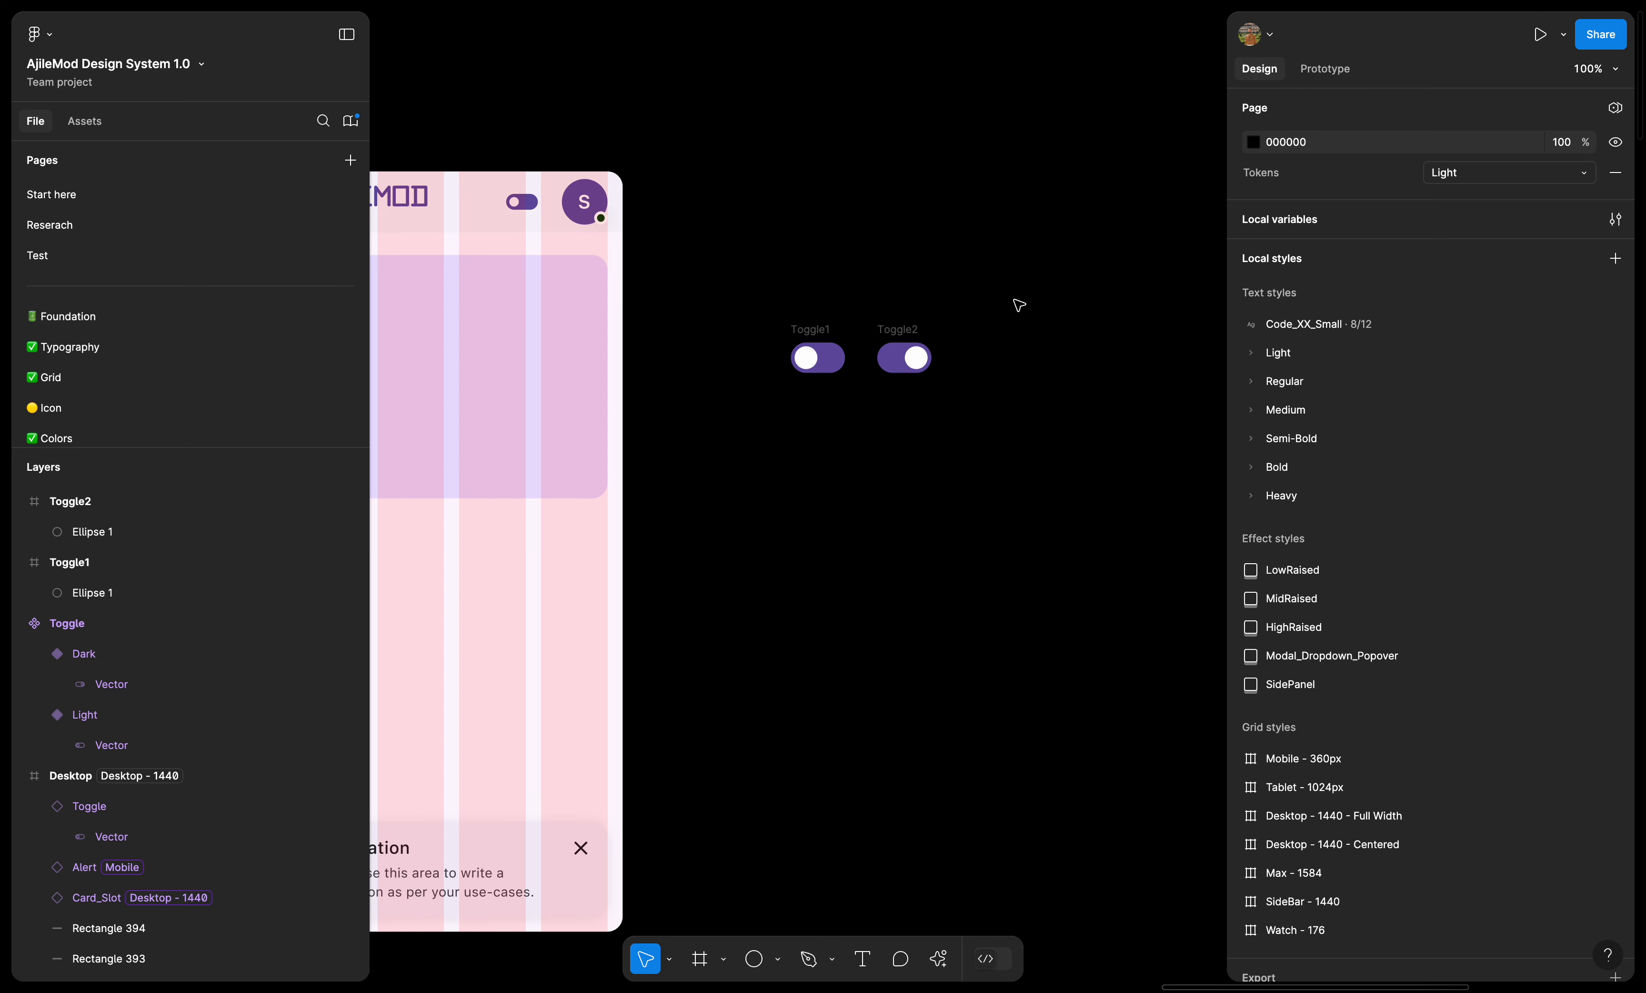
# - Combine the Toggle1 and Toggle2 frames into a component set
pyautogui.scroll(3, 791, 290)
pyautogui.hscroll(2, 636, 254)
pyautogui.moveTo(631, 246); pyautogui.dragTo(1121, 610)
pyautogui.click(1615, 112)
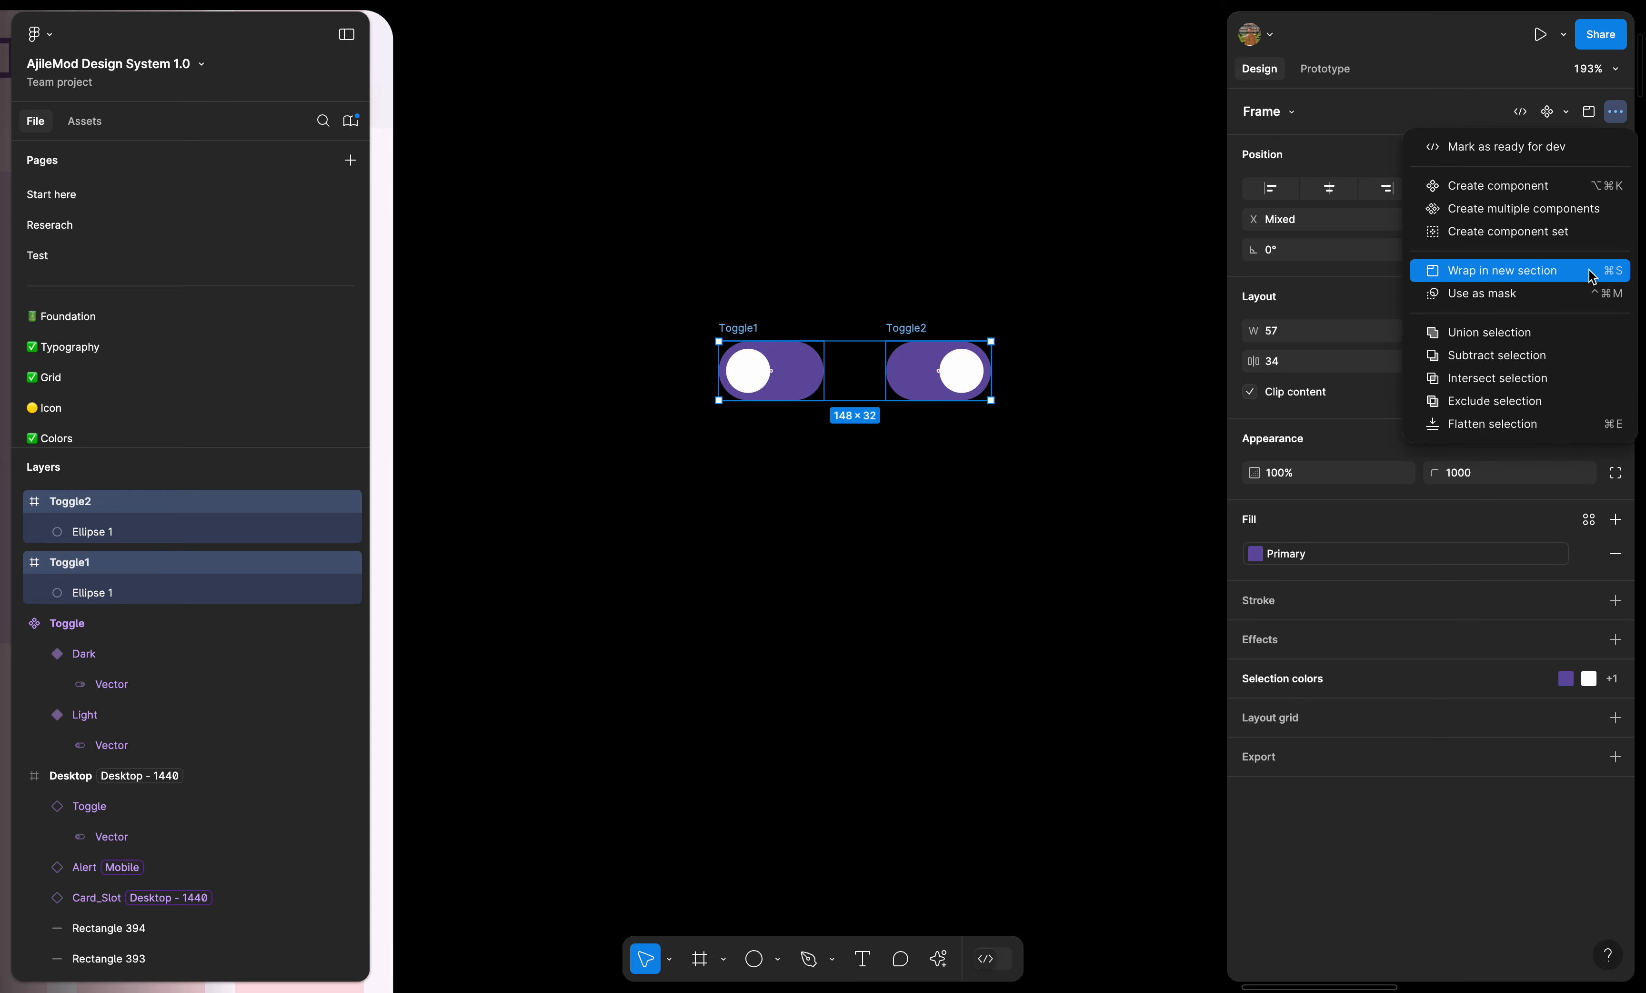
pyautogui.click(1598, 241)
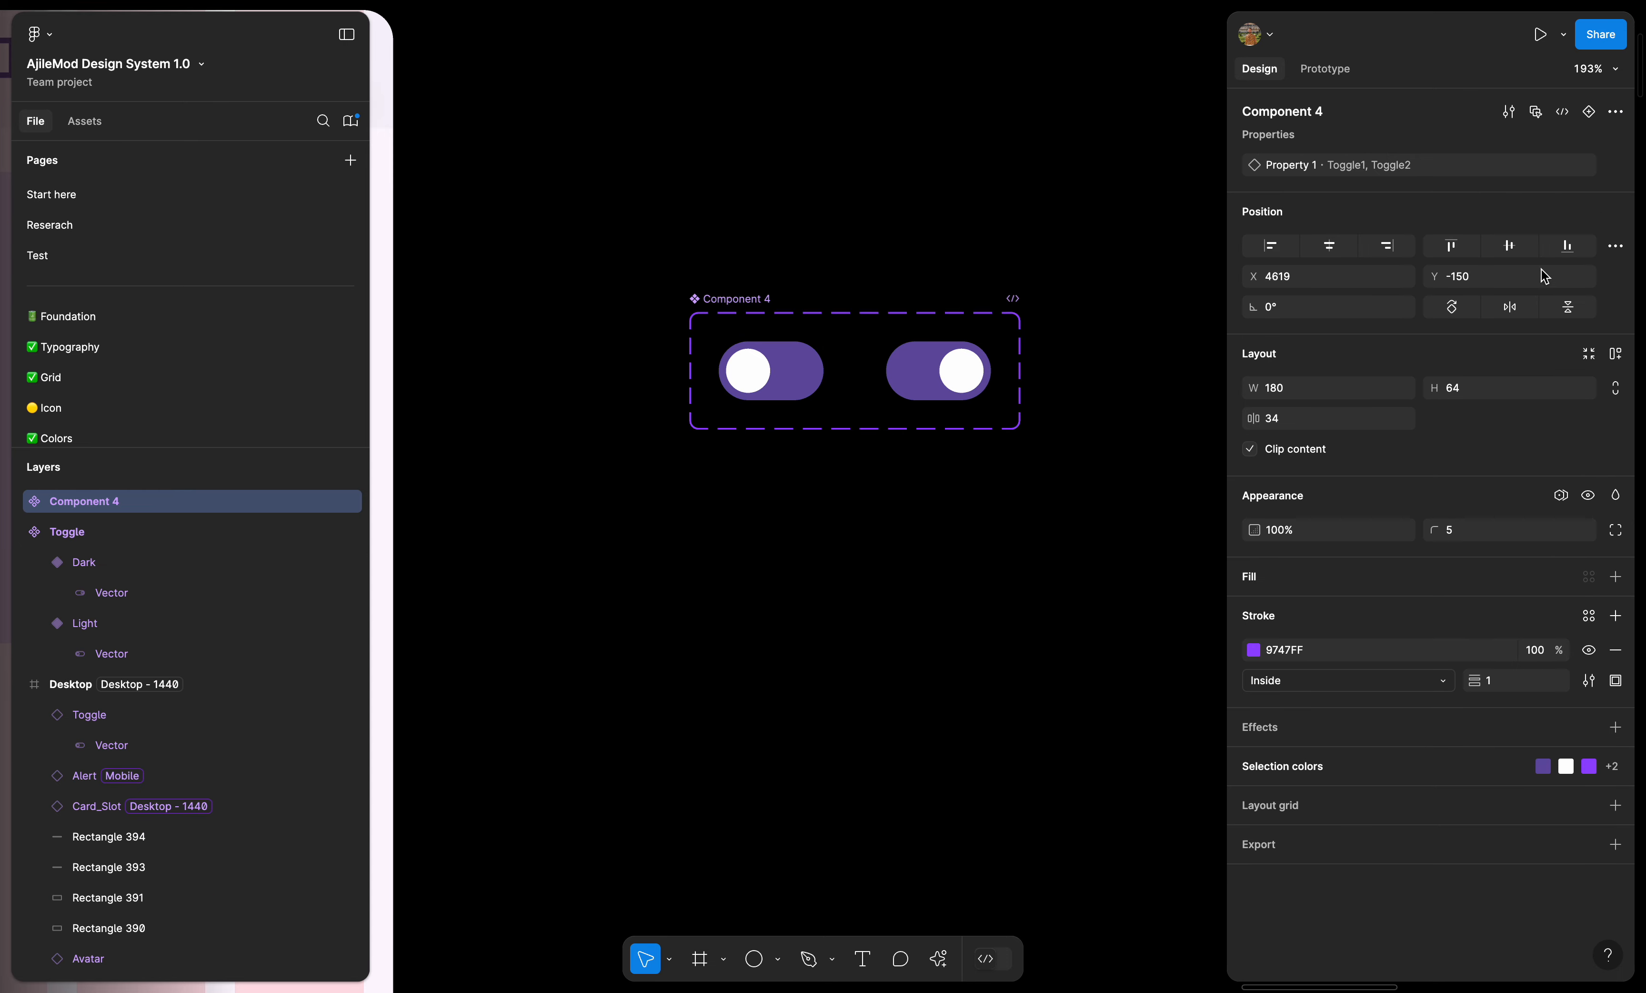
# - Rename the new component set as Toggle
pyautogui.doubleClick(737, 299)
pyautogui.write('Toggle')
pyautogui.press('Return')
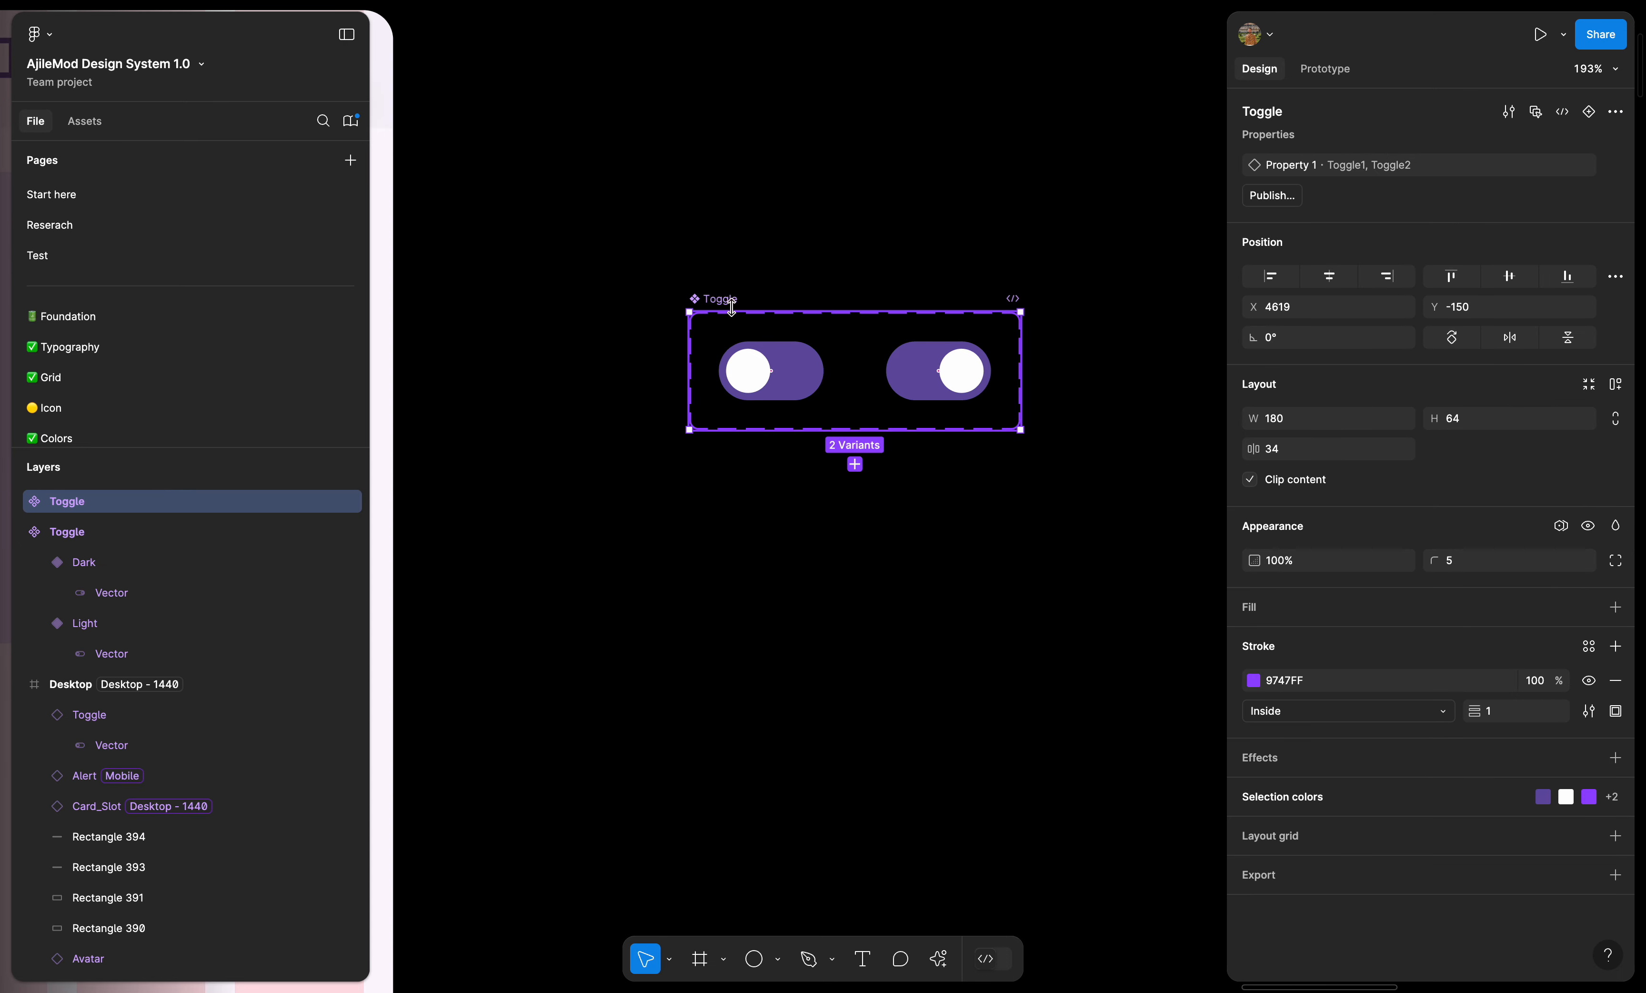
pyautogui.click(795, 286)
# - Examine the Toggle1 and Toggle2 variants in the Toggle component set
pyautogui.click(810, 366)
pyautogui.scroll(5, 810, 365)
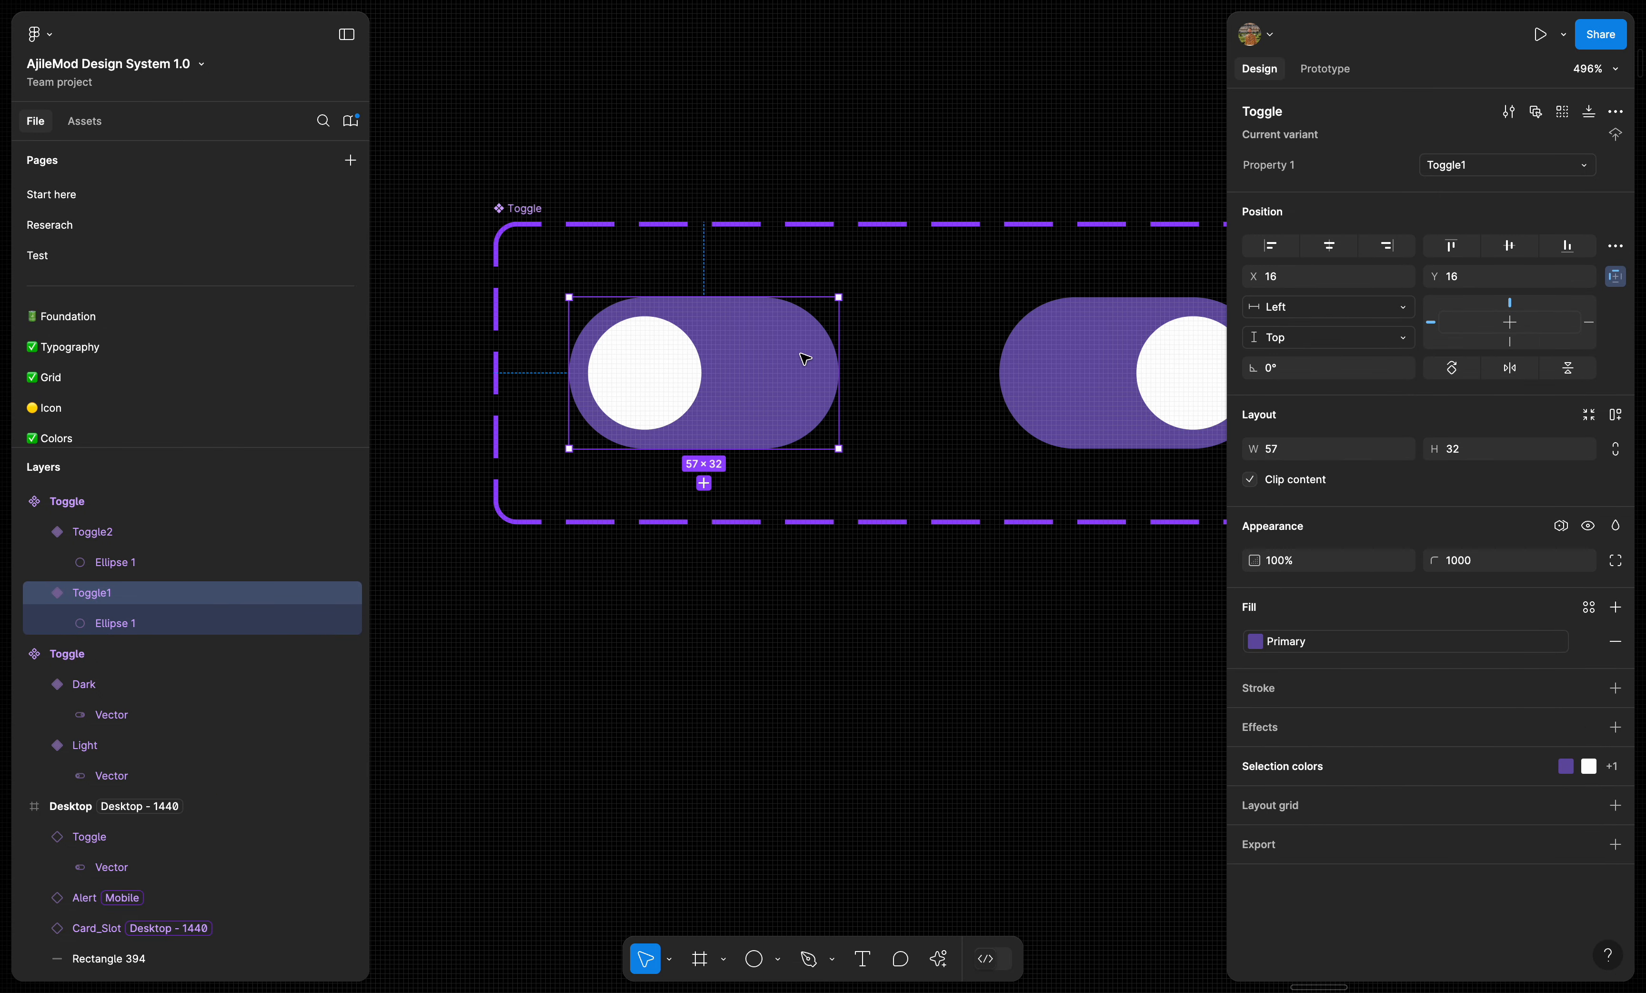
pyautogui.scroll(-3, 806, 359)
pyautogui.click(977, 361)
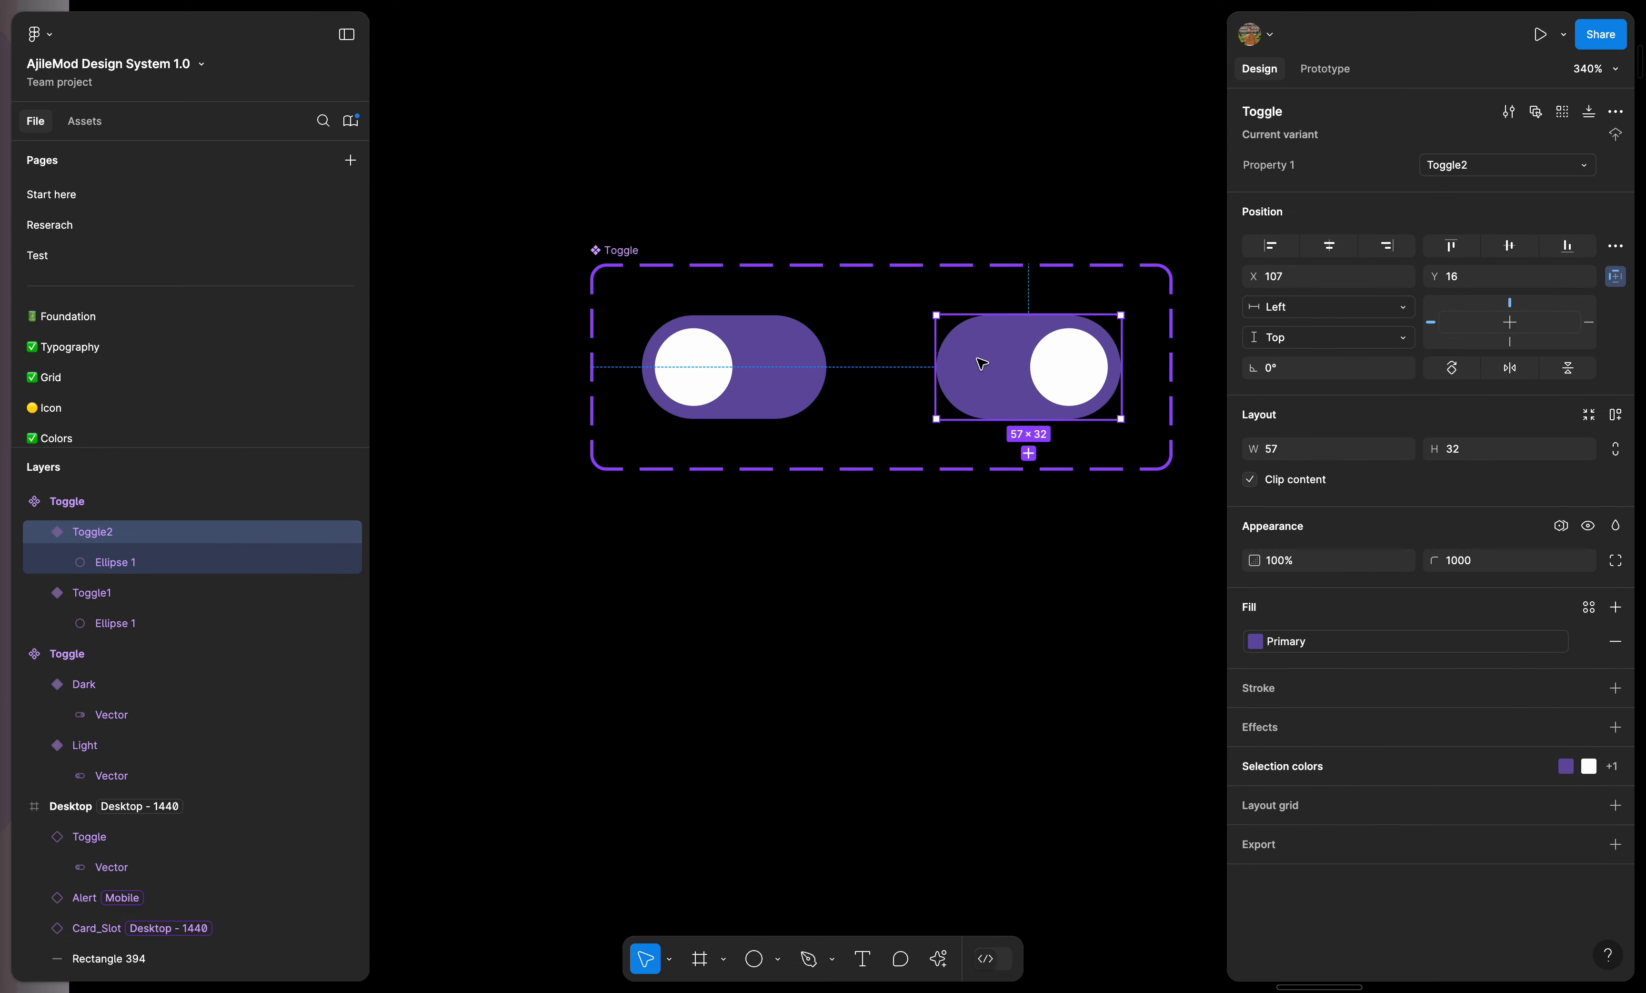
pyautogui.click(799, 371)
pyautogui.scroll(-1, 815, 374)
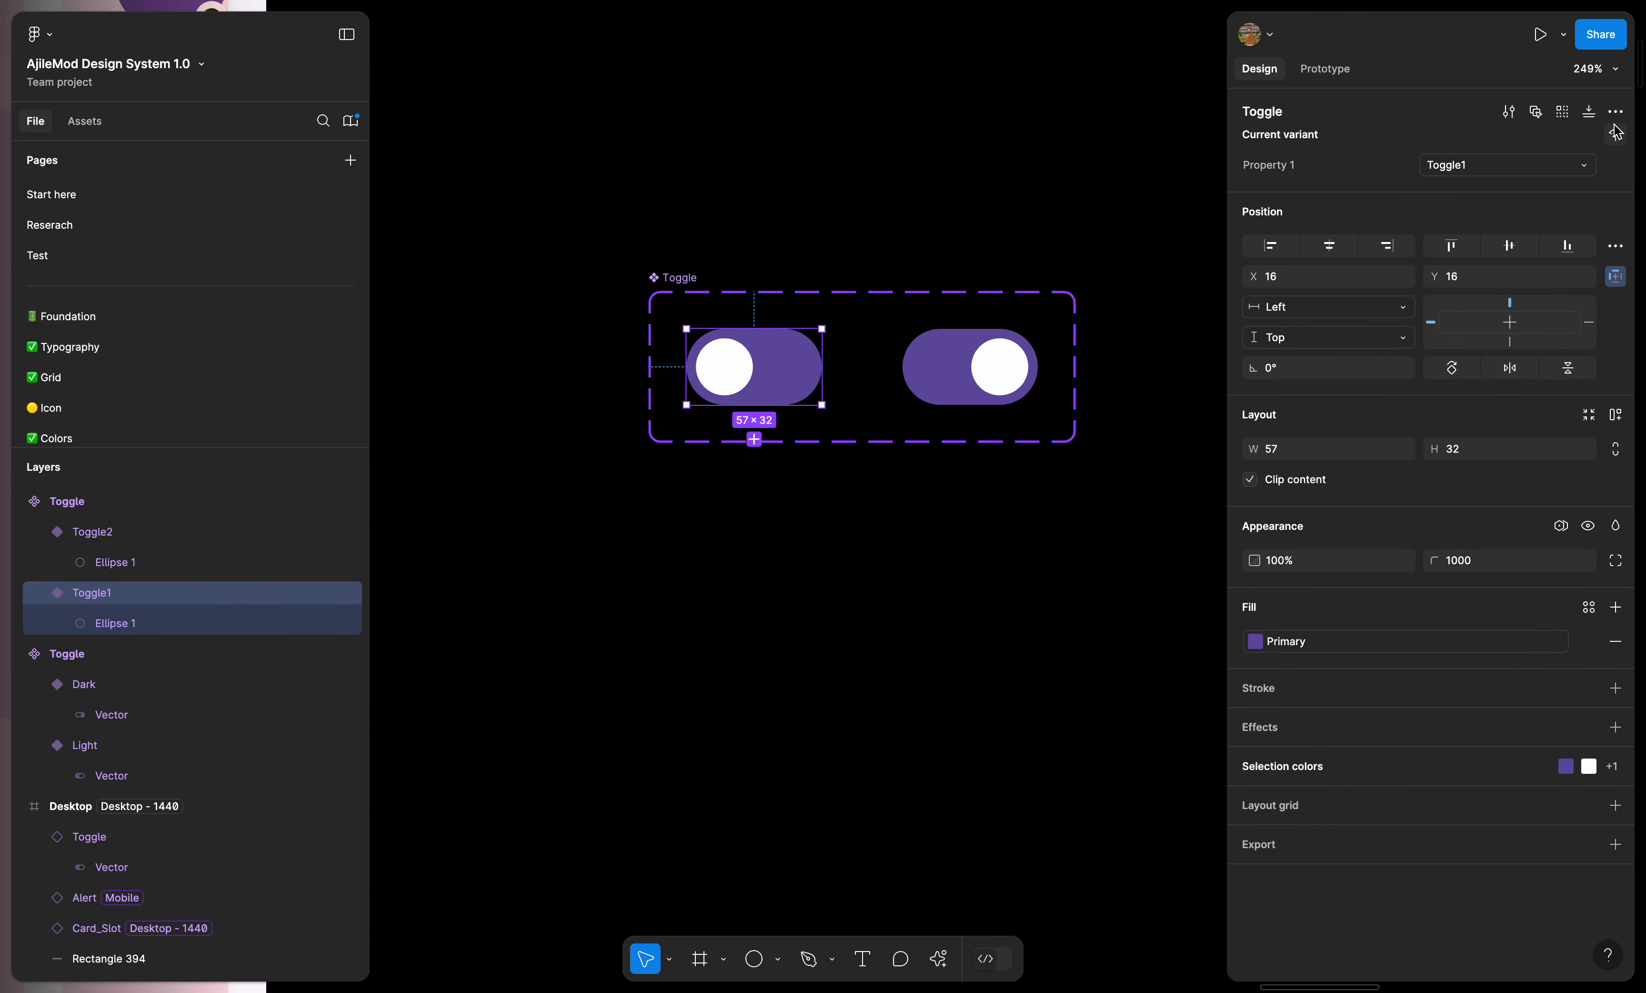
pyautogui.click(1339, 69)
pyautogui.click(1024, 189)
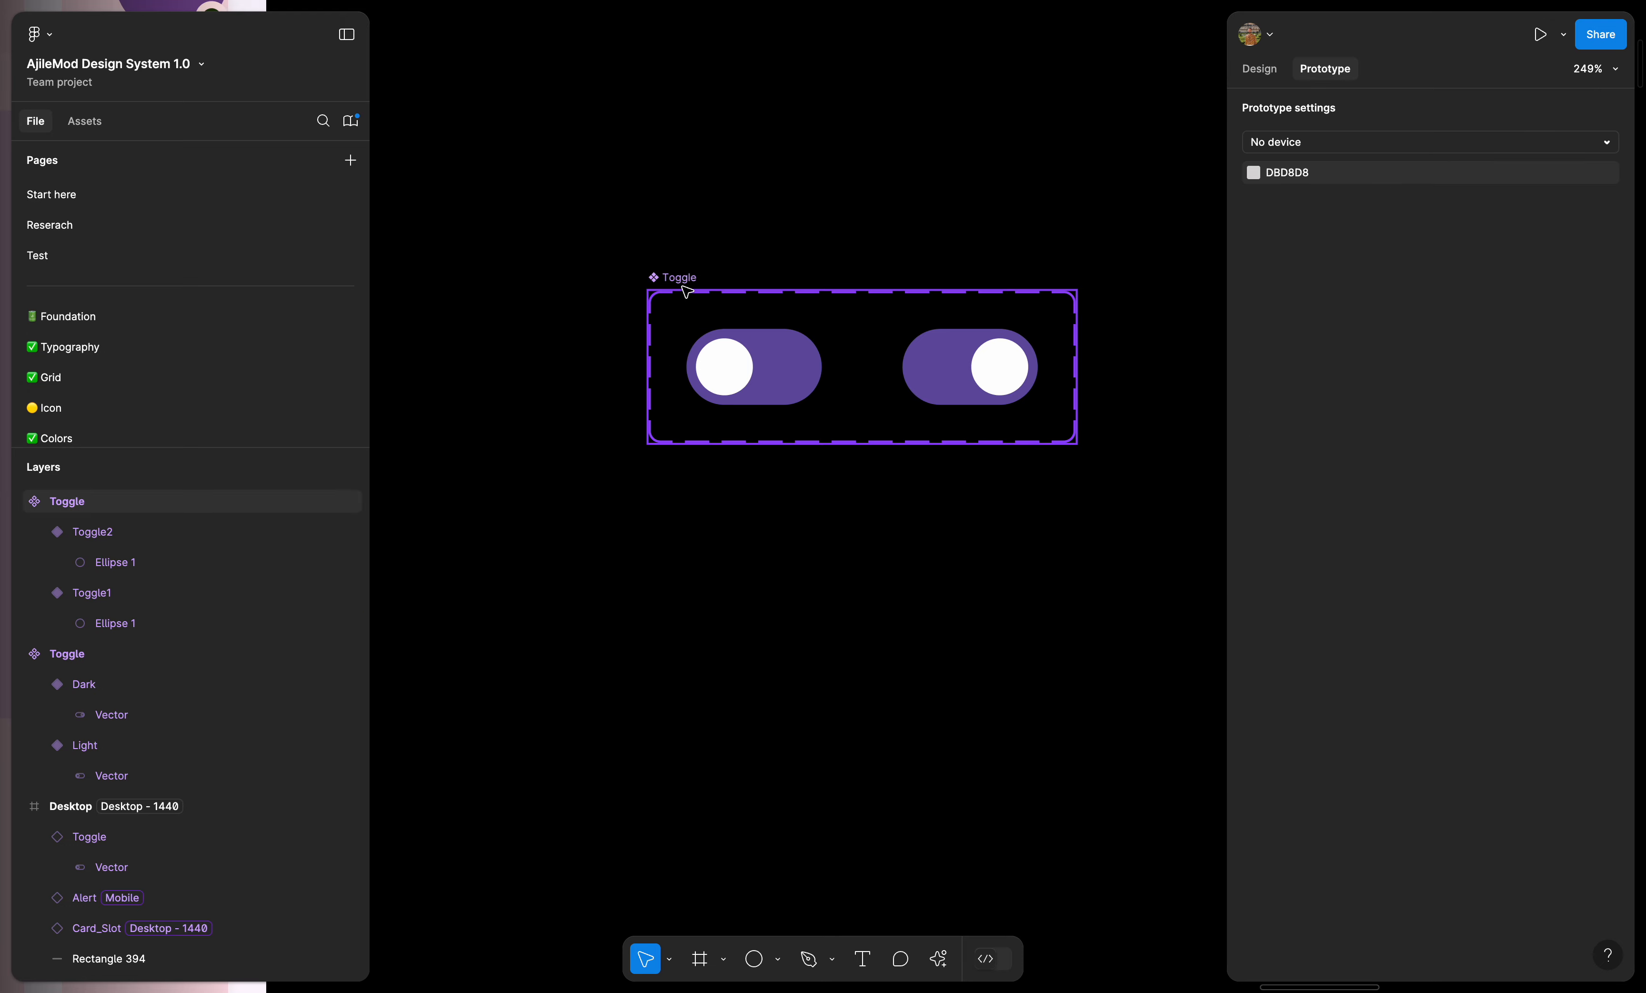
# - Rename the Toggle component set's variant property as Type, and change that name to State
pyautogui.click(676, 279)
pyautogui.click(1260, 70)
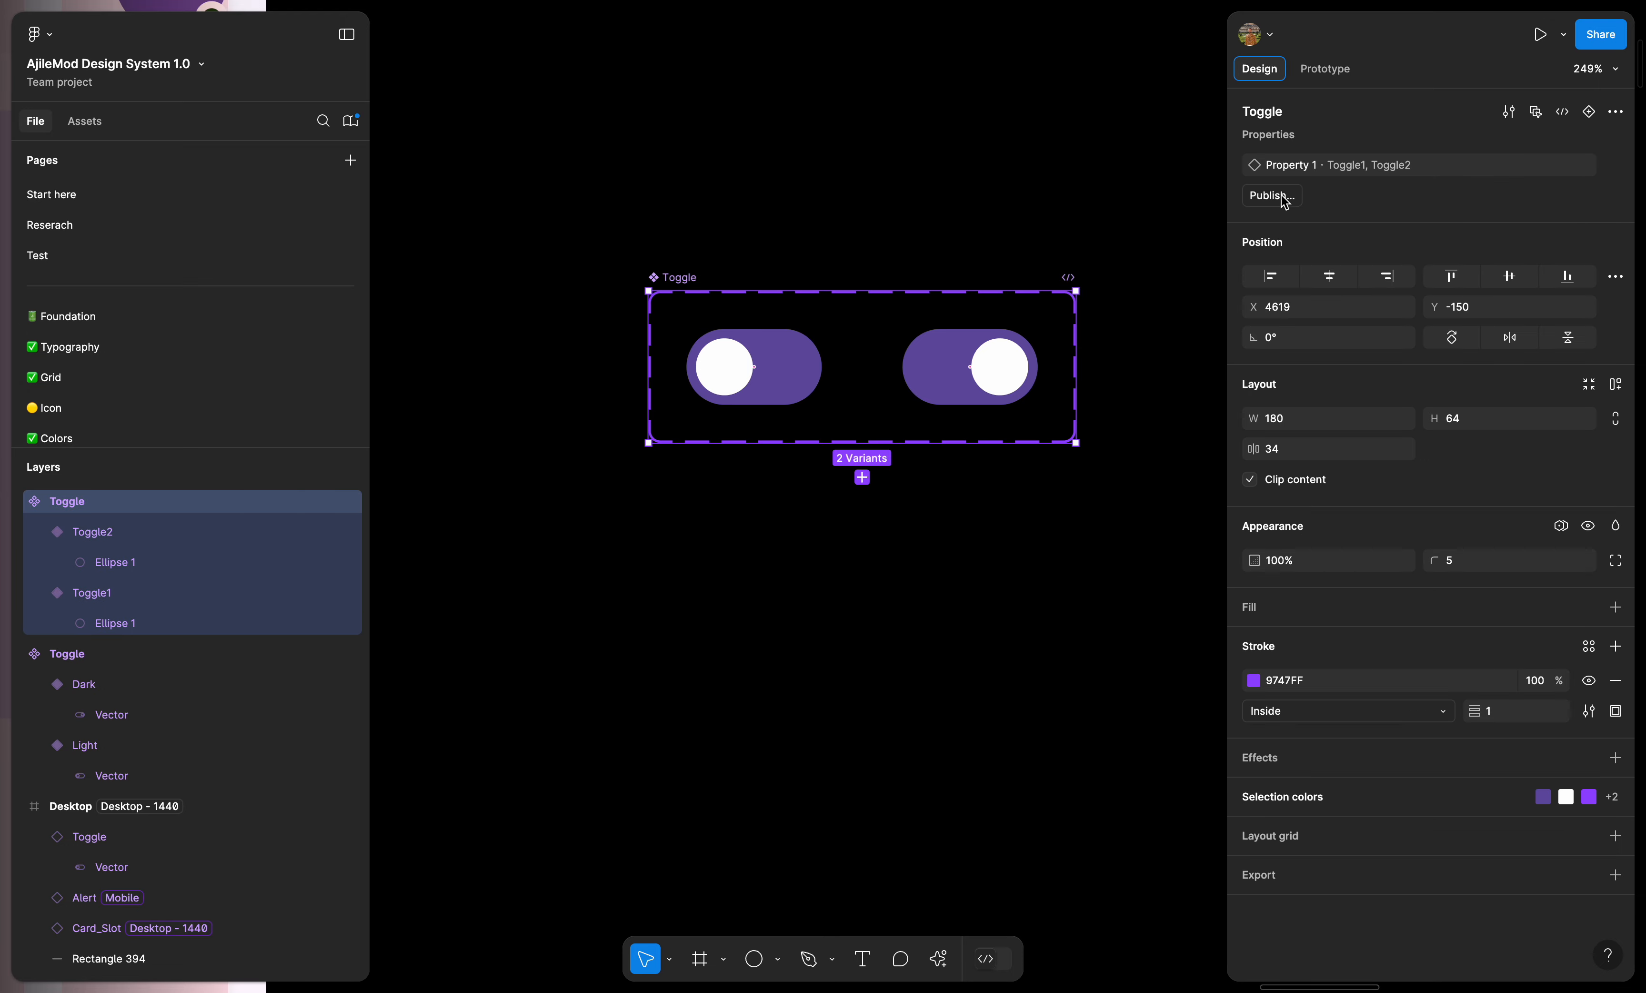
pyautogui.doubleClick(1304, 167)
pyautogui.write('Type')
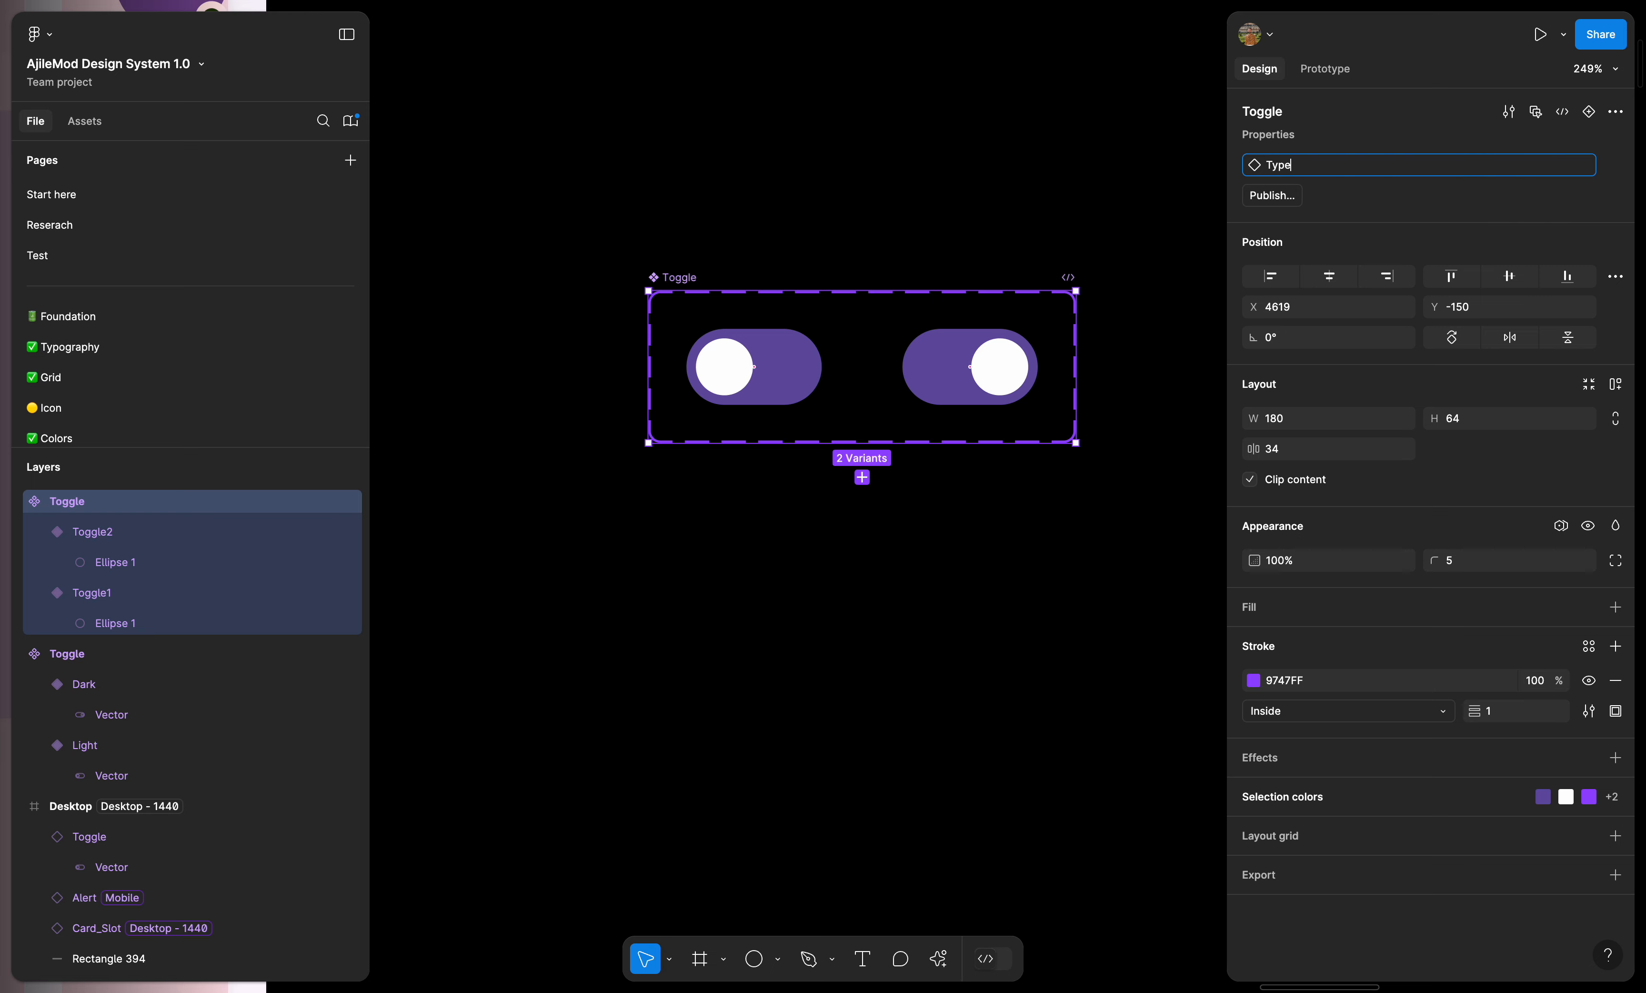
pyautogui.press('Return')
pyautogui.doubleClick(1280, 167)
pyautogui.write('State')
pyautogui.press('Return')
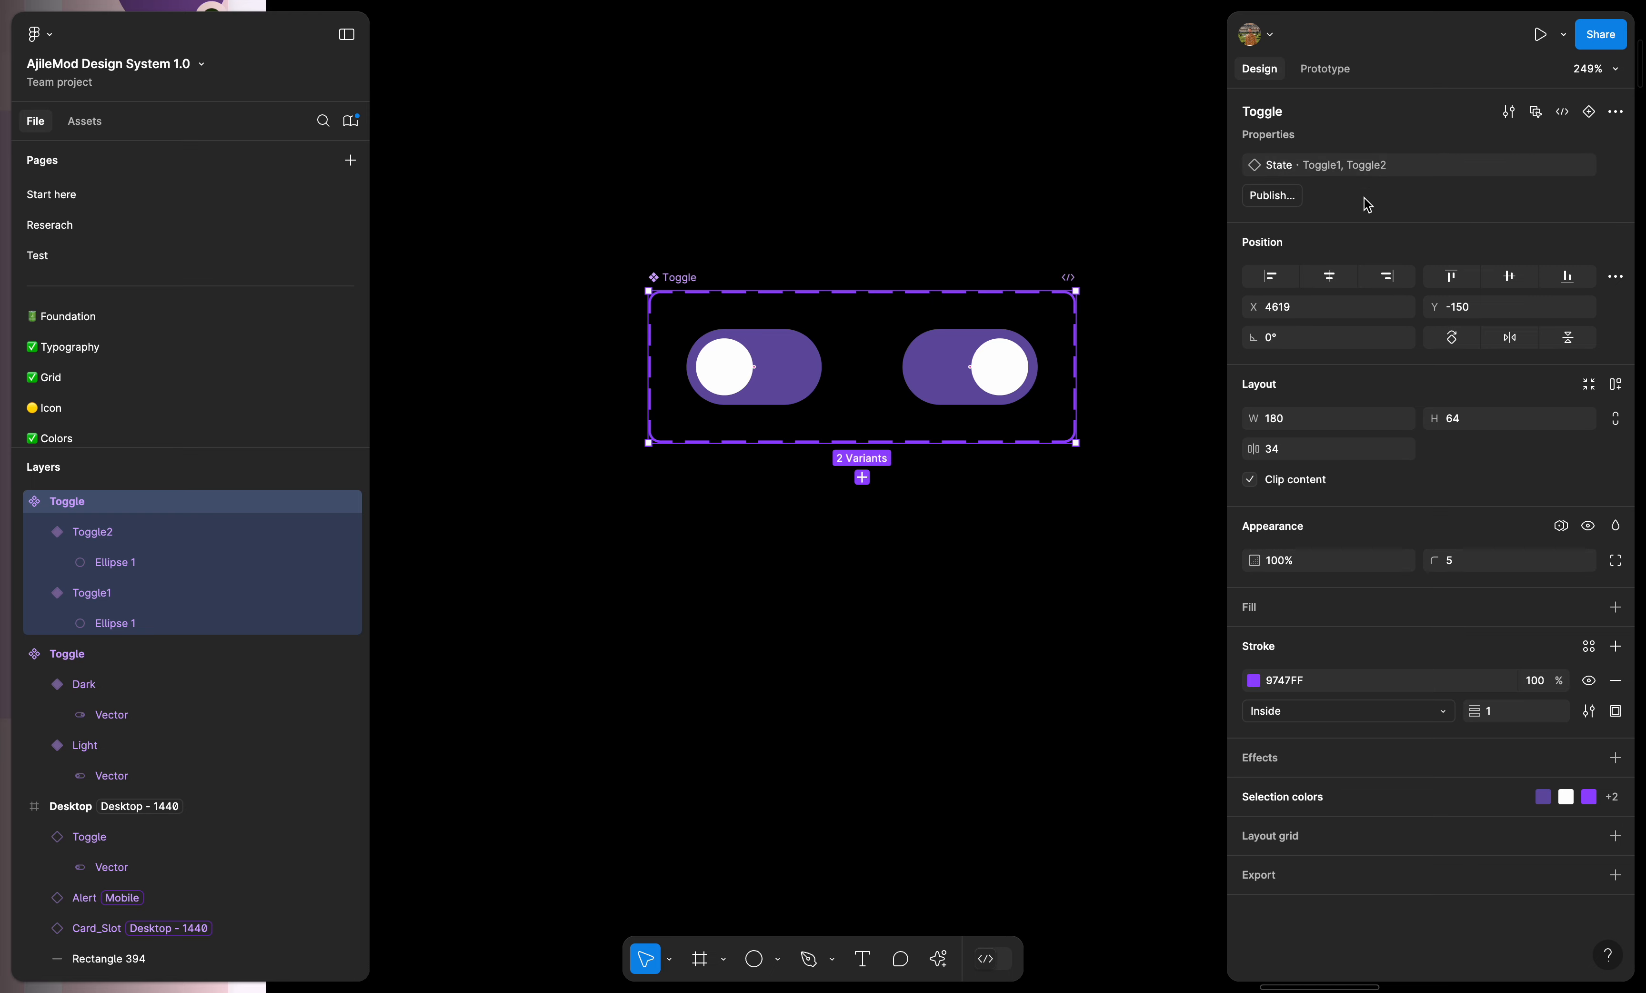
# - Add an on-click prototype interaction to the Toggle1 variant, leaving its action set to None
pyautogui.click(806, 343)
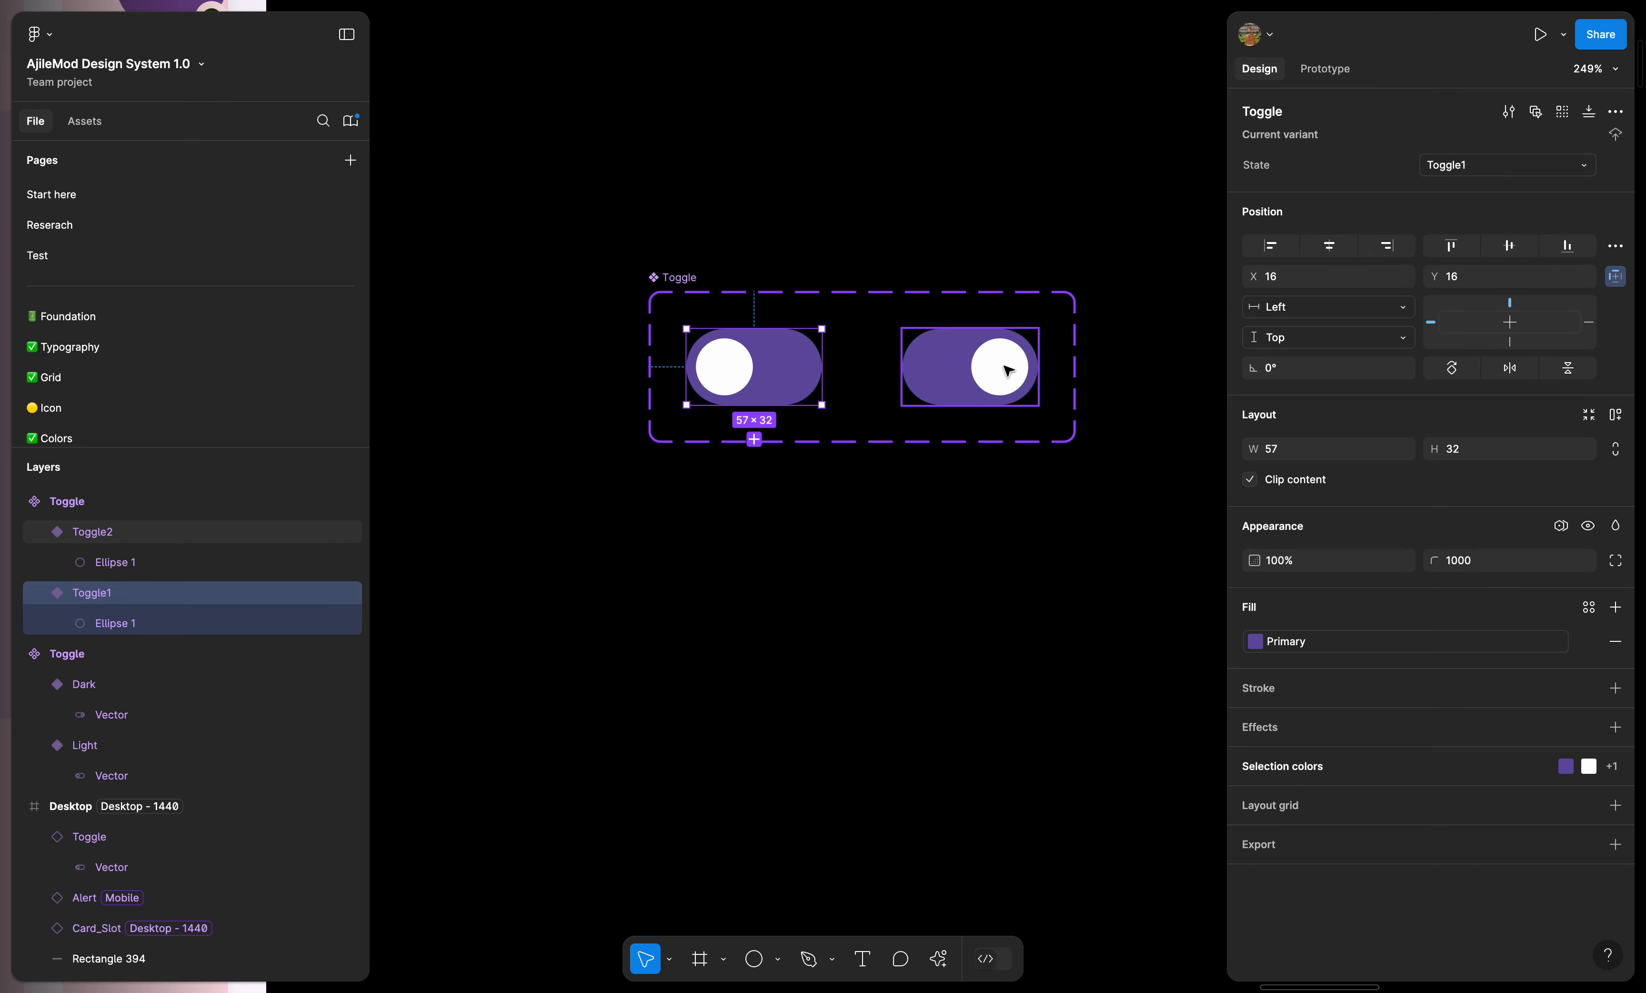
pyautogui.click(985, 139)
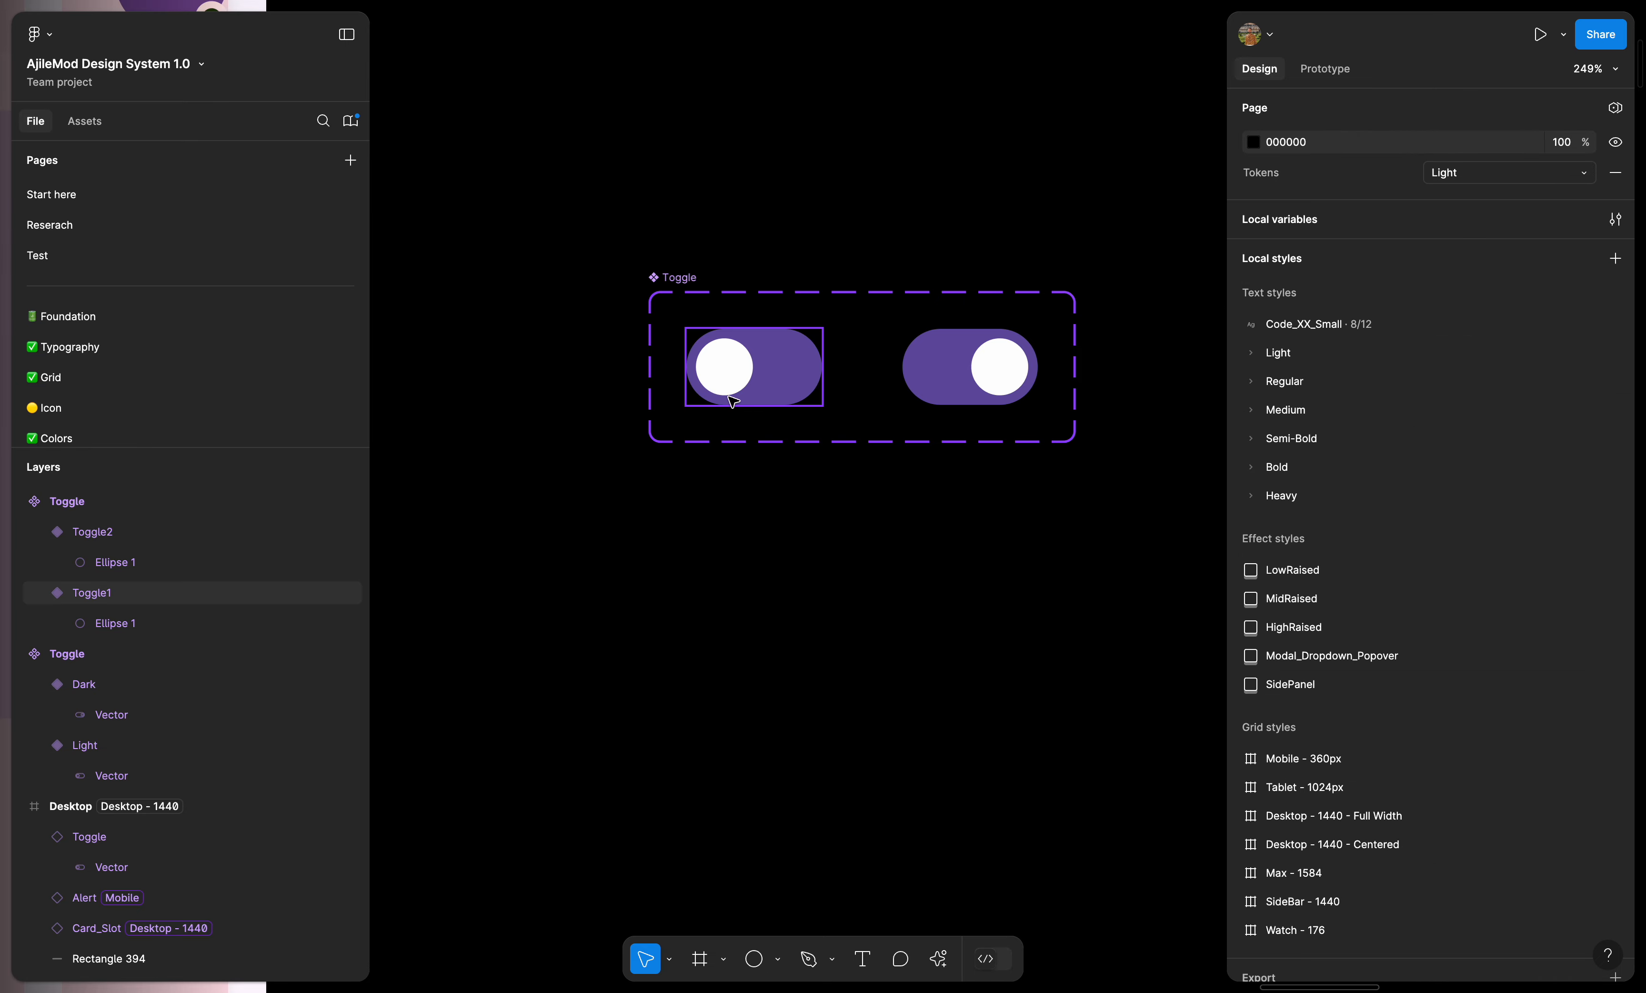
pyautogui.click(741, 389)
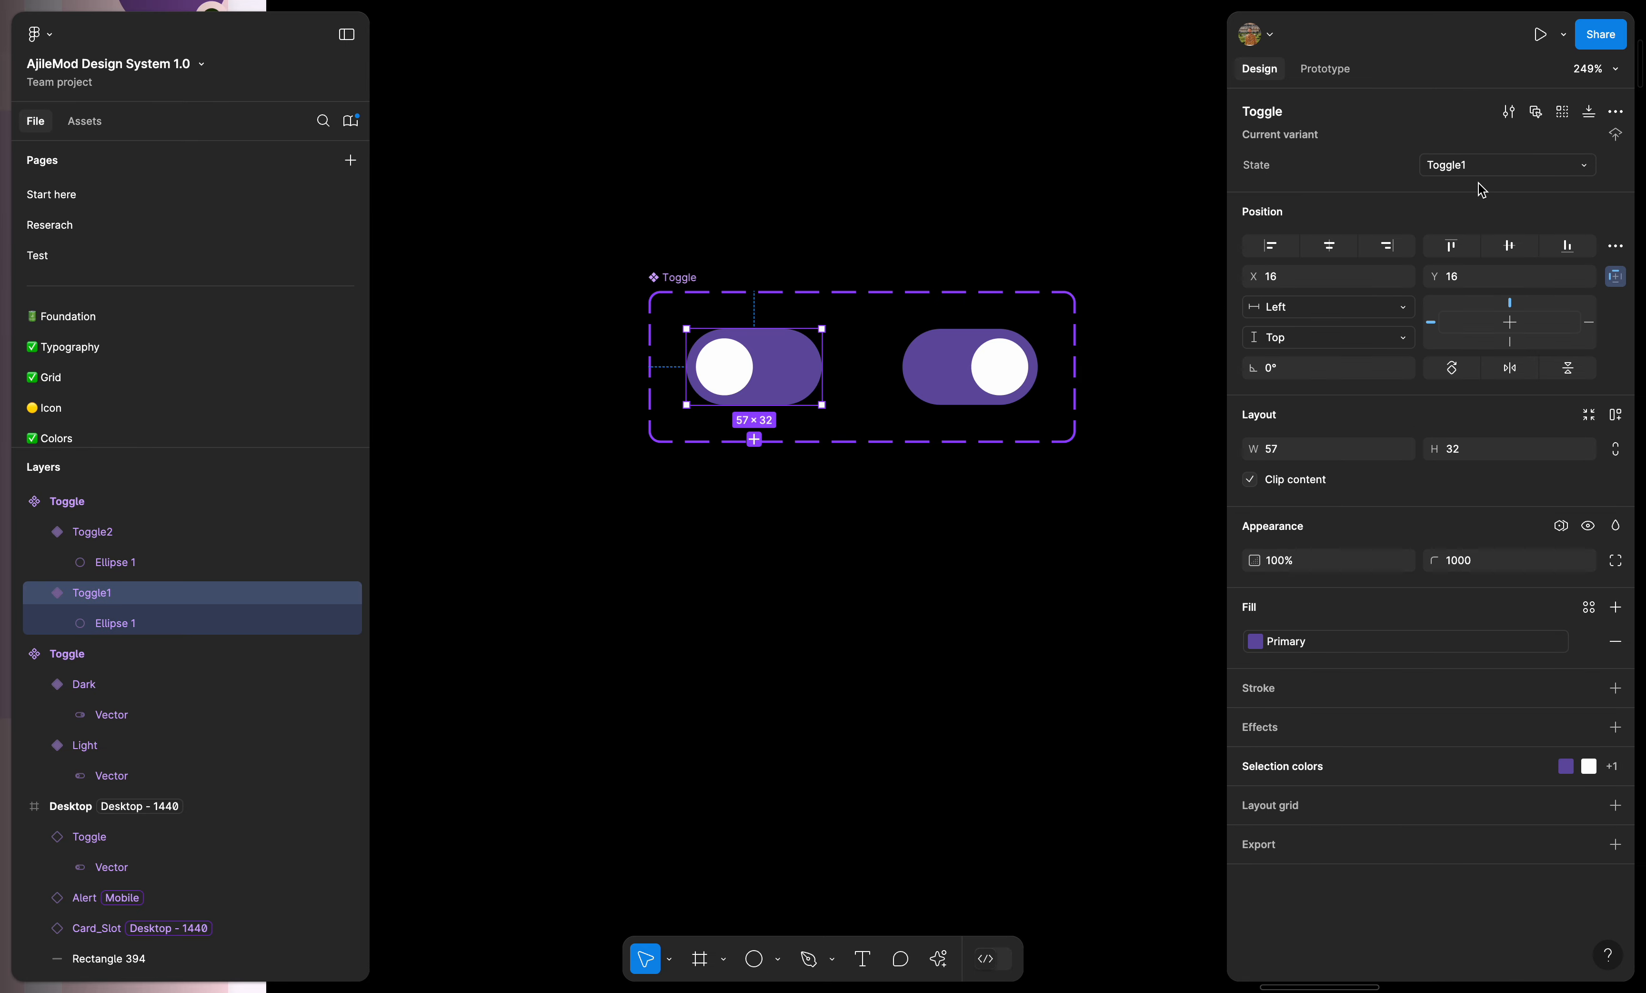
pyautogui.click(1325, 67)
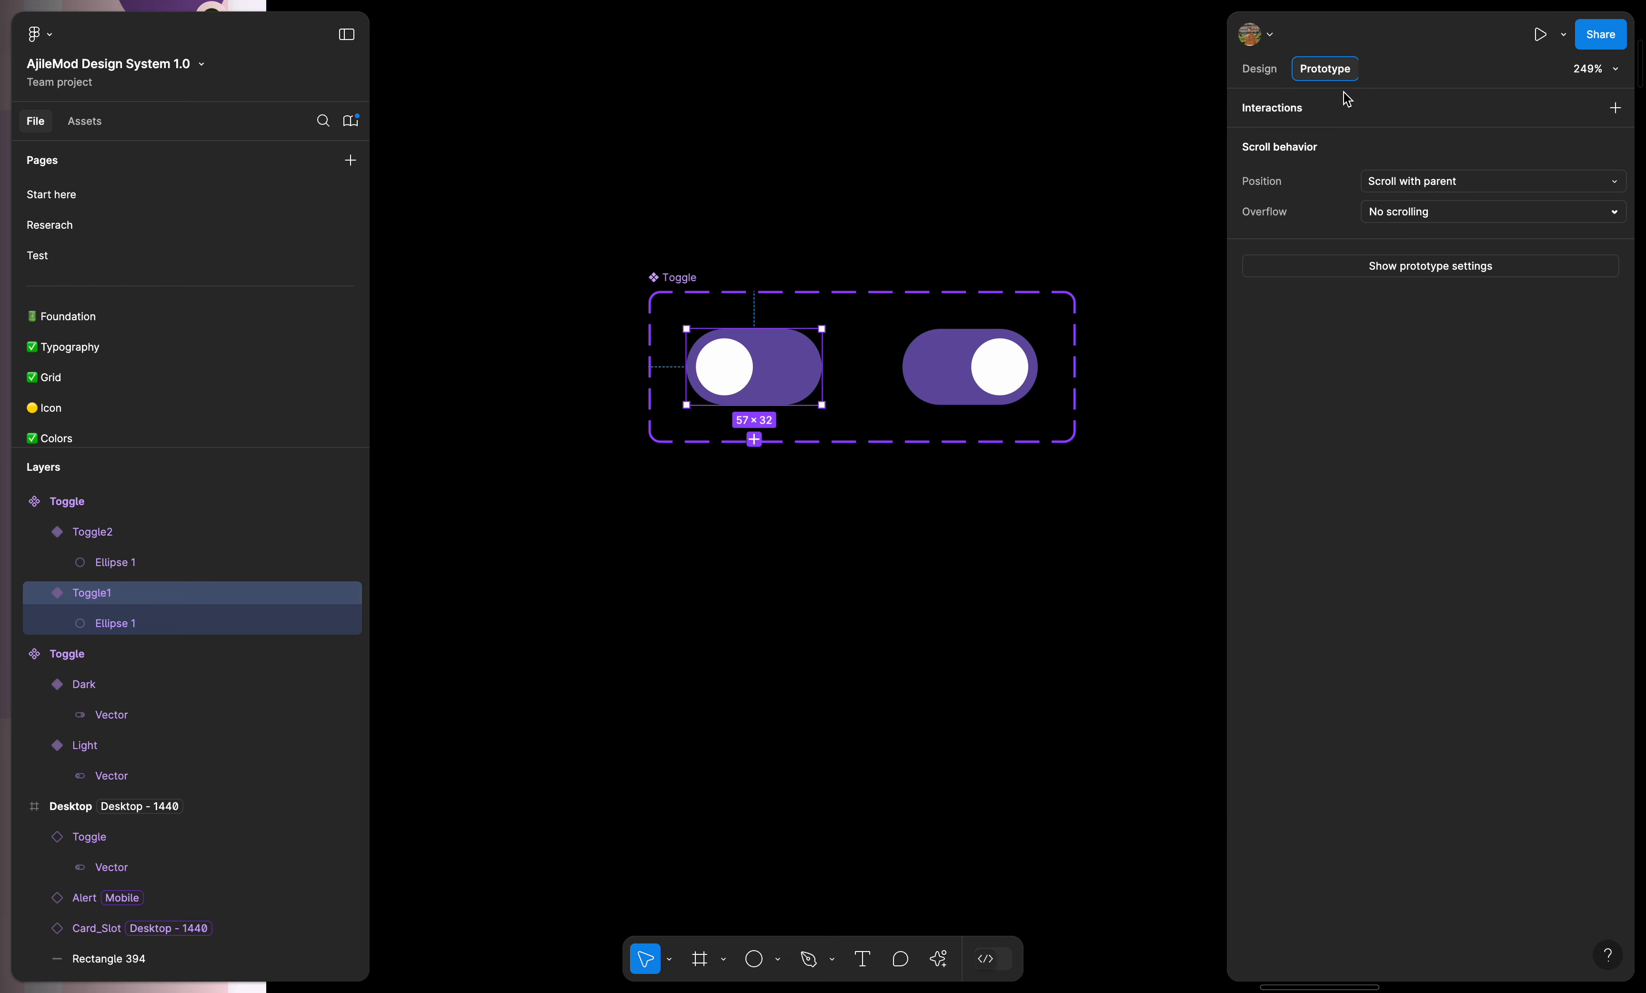
pyautogui.click(1615, 108)
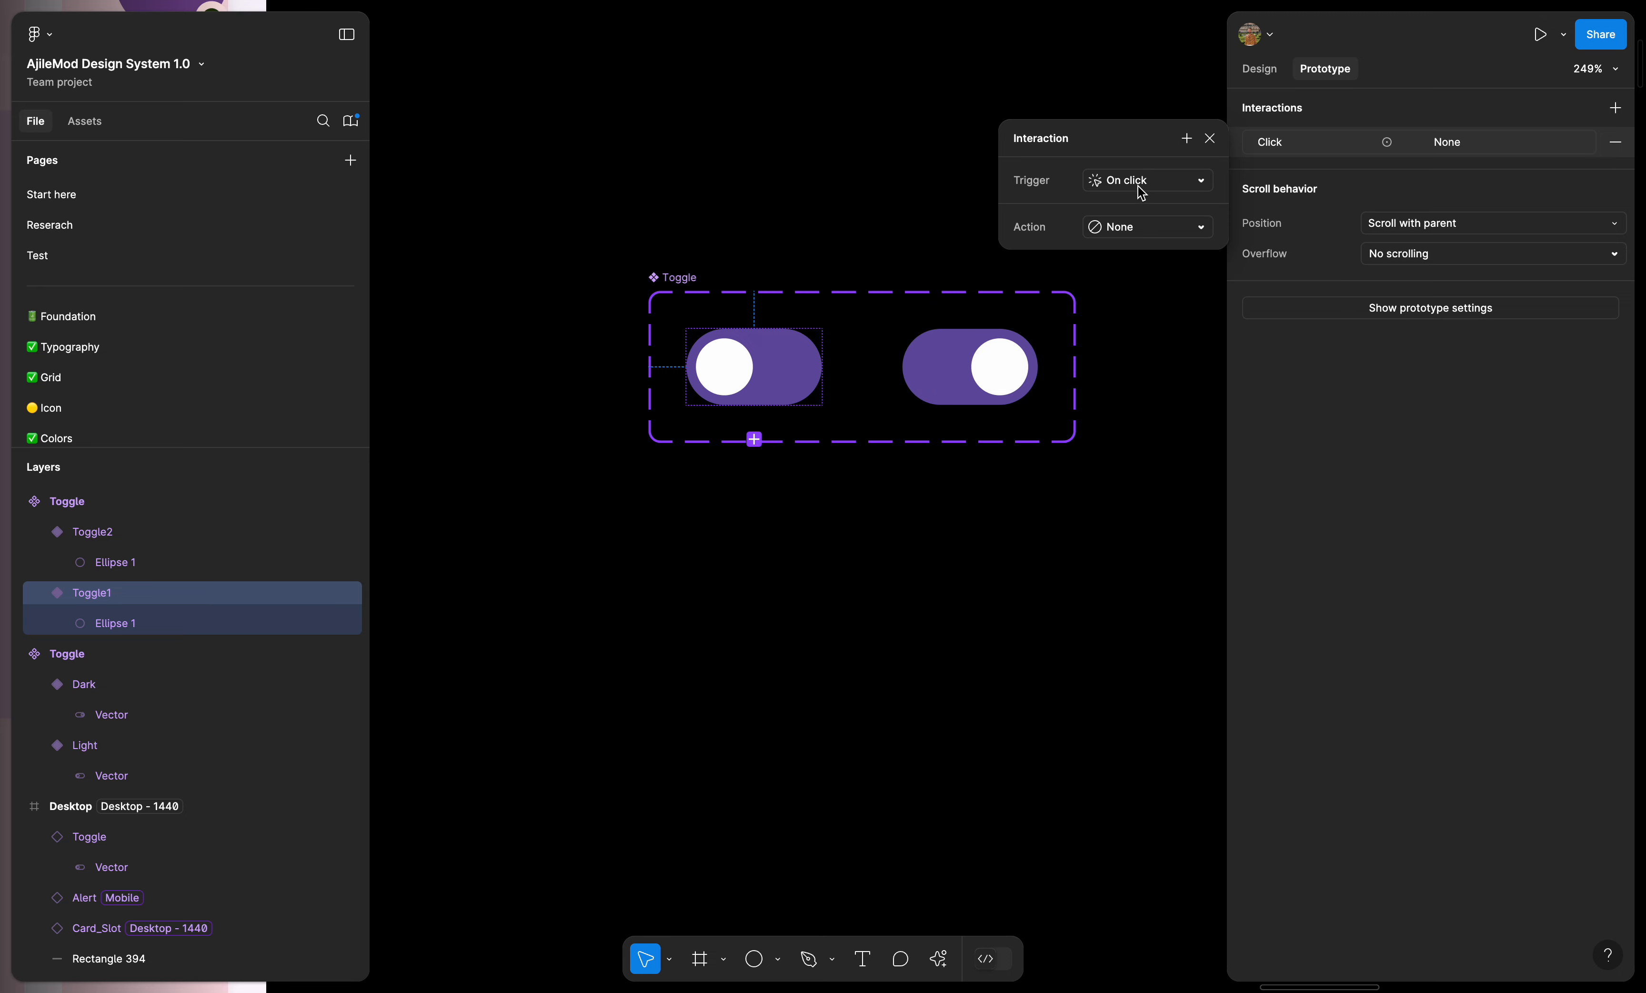
pyautogui.click(1175, 228)
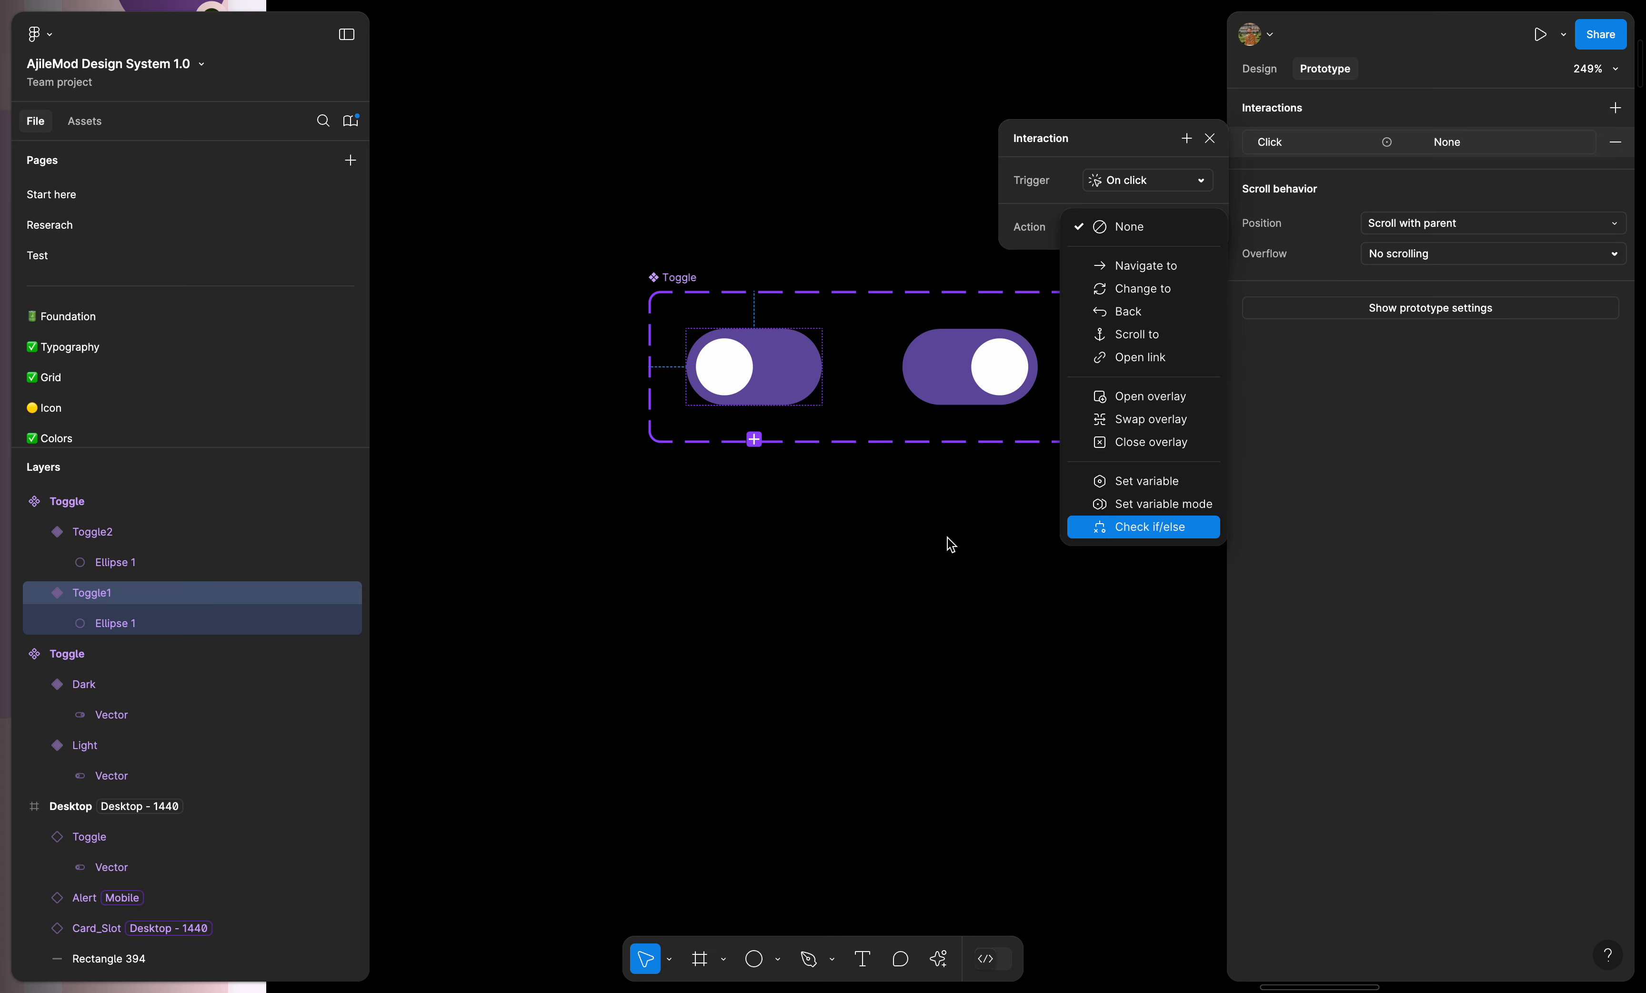
pyautogui.click(809, 512)
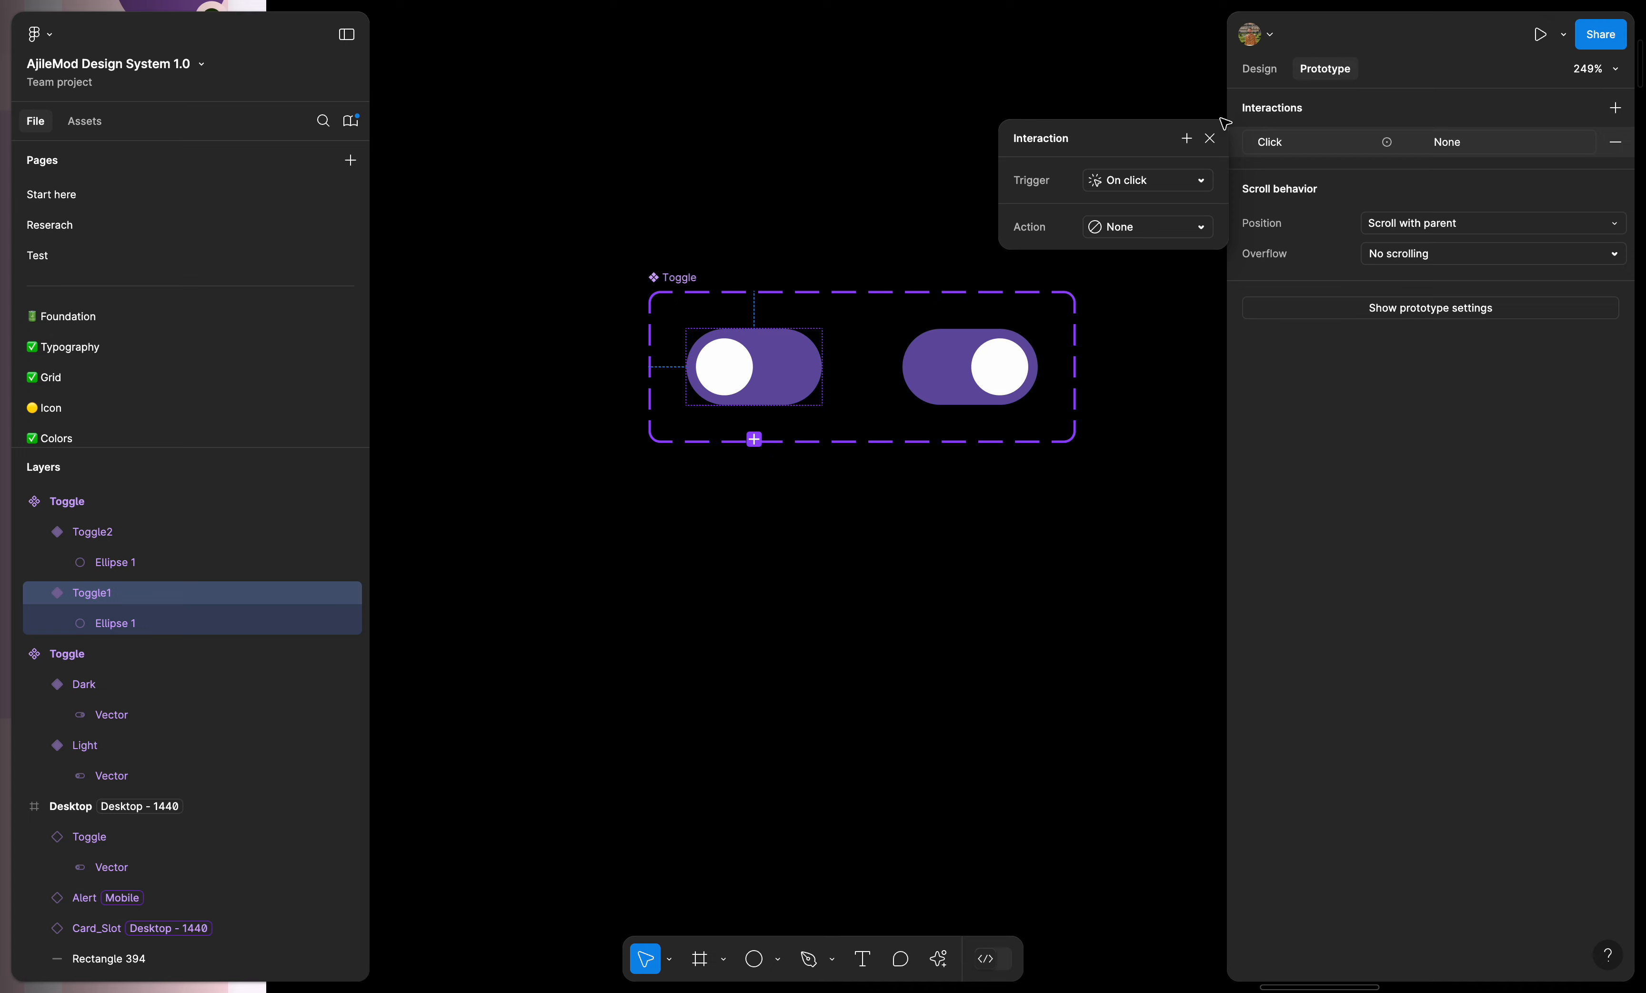
pyautogui.click(1210, 137)
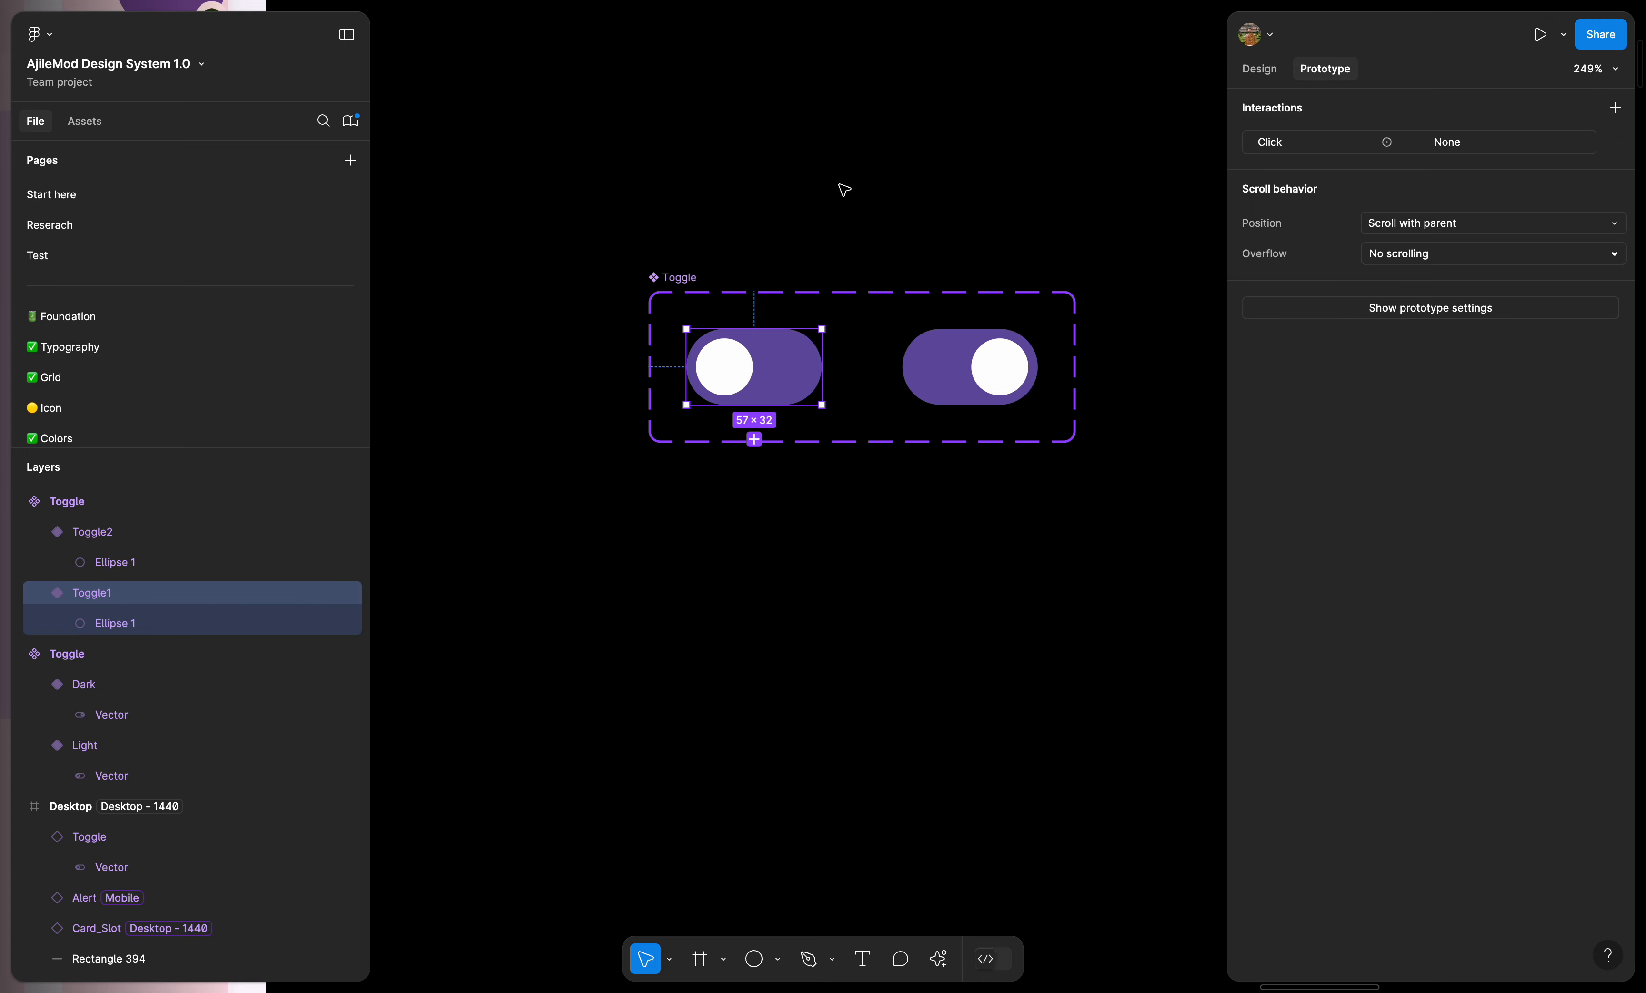
# - Examine the Disabled, Global and Primary light and dark colours in the Primitive variable collection
pyautogui.click(1260, 71)
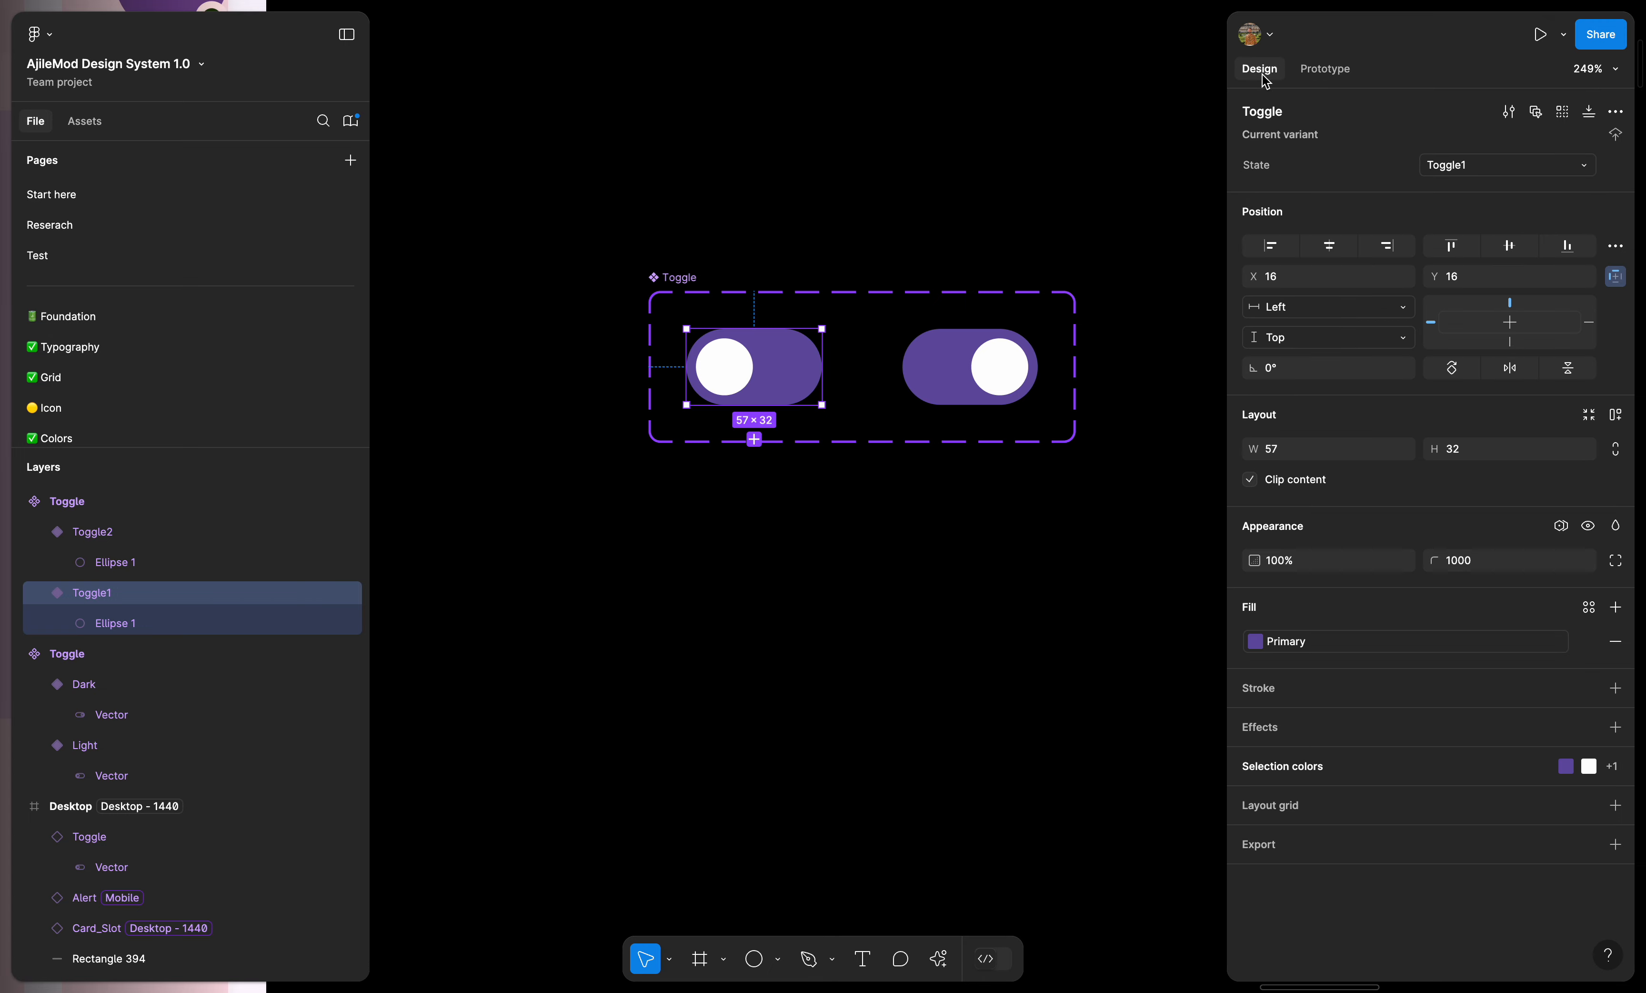
pyautogui.click(915, 172)
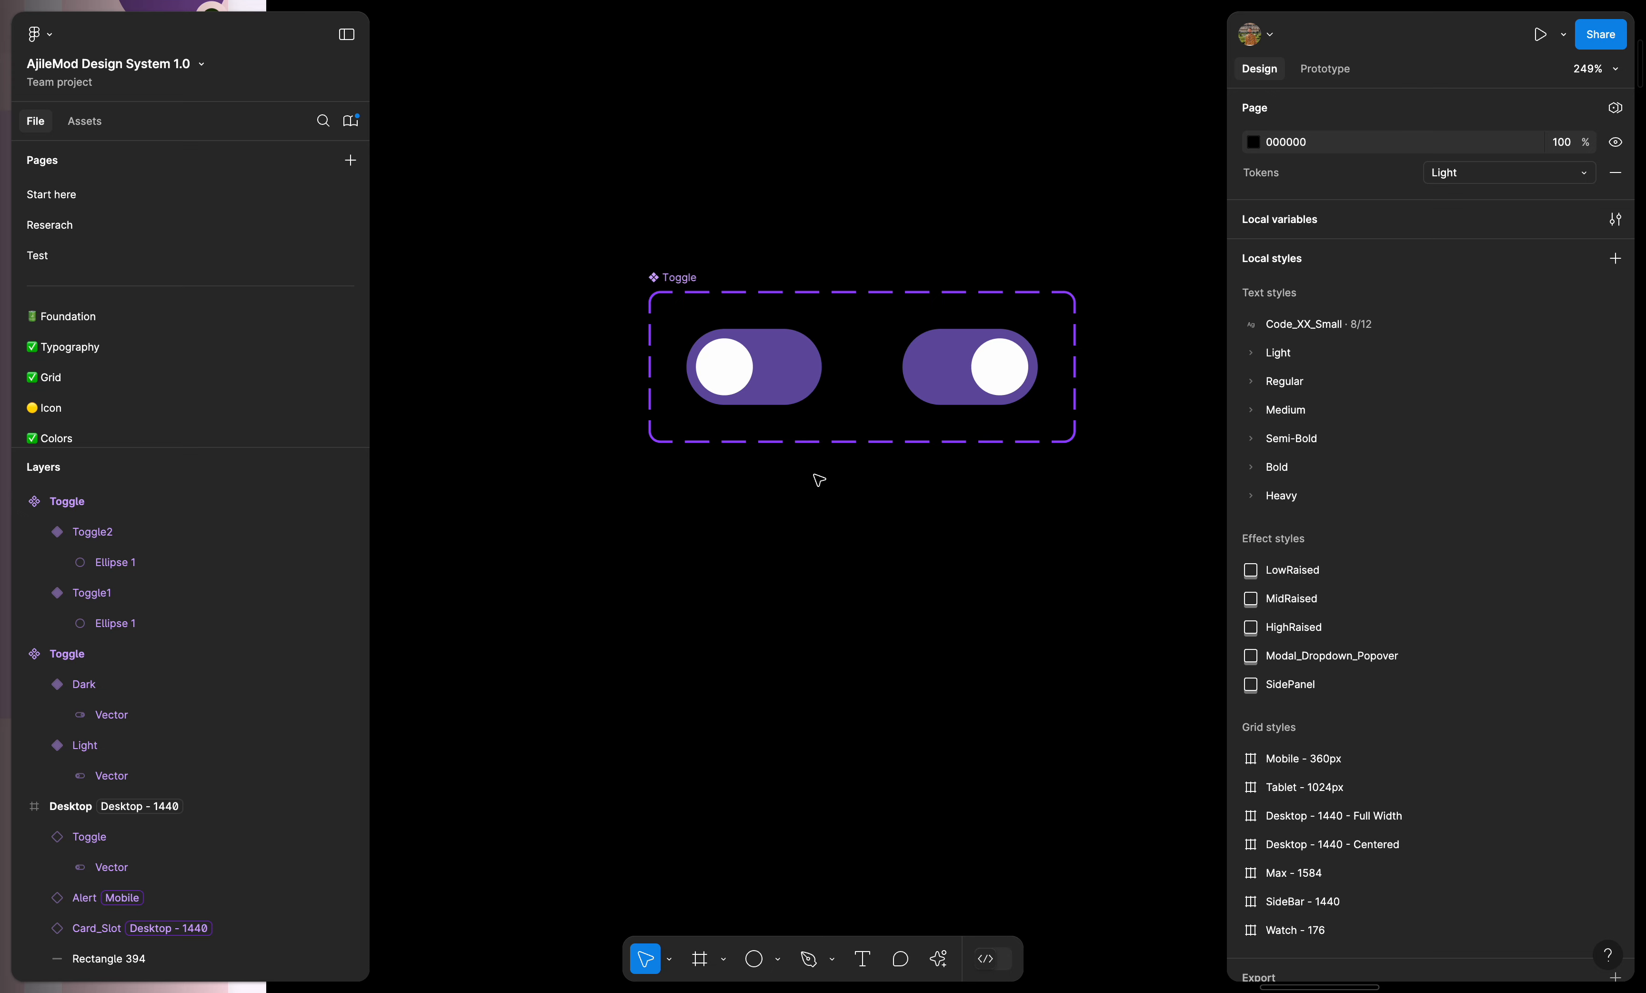
pyautogui.scroll(-5, 926, 244)
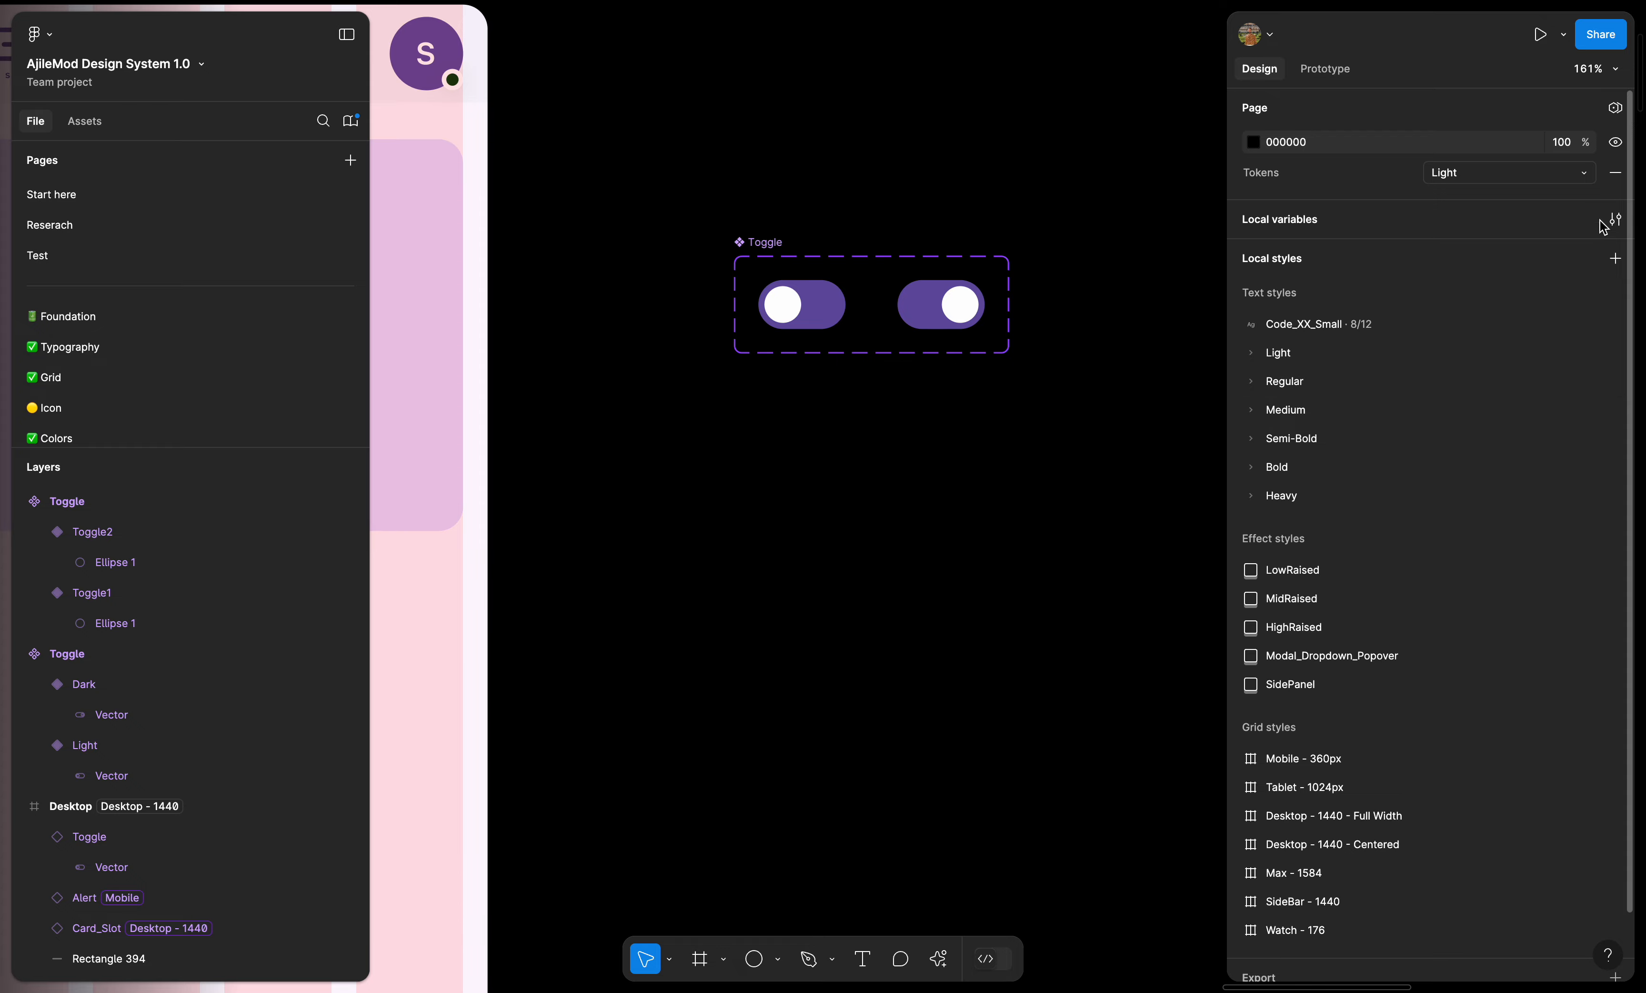
pyautogui.click(1615, 219)
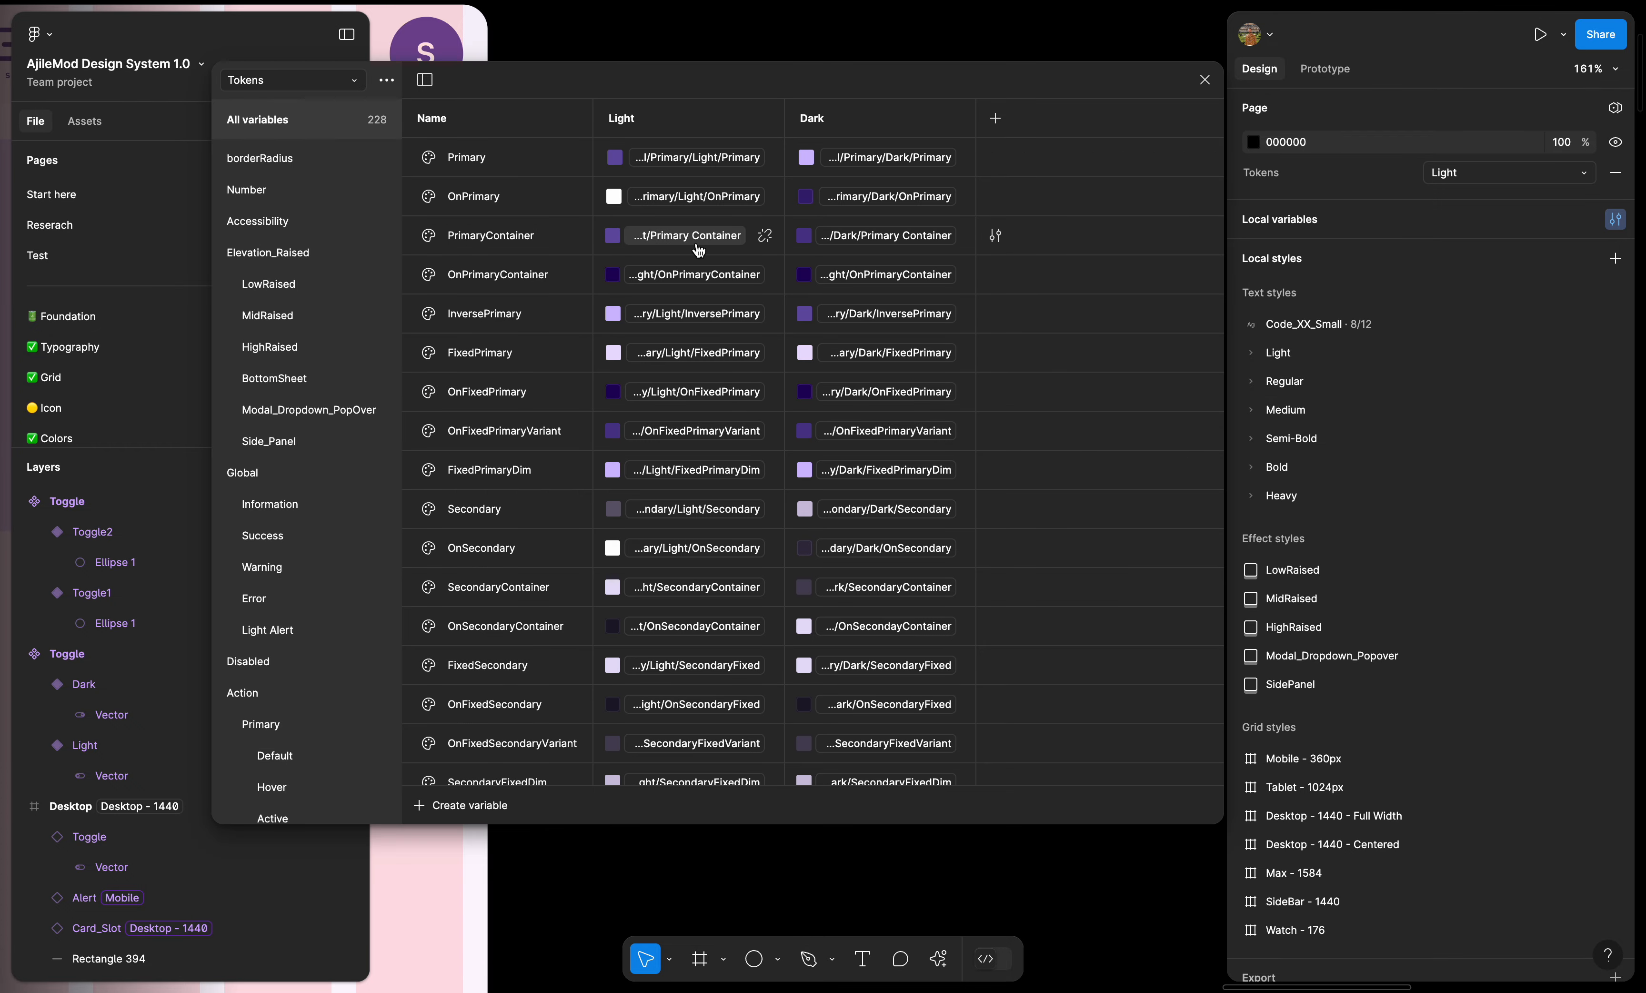
pyautogui.click(341, 81)
pyautogui.click(304, 194)
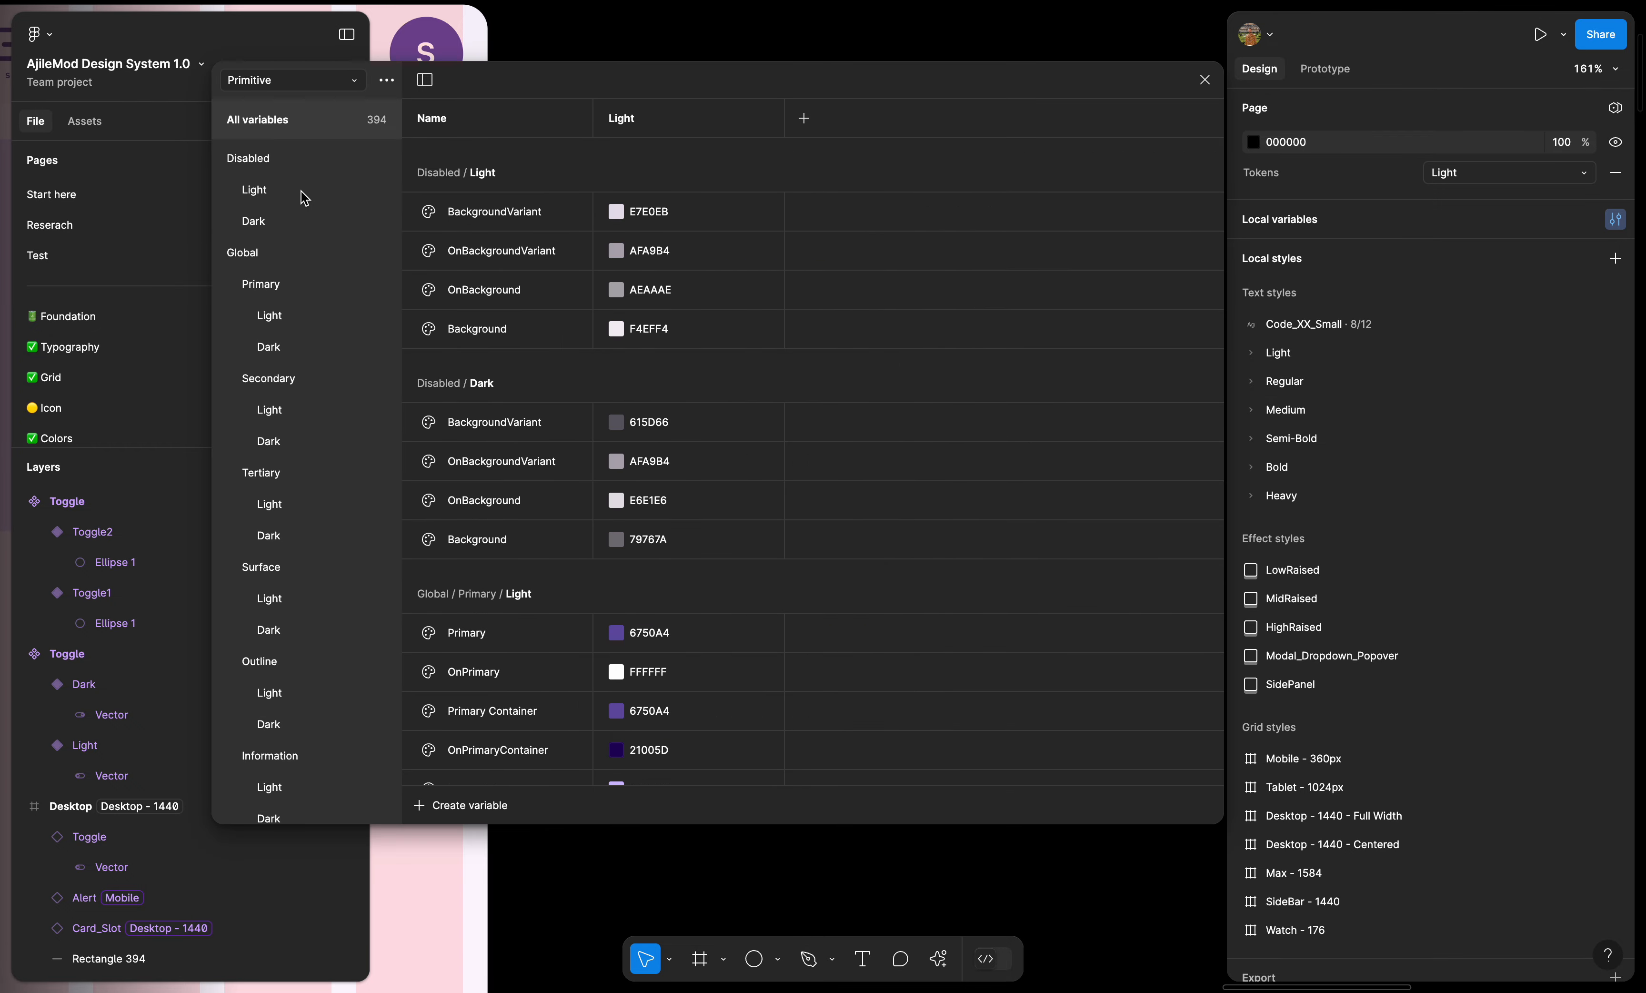
pyautogui.click(267, 192)
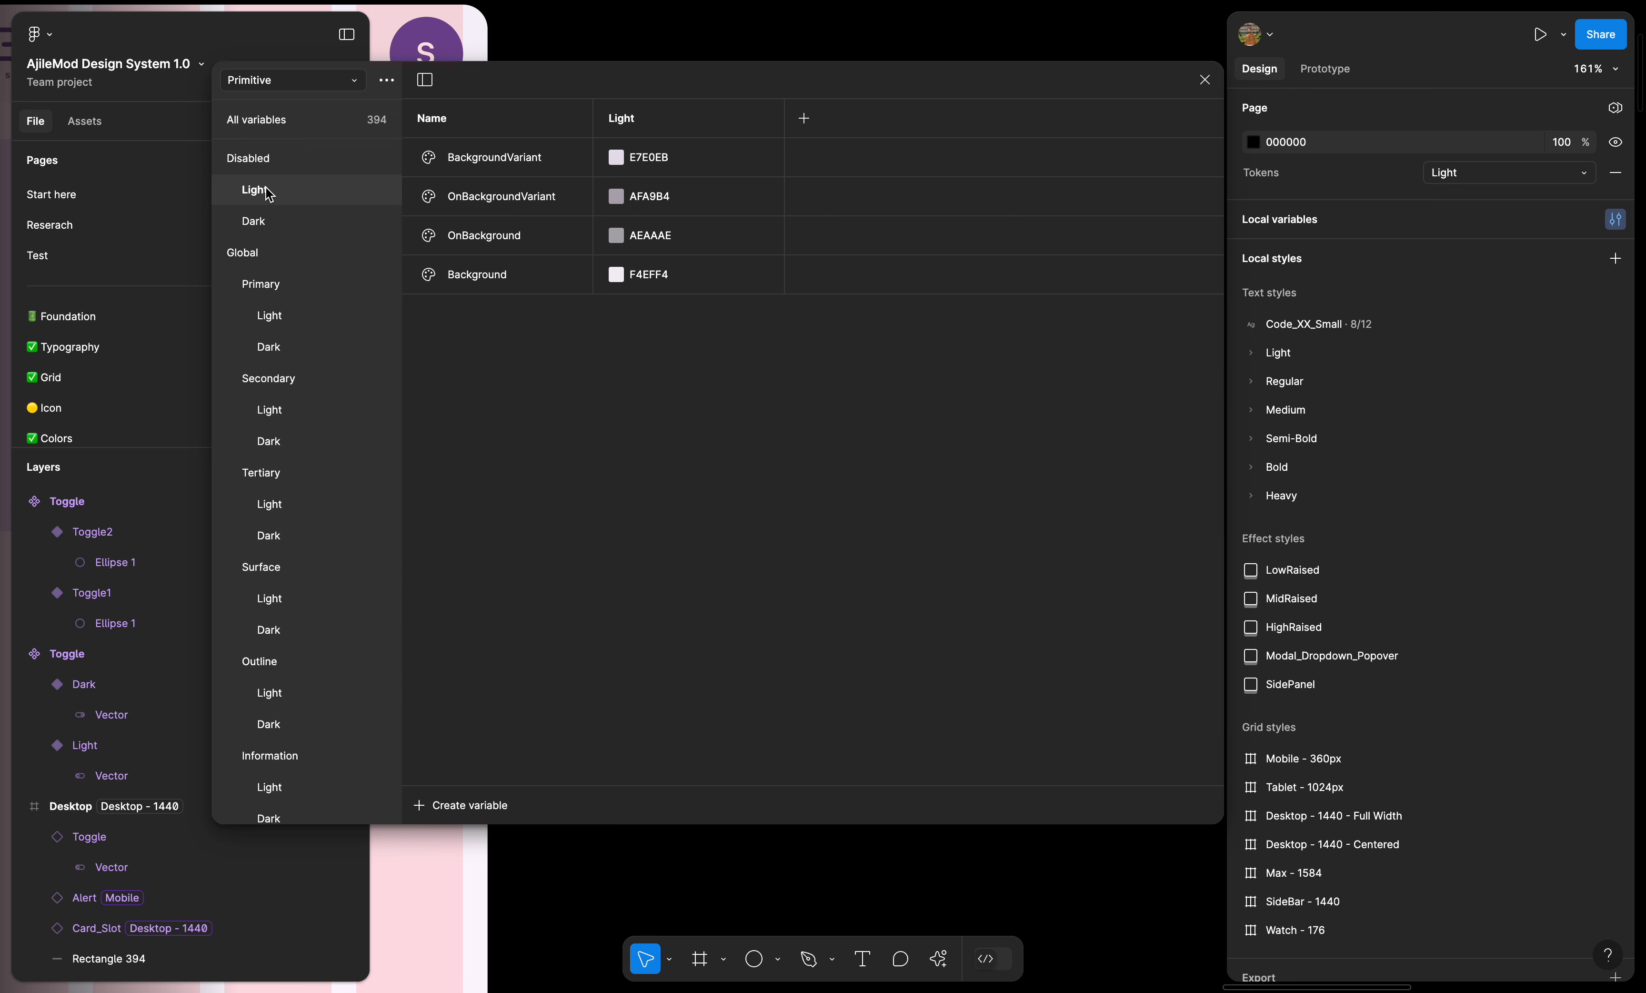
pyautogui.click(254, 258)
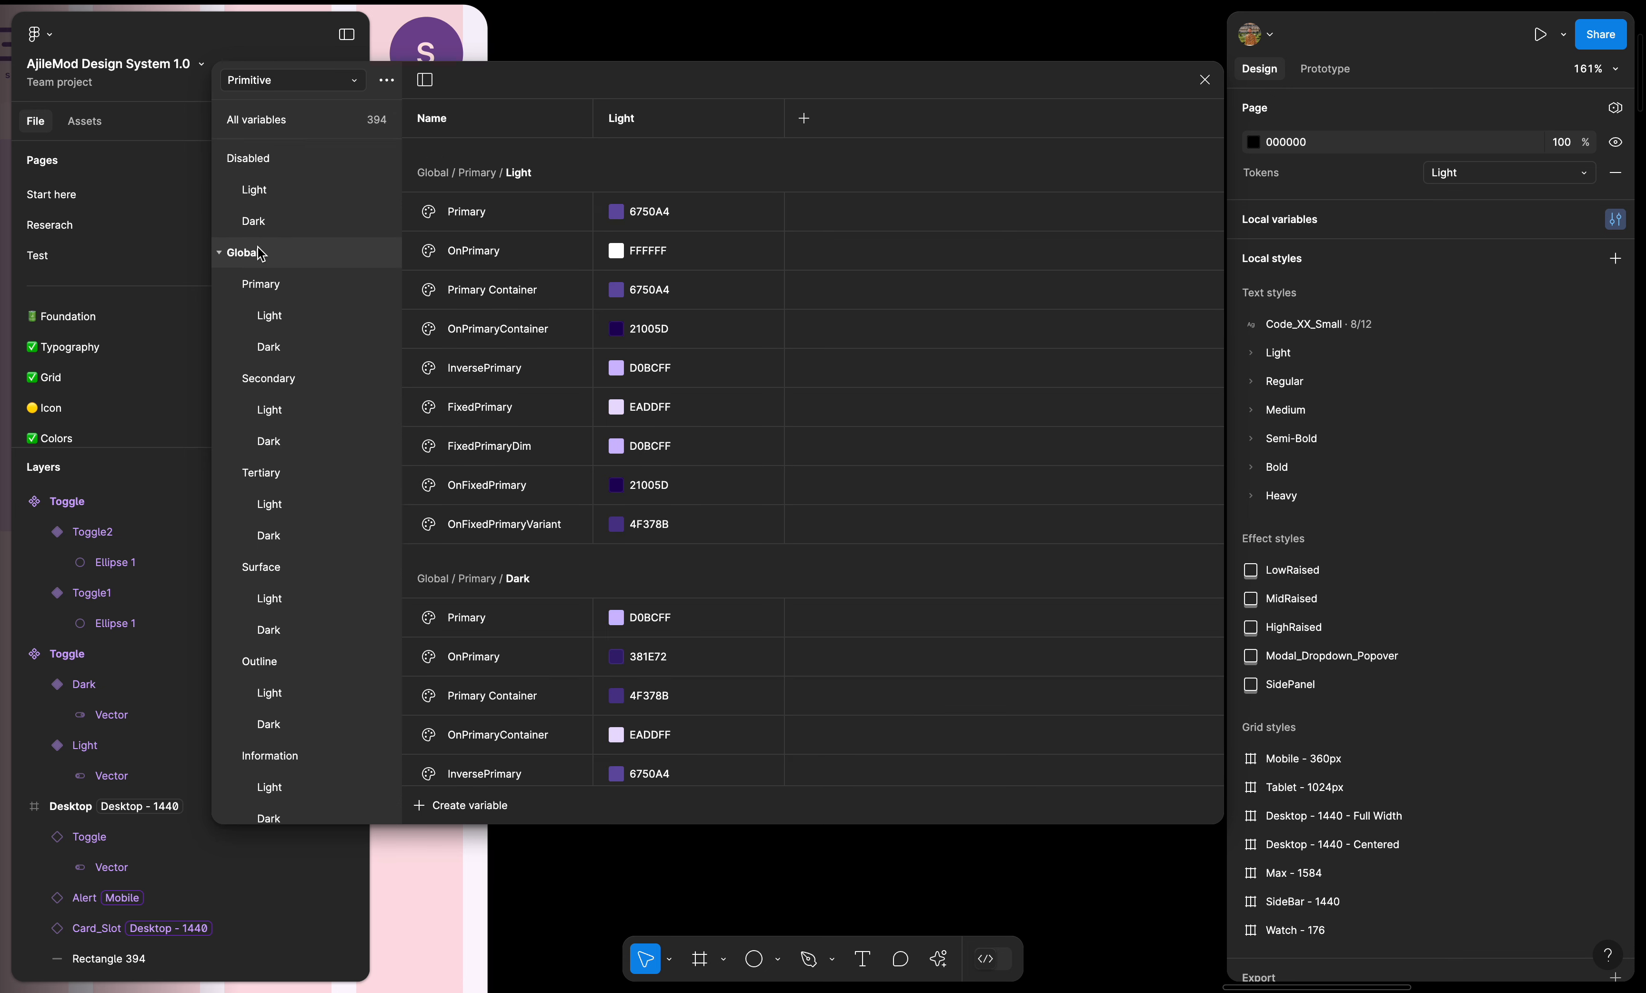
pyautogui.click(220, 159)
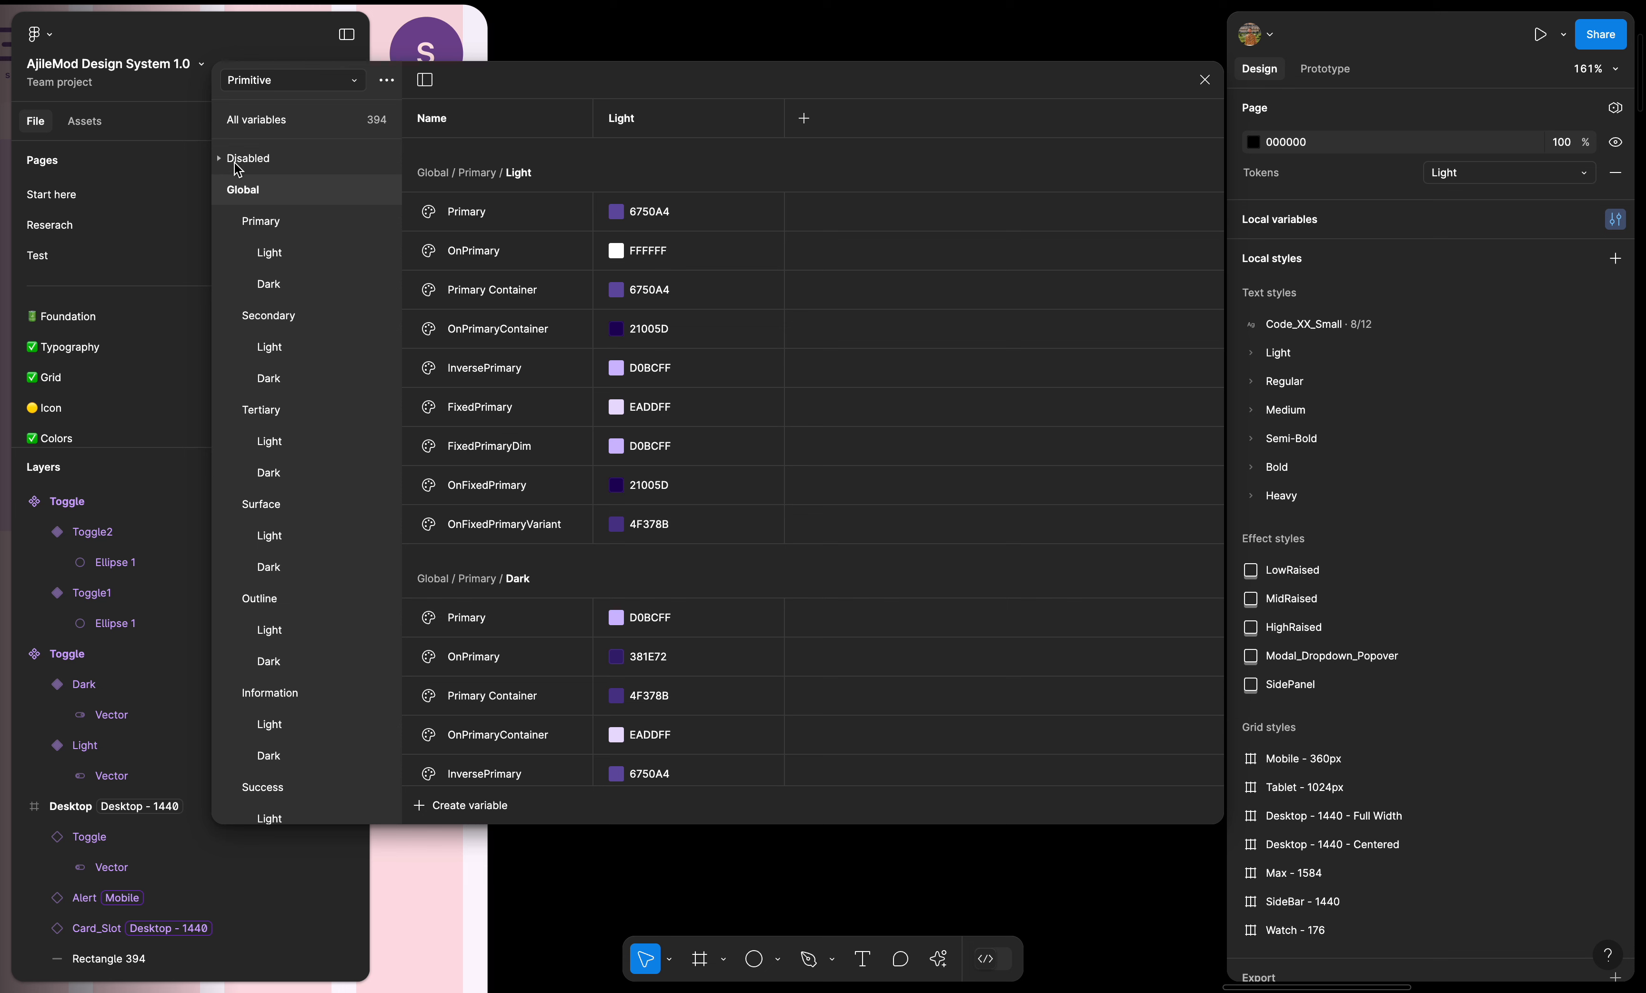
pyautogui.click(282, 225)
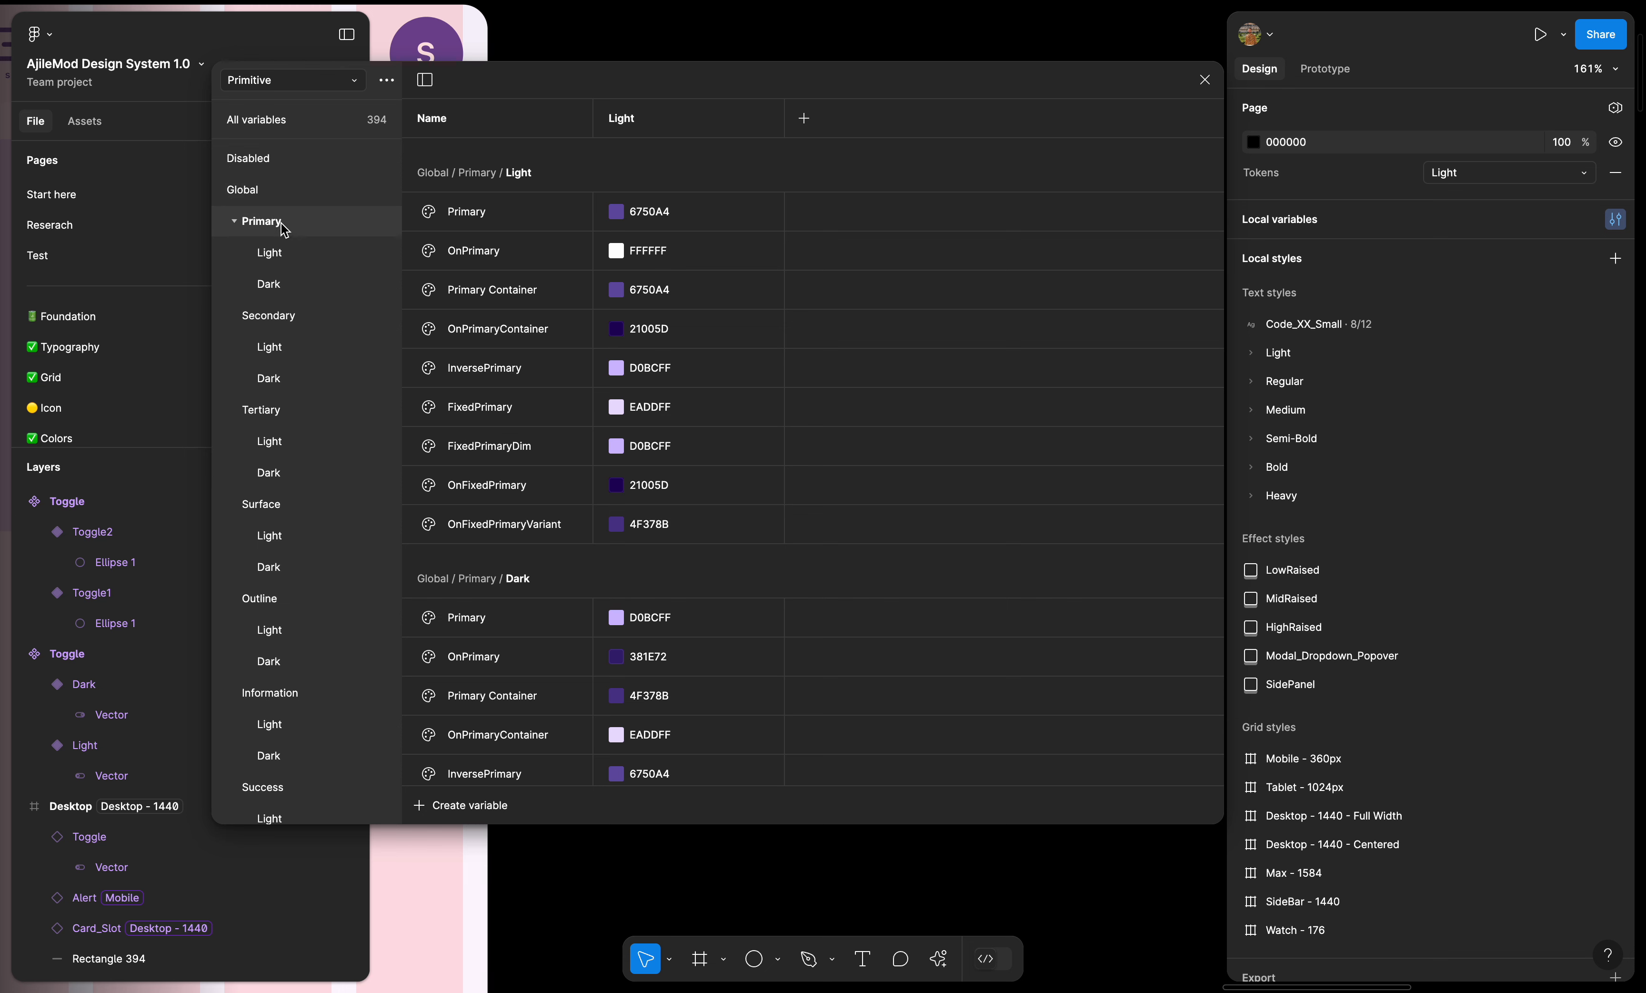
pyautogui.click(304, 255)
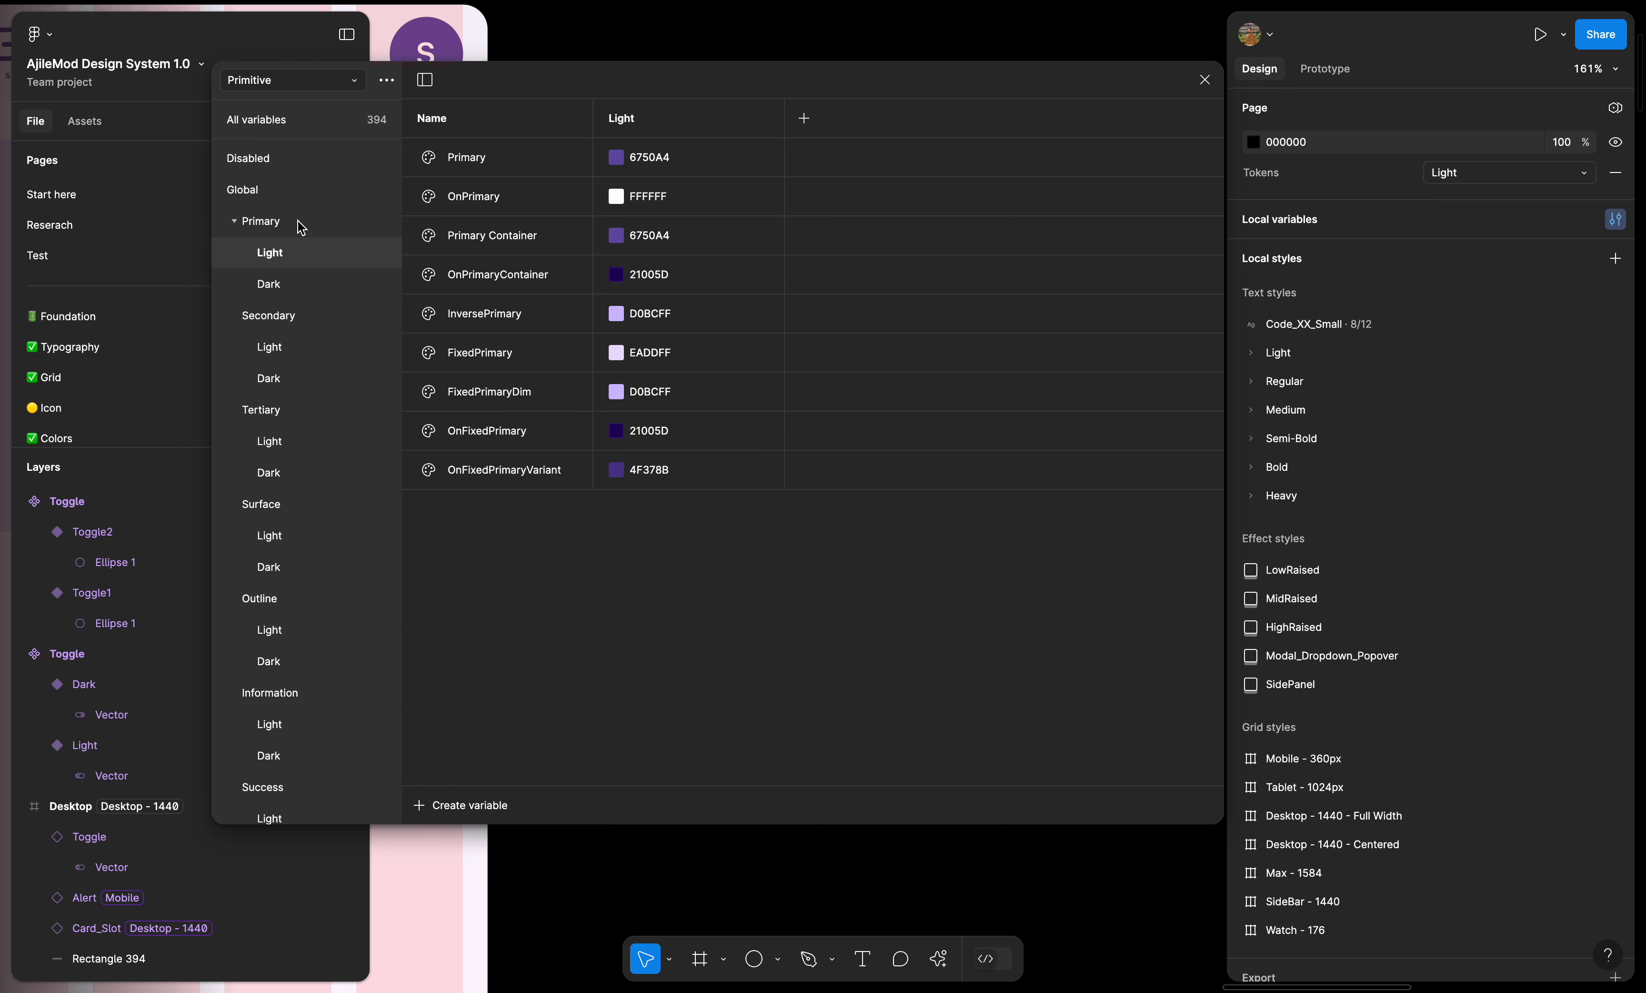
pyautogui.click(344, 284)
# - Compare the Tokens collection's Light and Dark modes with the Primitive collection's Primary colours, and close the variables
pyautogui.click(300, 84)
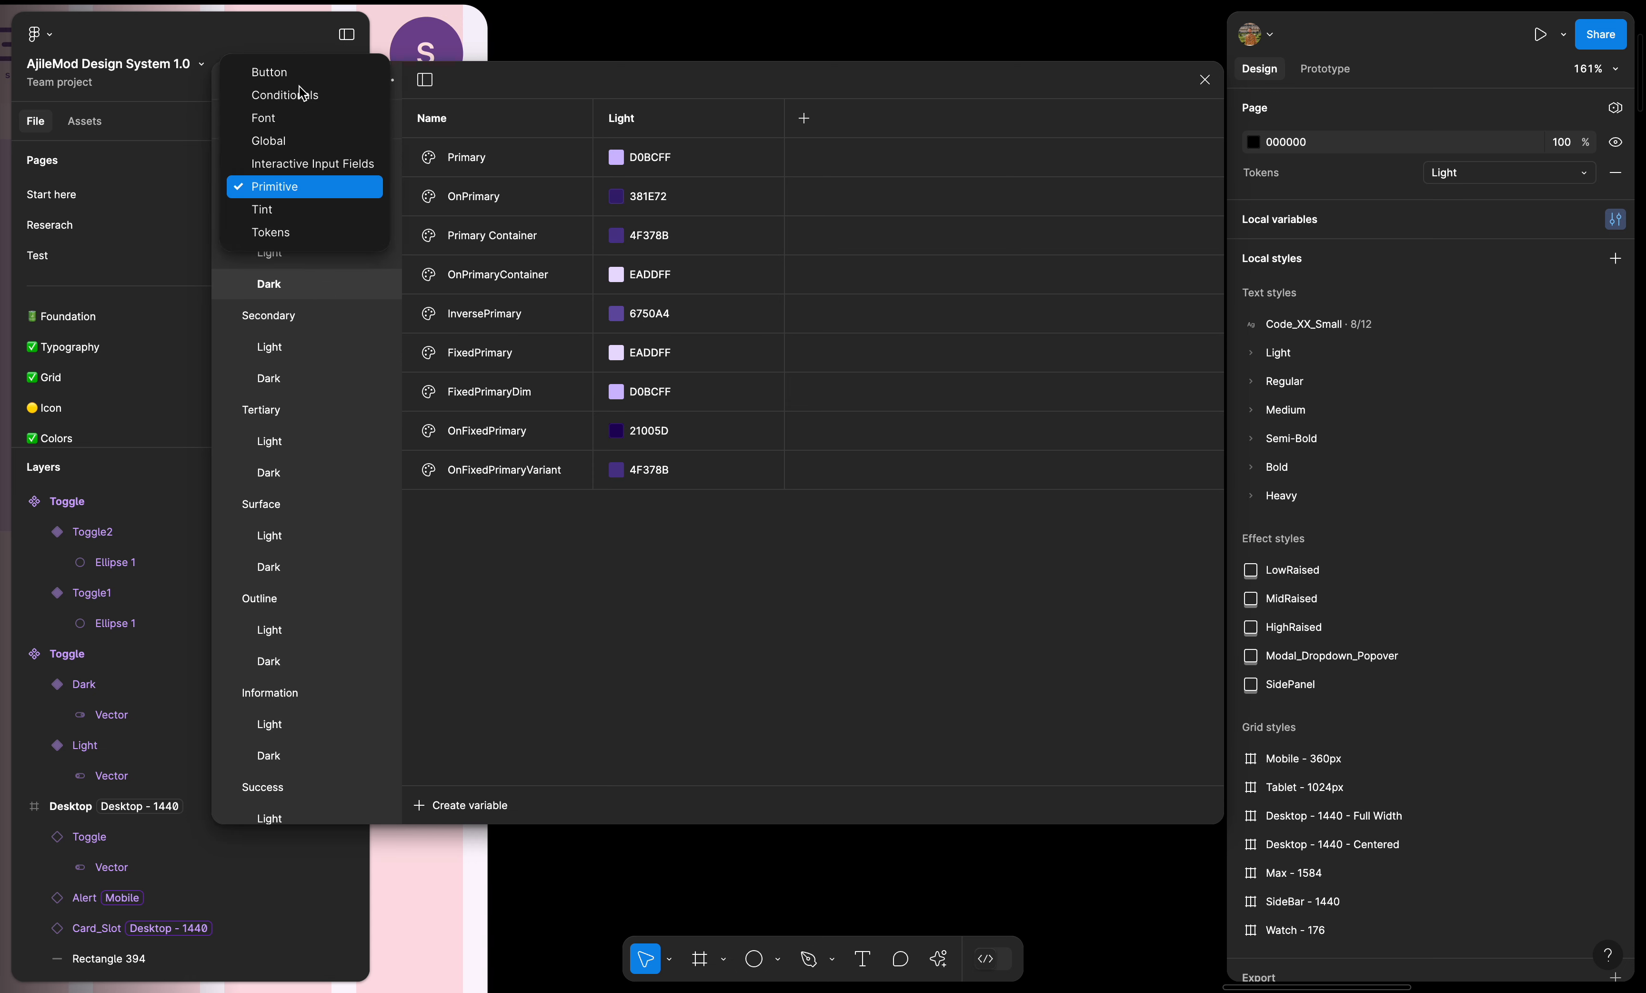
pyautogui.click(305, 235)
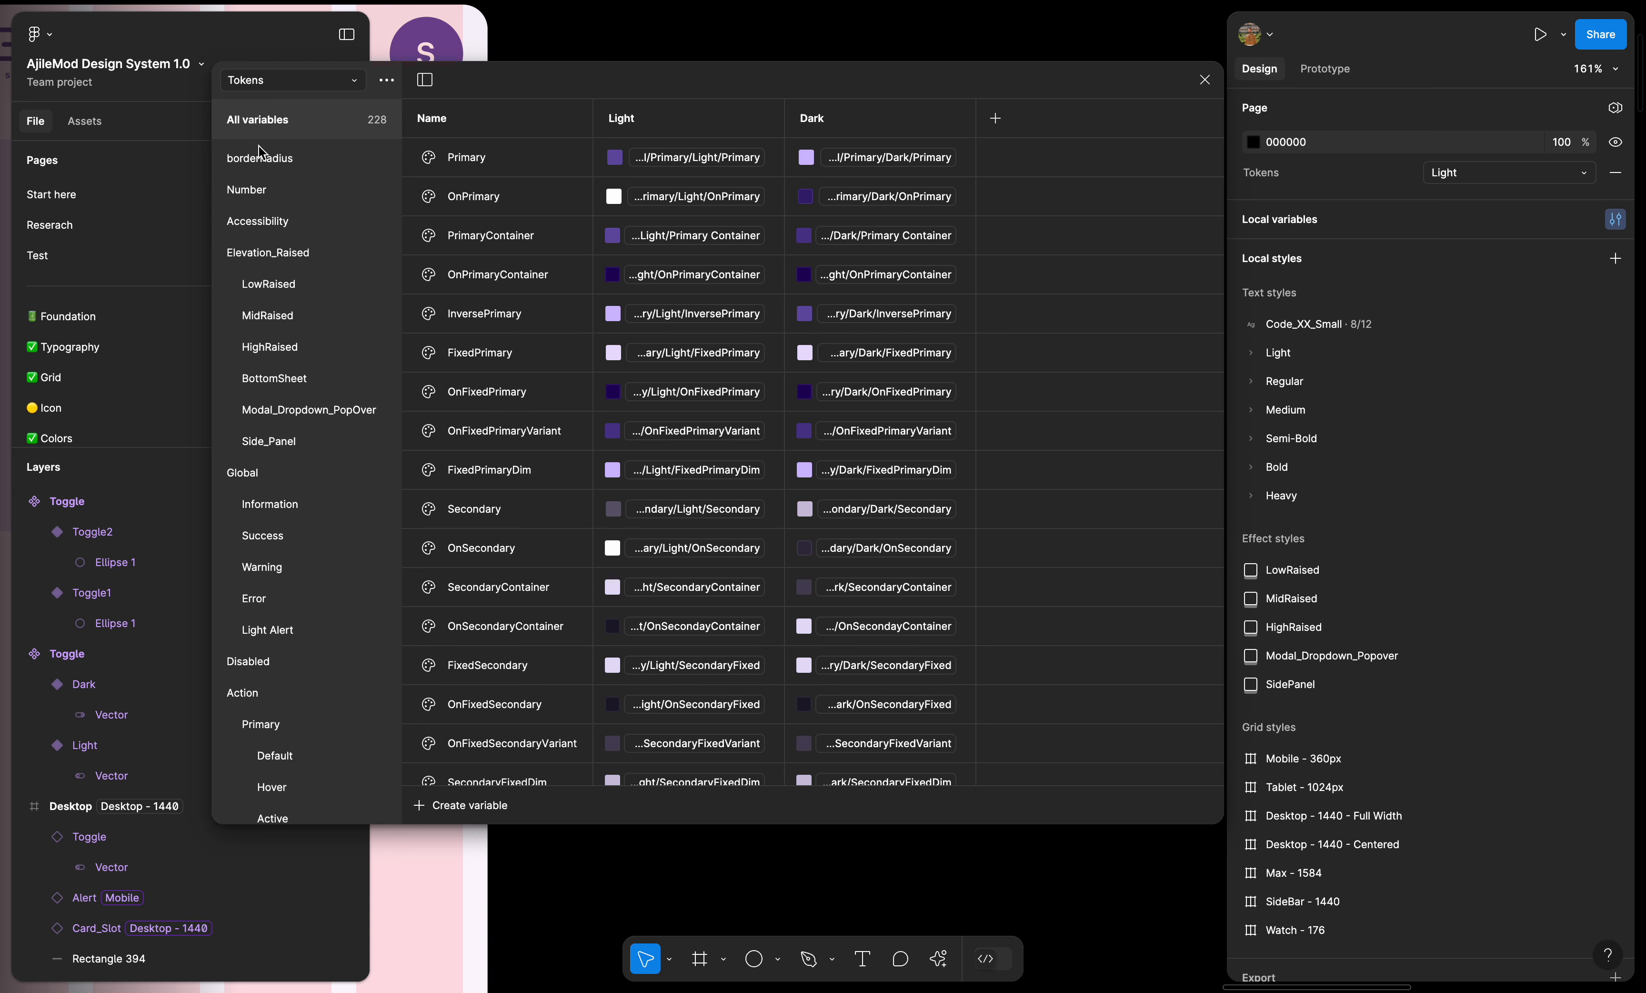
pyautogui.click(473, 160)
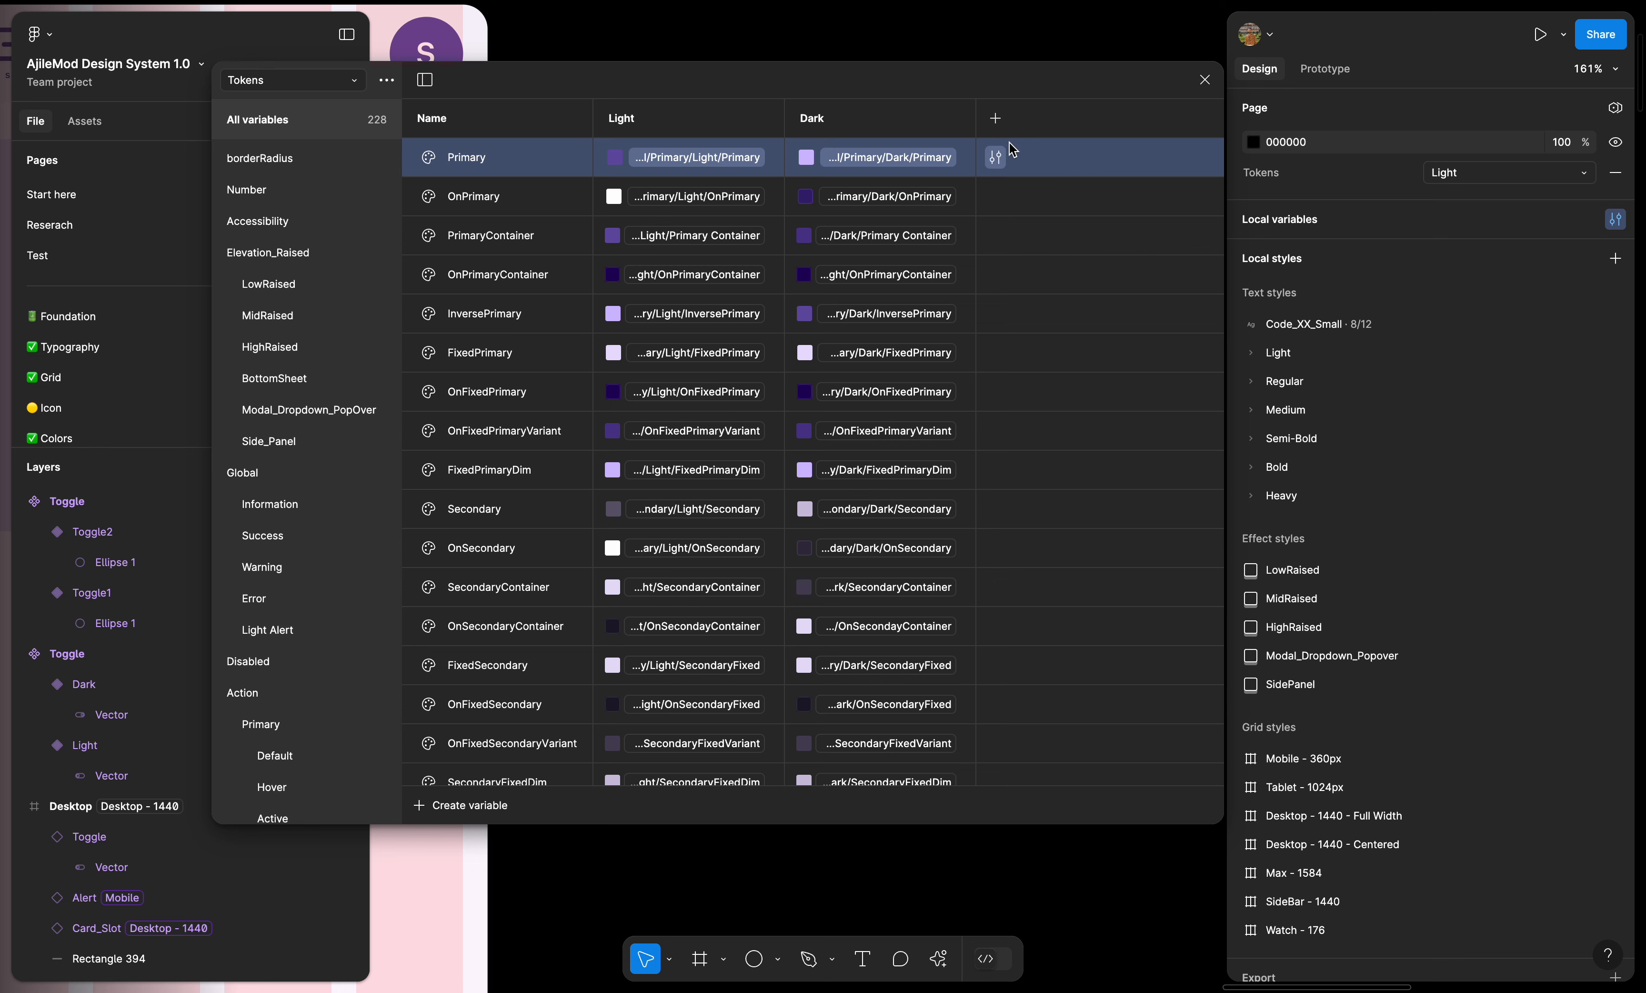
pyautogui.click(314, 84)
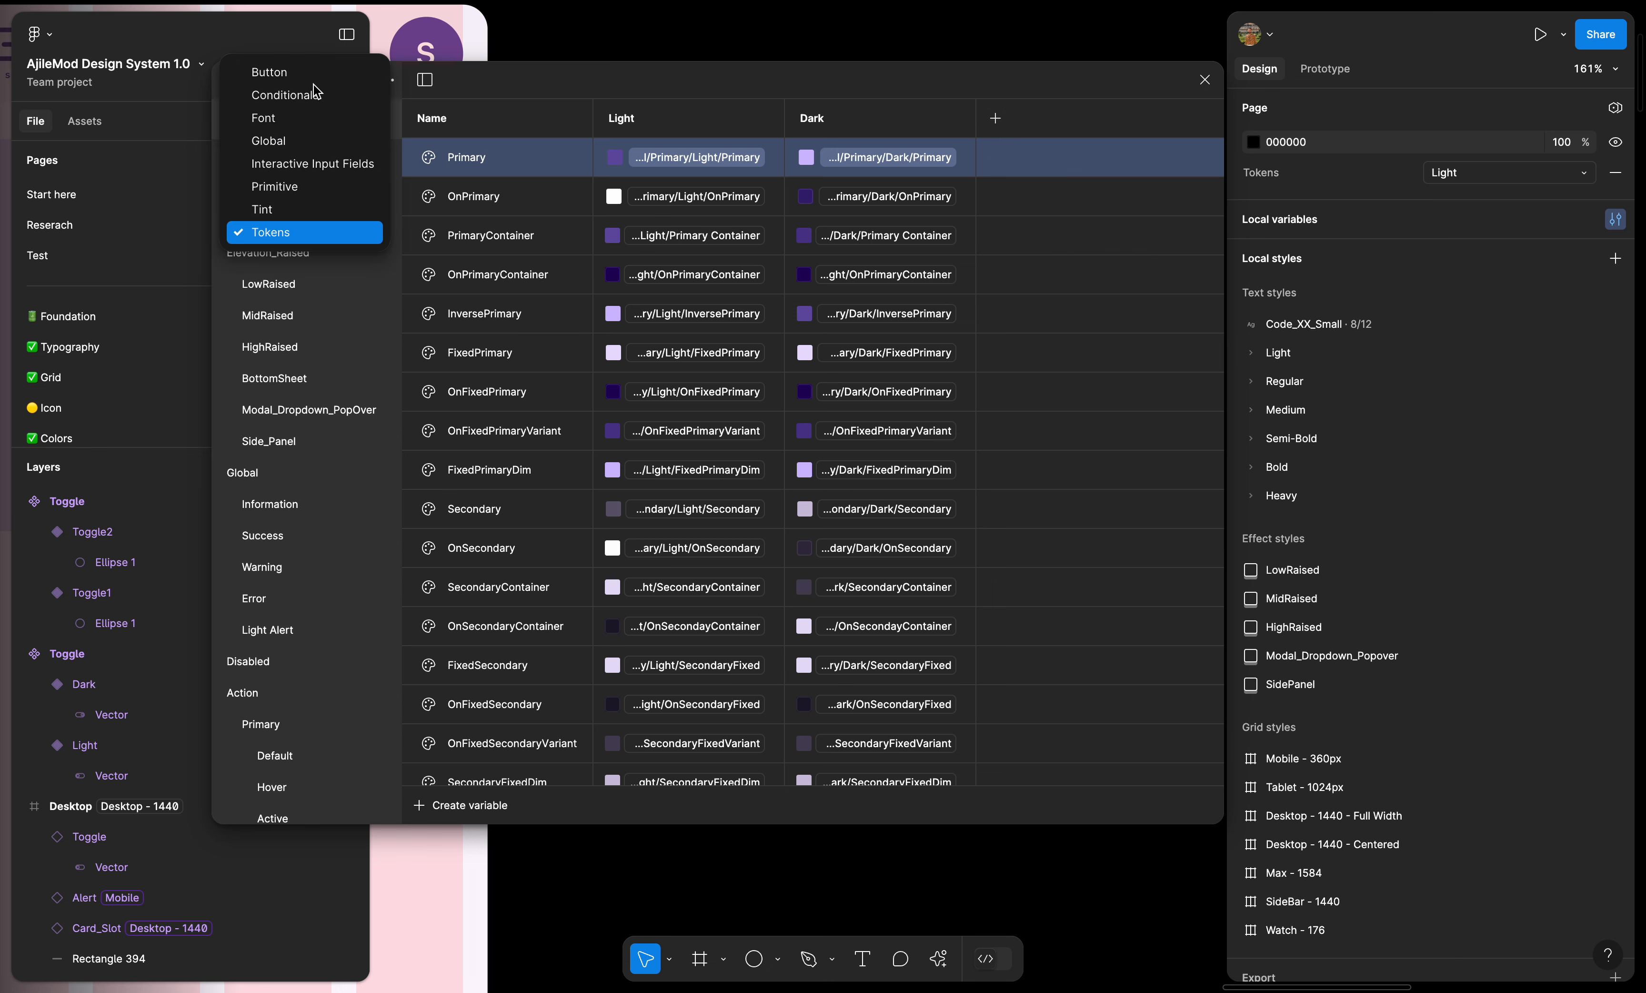
pyautogui.click(288, 187)
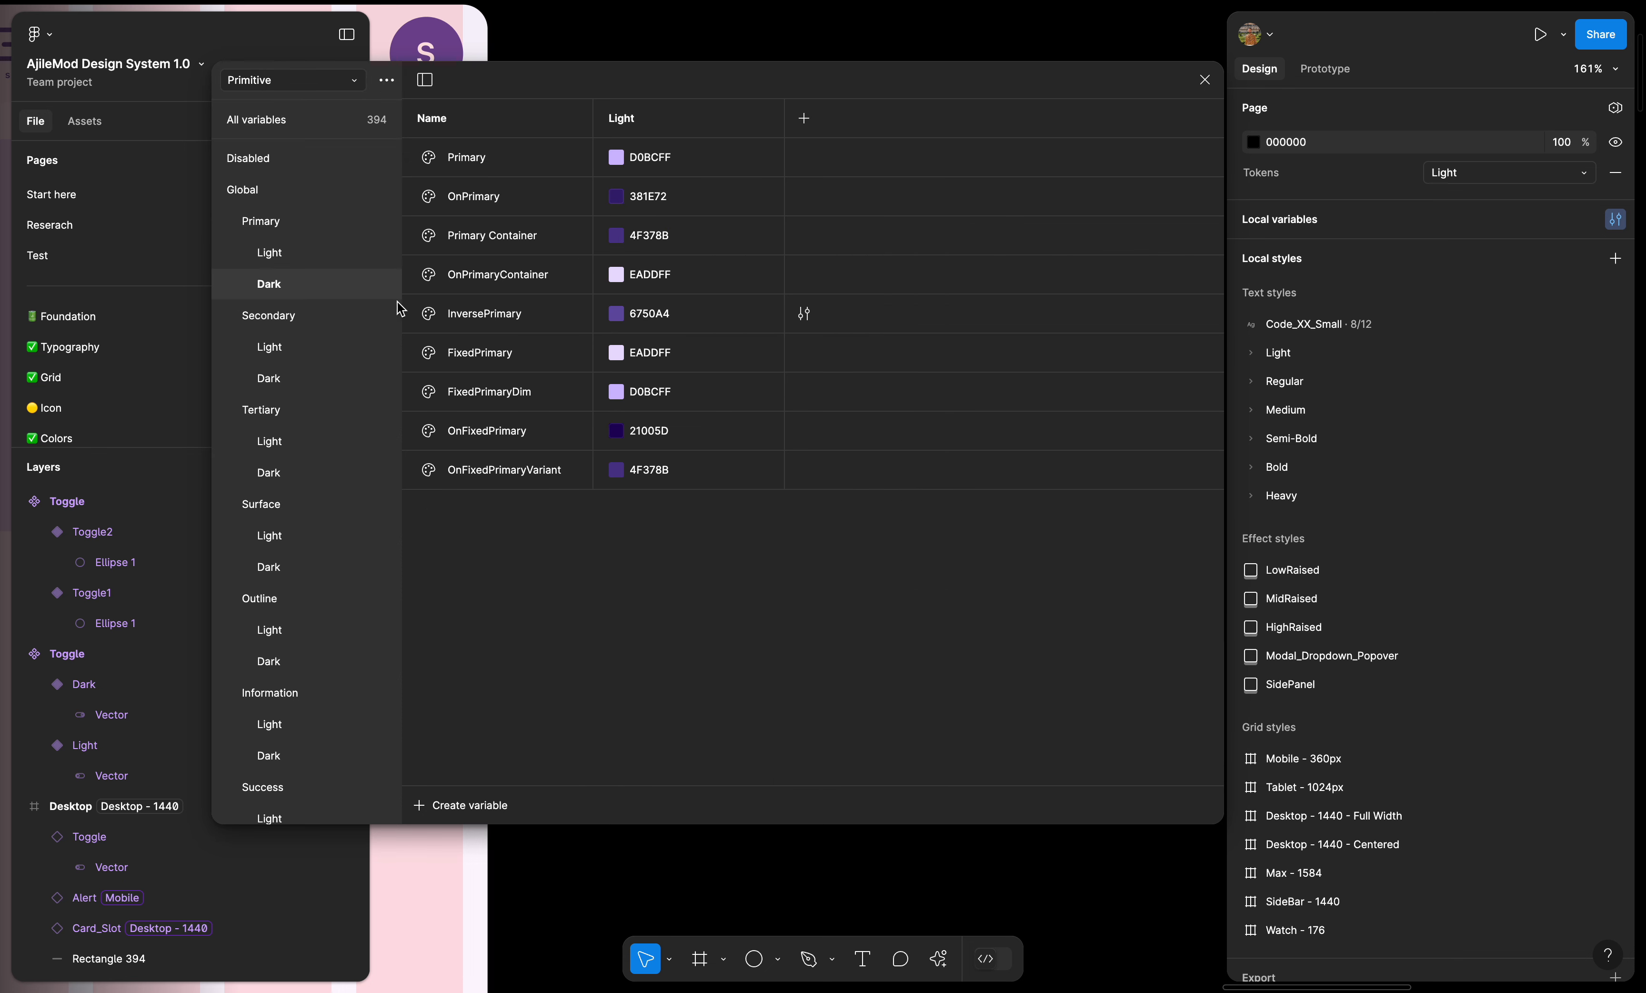
pyautogui.click(287, 254)
pyautogui.click(279, 286)
pyautogui.click(287, 81)
pyautogui.click(274, 230)
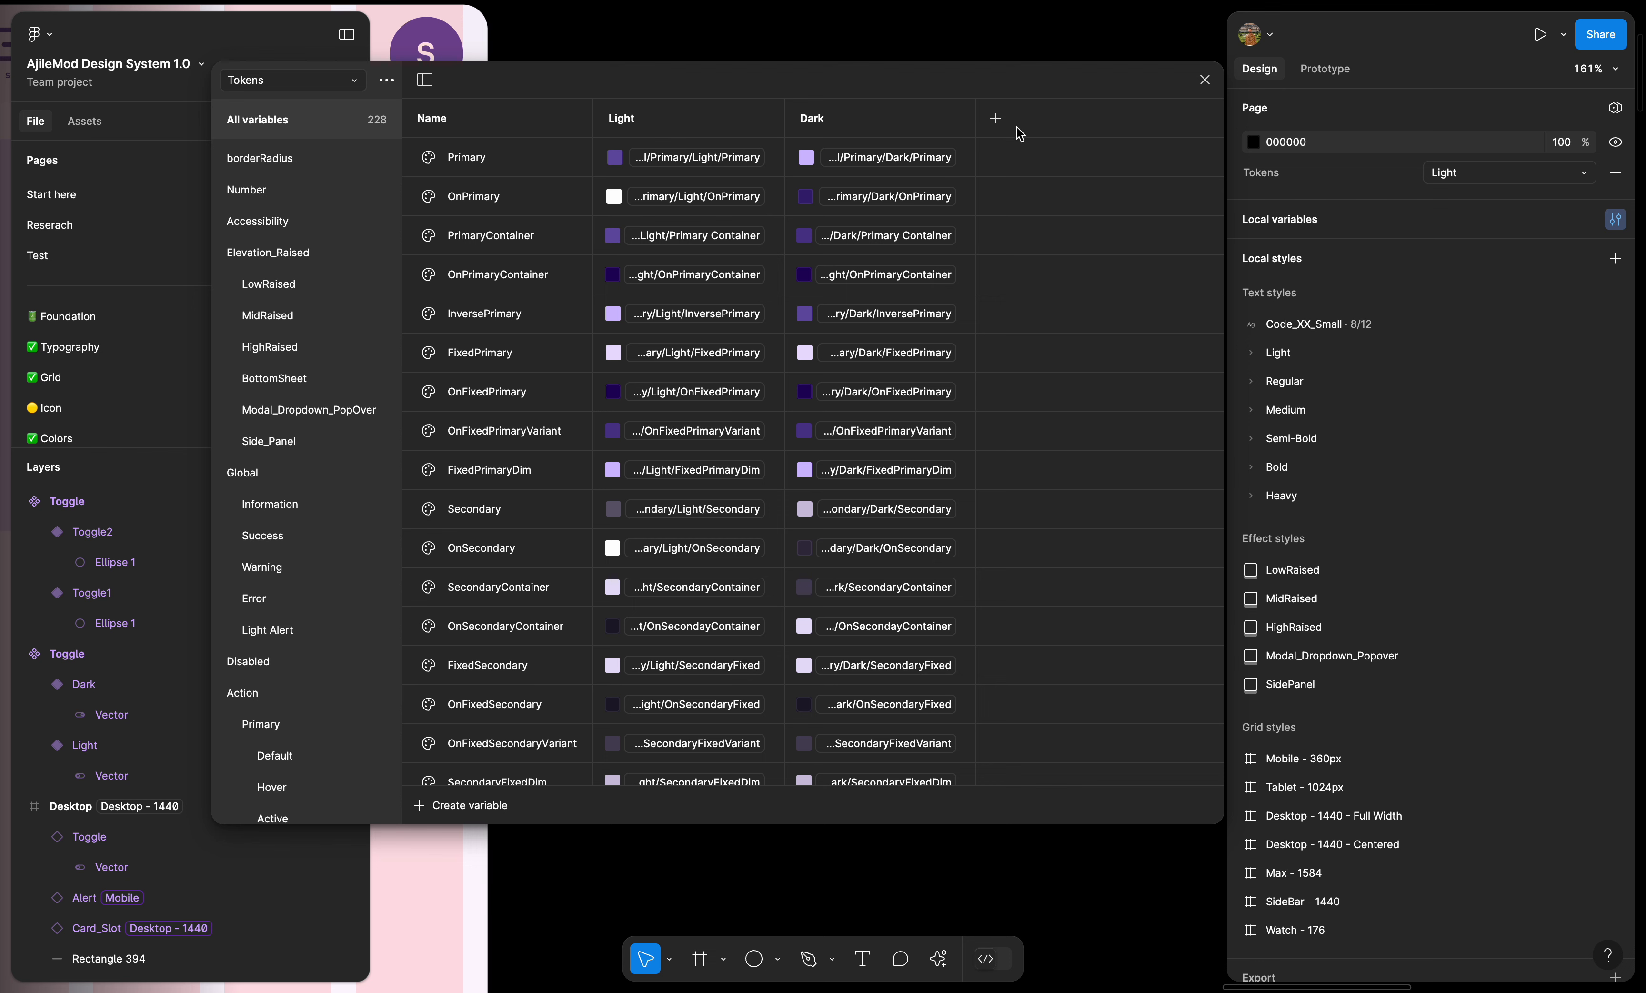
pyautogui.click(1205, 79)
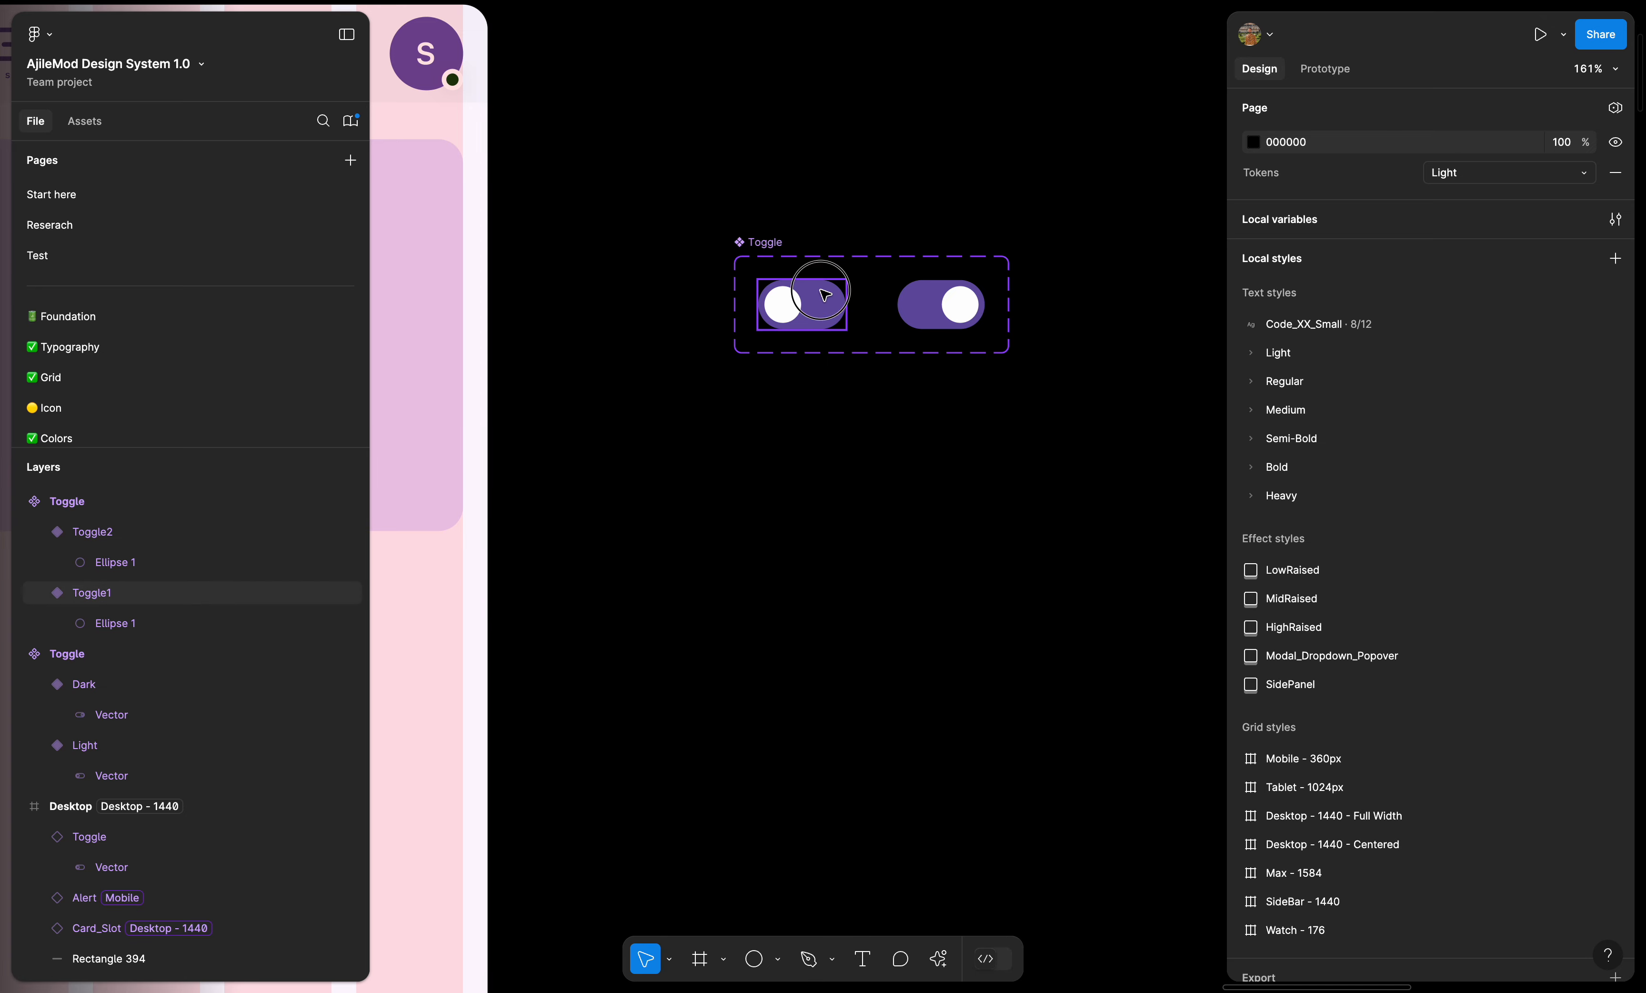
# - Set Toggle1's on-click action to Set variable mode, using the Tokens collection with the Dark mode
pyautogui.click(836, 320)
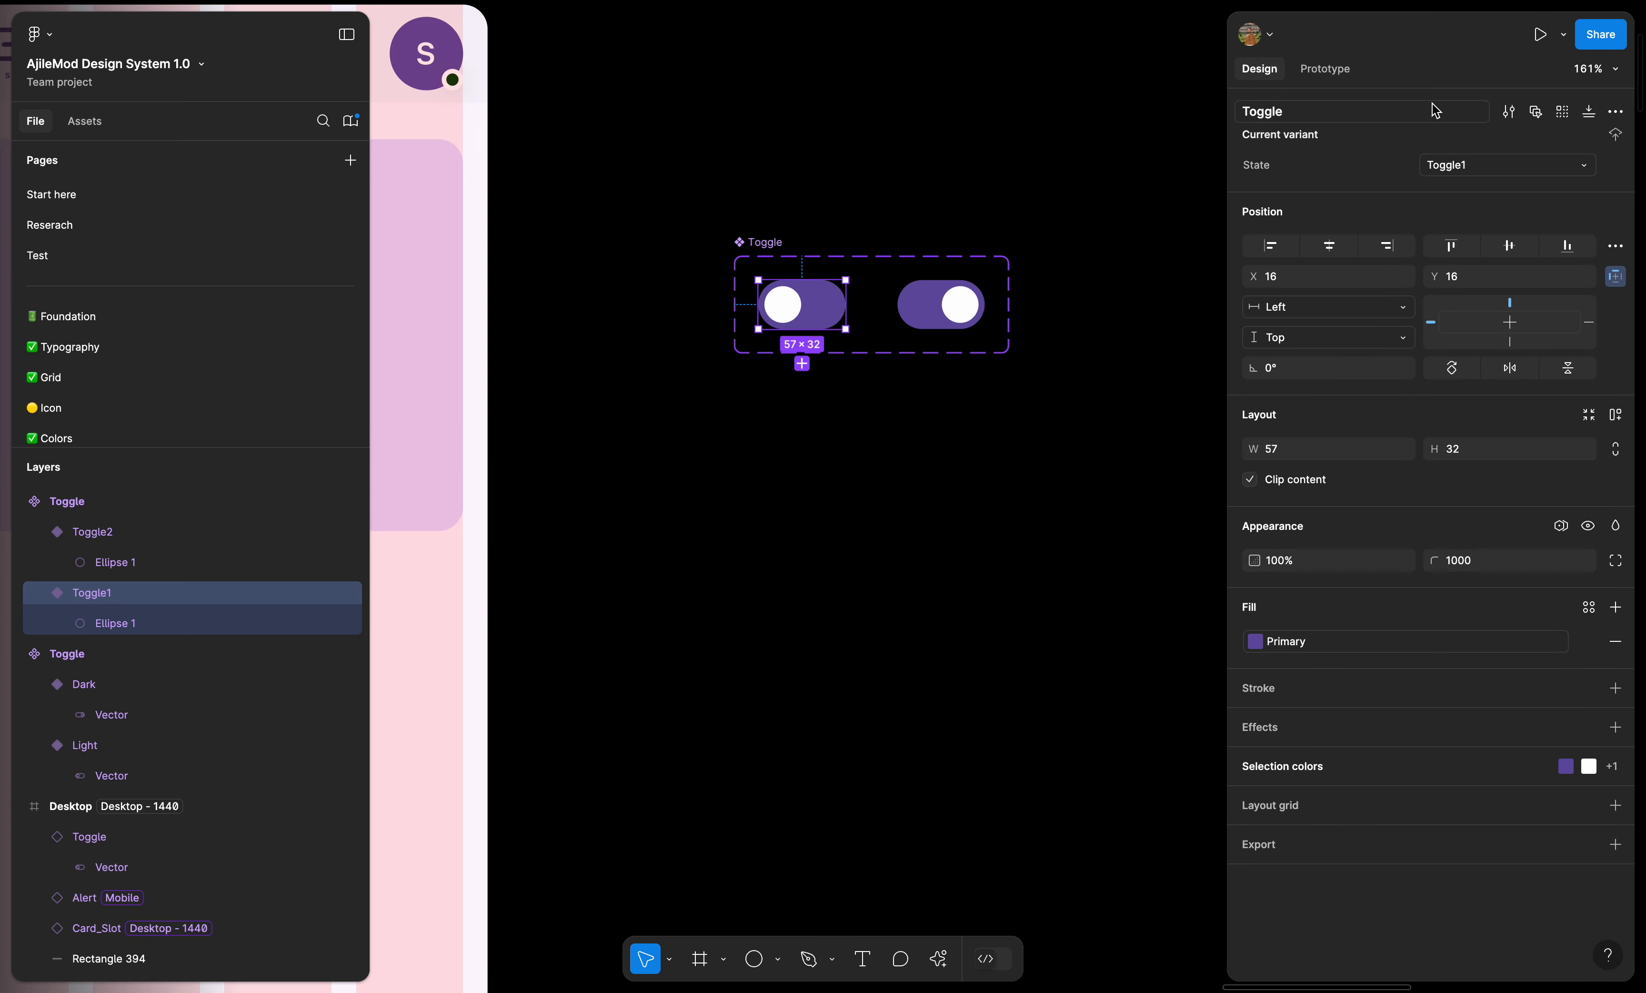
pyautogui.click(1325, 71)
pyautogui.click(1467, 147)
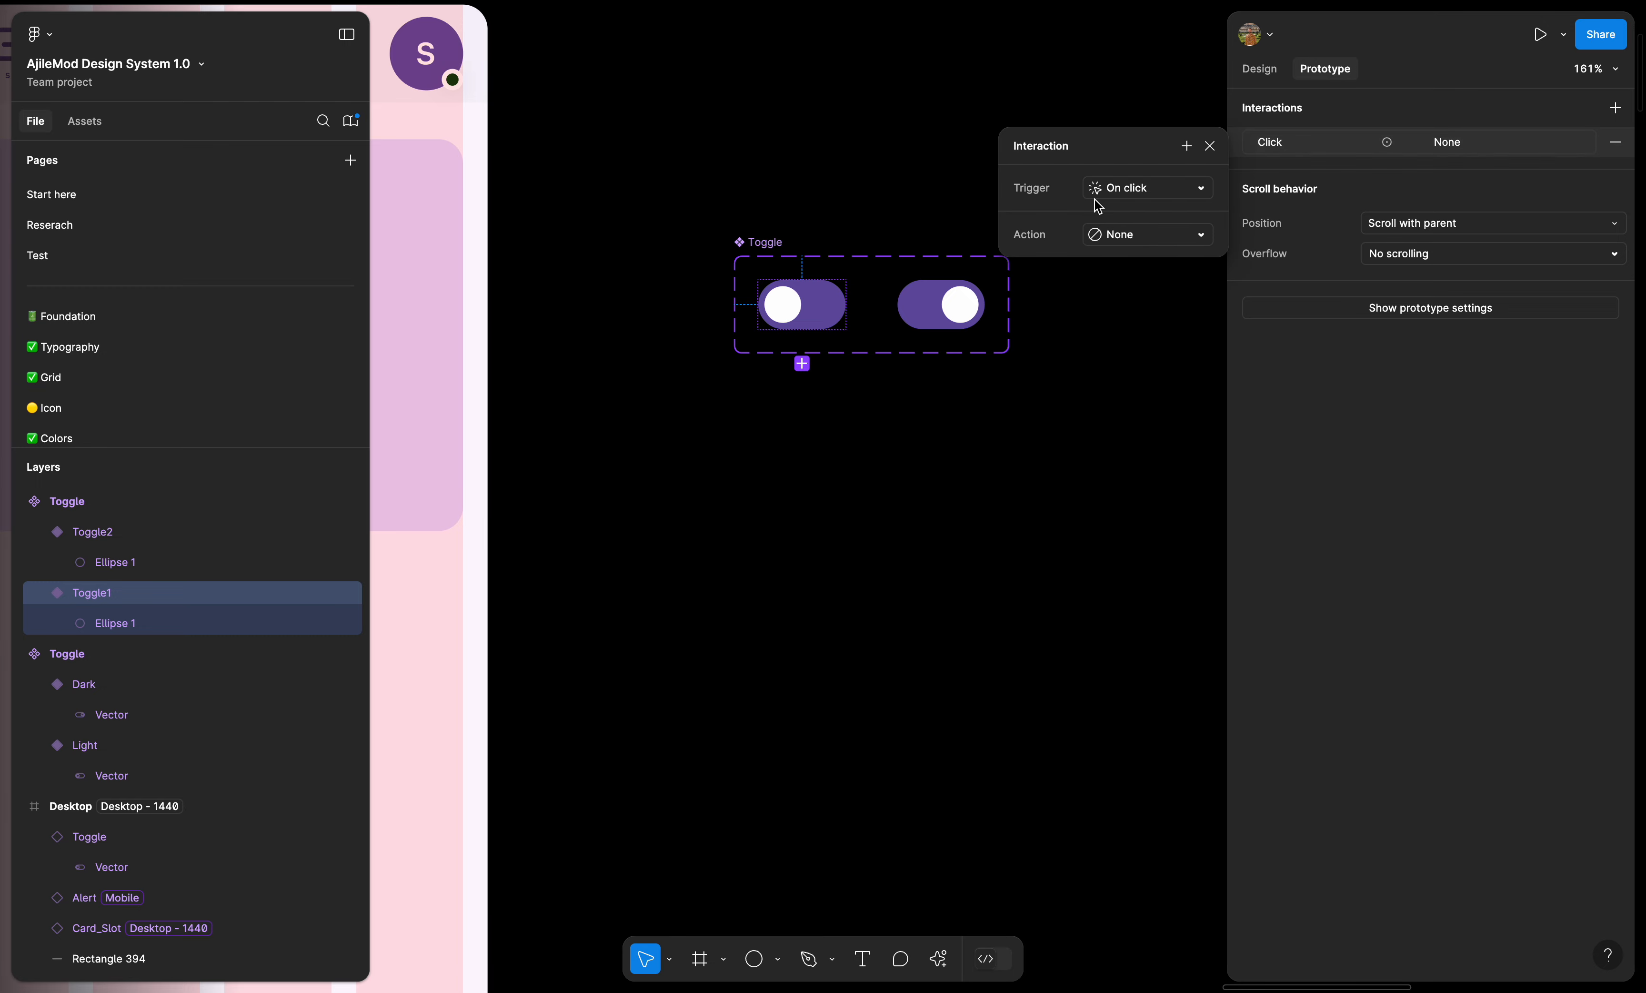
pyautogui.click(1192, 241)
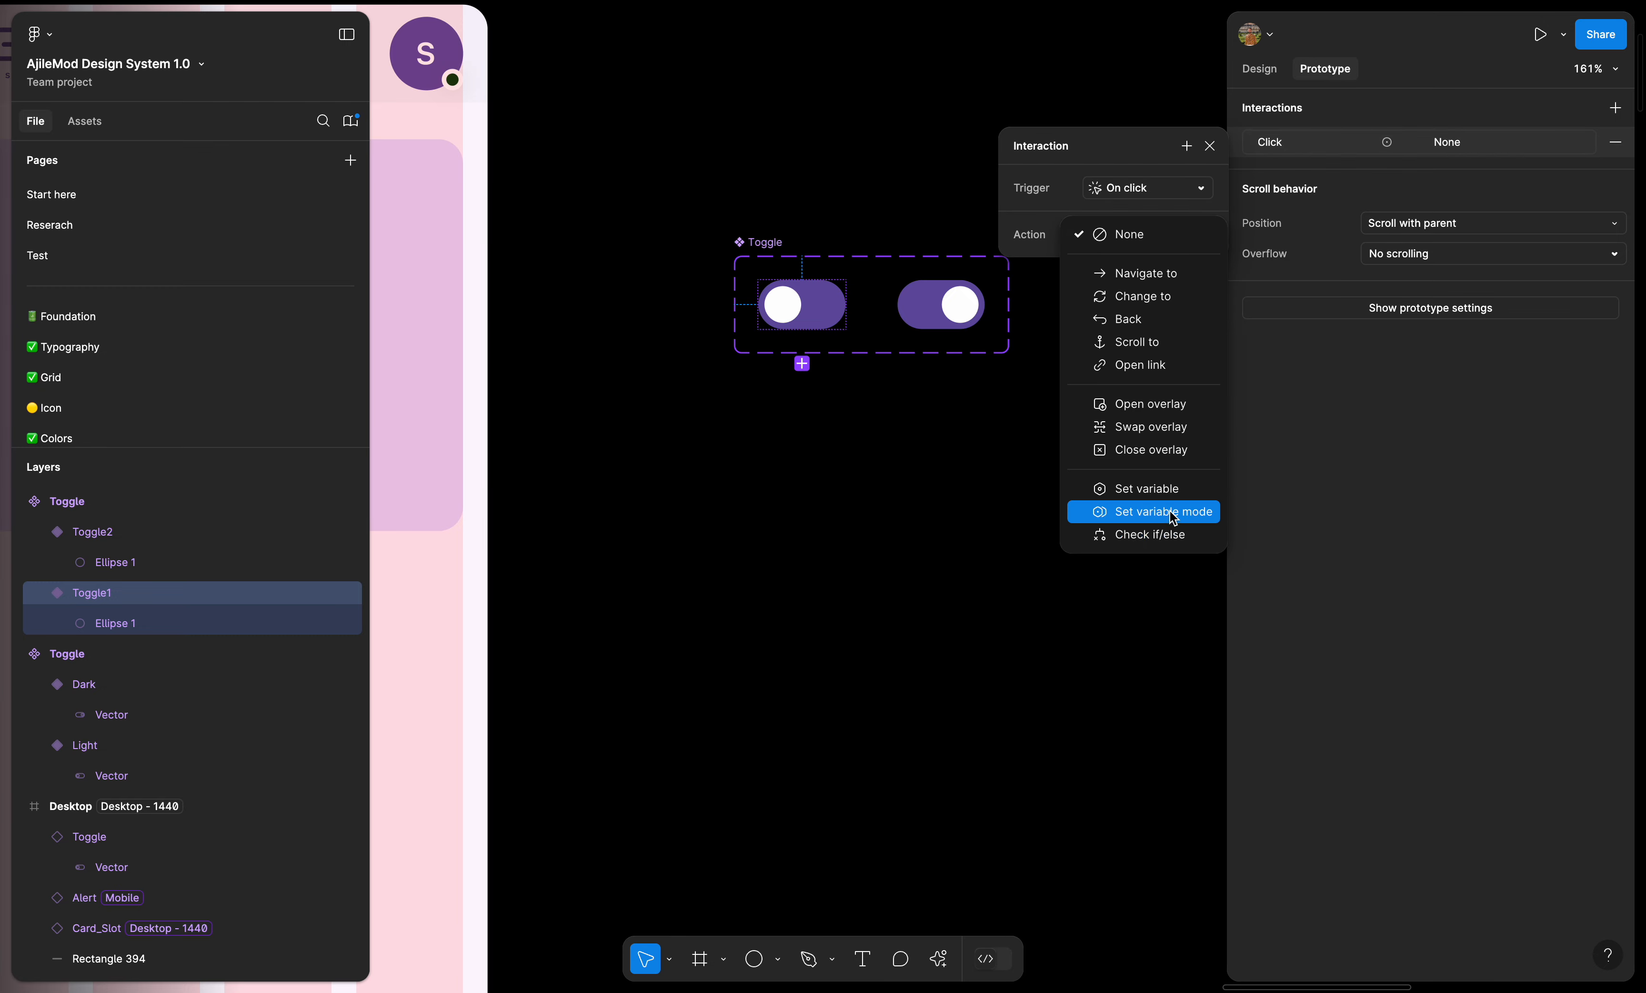
pyautogui.click(1197, 513)
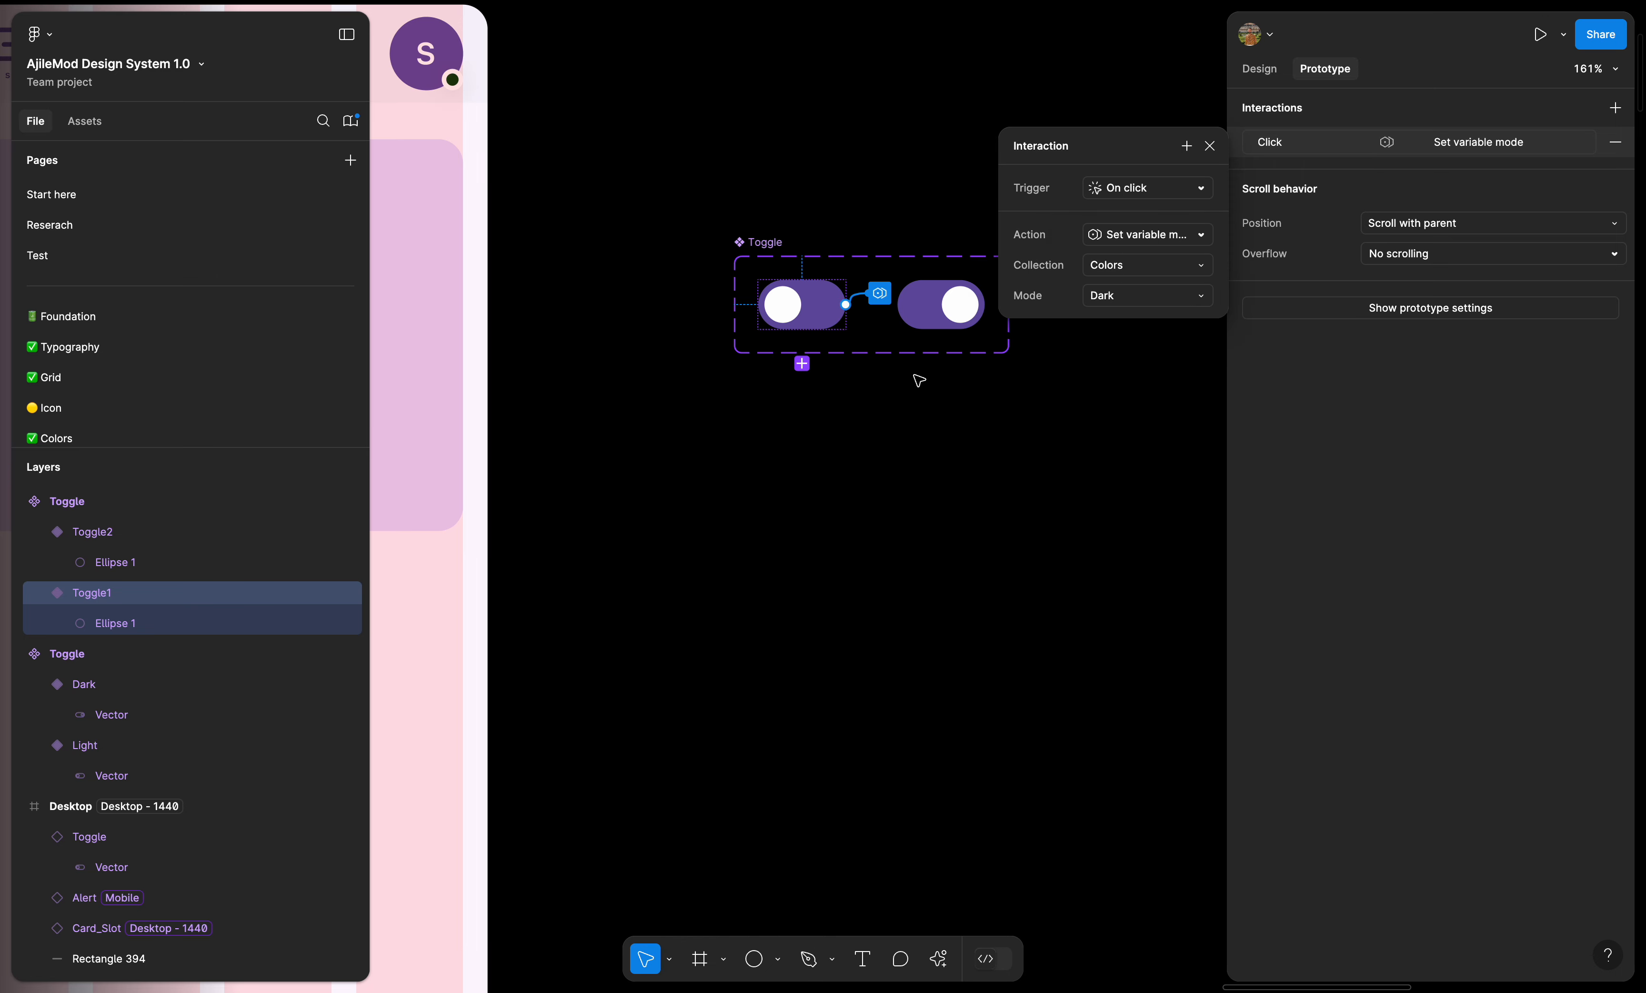
pyautogui.hscroll(3, 919, 375)
pyautogui.scroll(-1, 919, 376)
pyautogui.click(1147, 265)
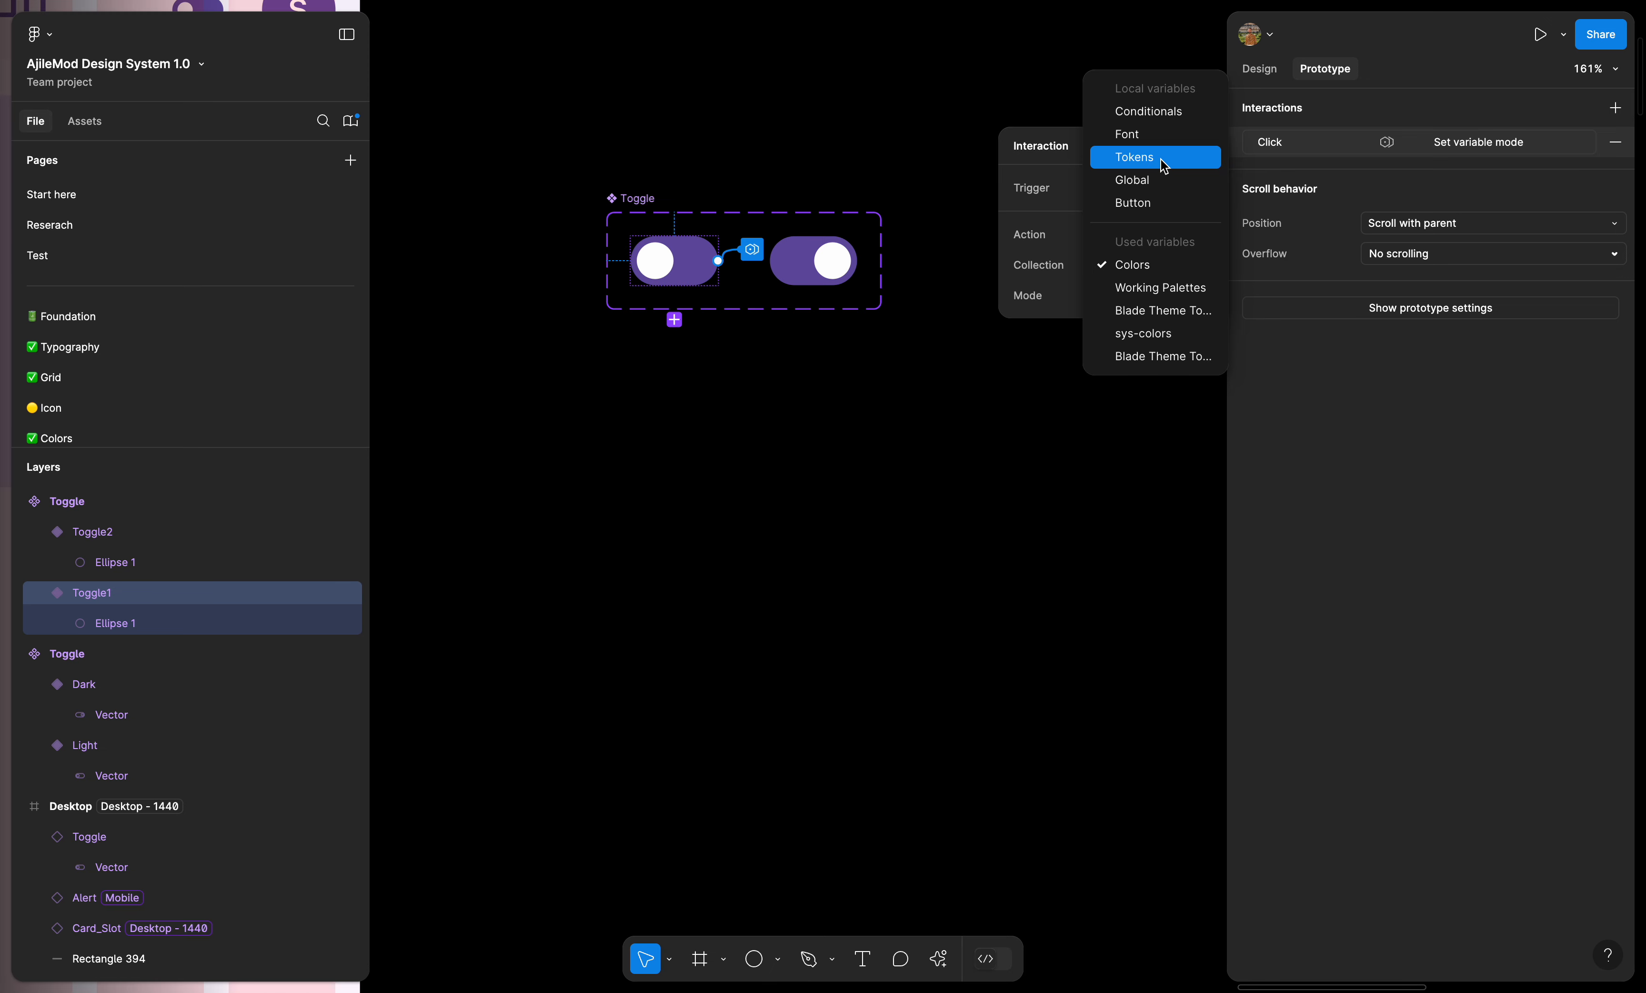
pyautogui.click(1164, 166)
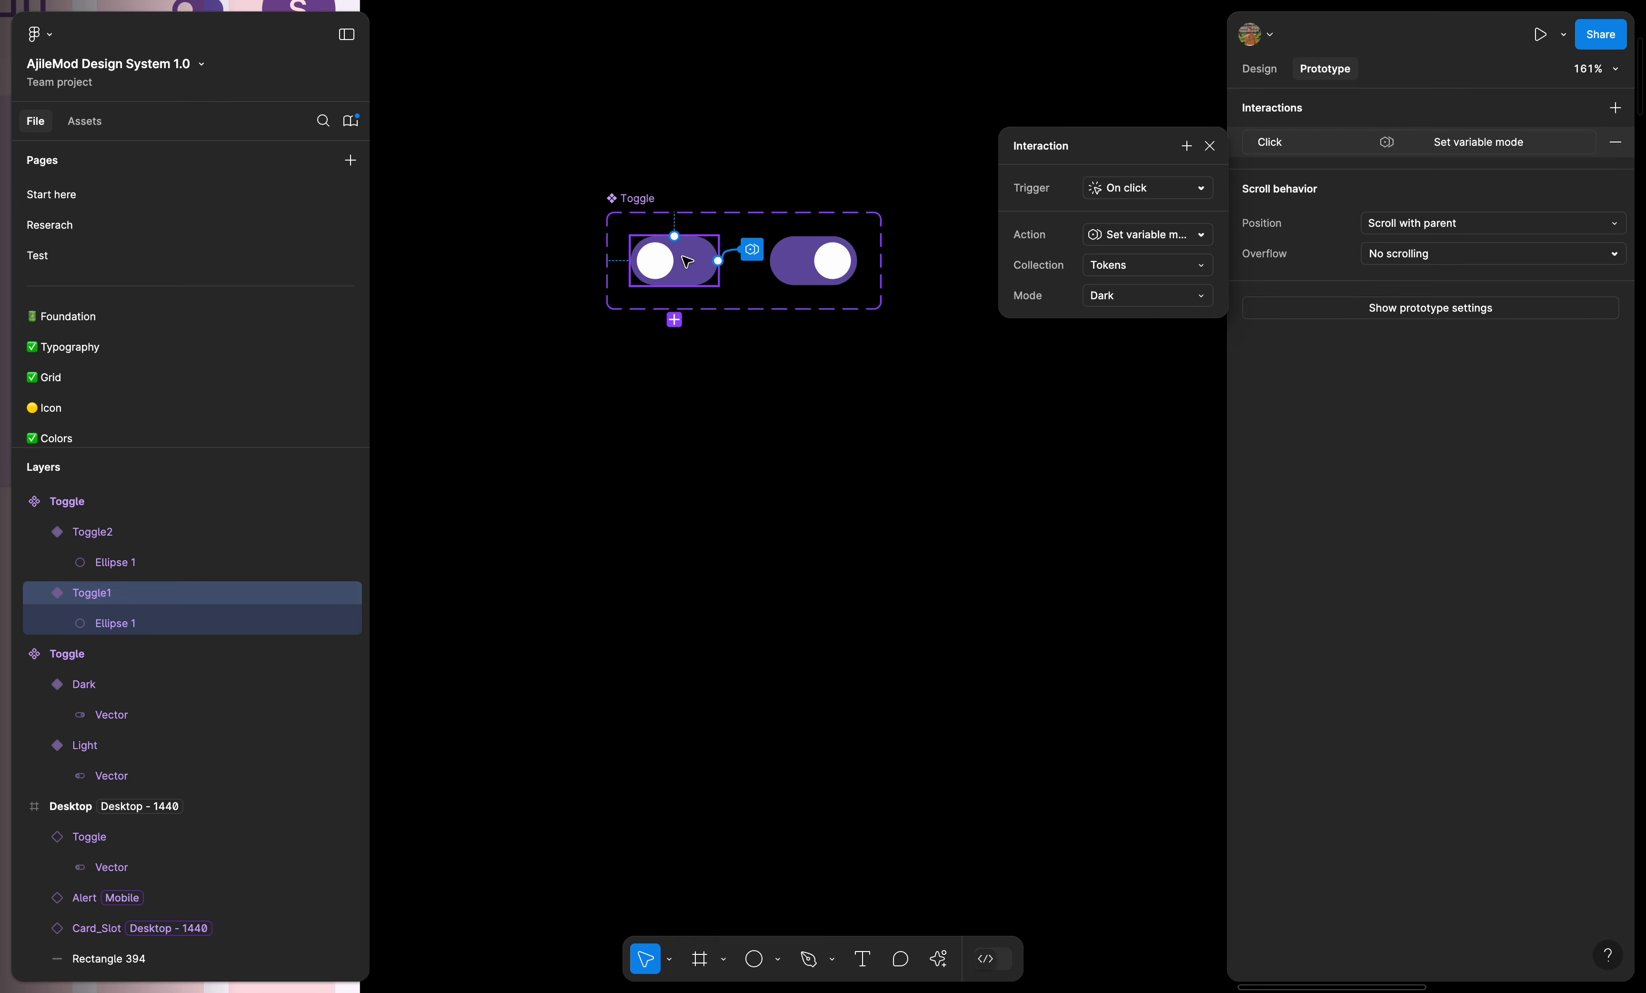
# - Check the prototype interactions of the Toggle2 and Toggle1 variants, and open Toggle1's click interaction
pyautogui.scroll(5, 712, 241)
pyautogui.hscroll(-1, 710, 239)
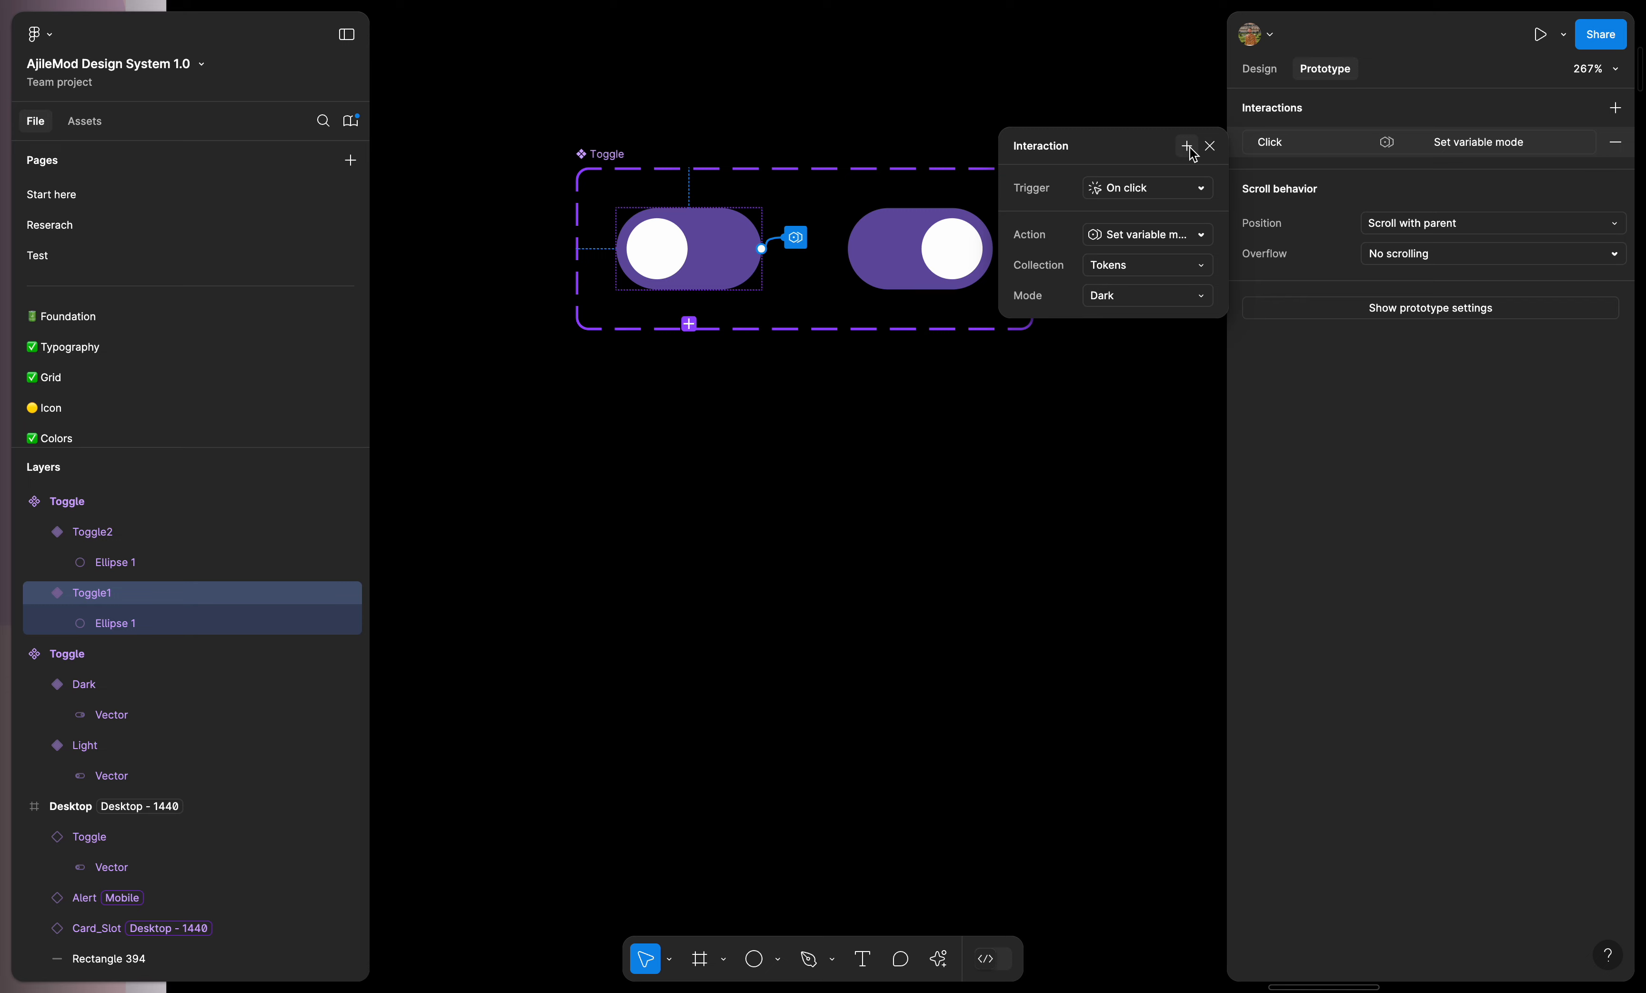
pyautogui.scroll(-3, 924, 483)
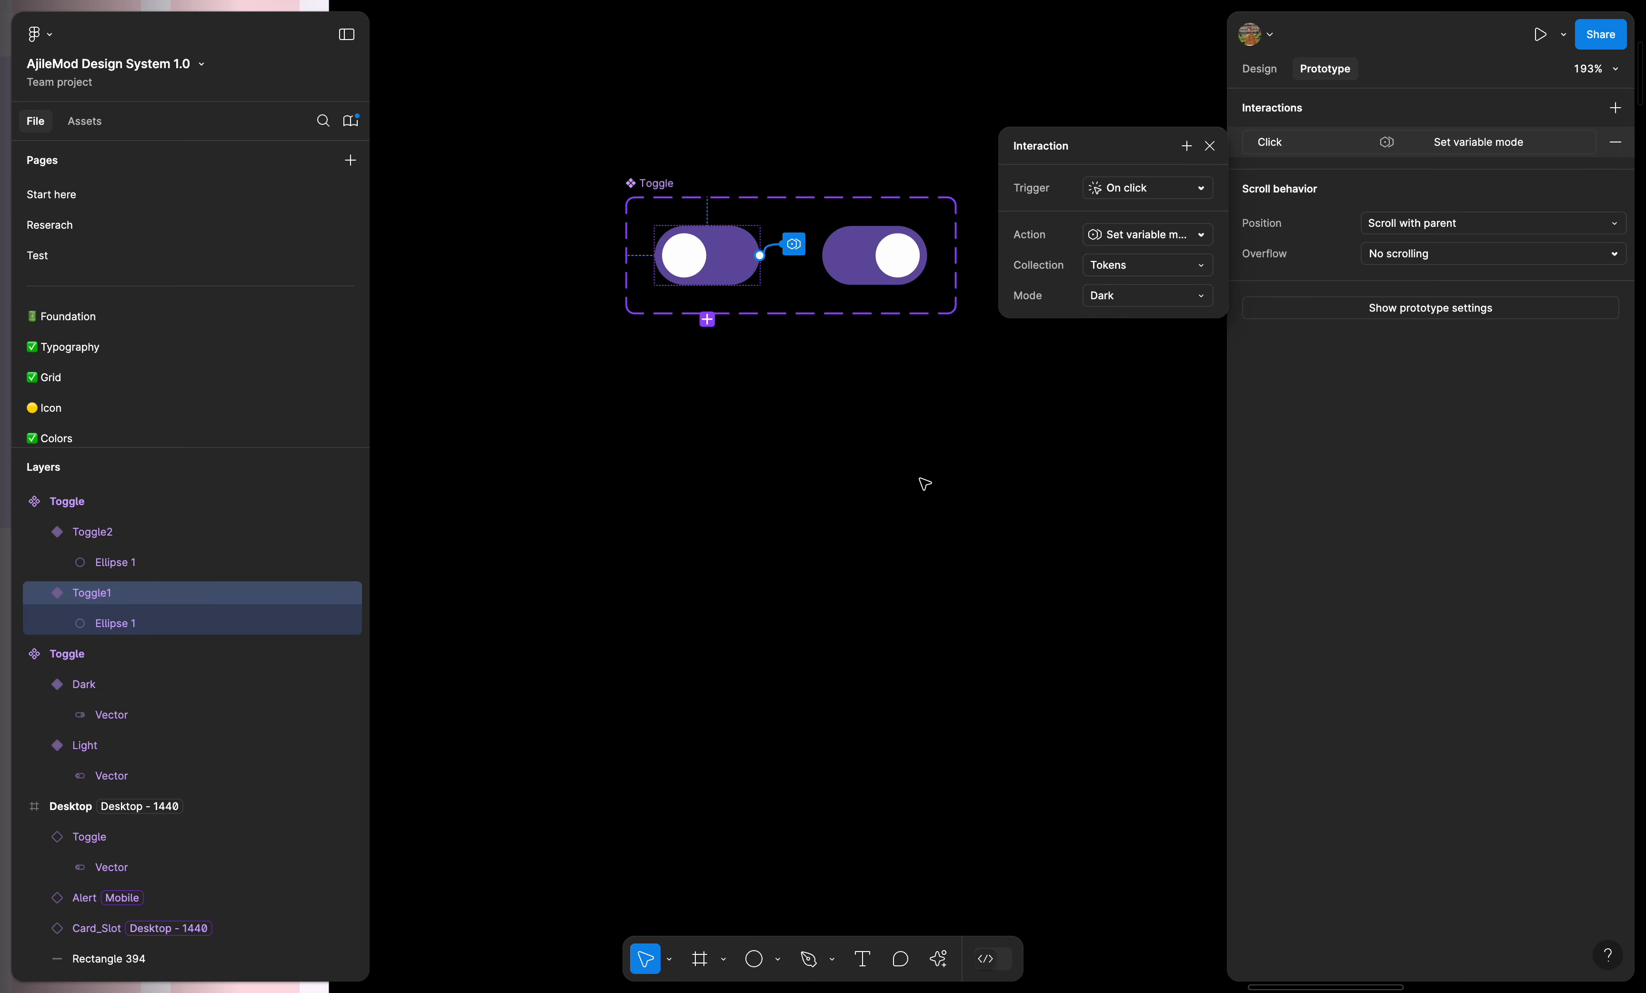
pyautogui.click(907, 370)
pyautogui.click(896, 258)
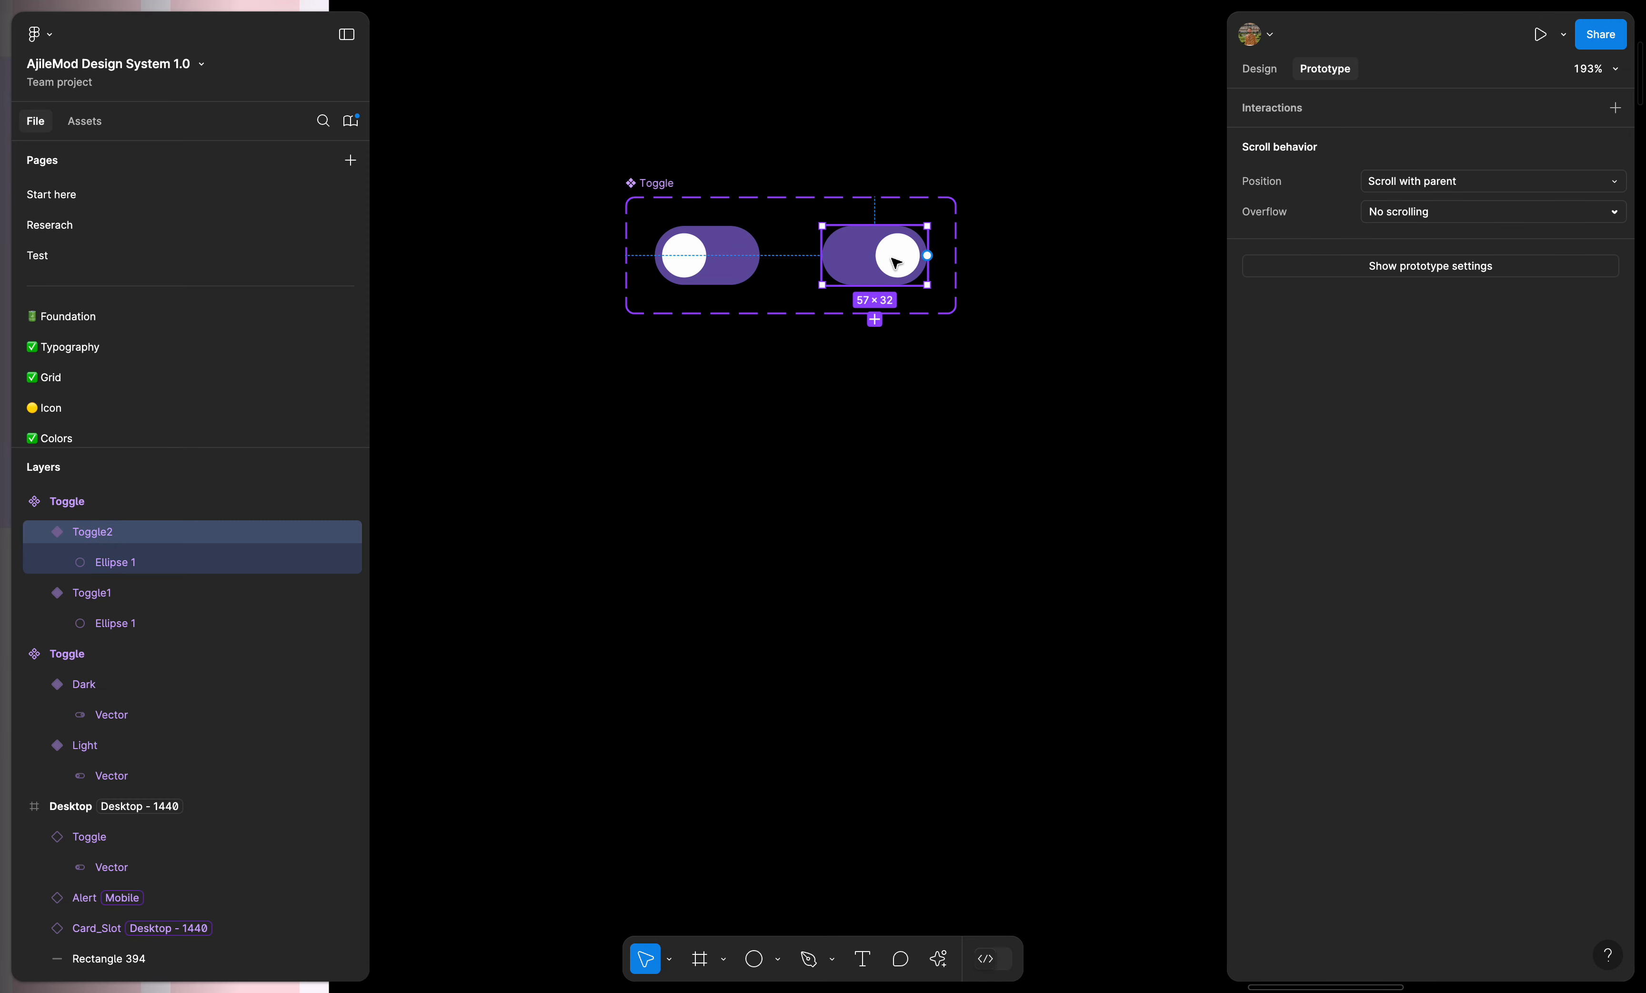
pyautogui.click(735, 263)
pyautogui.click(1424, 140)
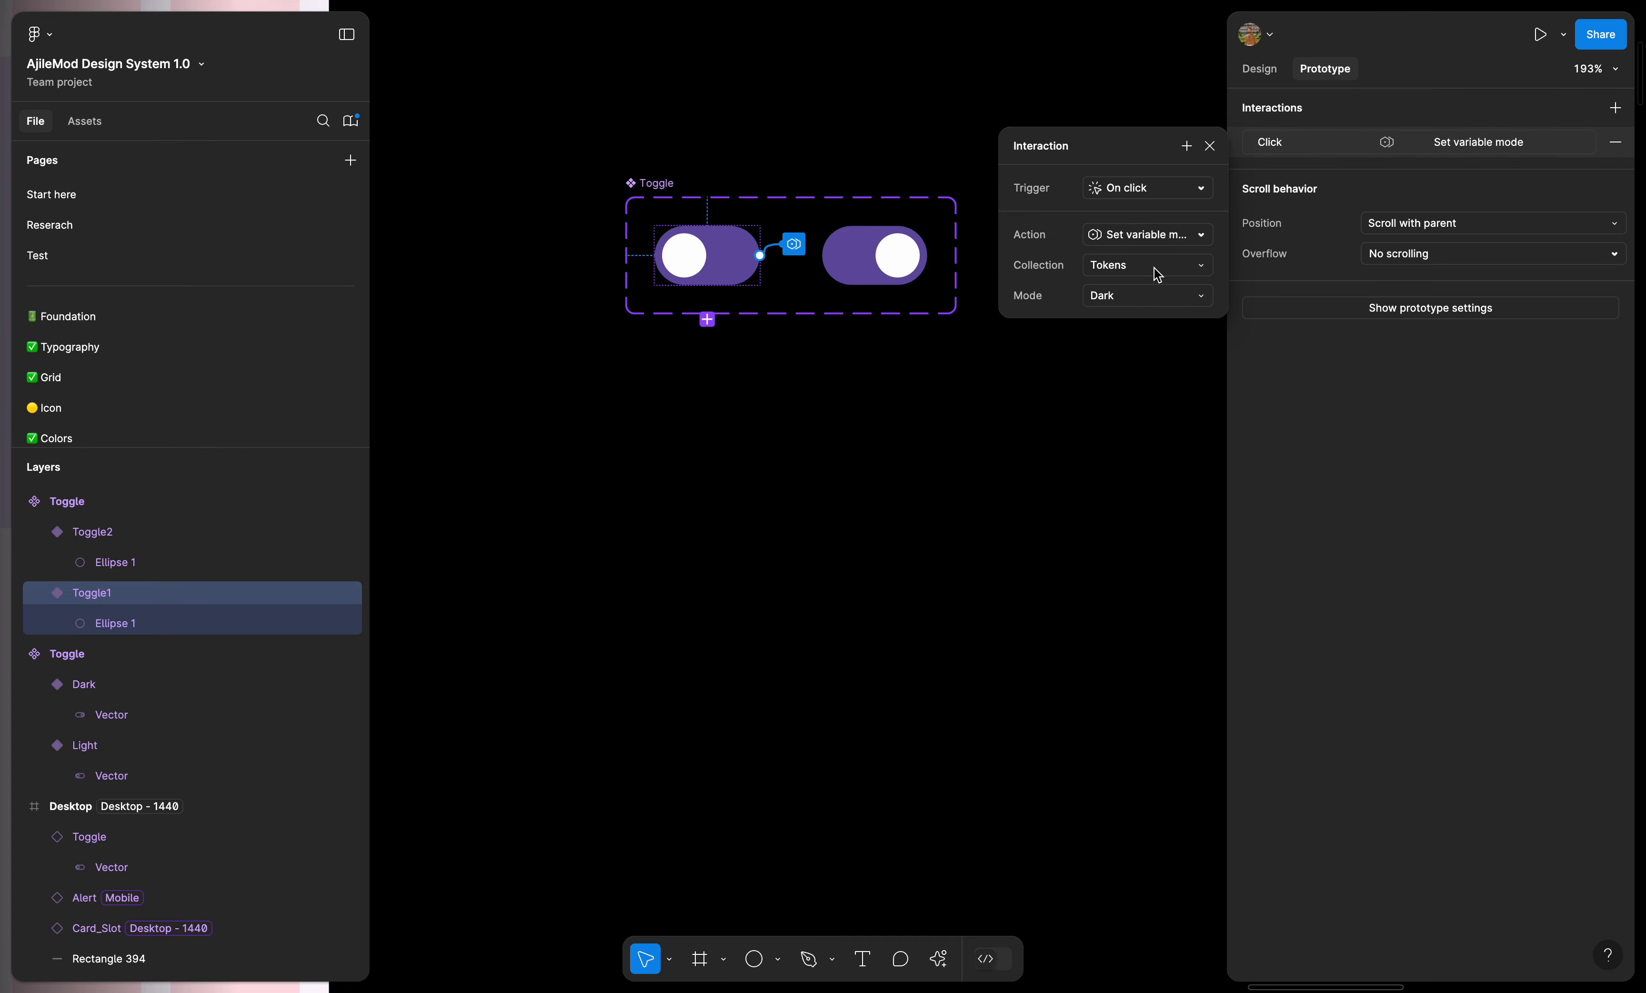
# - Give the Toggle2 variant an on-click Set variable mode action using the Tokens collection with the Light mode
pyautogui.click(1209, 146)
pyautogui.click(889, 281)
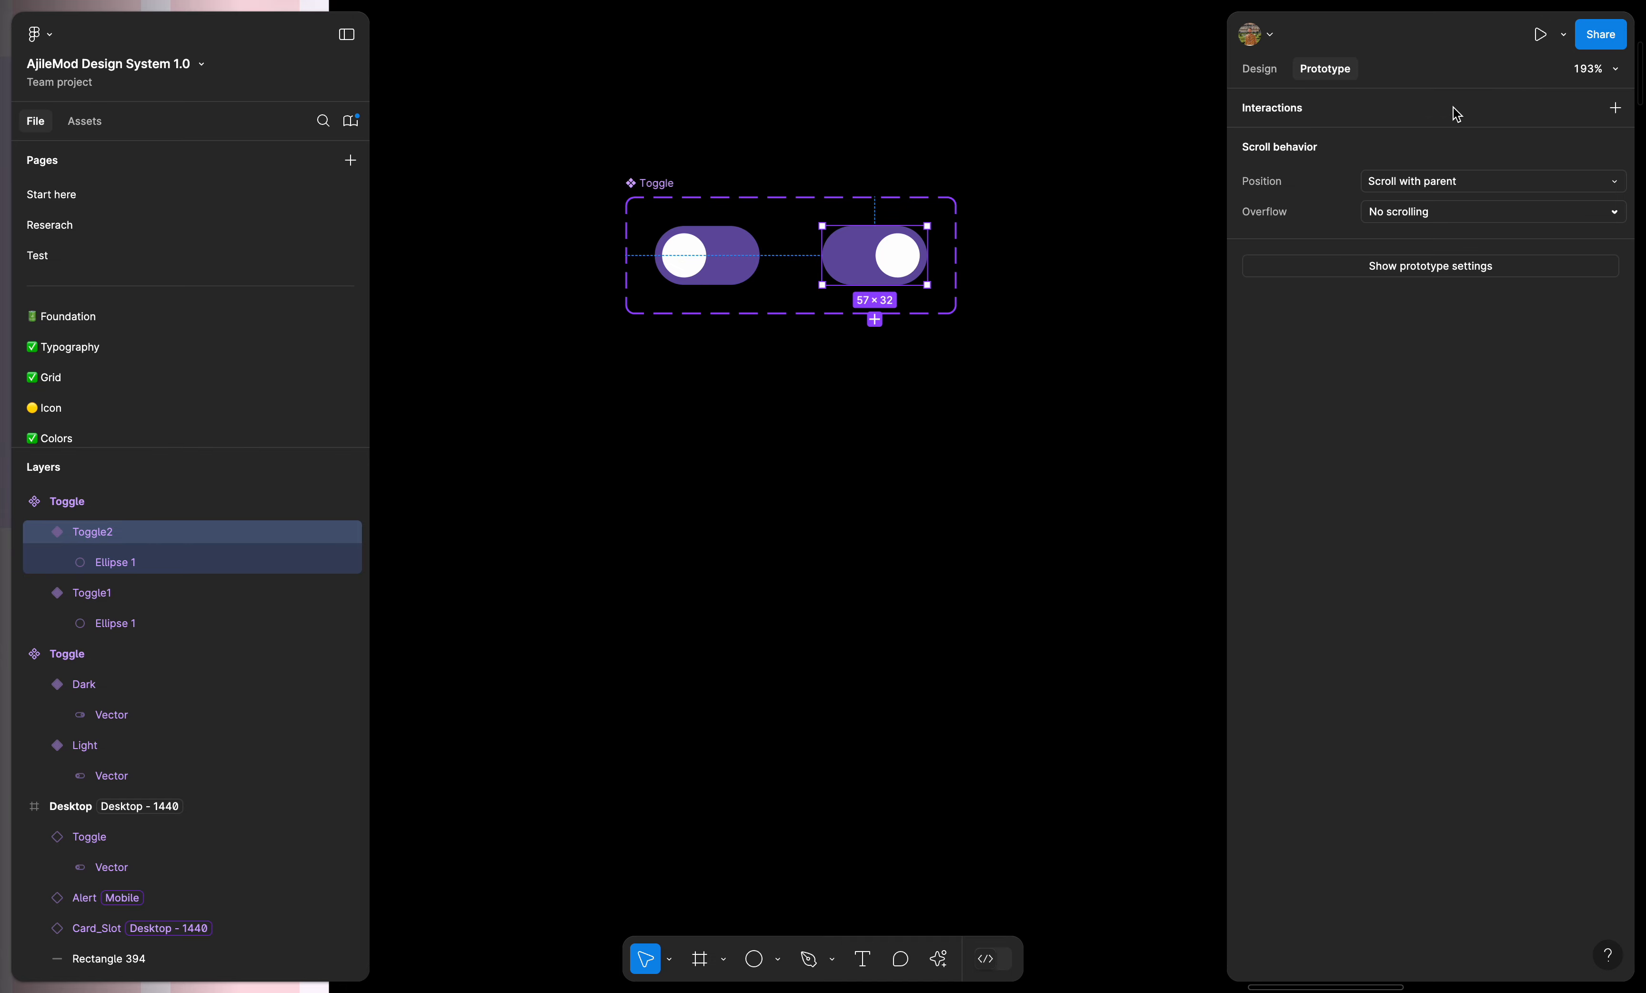
pyautogui.click(1617, 110)
pyautogui.click(1170, 227)
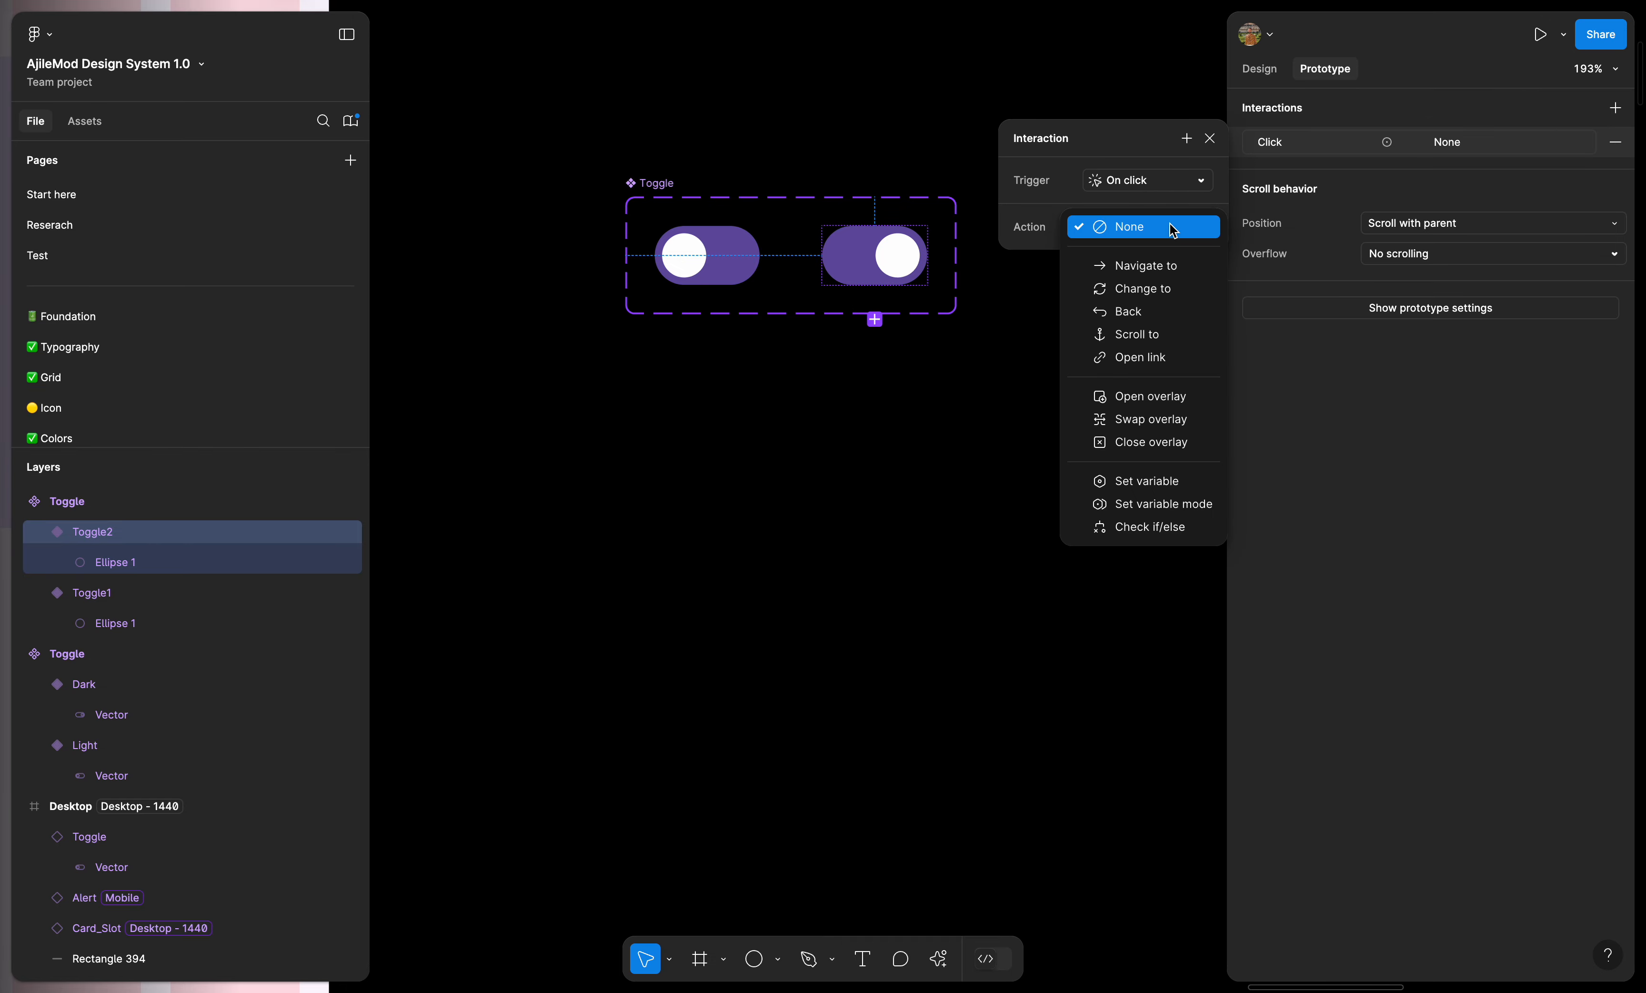
pyautogui.click(1178, 506)
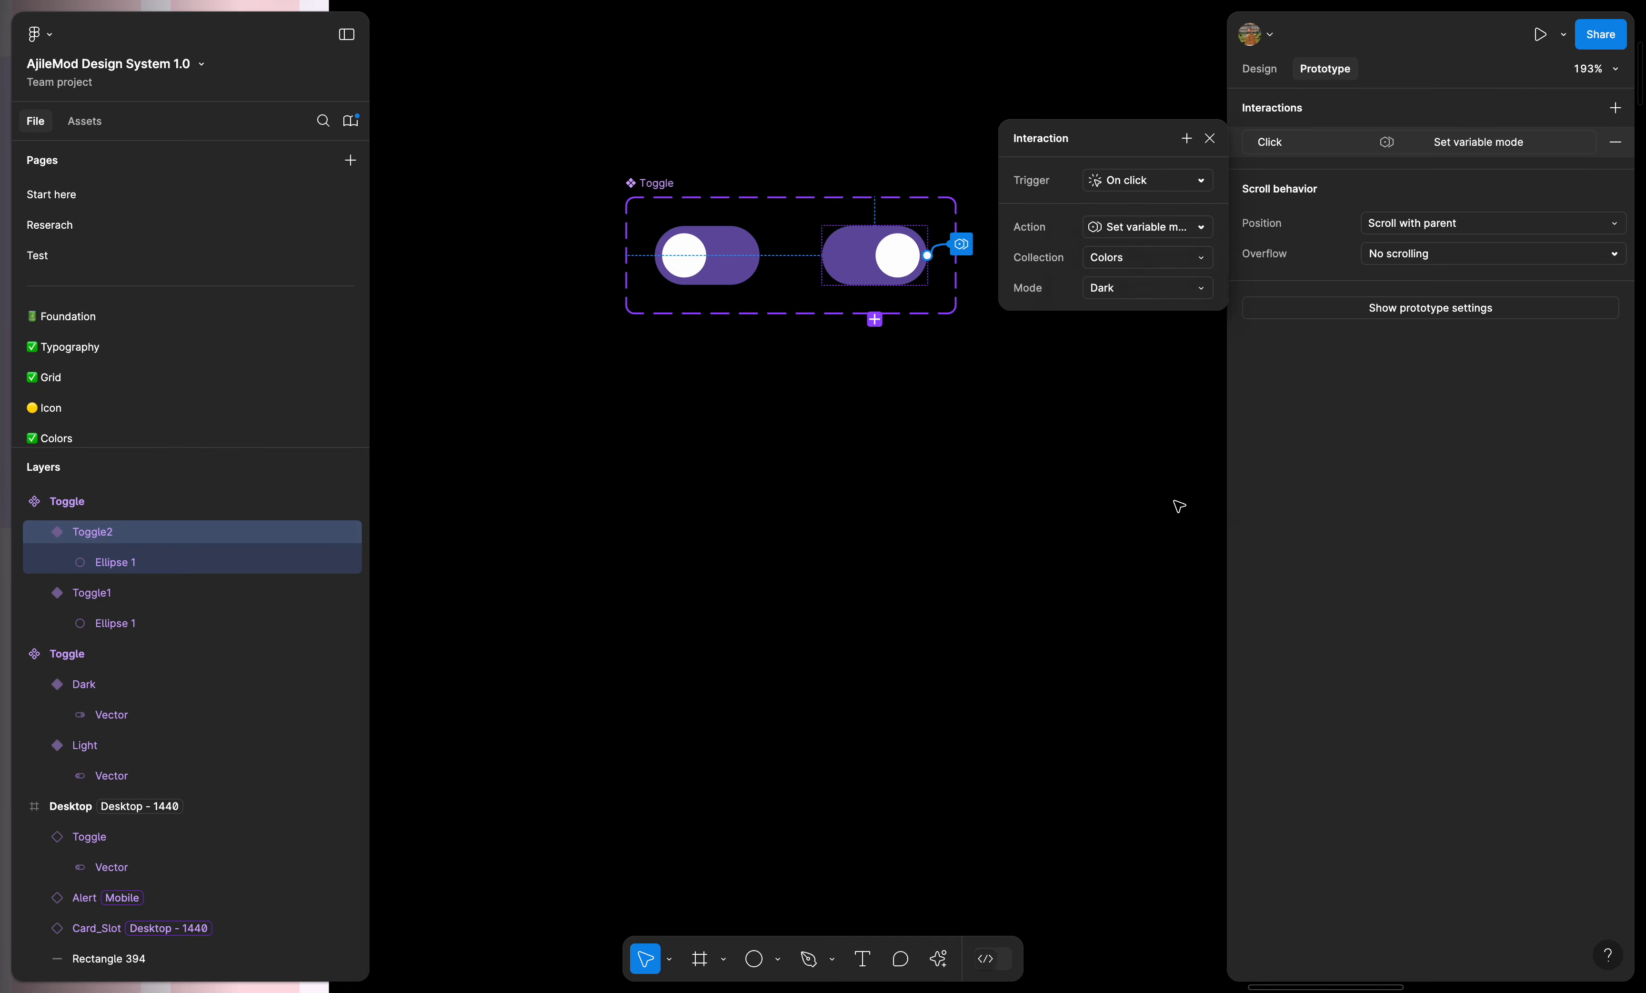
pyautogui.click(1155, 260)
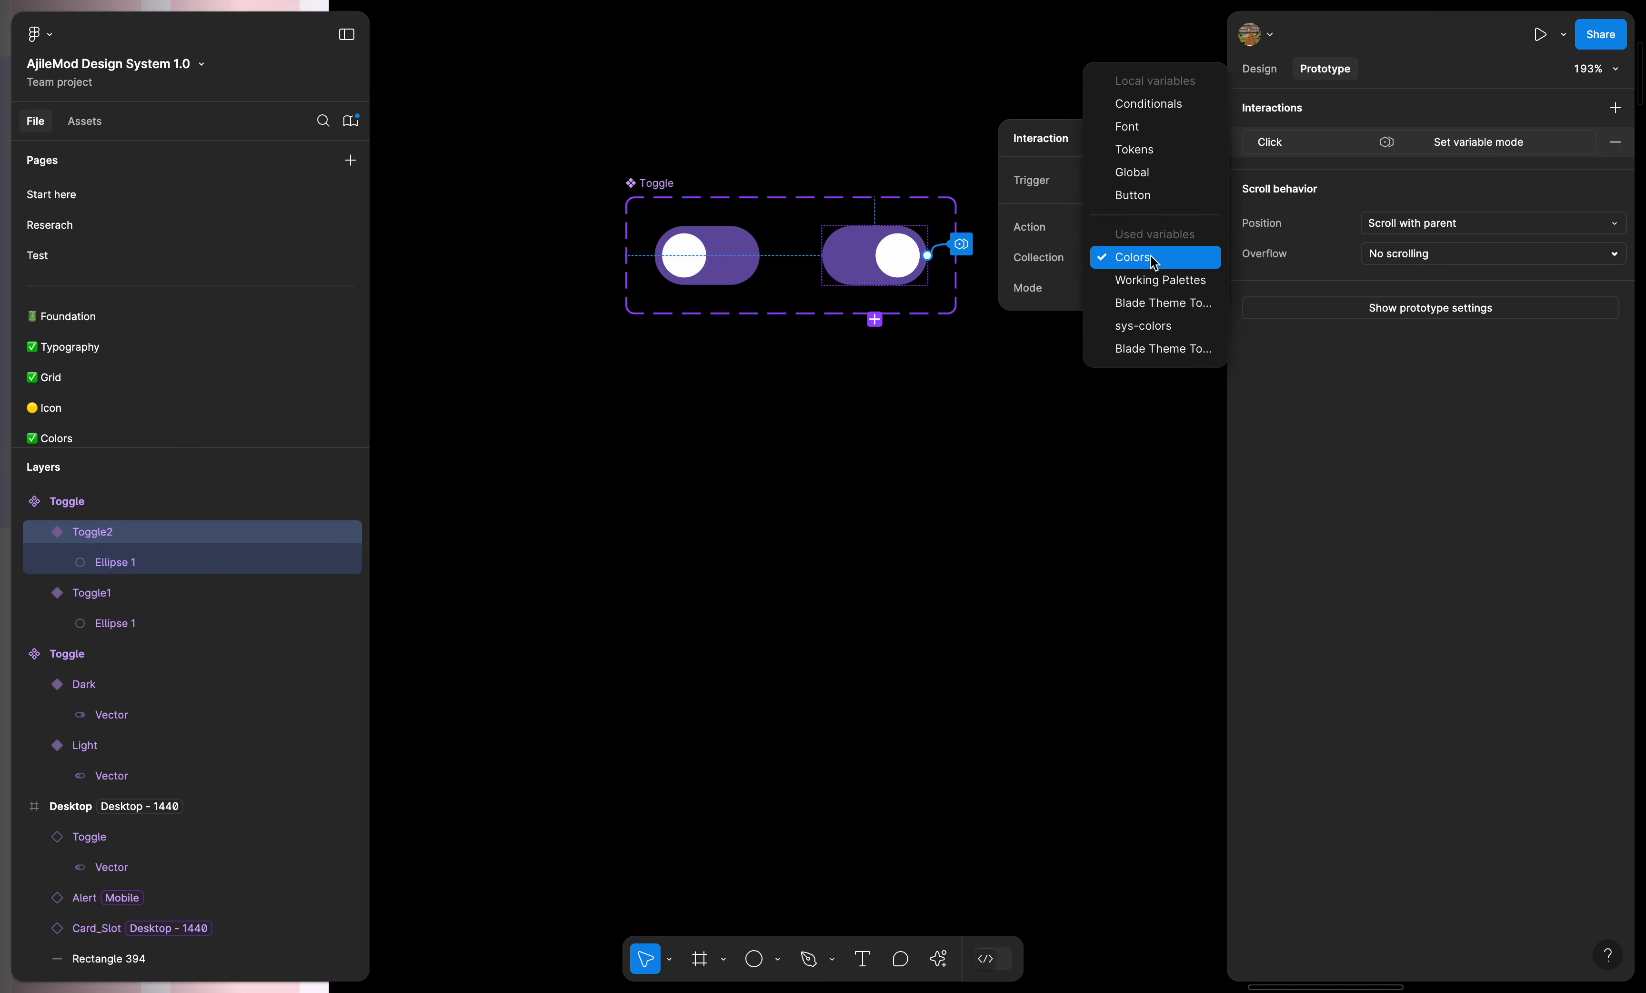
pyautogui.click(1171, 151)
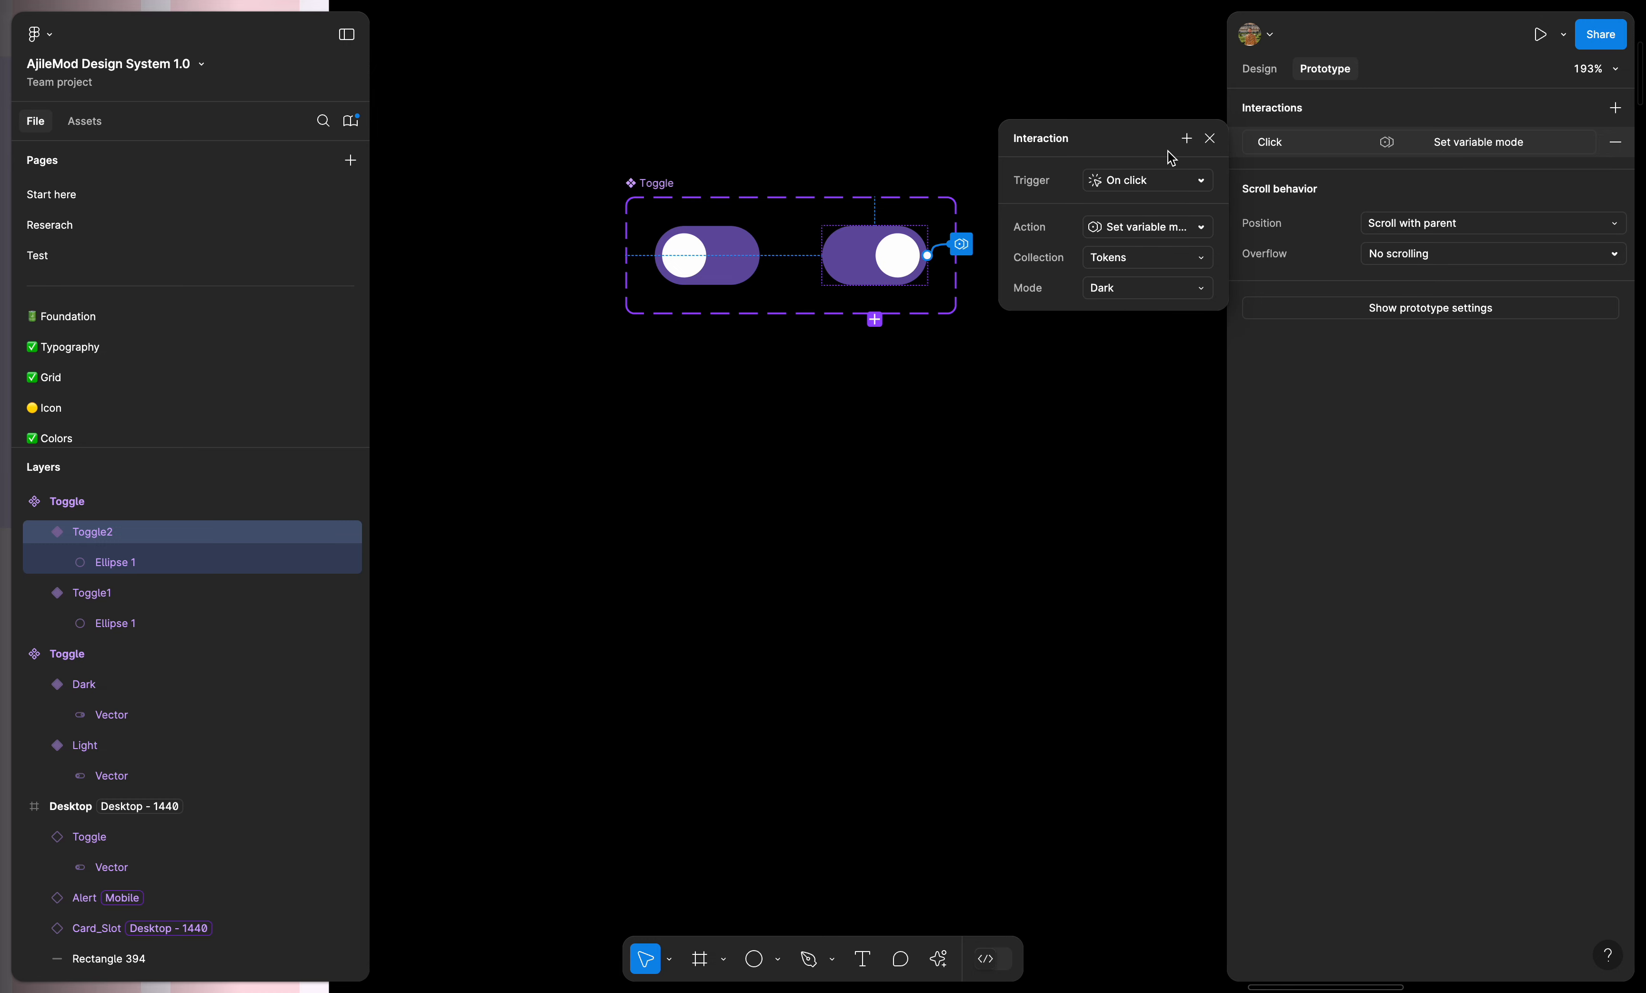
pyautogui.click(1169, 288)
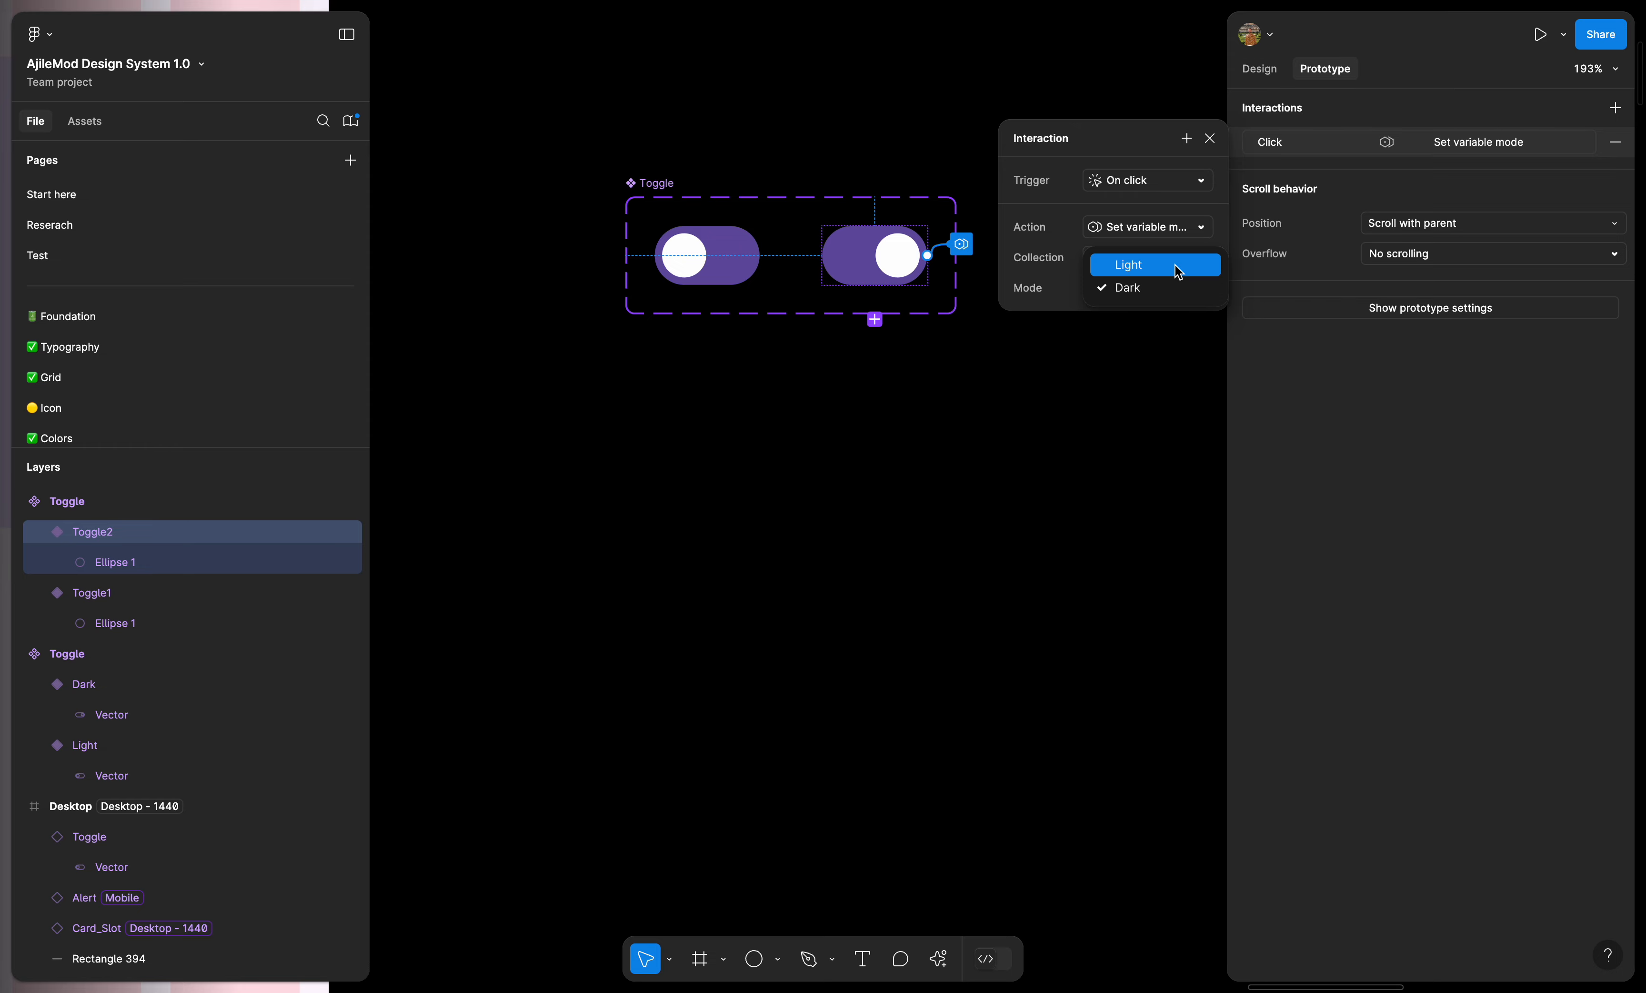
pyautogui.click(1178, 271)
pyautogui.click(999, 482)
# - Replace the old toggle in the Android Large - 1 frame's header with a Toggle1 instance placed below the large card
pyautogui.scroll(-5, 1000, 482)
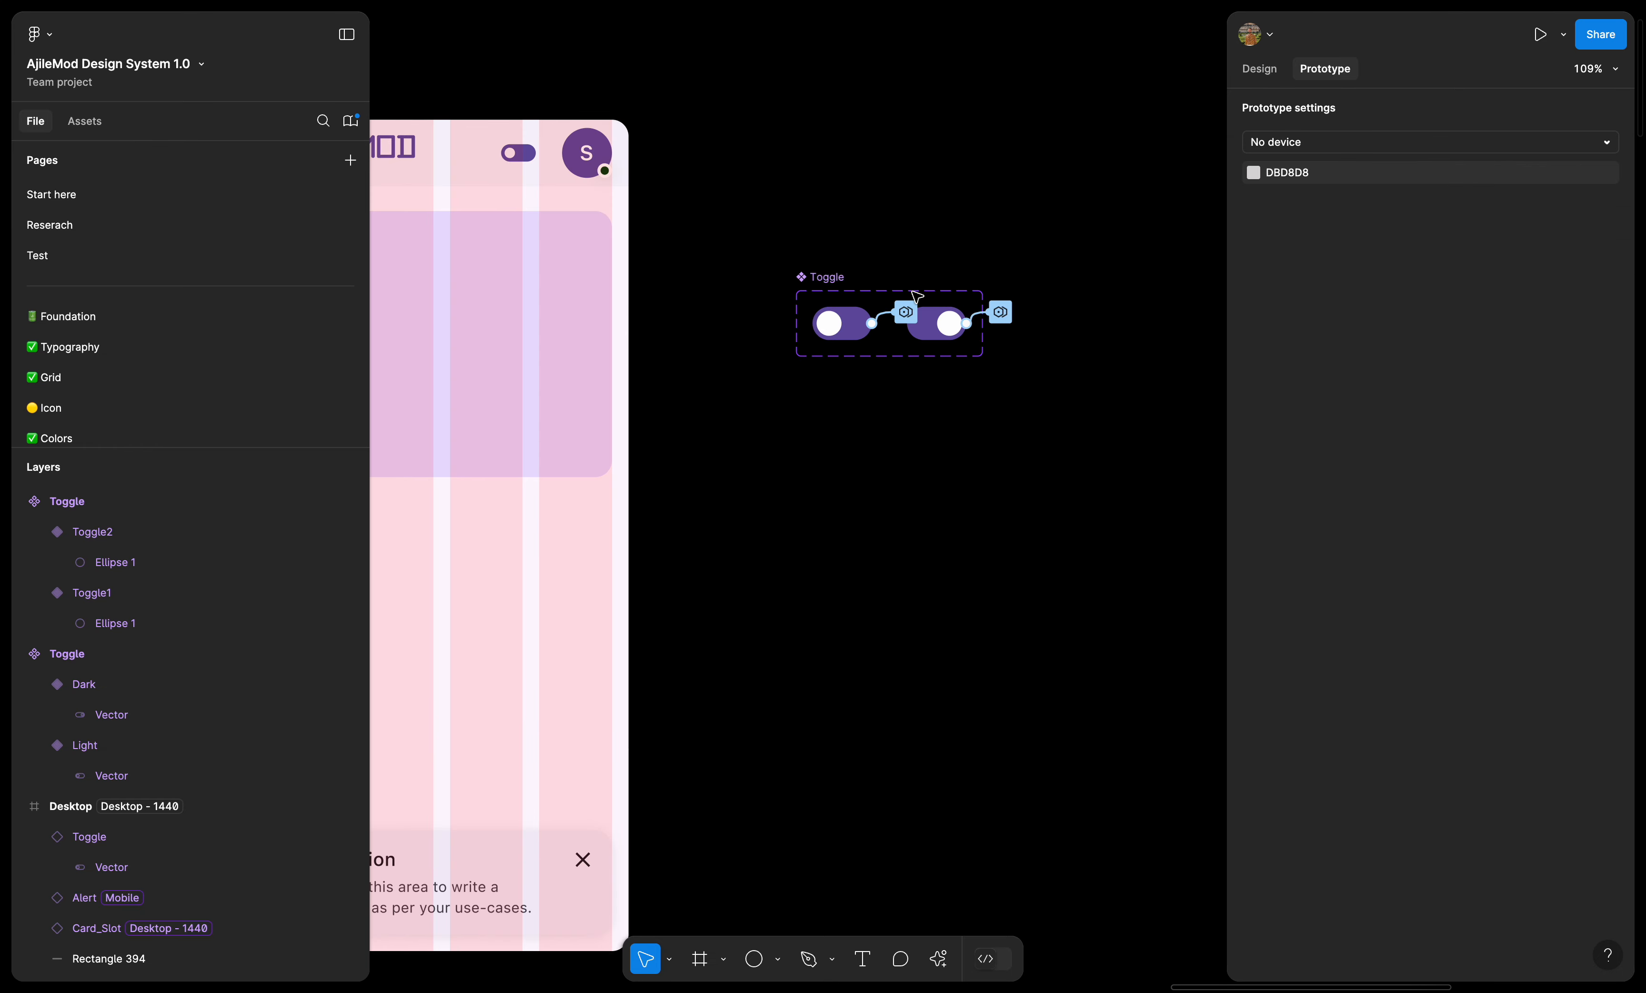
pyautogui.click(1260, 69)
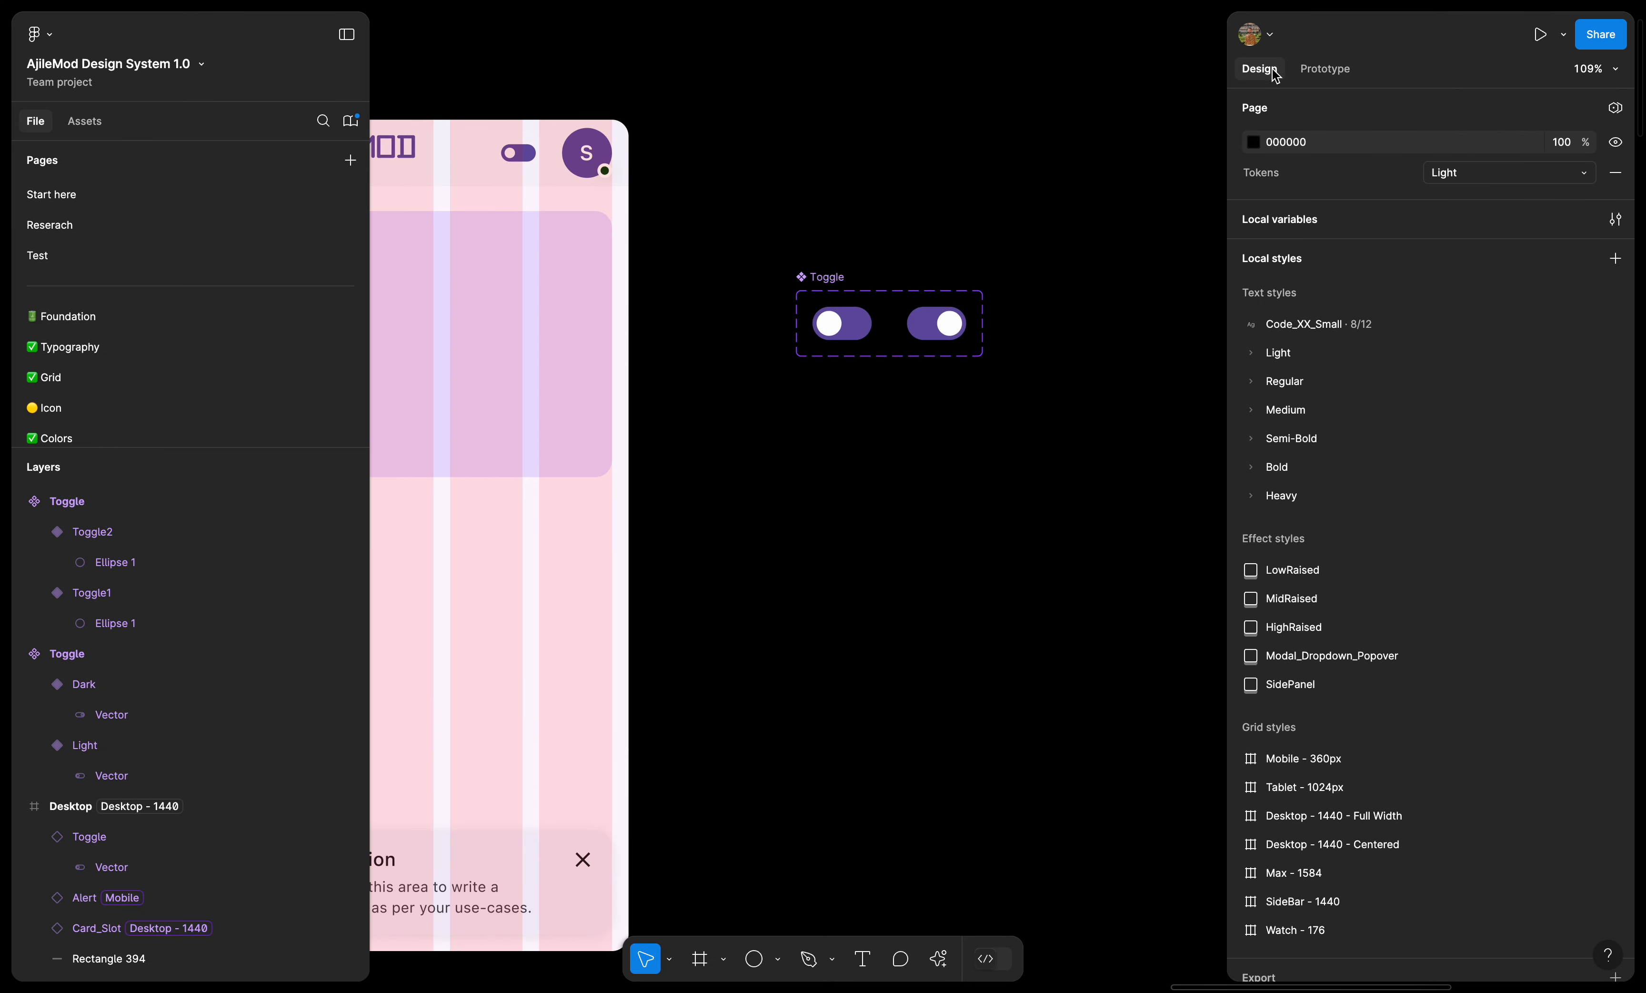
pyautogui.hscroll(-4, 794, 371)
pyautogui.scroll(-2, 794, 371)
pyautogui.scroll(-2, 795, 373)
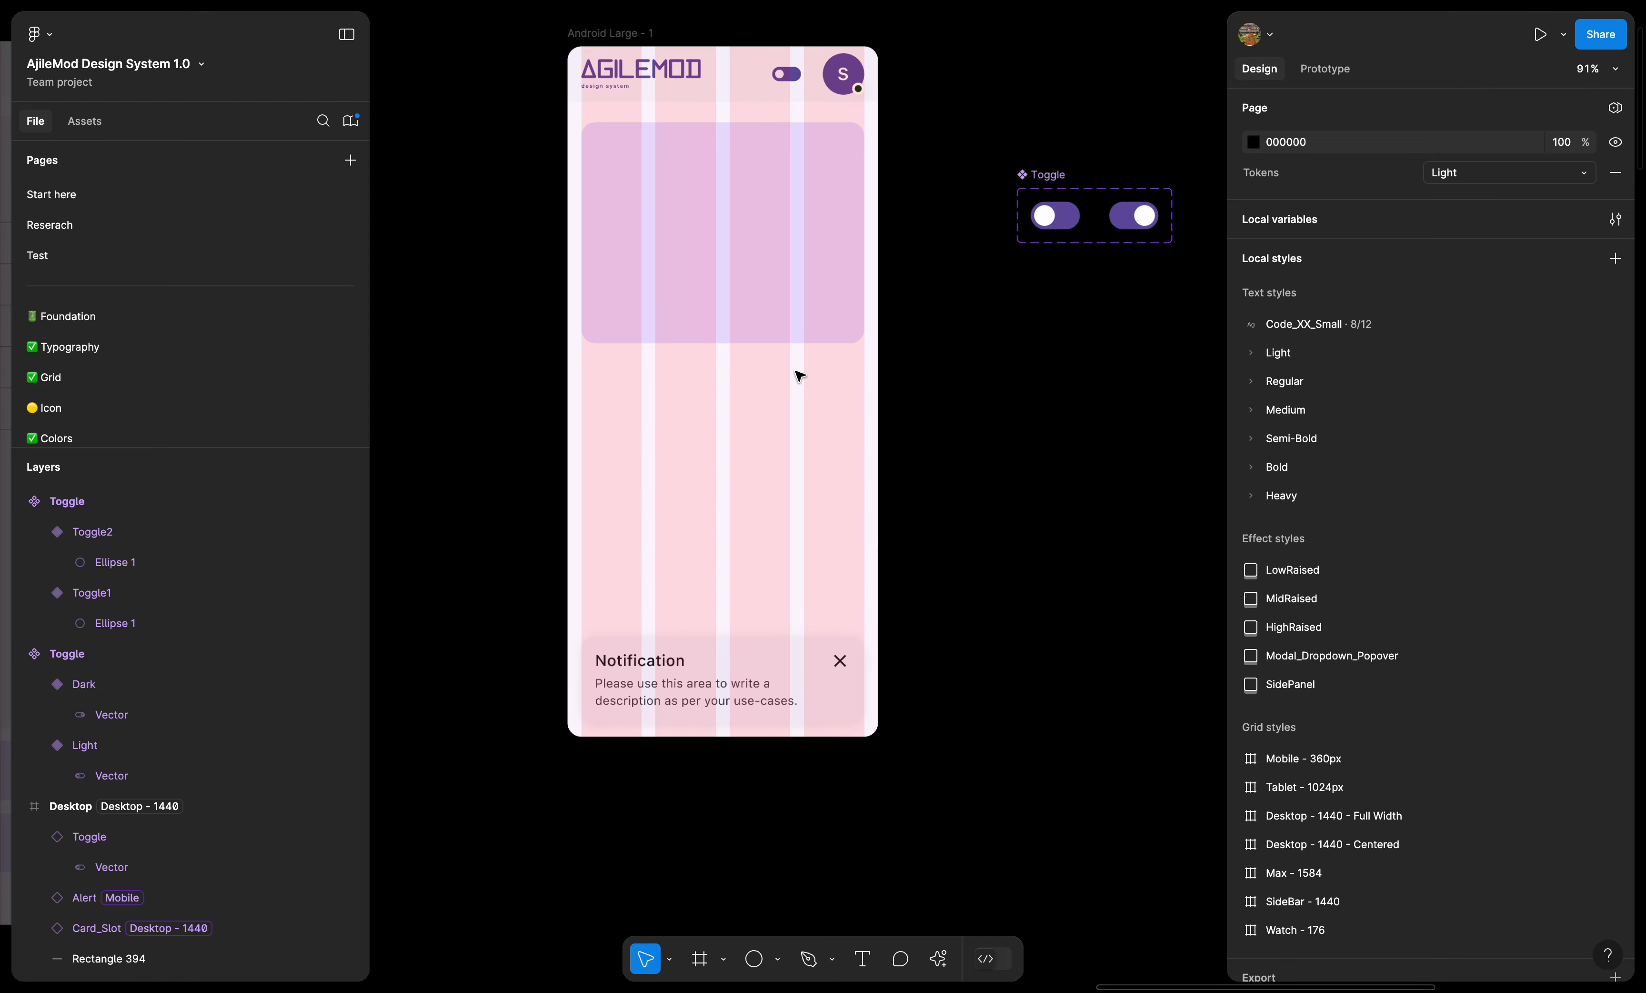
pyautogui.click(801, 78)
pyautogui.press('Delete')
pyautogui.click(1063, 217)
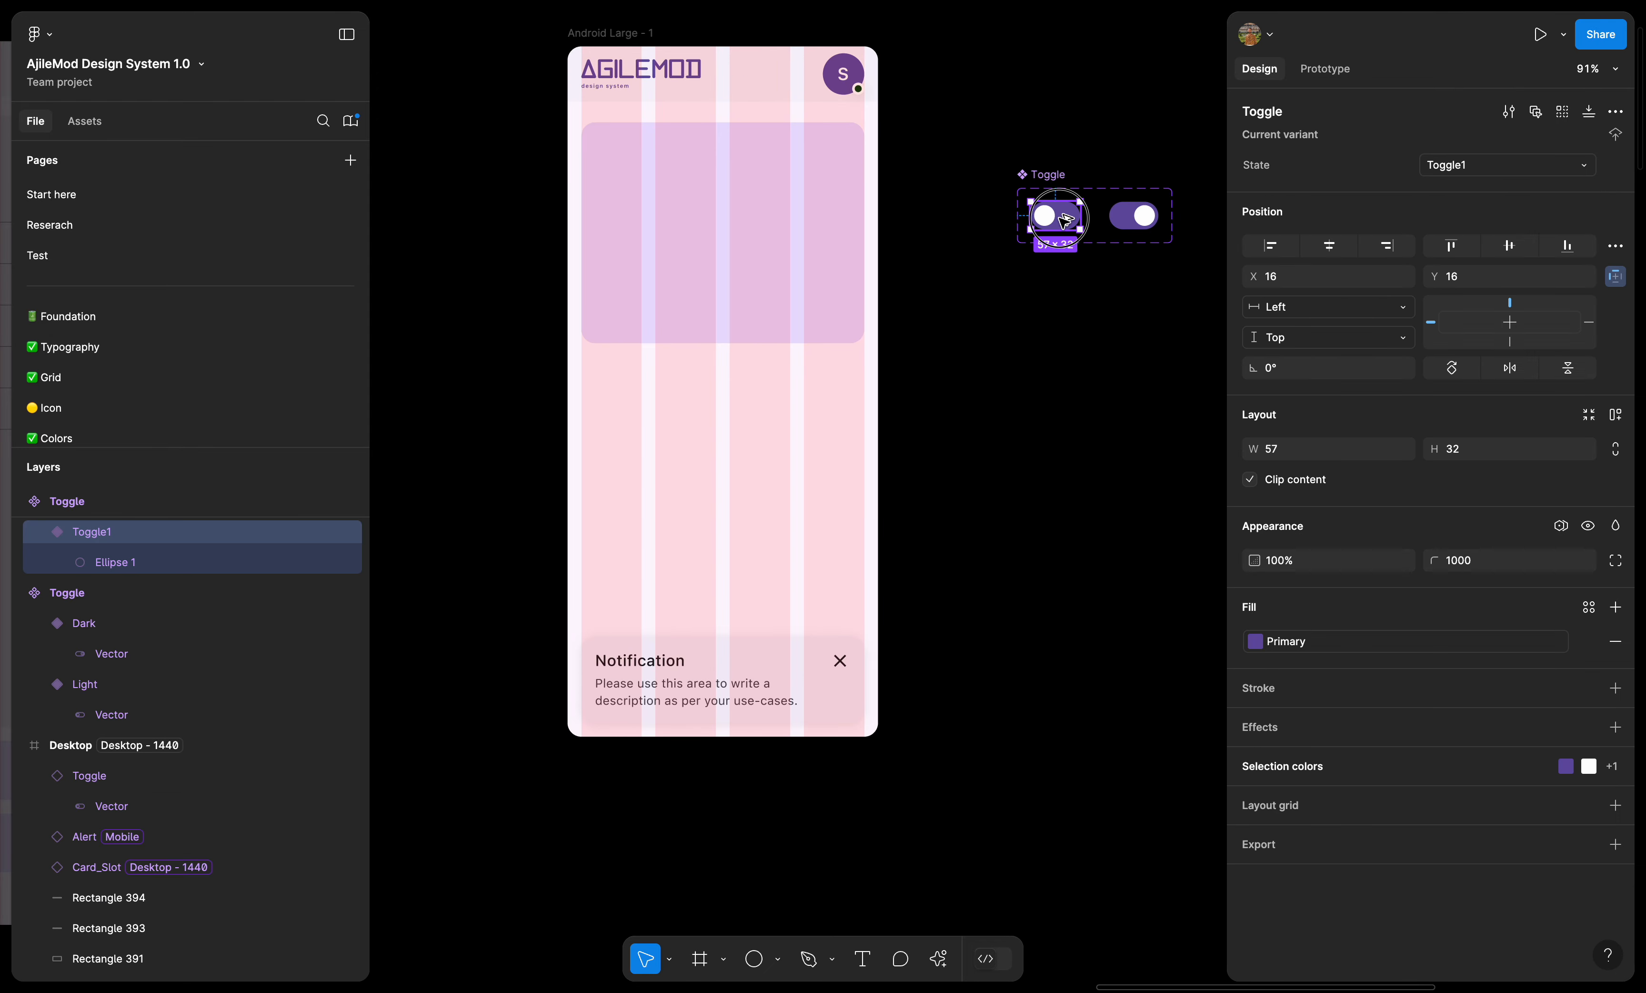
pyautogui.moveTo(1065, 220); pyautogui.dragTo(707, 392)
pyautogui.press('Escape')
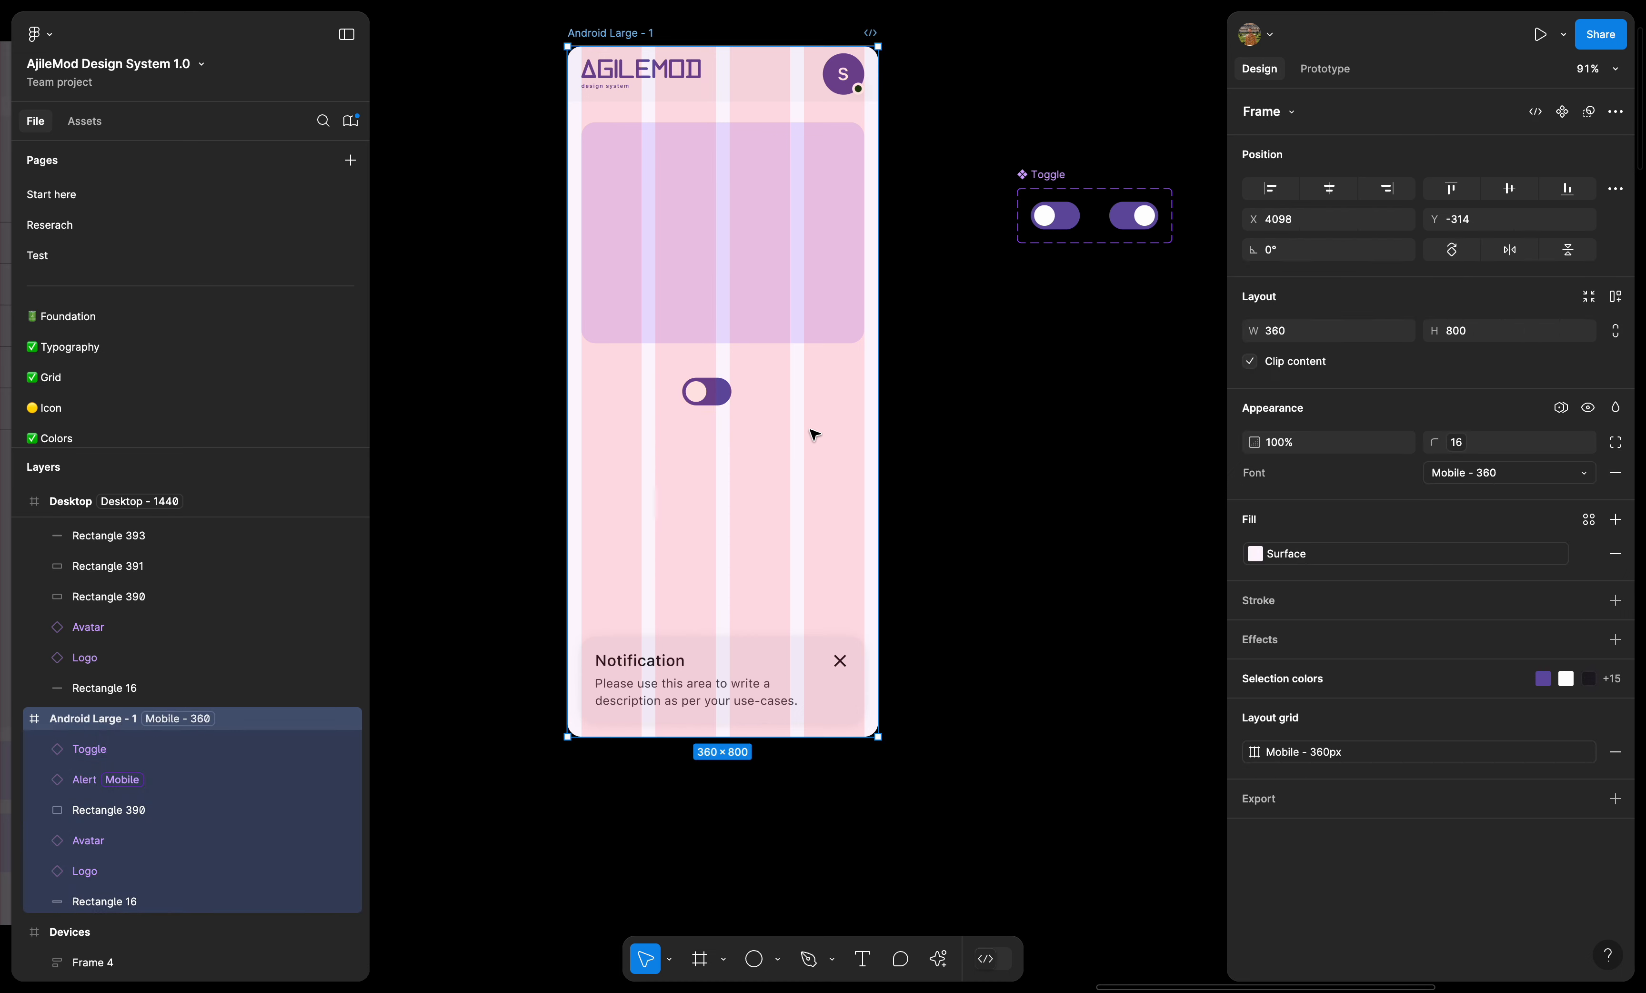
# - Preview the Android Large - 1 frame as a prototype, cycle its content scale, and return to the design file
pyautogui.press('super+alt+Return')
pyautogui.press('z')
pyautogui.press('z')
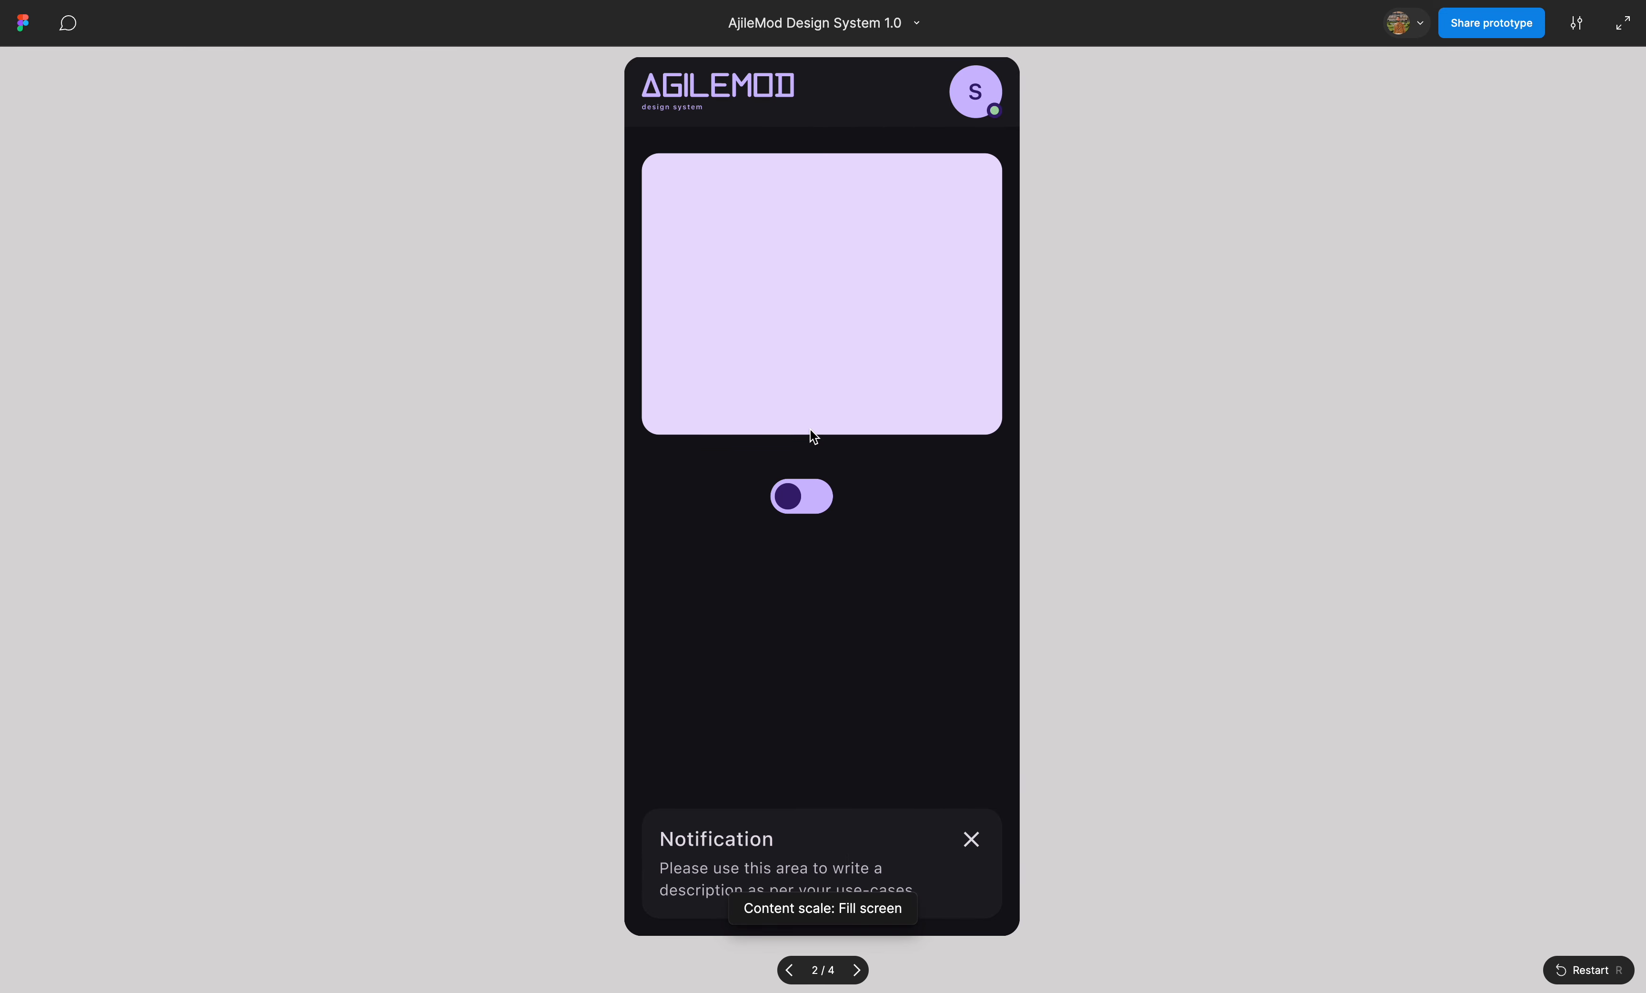
pyautogui.click(1449, 0)
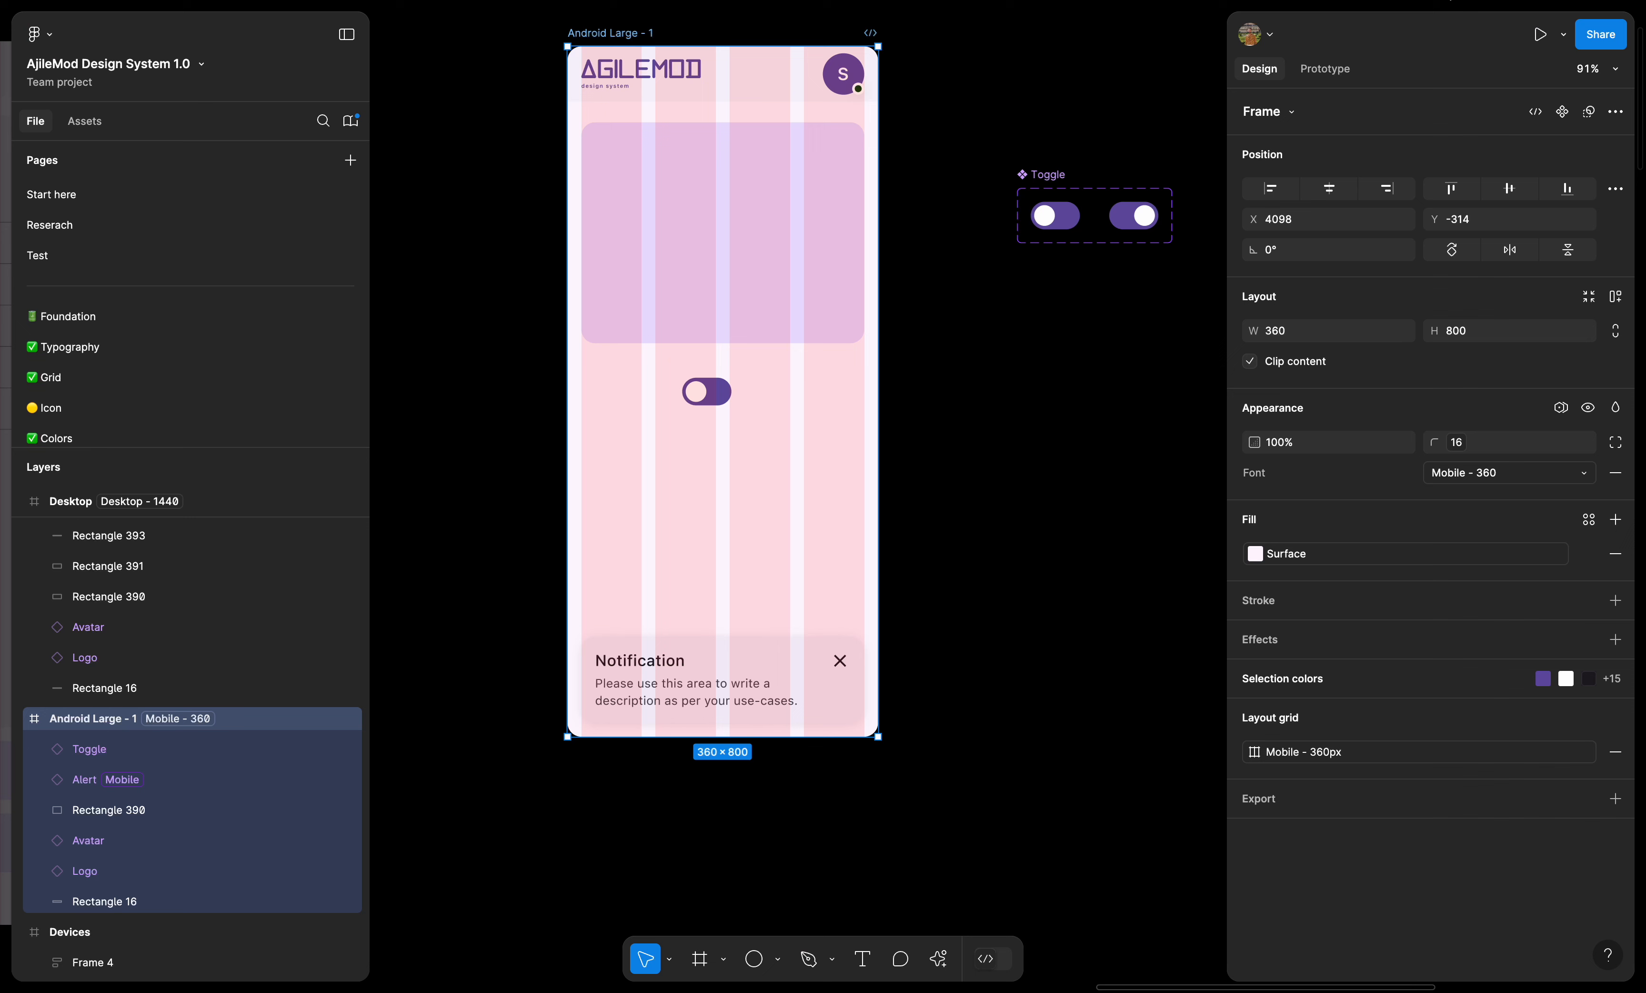
# - Test the toggle in the Android Large - 1 prototype, view the preceding desktop frame, and return to the design file
pyautogui.click(961, 351)
pyautogui.click(771, 514)
pyautogui.press('super+alt+Return')
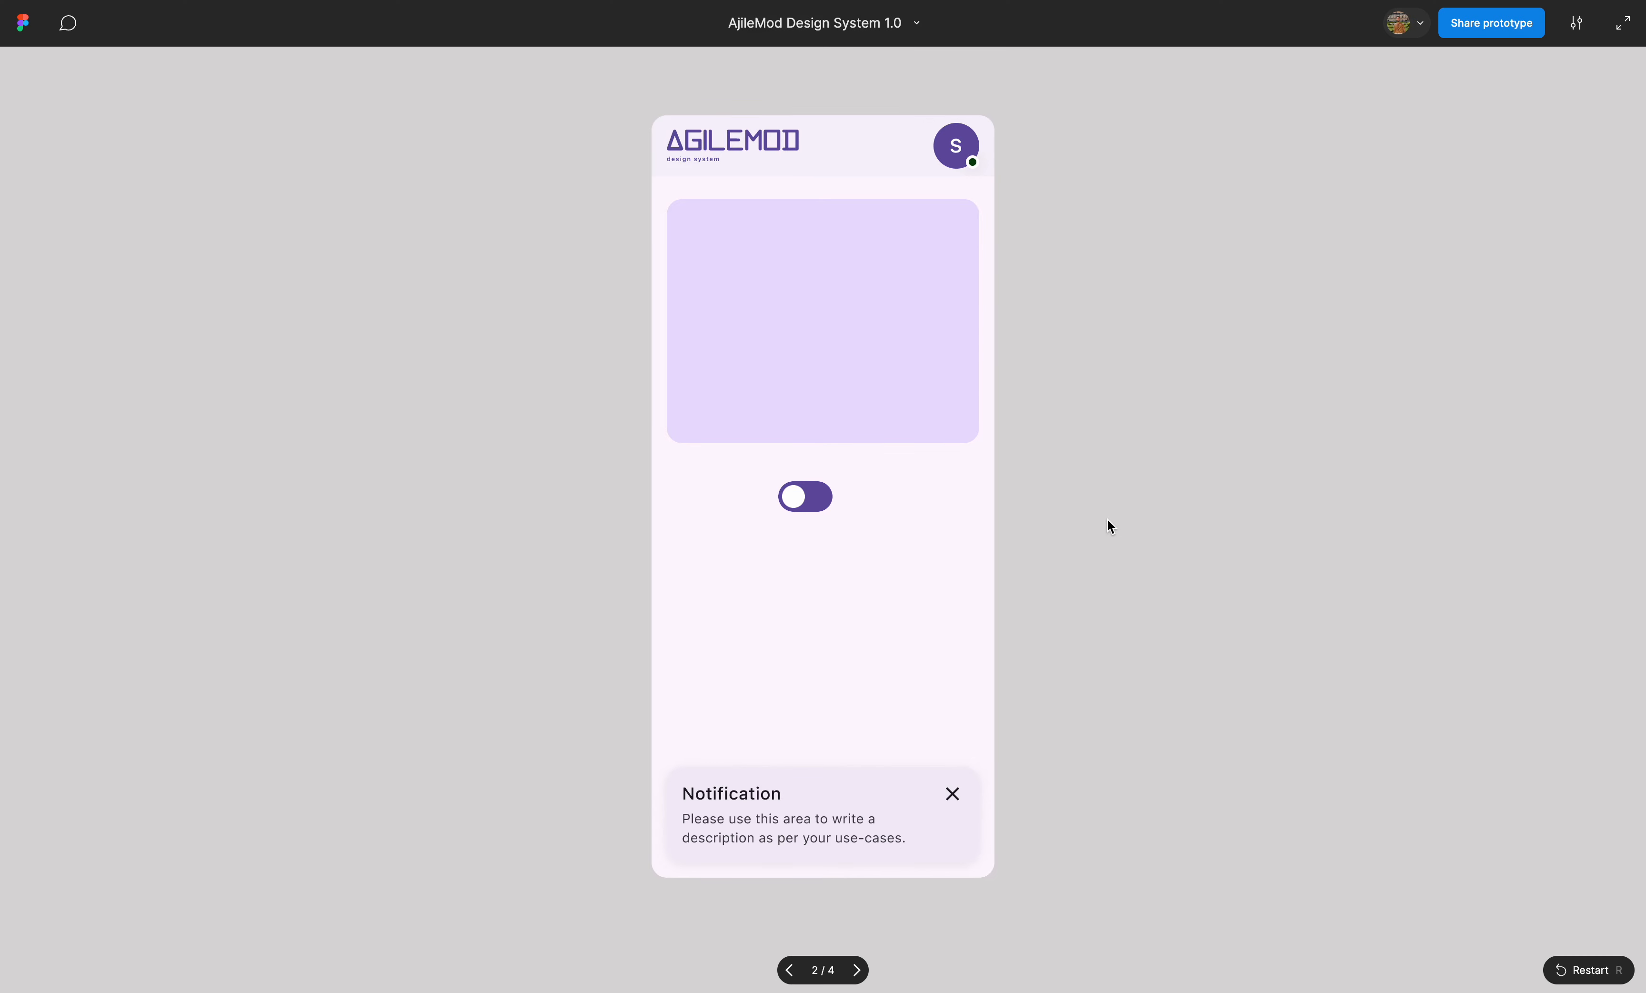
pyautogui.click(821, 495)
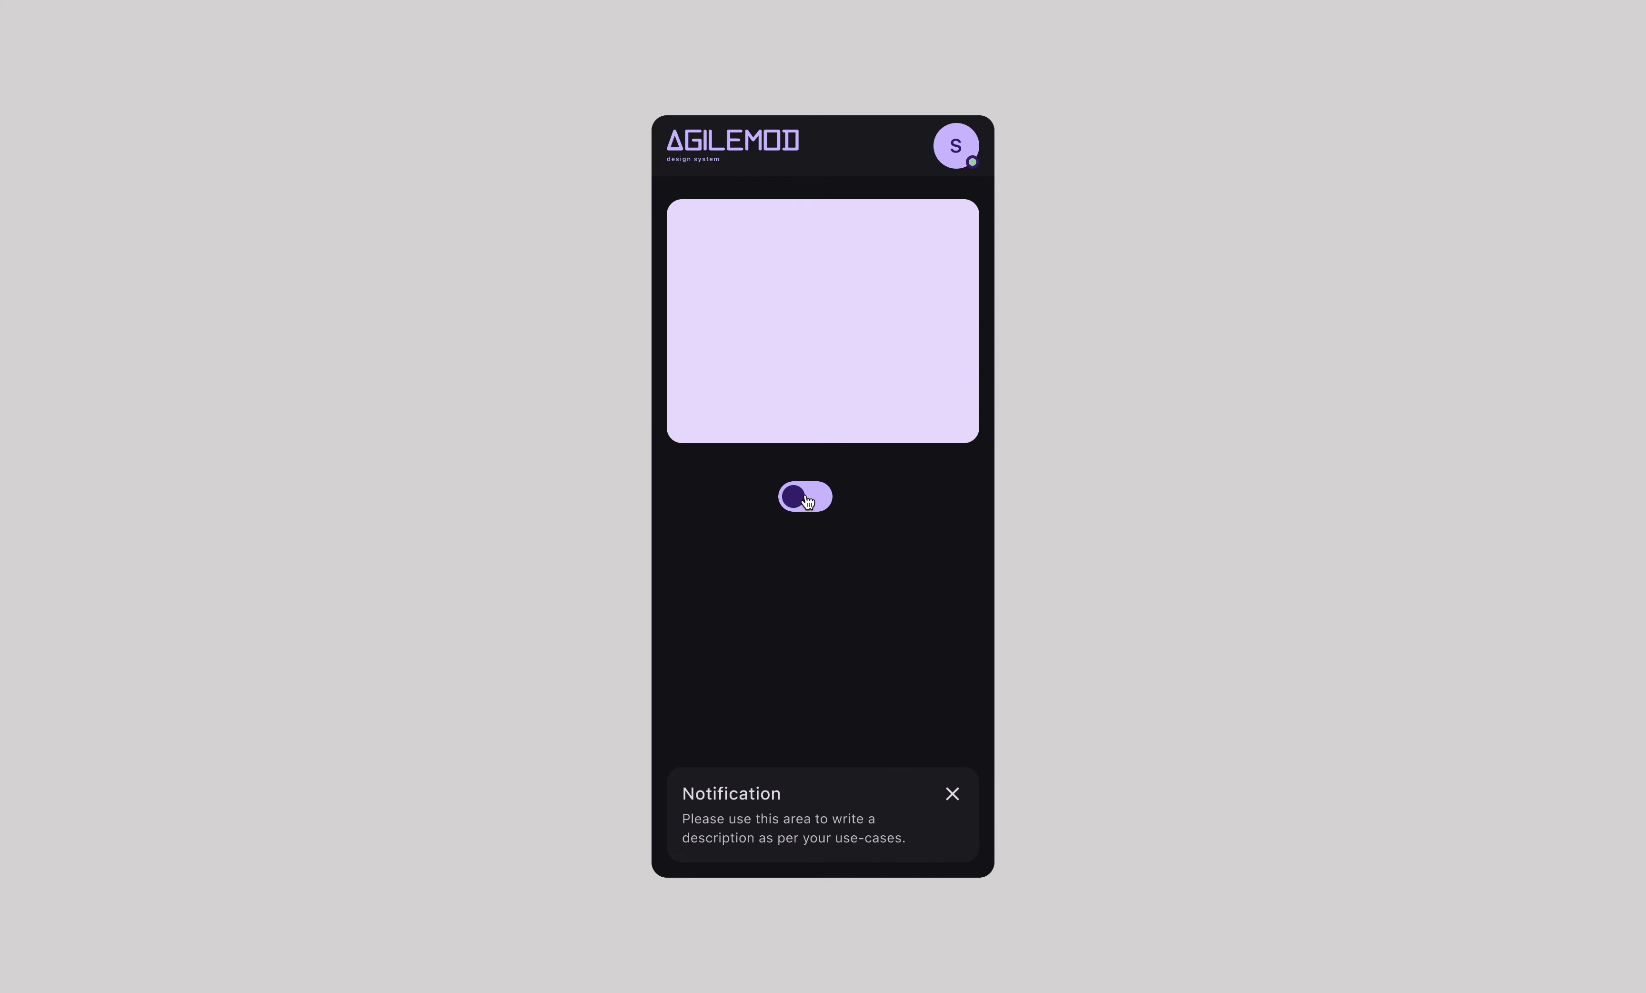
pyautogui.press('Left')
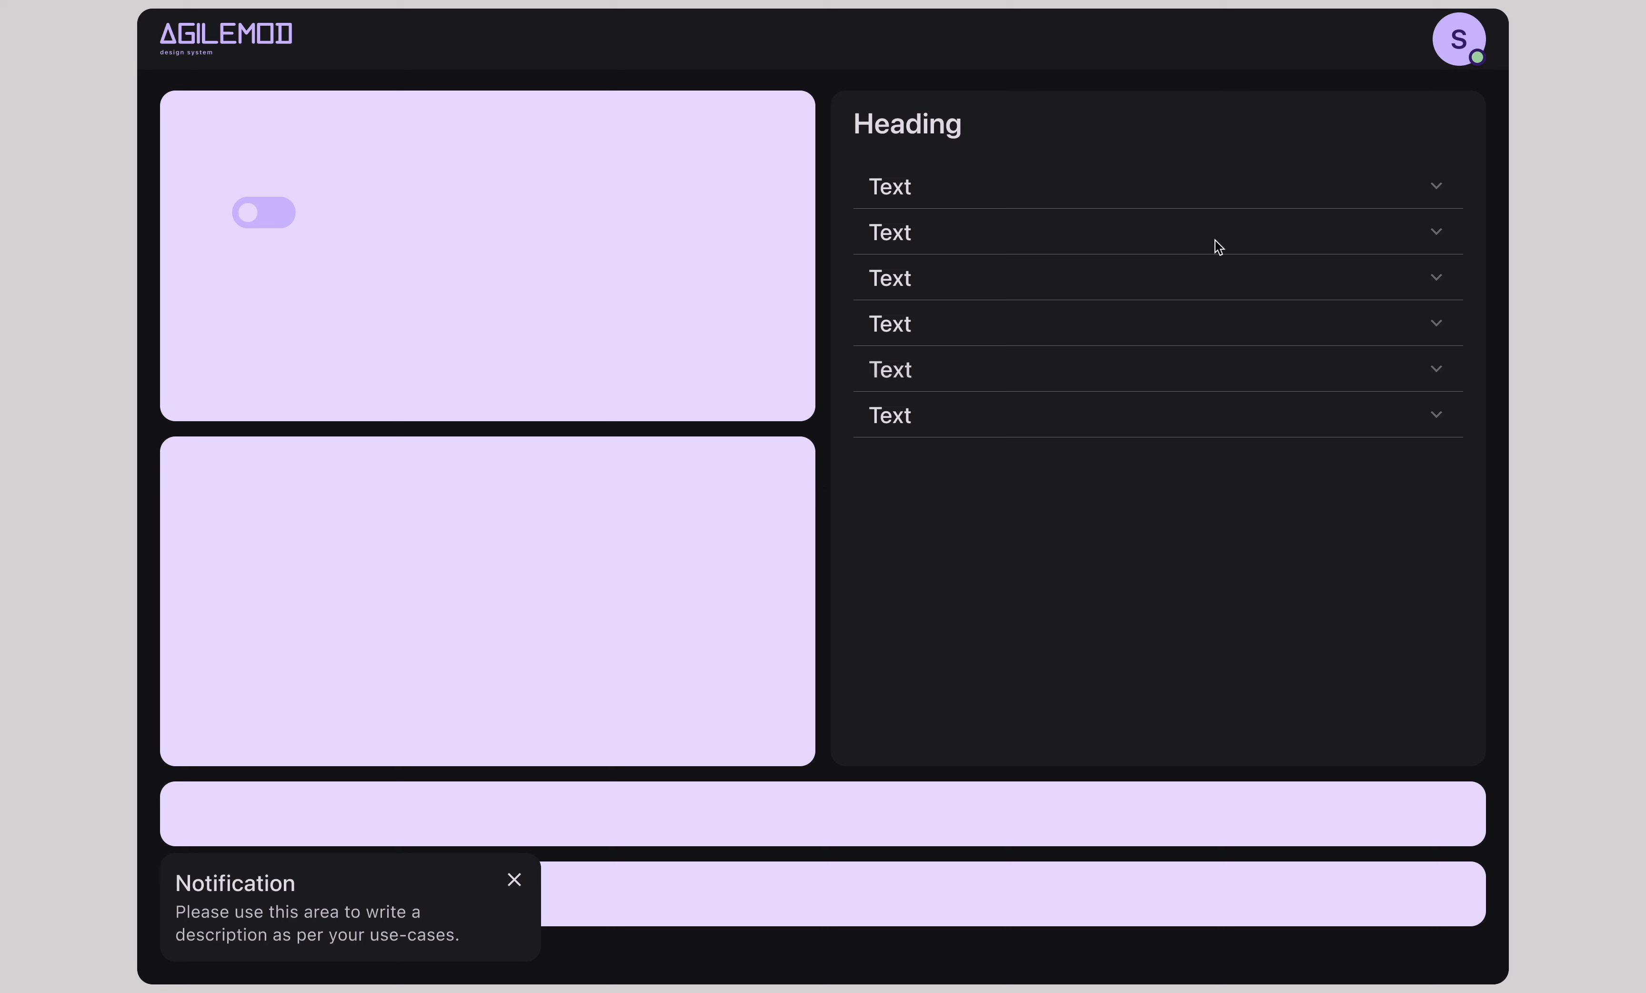
pyautogui.click(1245, 0)
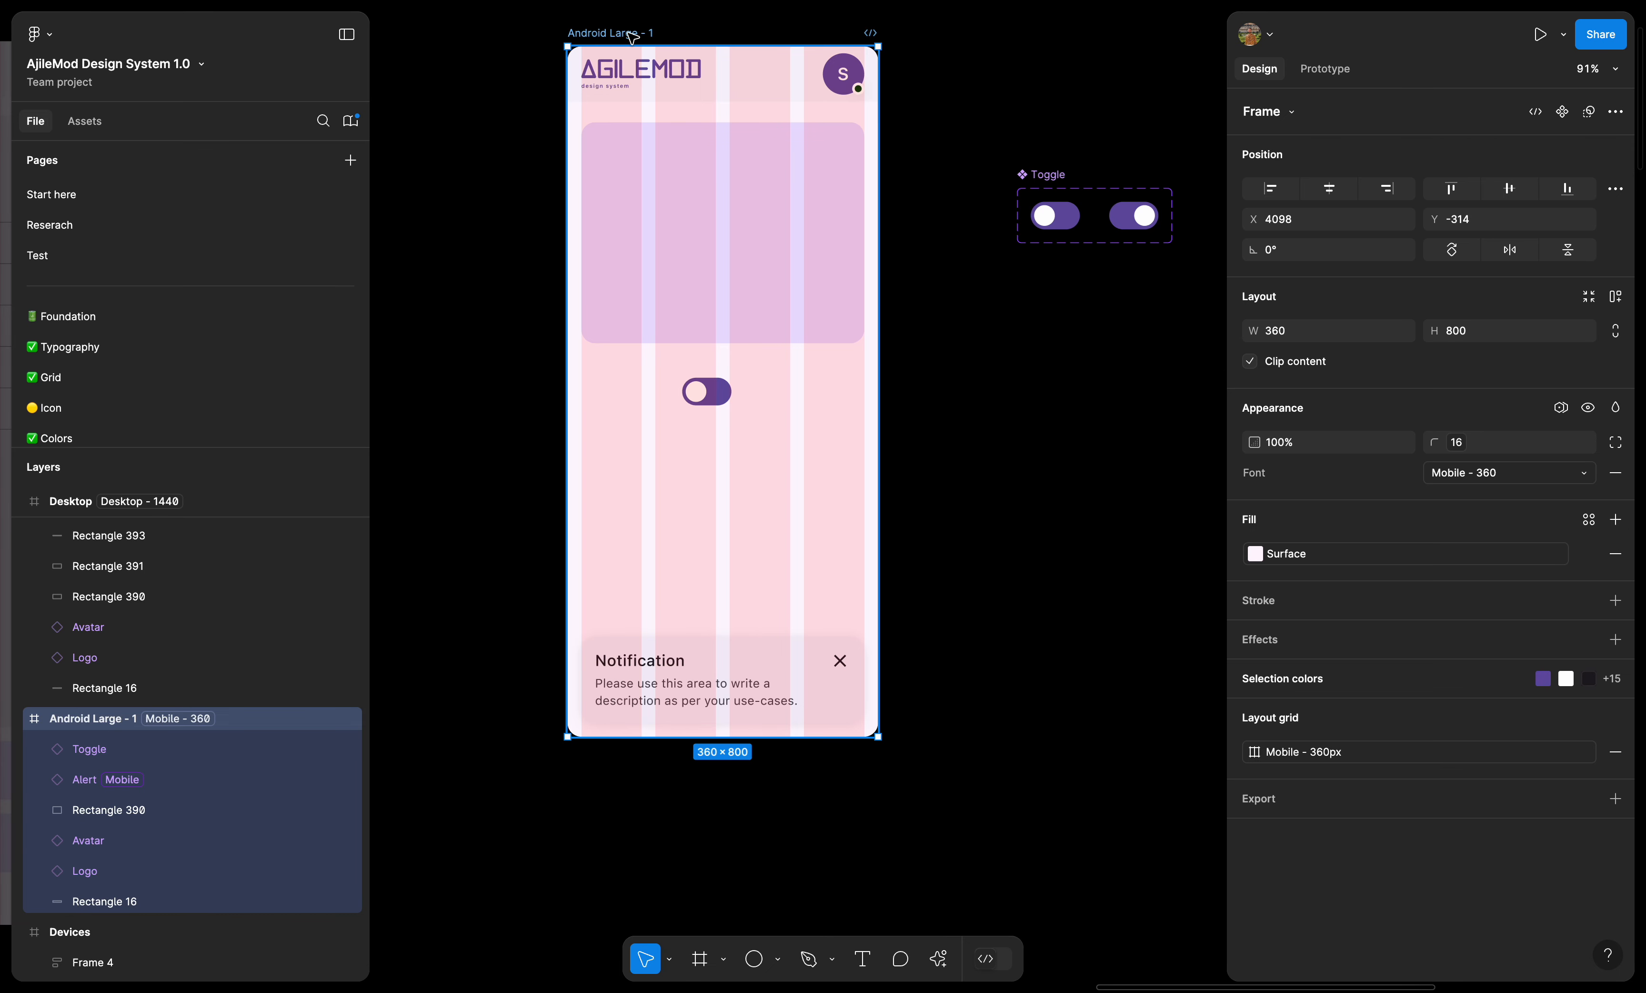
# - Preview the Android Large - 1 frame again and test switching its toggle on and back off
pyautogui.press('alt+super+Return')
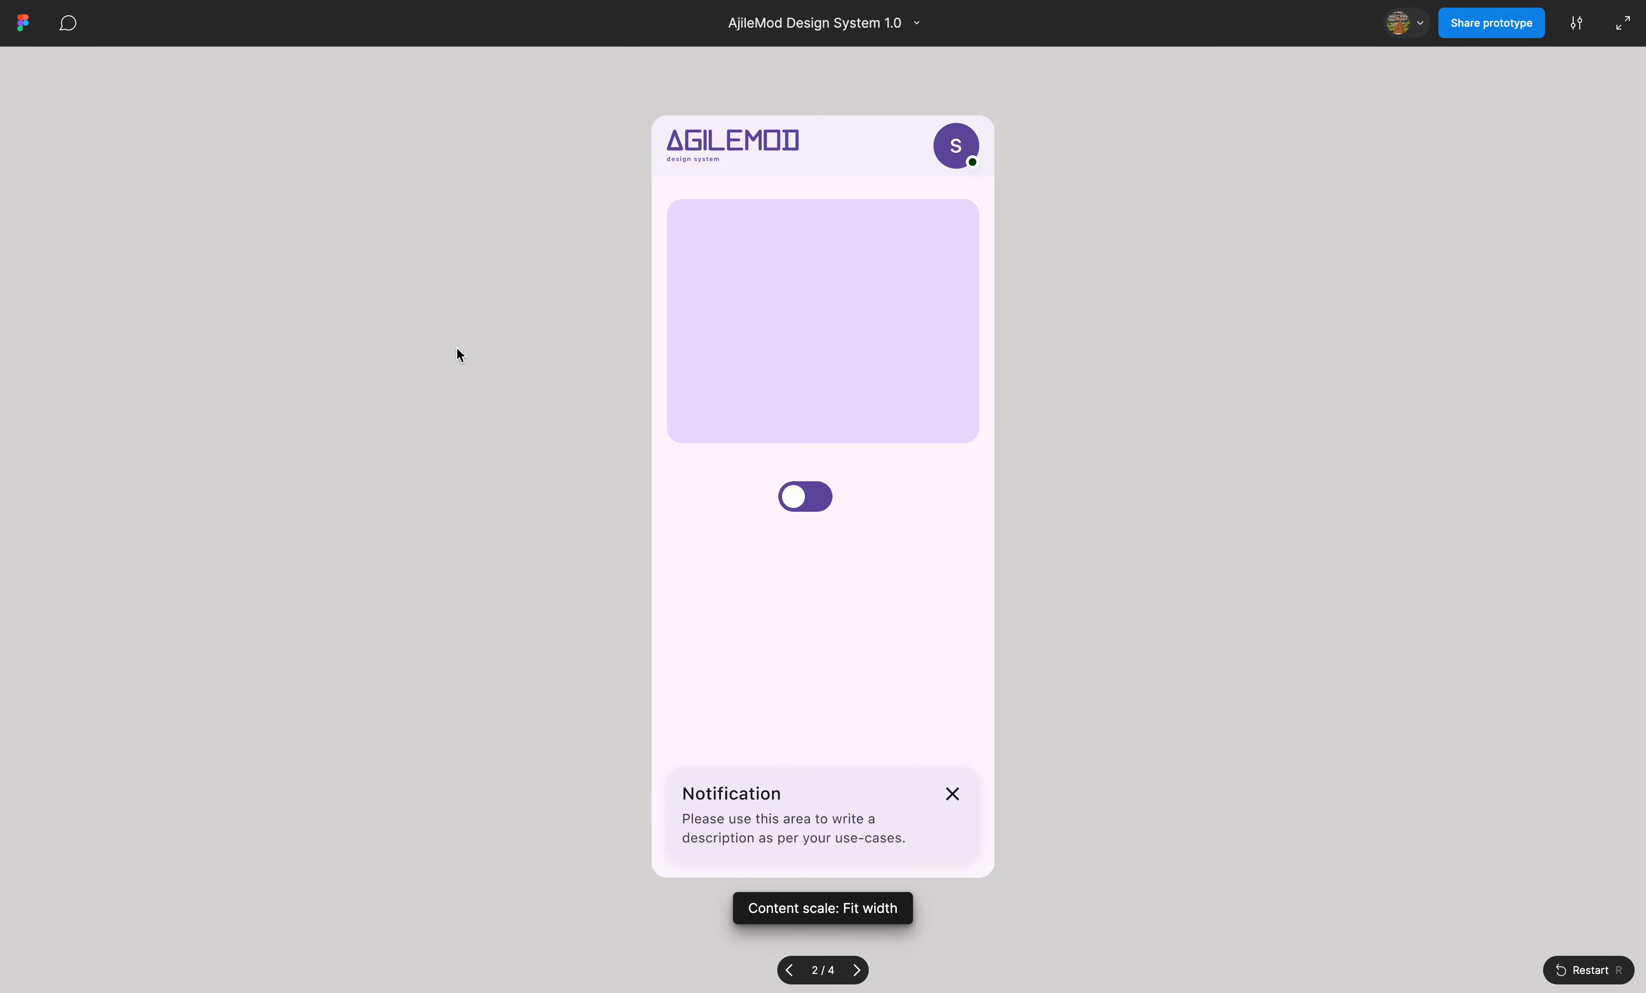
pyautogui.click(815, 501)
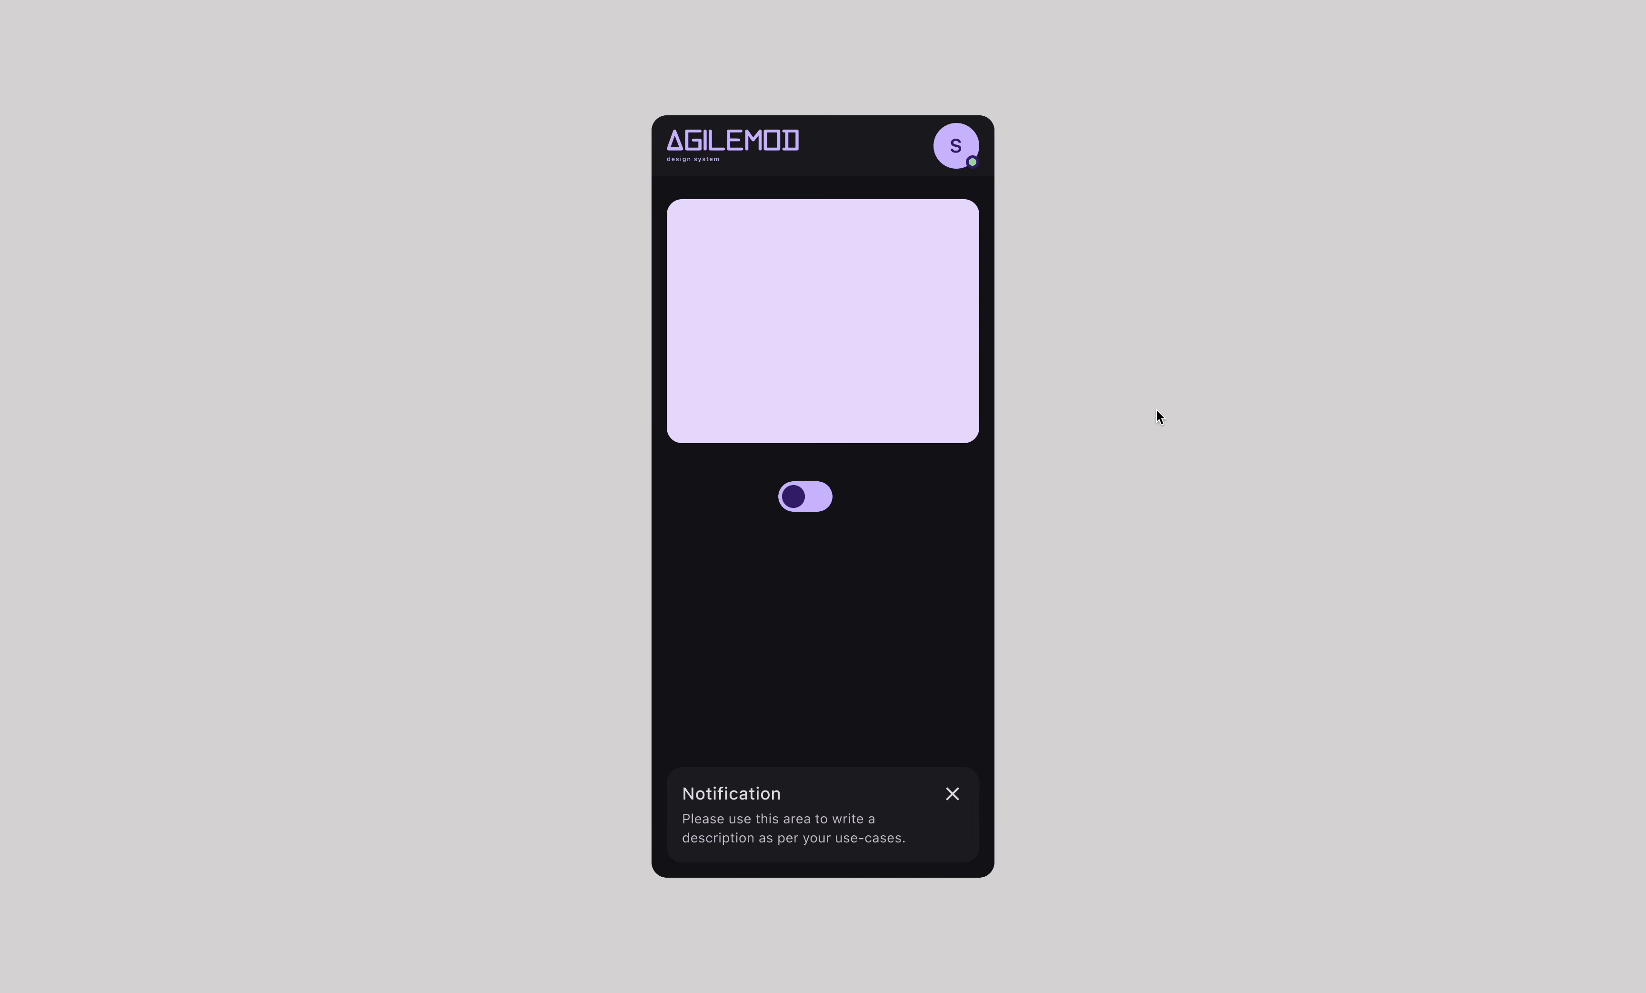
pyautogui.click(806, 505)
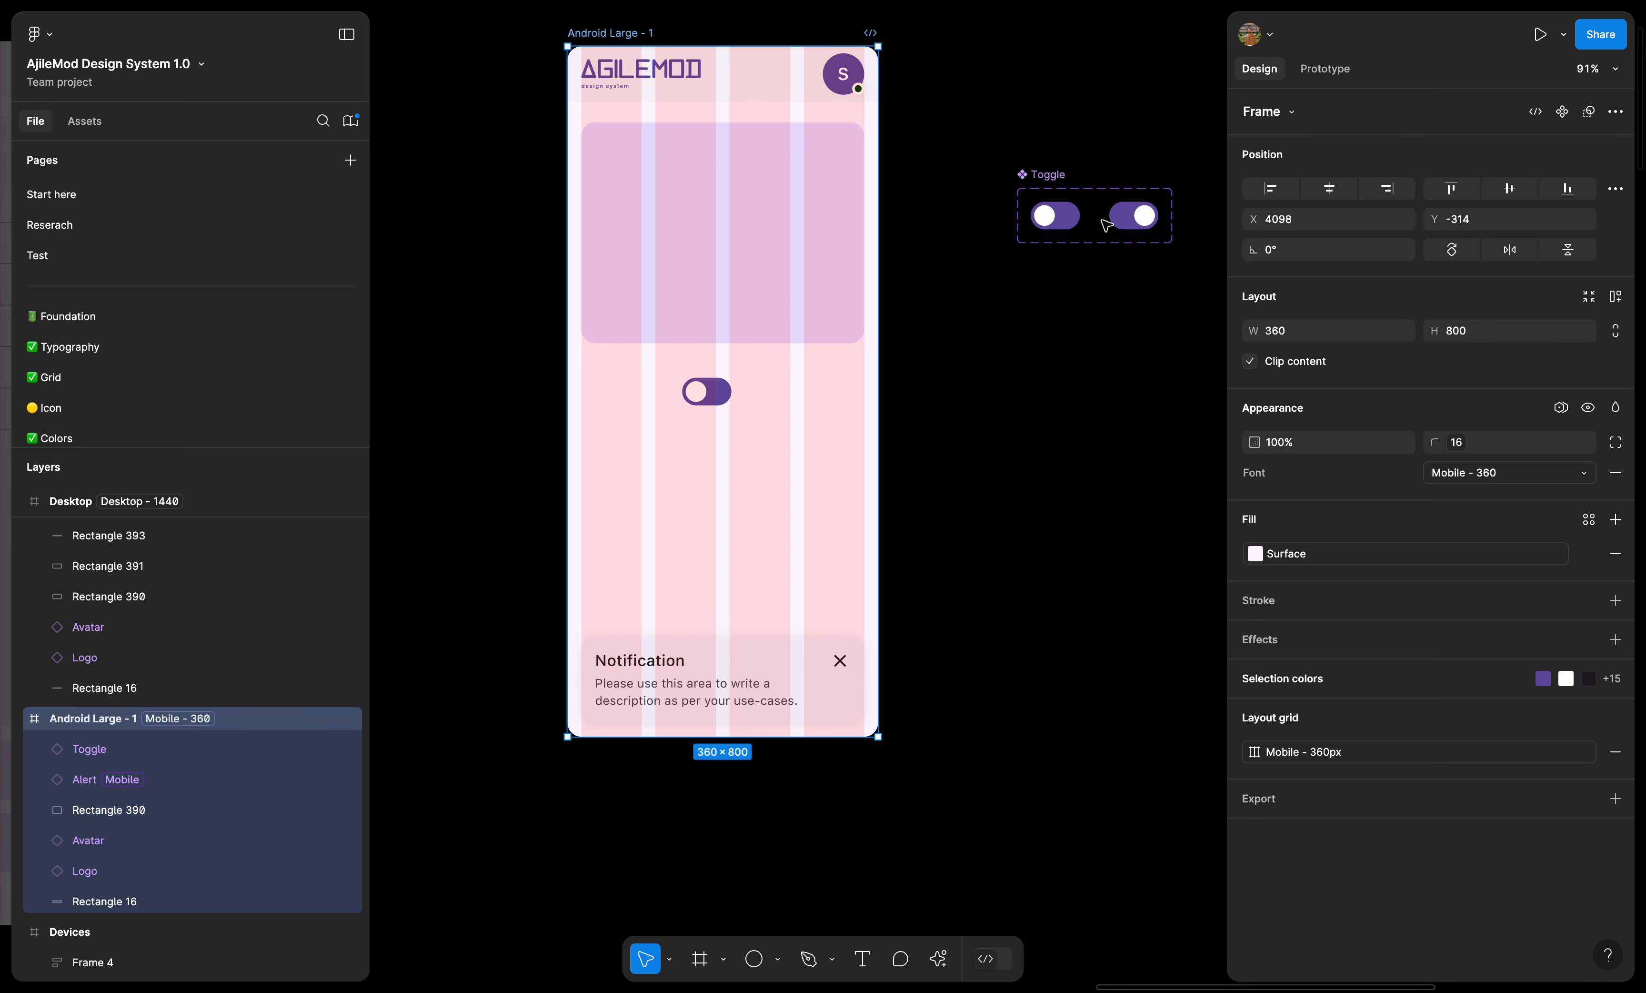
# - Add a Change to action targeting the Toggle2 state to the Toggle1 variant's click interaction
pyautogui.scroll(5, 1123, 217)
pyautogui.scroll(-2, 1113, 229)
pyautogui.click(796, 303)
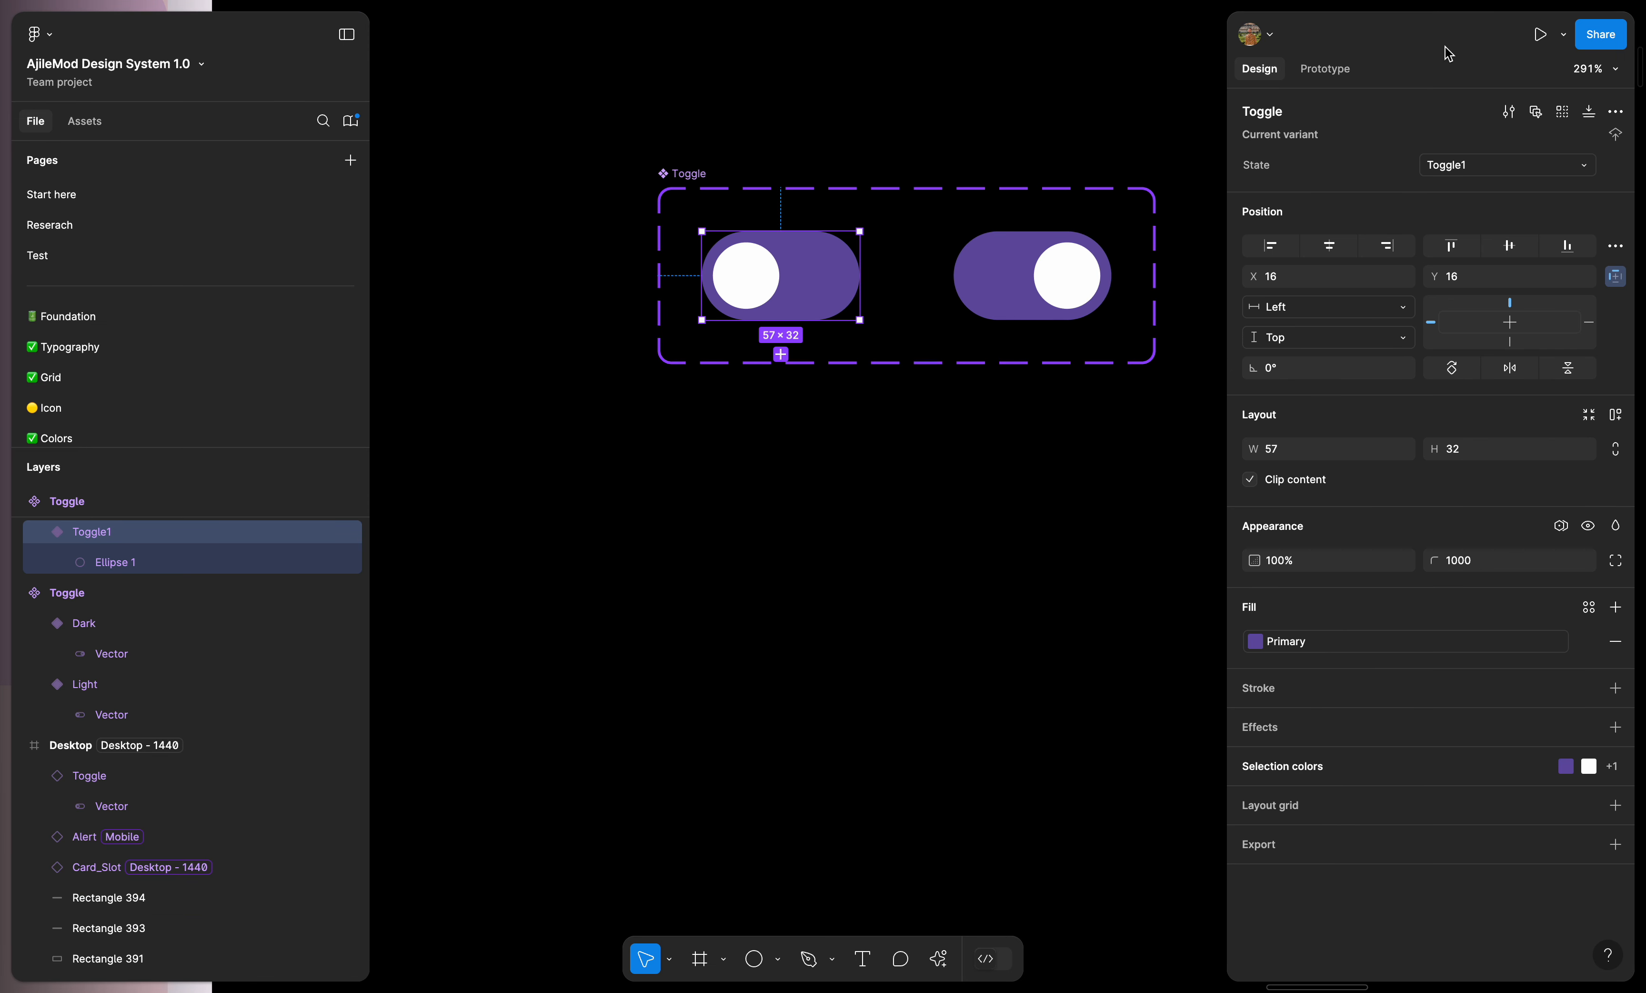
pyautogui.click(1324, 69)
pyautogui.click(1436, 144)
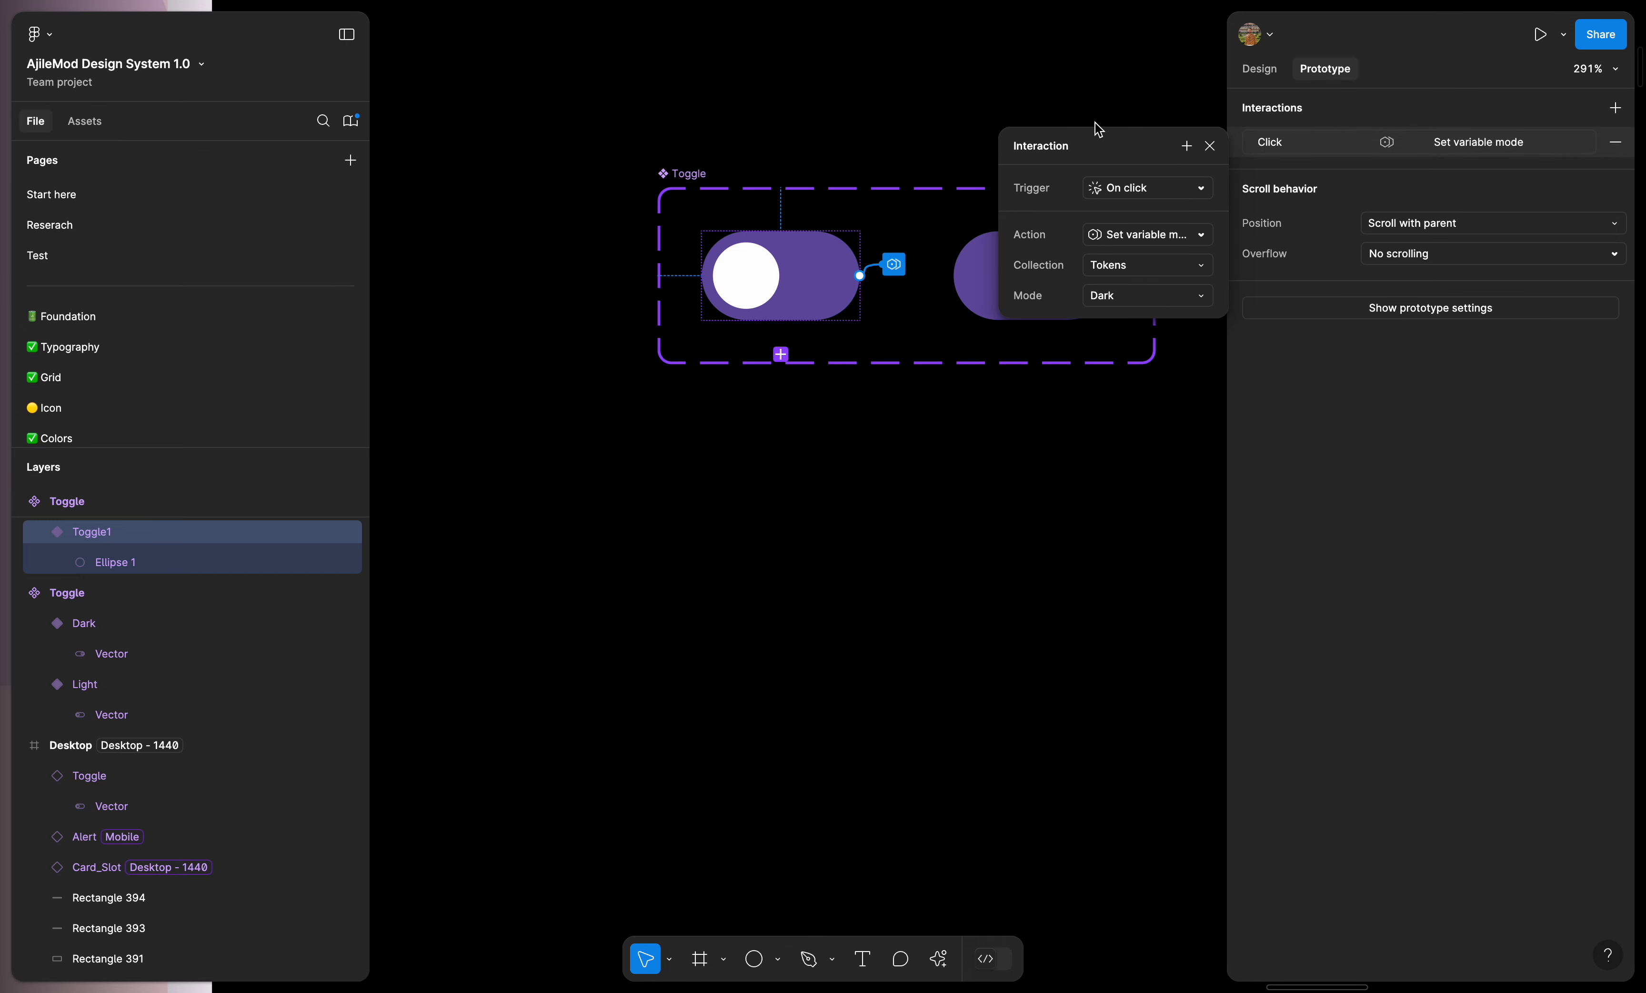
pyautogui.click(1190, 149)
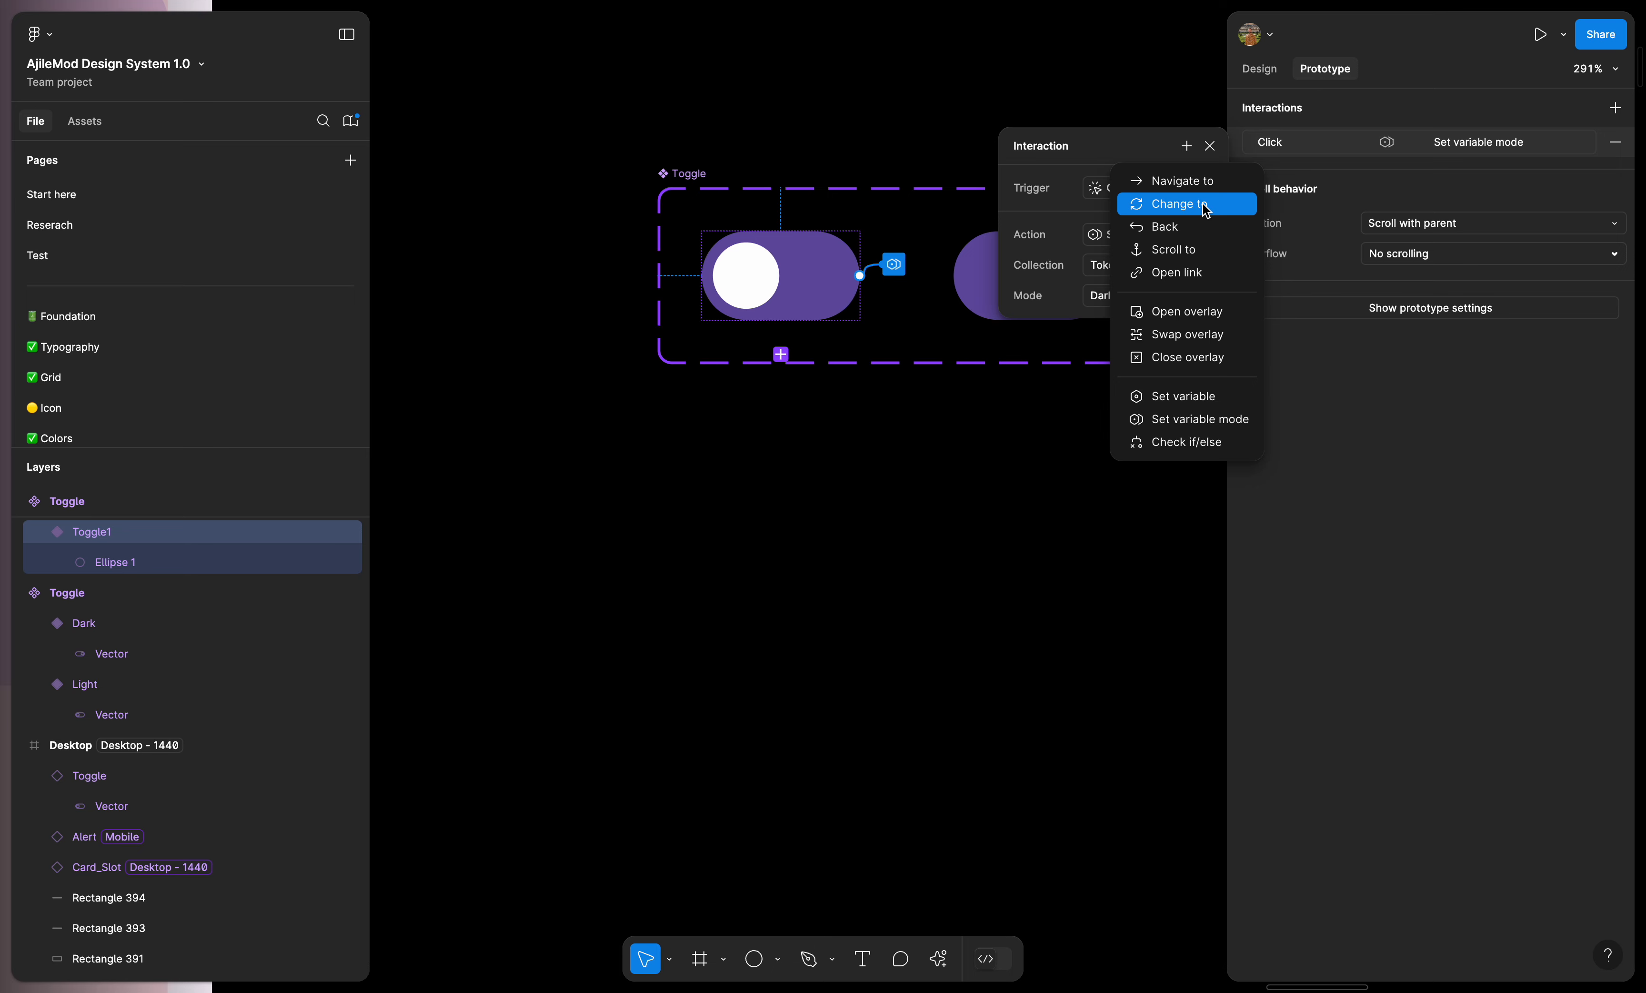
pyautogui.click(1205, 212)
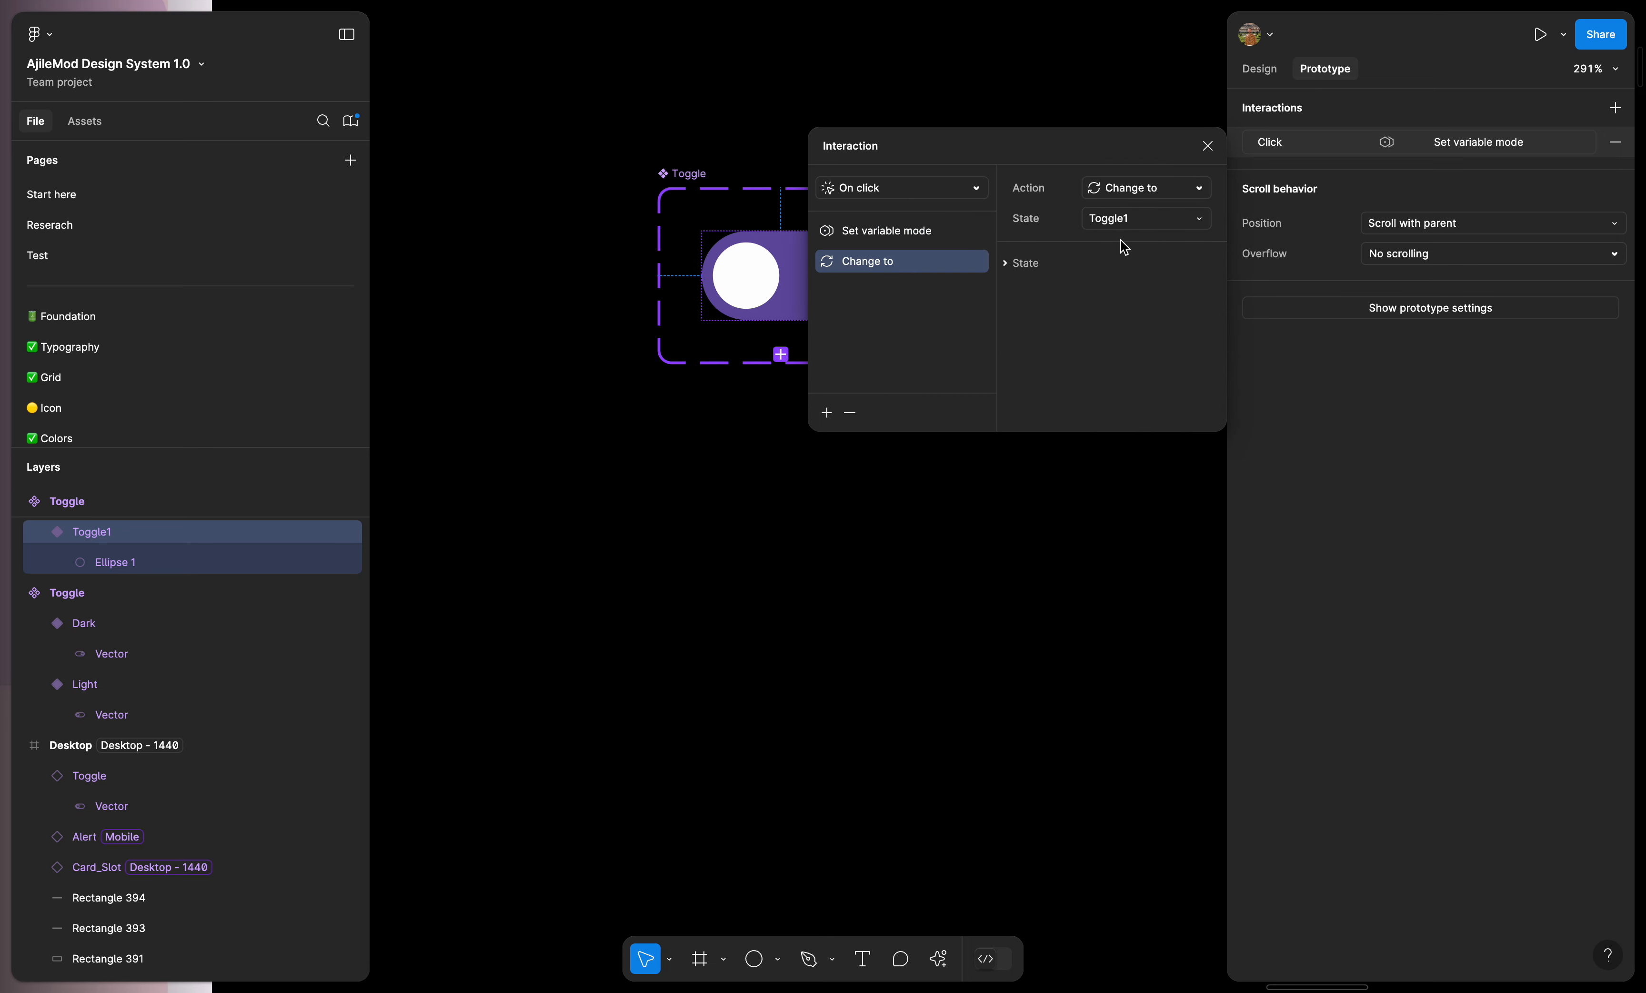
pyautogui.click(1157, 225)
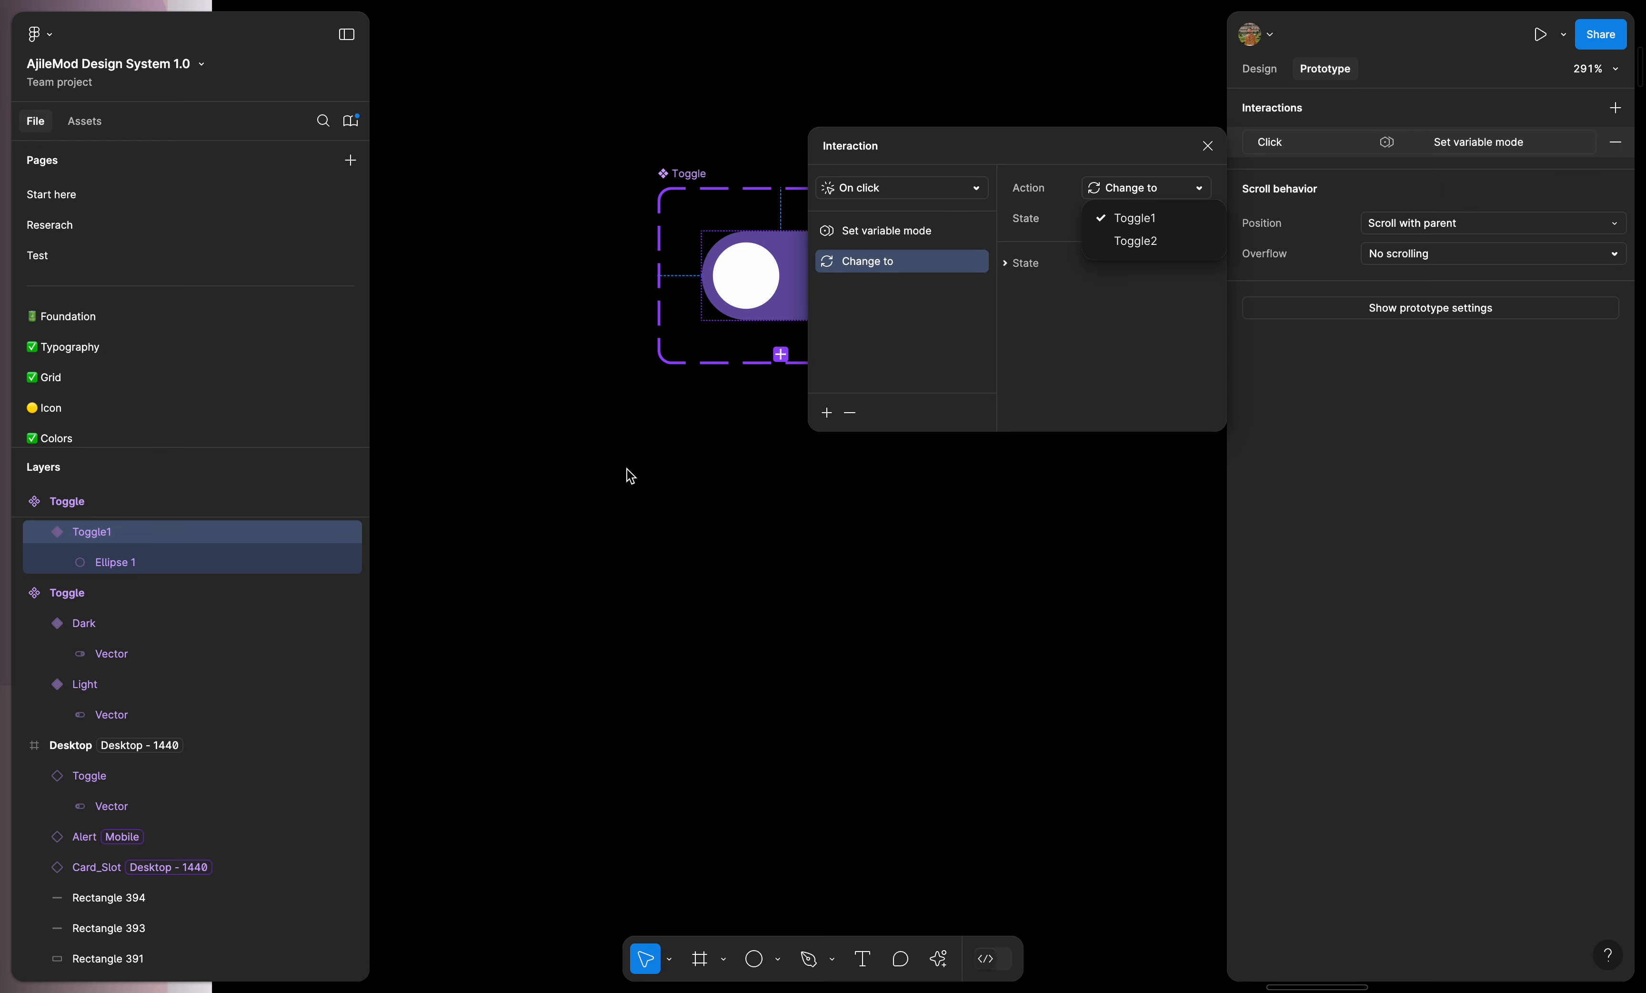
pyautogui.hscroll(5, 629, 476)
pyautogui.scroll(-5, 694, 266)
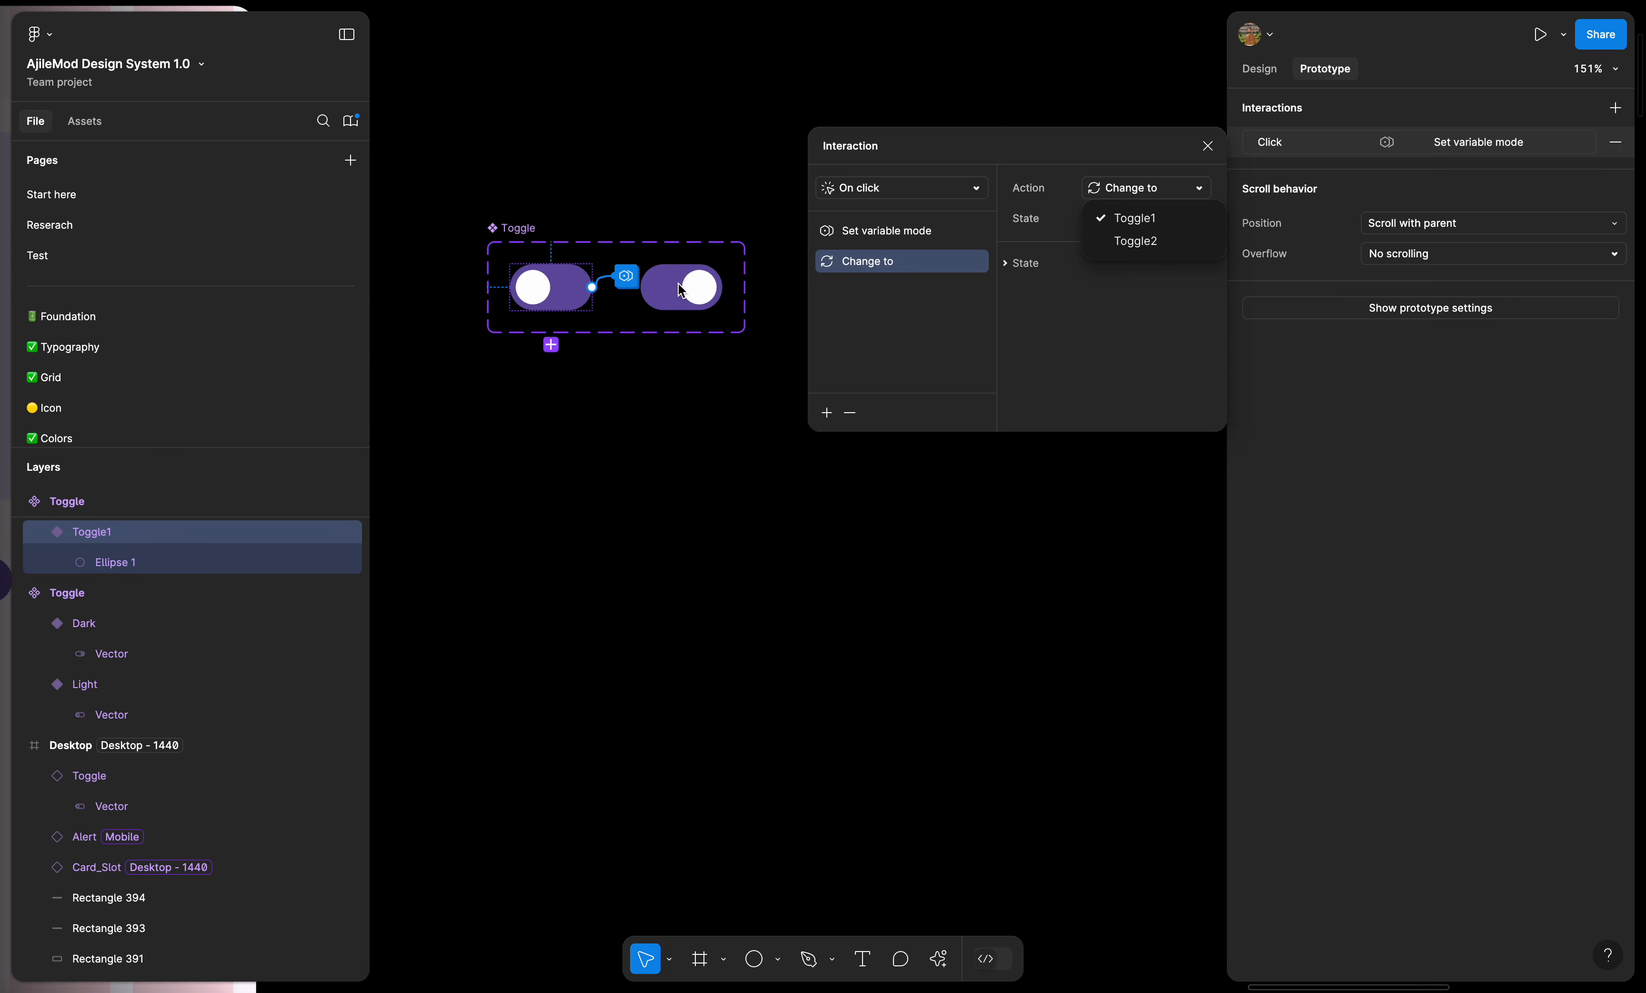
pyautogui.click(1164, 250)
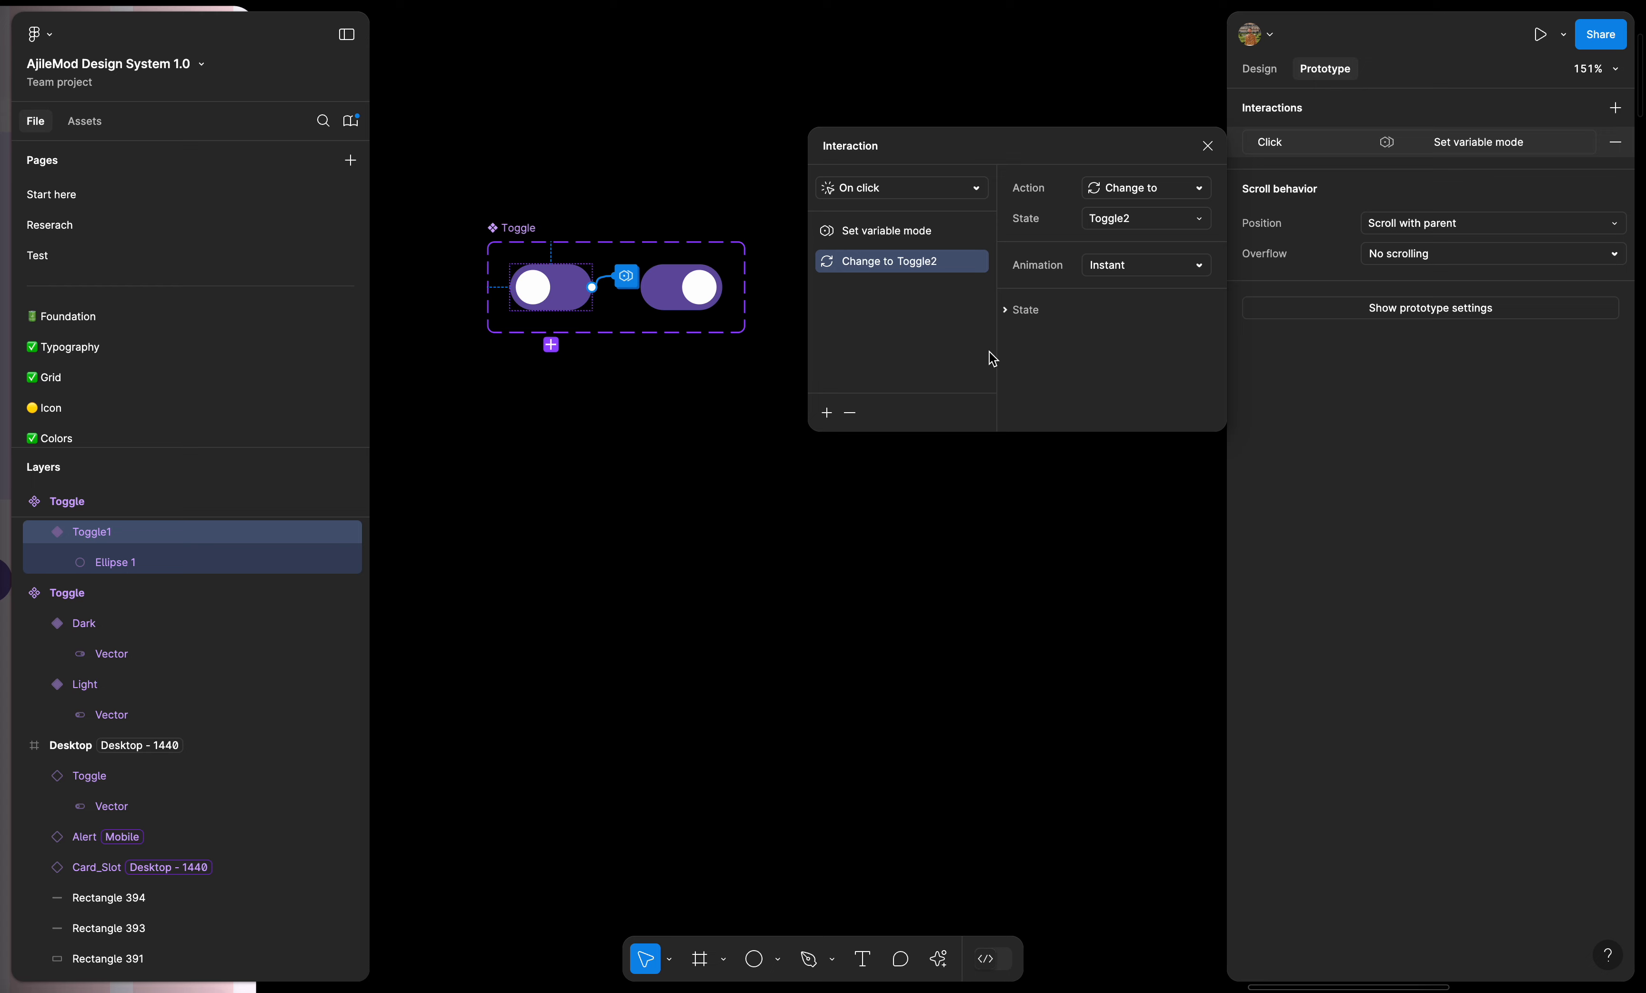
pyautogui.click(1208, 147)
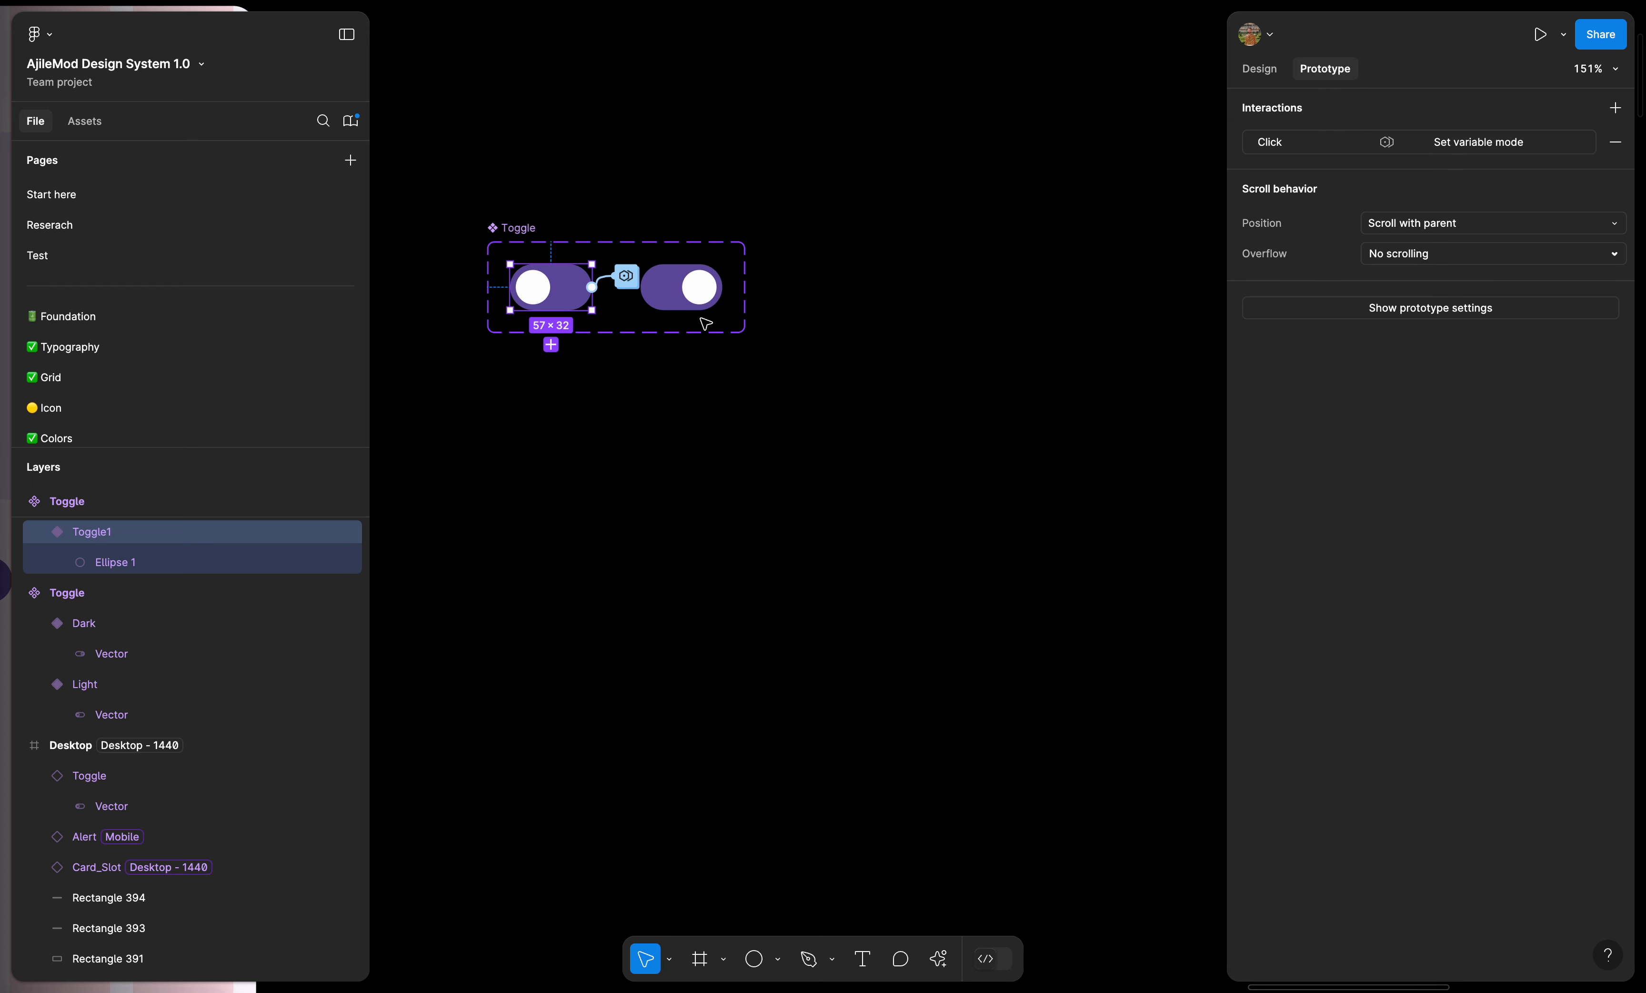
# - Add a Change to action targeting the Toggle1 state to the Toggle2 variant's click interaction
pyautogui.click(690, 289)
pyautogui.click(1404, 142)
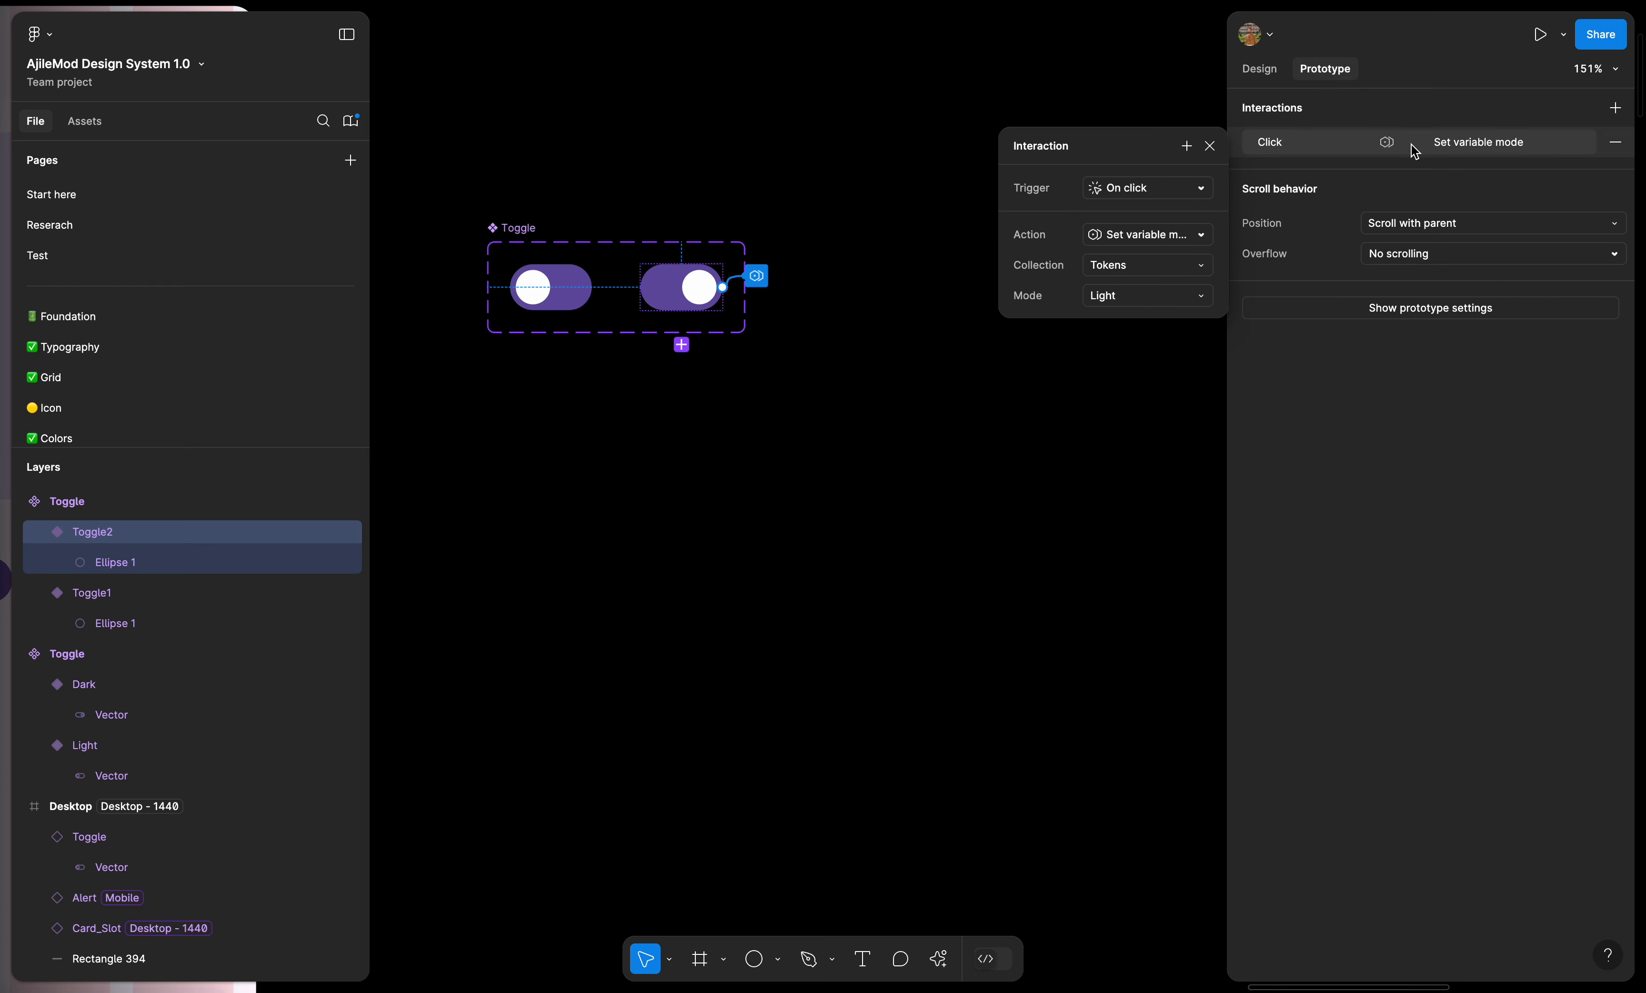
pyautogui.click(1187, 146)
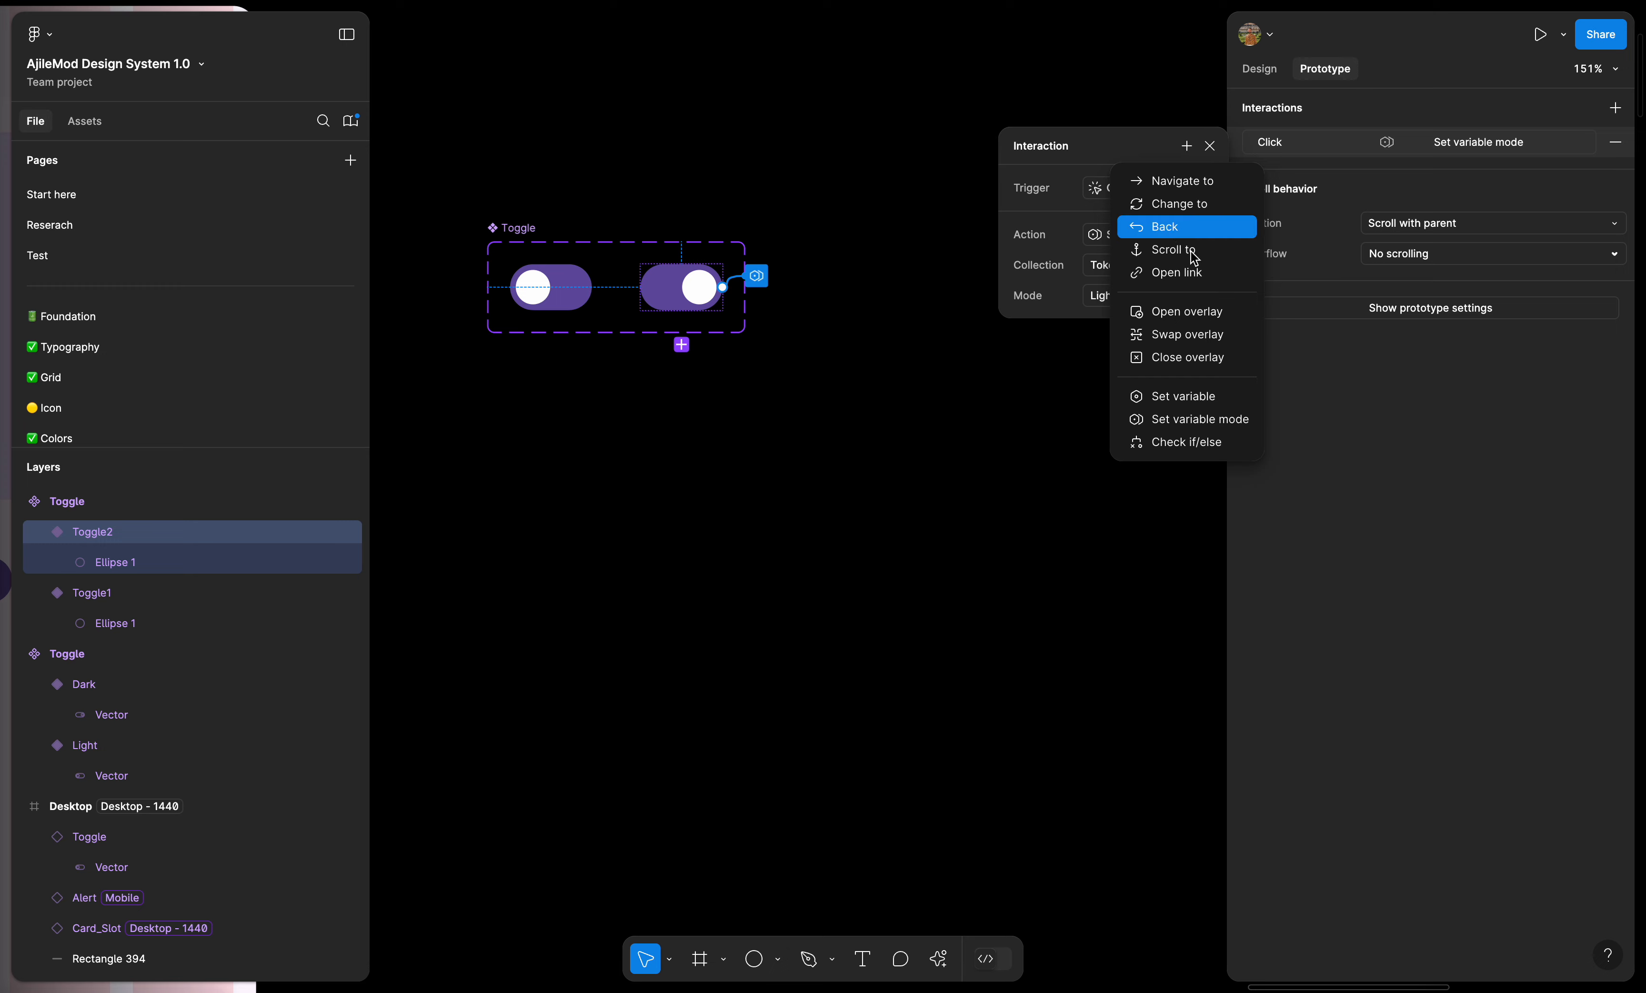
pyautogui.click(1223, 210)
pyautogui.click(1326, 221)
pyautogui.click(1345, 197)
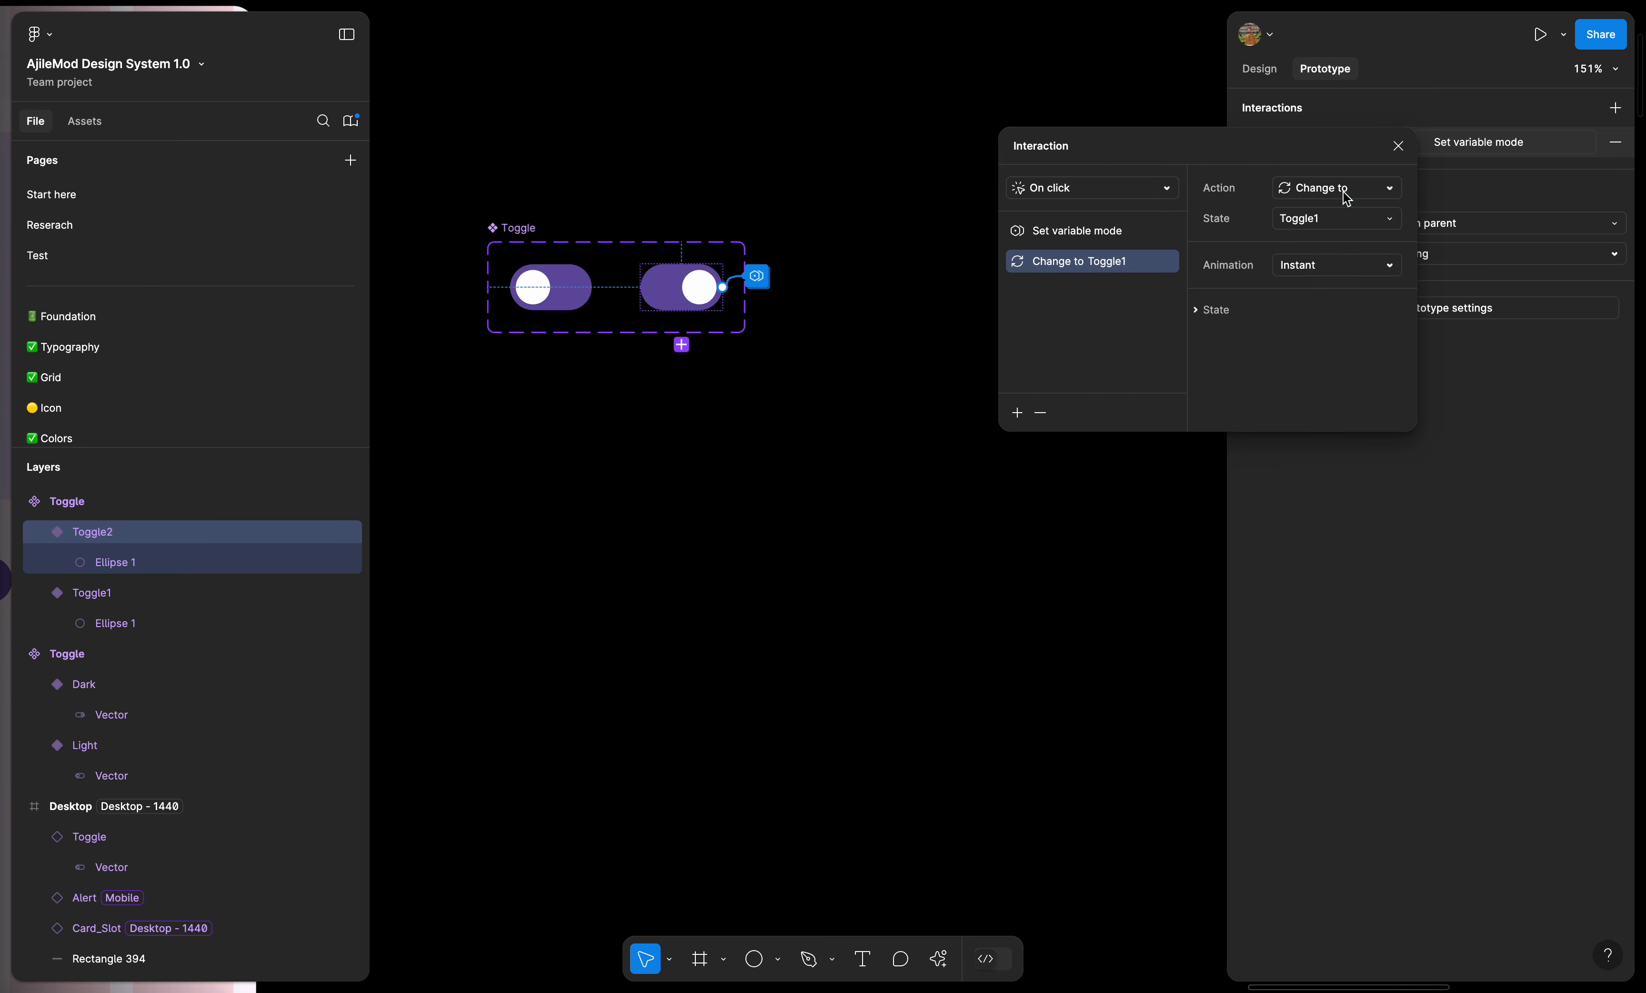
pyautogui.click(1398, 146)
# - Place a fresh Toggle1 instance in the Android Large - 1 frame and delete the earlier toggle instance there
pyautogui.scroll(-5, 886, 445)
pyautogui.hscroll(-4, 889, 446)
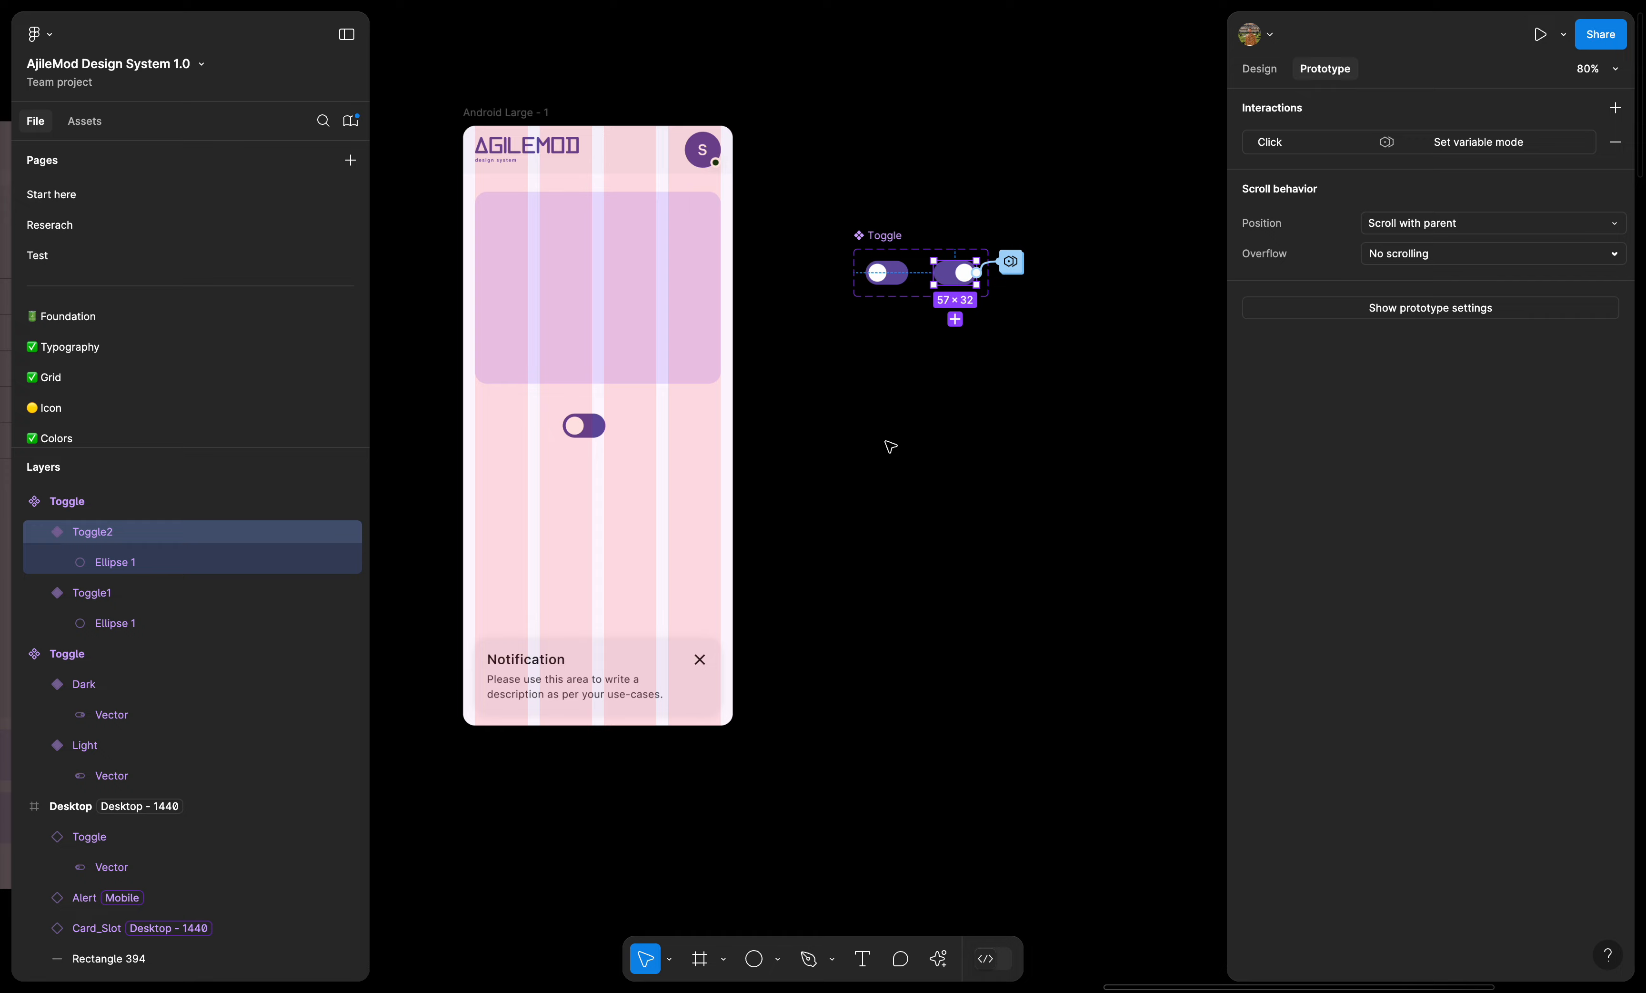
pyautogui.click(916, 450)
pyautogui.click(884, 275)
pyautogui.click(1262, 71)
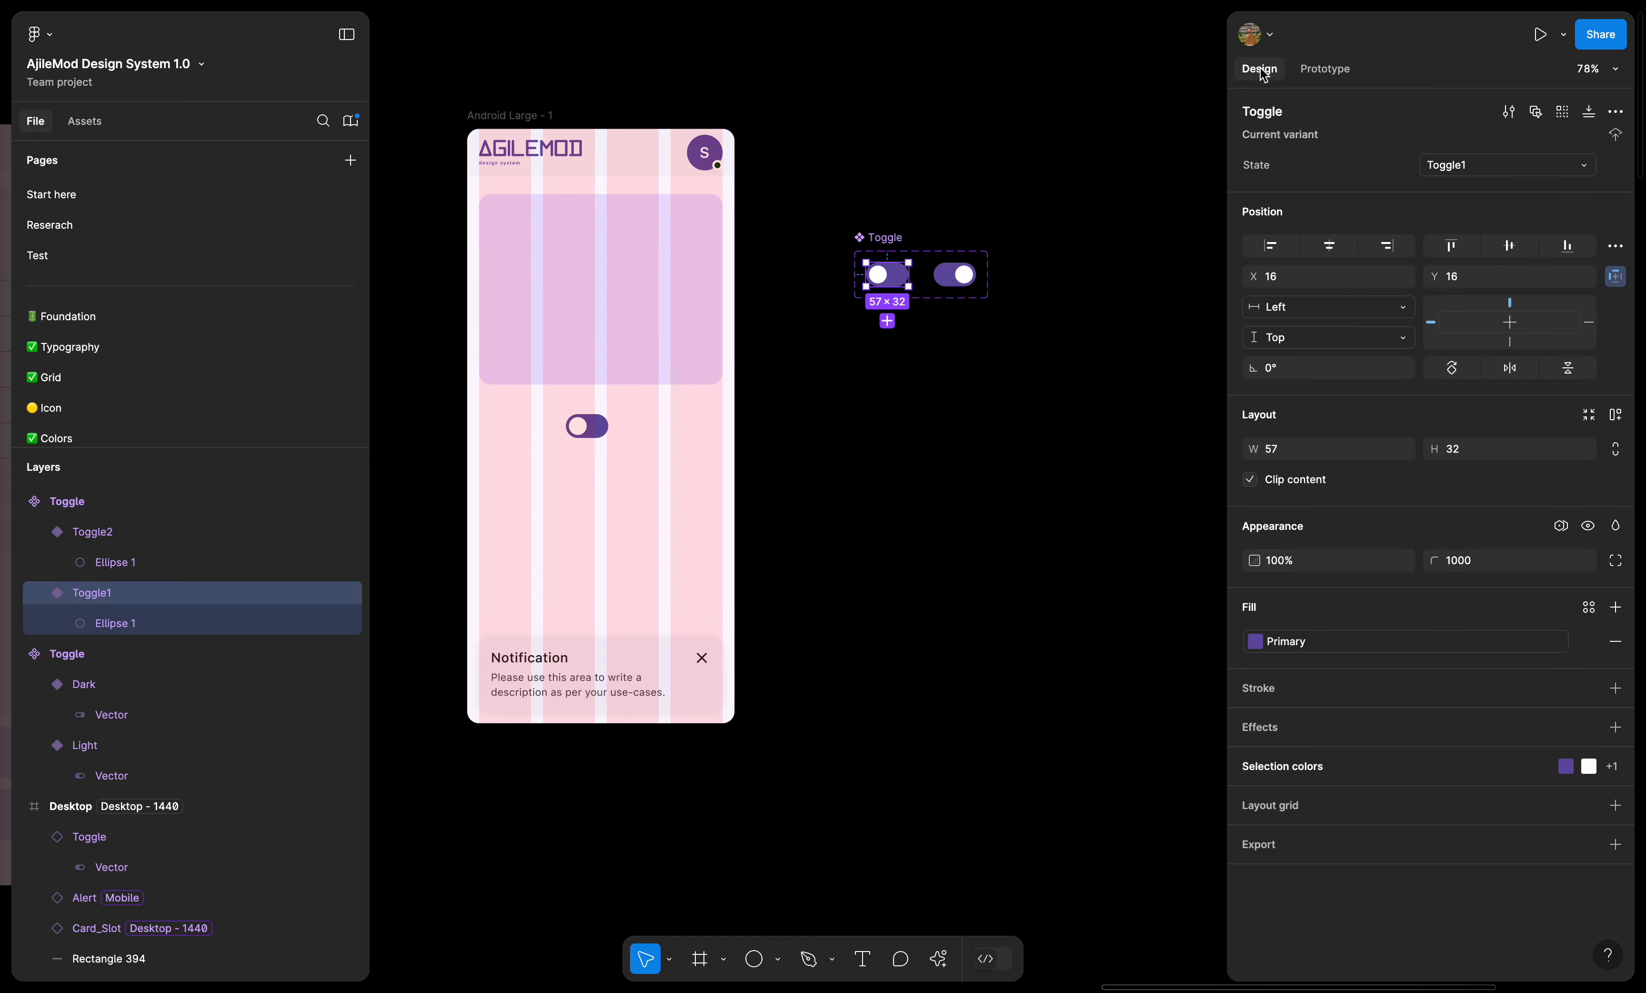
pyautogui.click(962, 293)
pyautogui.click(890, 277)
pyautogui.click(891, 275)
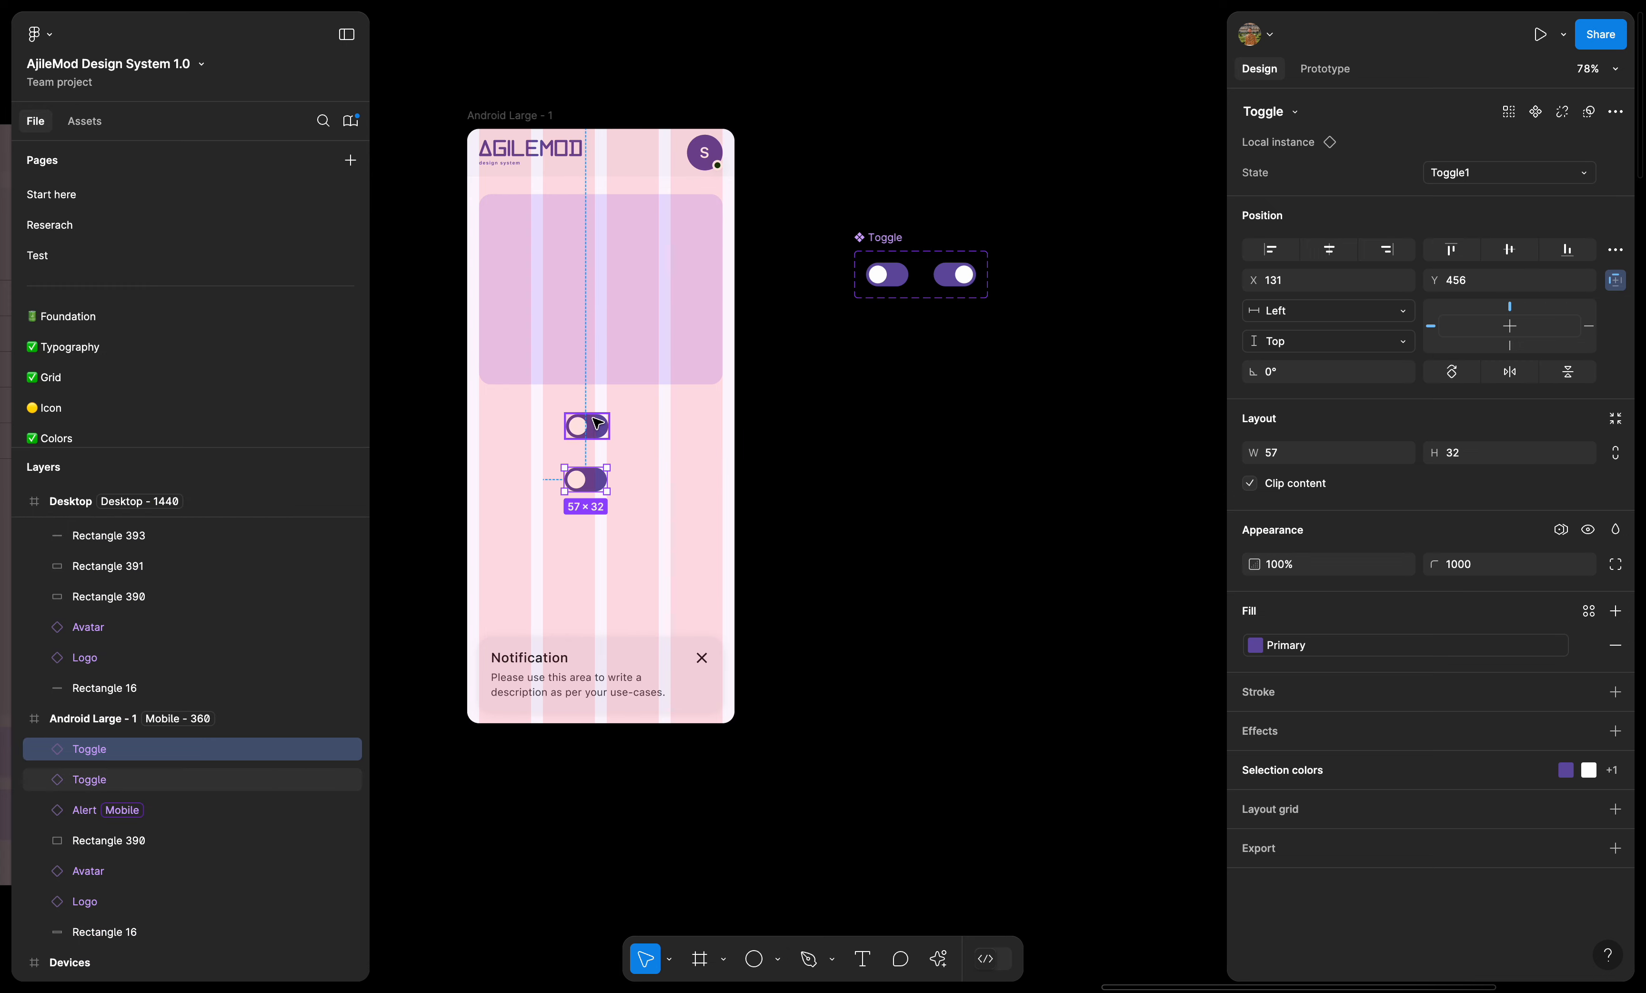
pyautogui.press('Delete')
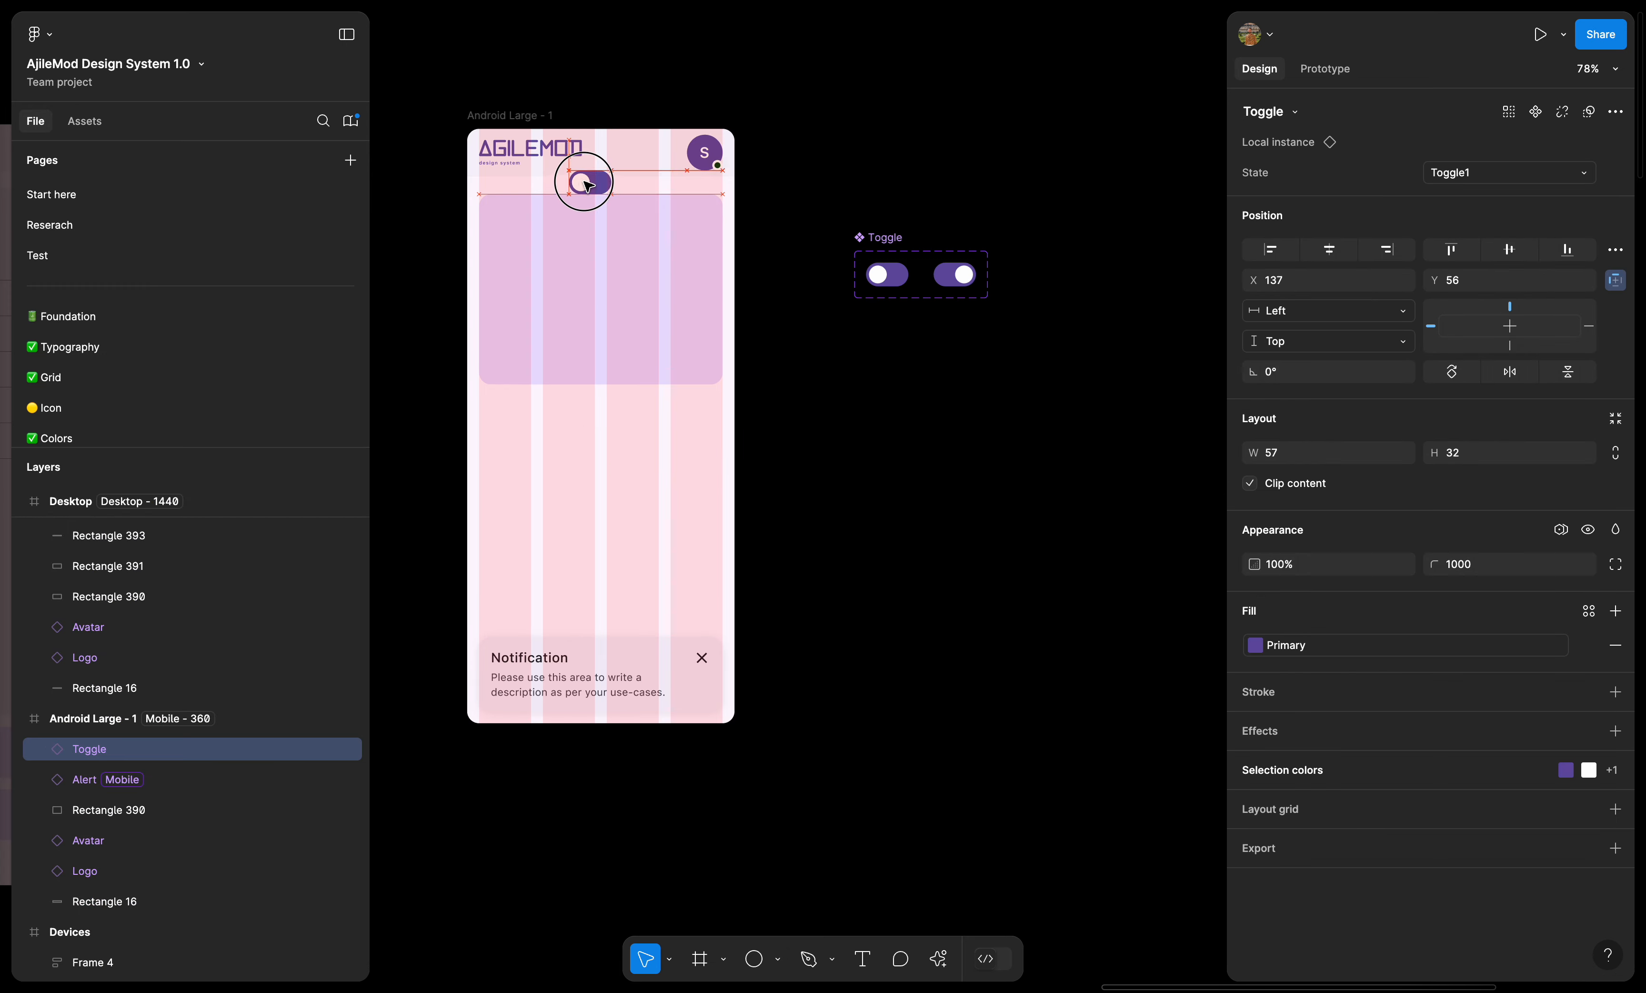